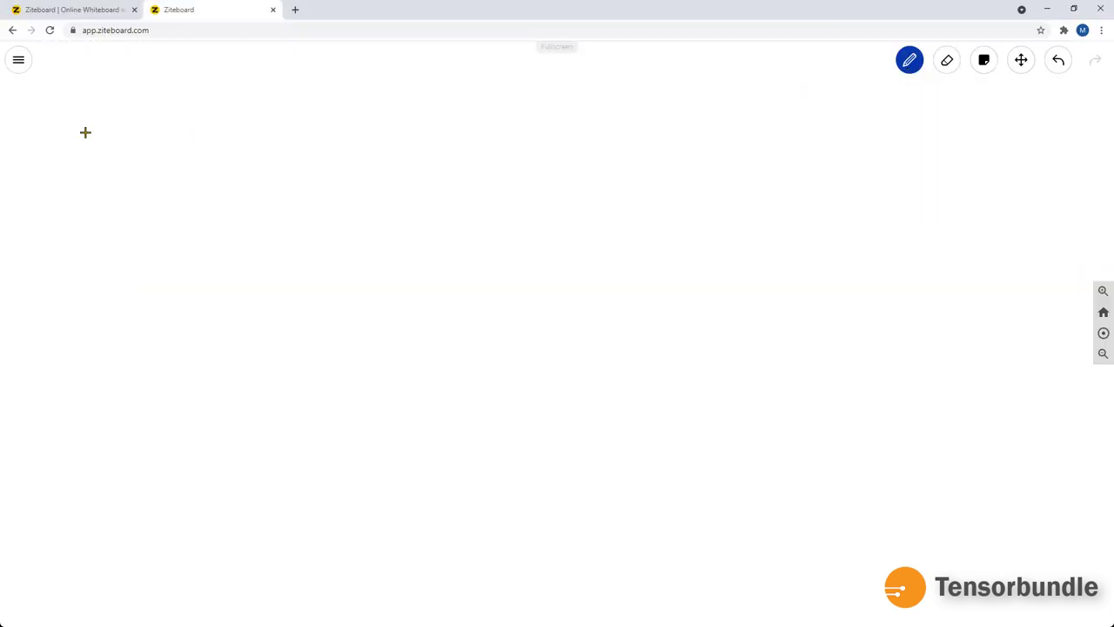
Sketch a substrate slab with thickness and a two-edged strip across its top
mouse_move(77, 113)
mouse_down()
mouse_move(442, 112)
mouse_move(301, 314)
mouse_up()
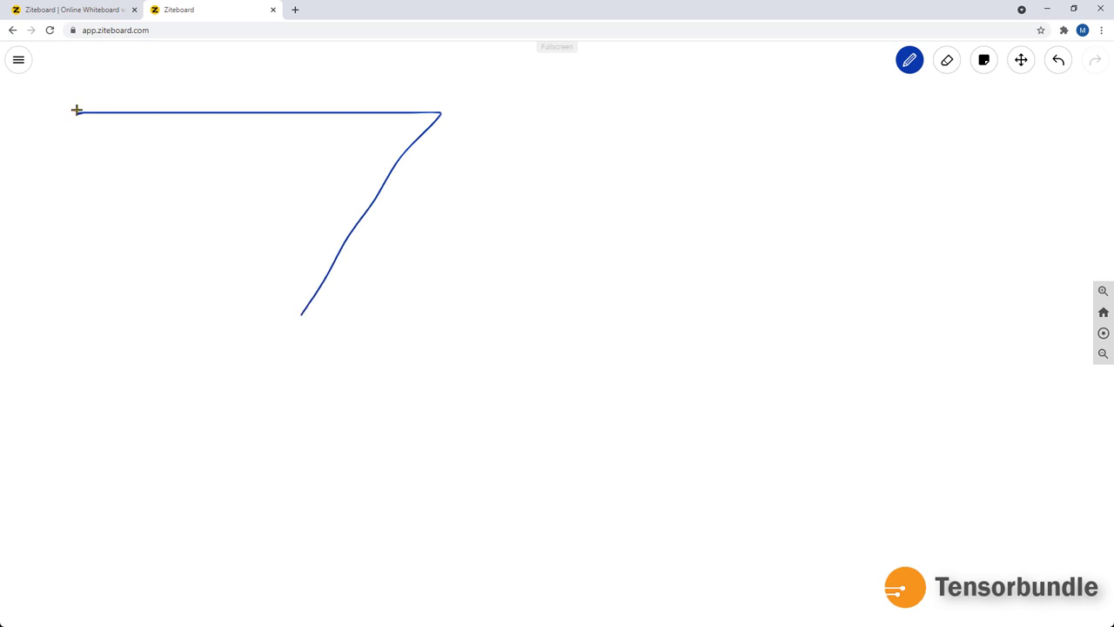
mouse_move(78, 112)
mouse_down()
mouse_move(9, 313)
mouse_move(288, 341)
mouse_move(309, 299)
mouse_up()
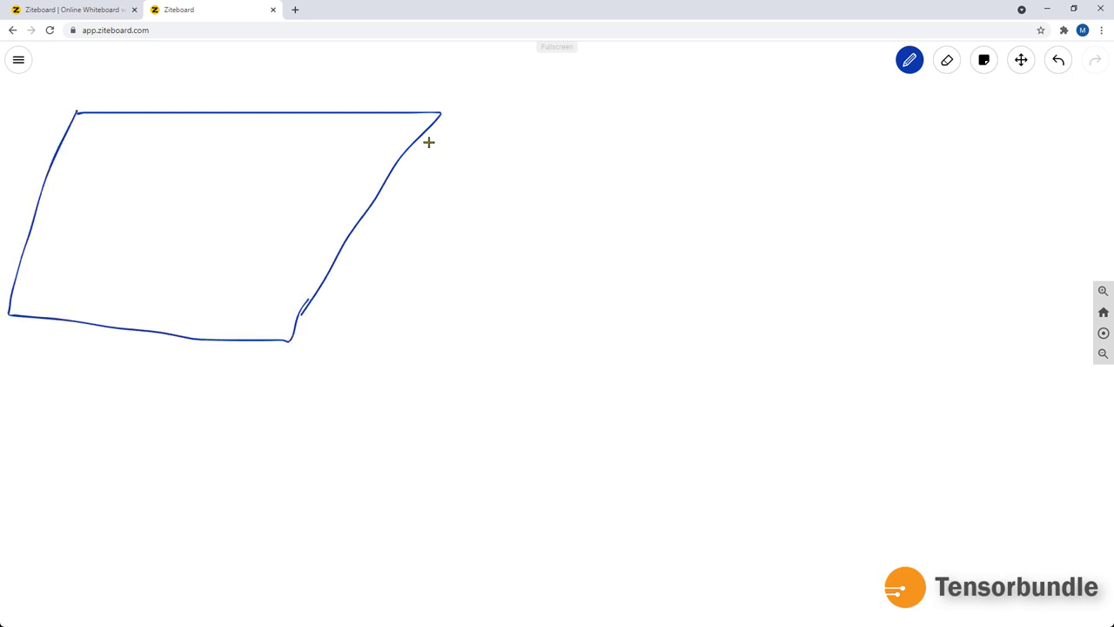
mouse_move(440, 114)
mouse_down()
mouse_move(441, 161)
mouse_move(419, 194)
mouse_move(312, 333)
mouse_move(279, 335)
mouse_up()
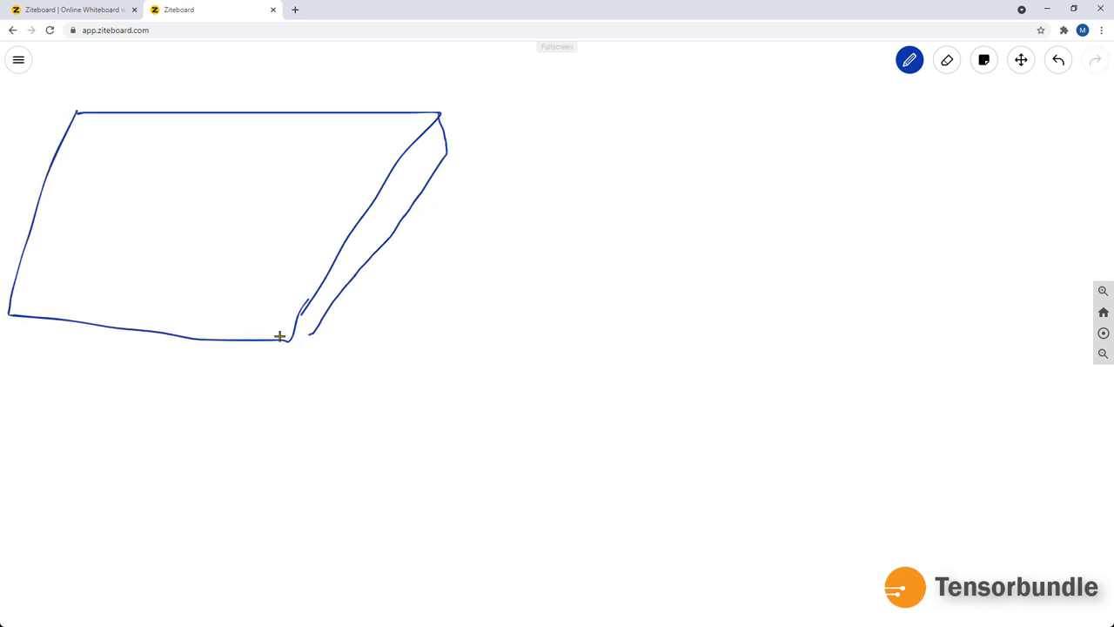
mouse_move(10, 316)
mouse_down()
mouse_move(20, 332)
mouse_move(275, 352)
mouse_move(300, 336)
mouse_up()
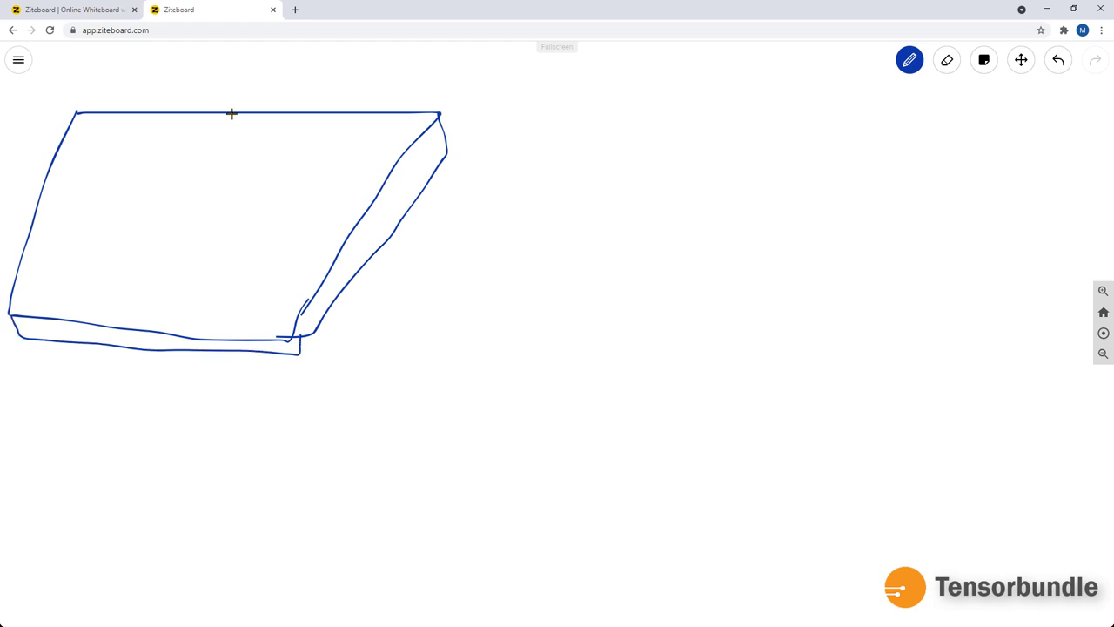
drag(215, 107, 67, 314)
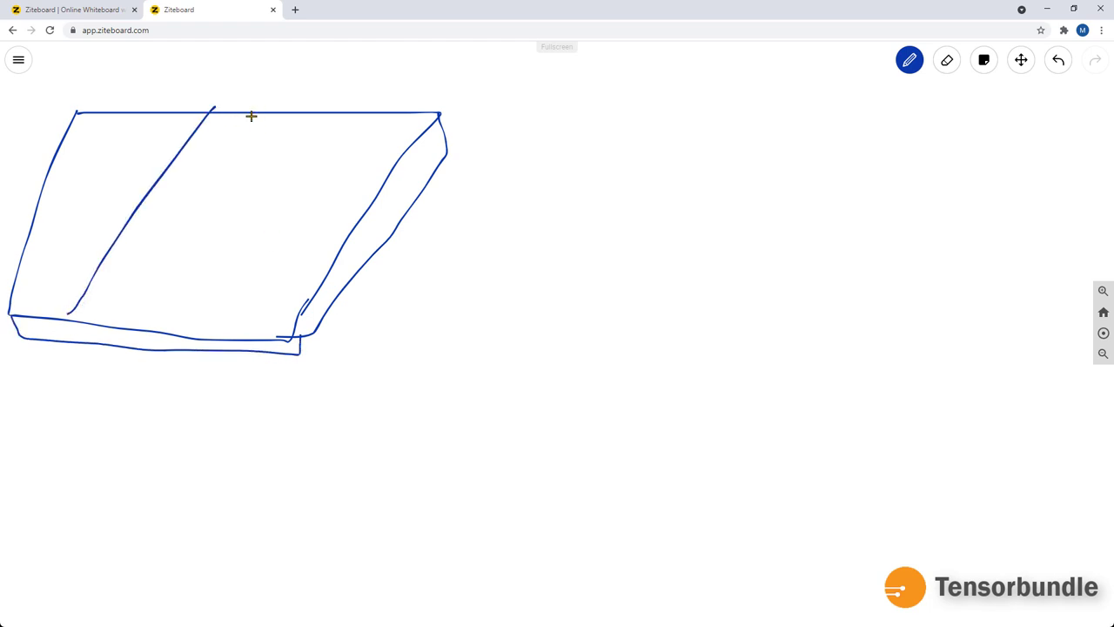
drag(257, 111, 117, 326)
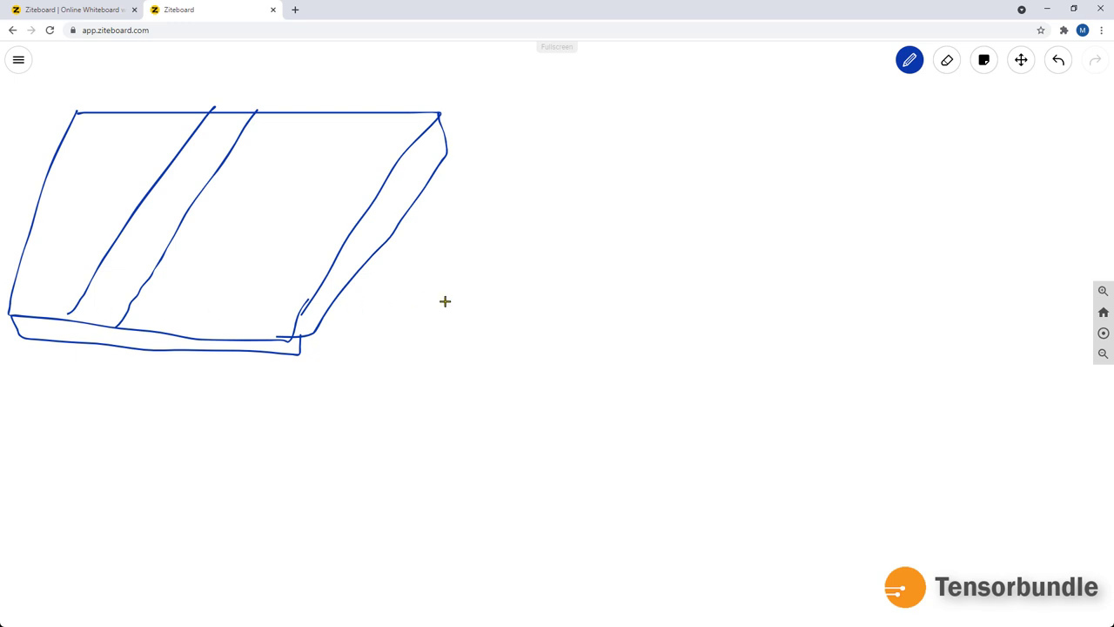
Set the pen colour to black
click(910, 63)
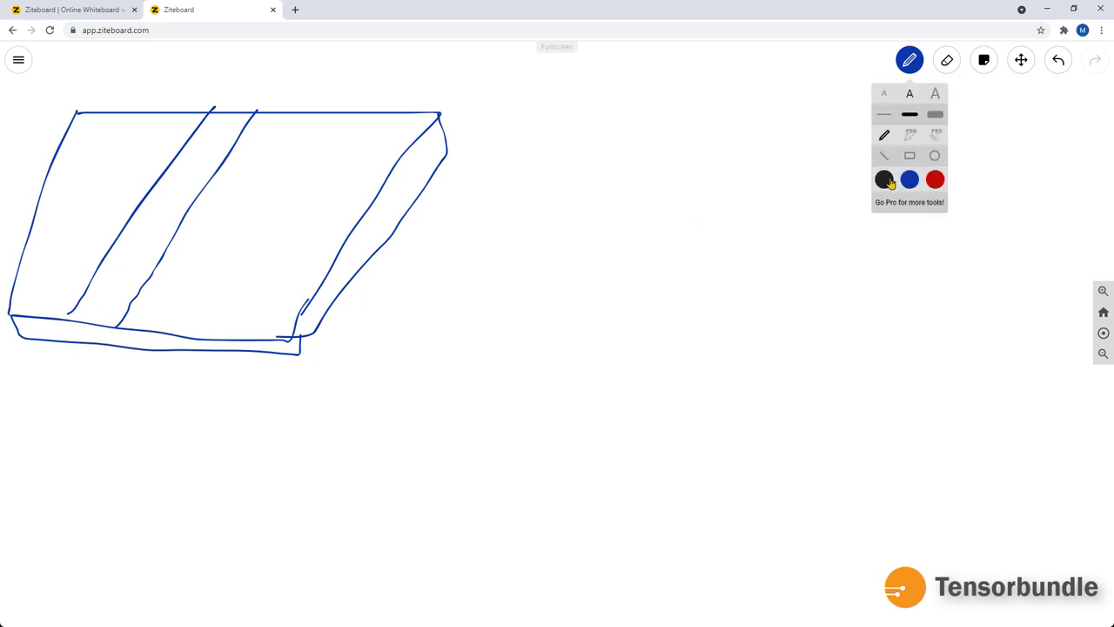
click(884, 180)
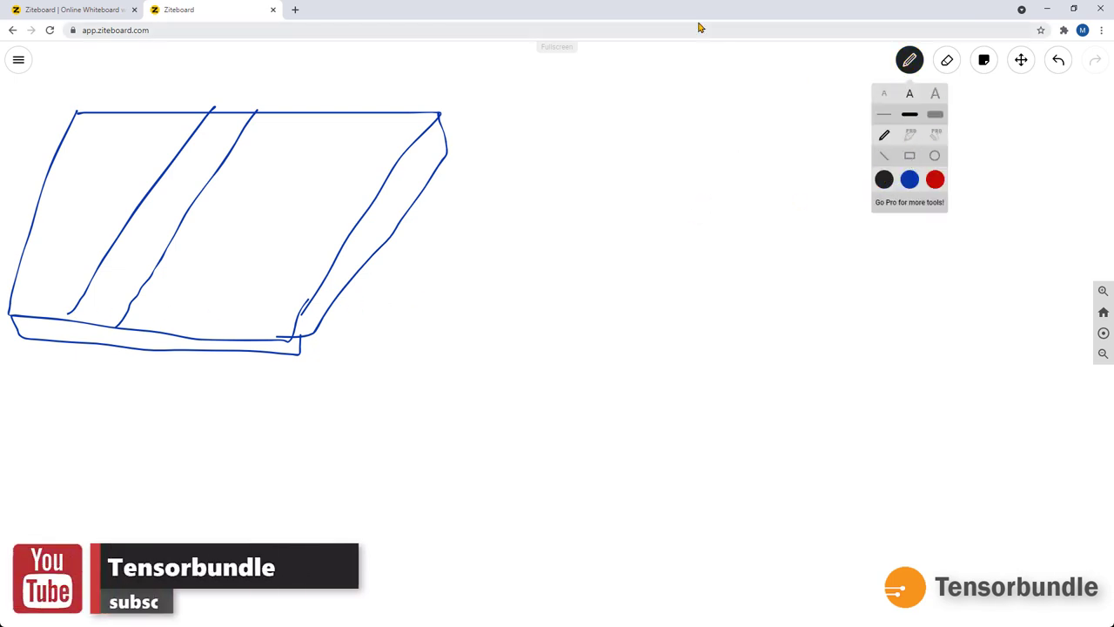
click(749, 168)
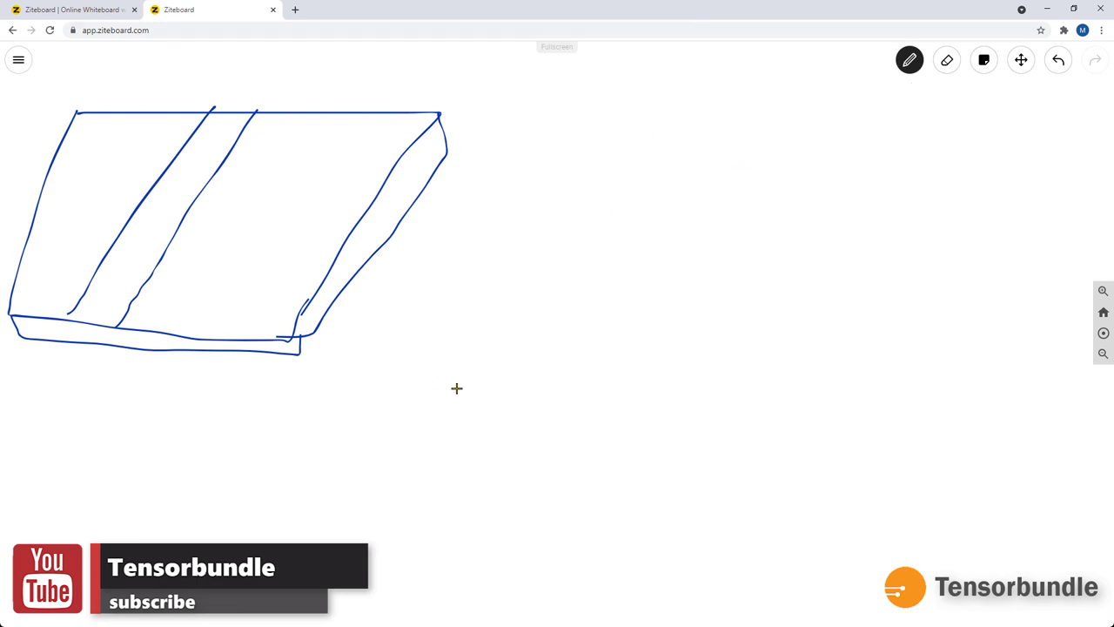
Write i(z,t) under the slab sketch, with v(z,t) just below it, in black
mouse_move(94, 388)
mouse_down()
mouse_move(99, 404)
mouse_move(100, 375)
mouse_move(138, 409)
mouse_move(156, 404)
mouse_up()
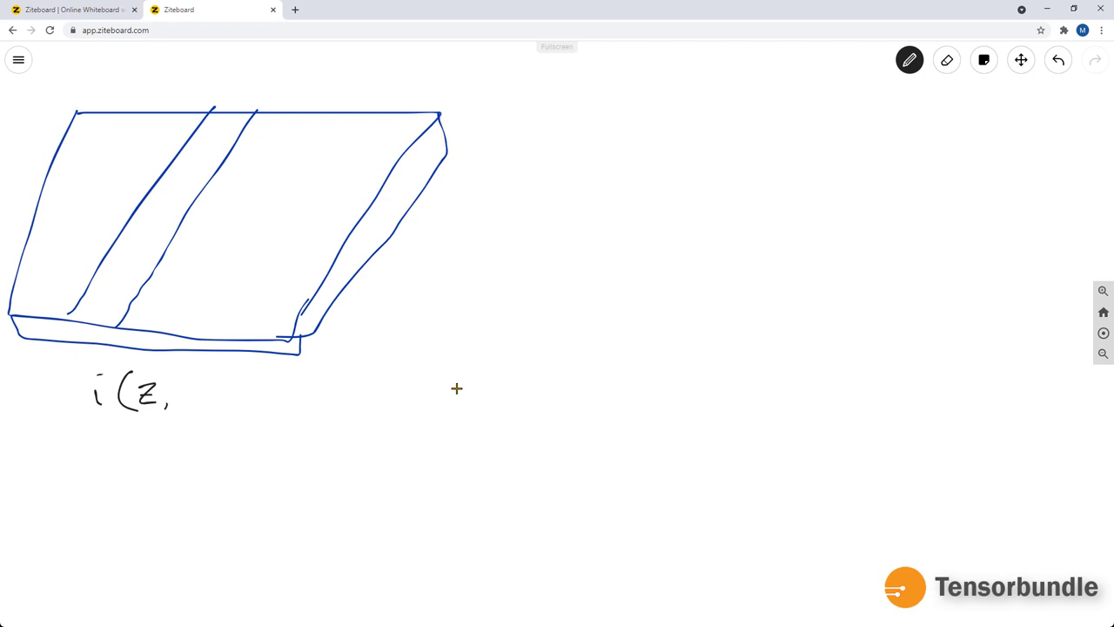
mouse_move(181, 379)
mouse_down()
mouse_move(182, 403)
mouse_move(190, 387)
mouse_up()
drag(195, 373, 199, 407)
mouse_move(100, 442)
mouse_down()
mouse_move(106, 461)
mouse_move(116, 440)
mouse_move(140, 468)
mouse_move(161, 462)
mouse_up()
drag(172, 455, 183, 465)
drag(176, 450, 200, 472)
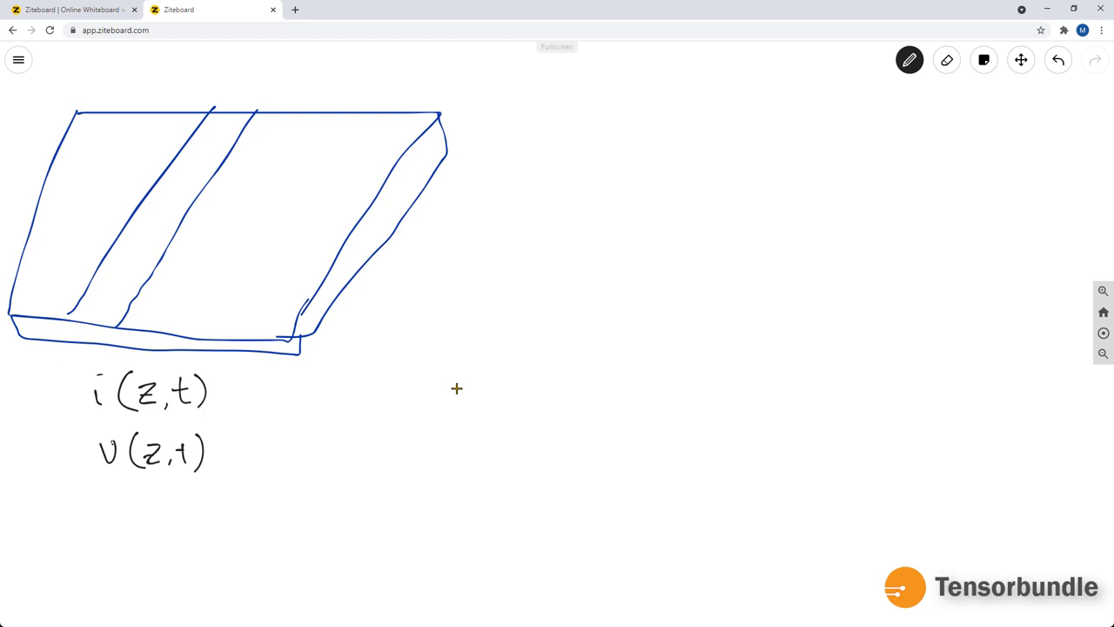
Draw a two-section ladder of series inductors and shunt capacitors, labelled H/m and F/m
mouse_move(505, 171)
mouse_down()
mouse_move(693, 158)
mouse_move(694, 203)
mouse_move(723, 205)
mouse_move(697, 218)
mouse_move(714, 224)
mouse_move(696, 266)
mouse_up()
drag(527, 253, 817, 273)
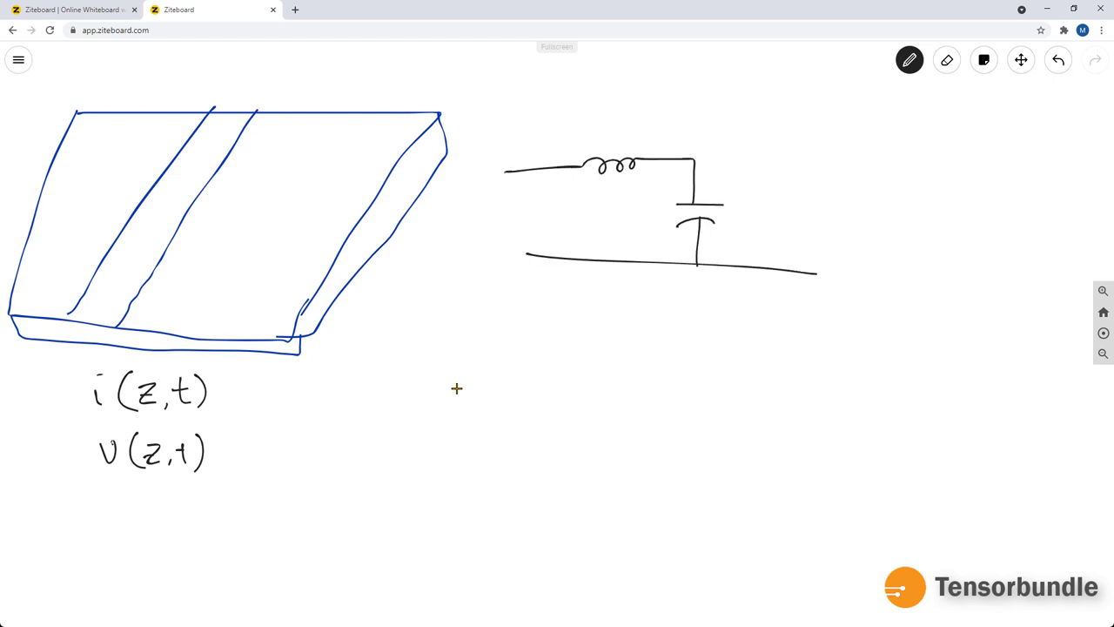
mouse_move(694, 160)
mouse_down()
mouse_move(865, 160)
mouse_move(864, 207)
mouse_move(894, 210)
mouse_move(864, 224)
mouse_move(883, 230)
mouse_move(864, 261)
mouse_move(950, 283)
mouse_up()
drag(866, 254, 862, 276)
drag(866, 159, 975, 170)
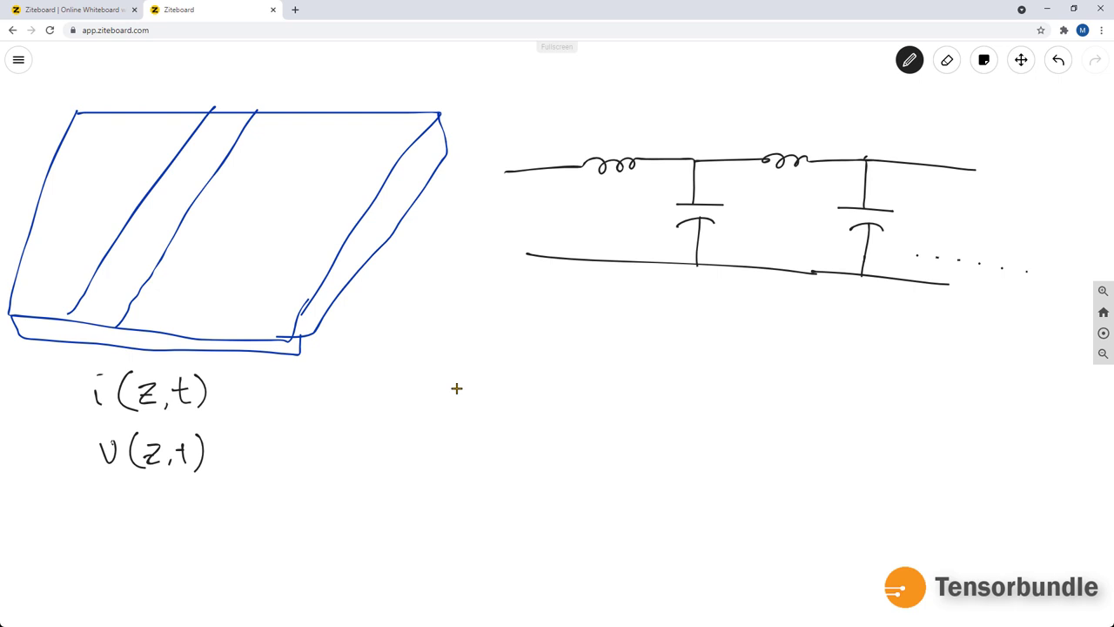
mouse_move(597, 122)
mouse_down()
mouse_move(598, 145)
mouse_move(610, 133)
mouse_move(619, 146)
mouse_move(650, 141)
mouse_up()
mouse_move(746, 214)
mouse_down()
mouse_move(739, 237)
mouse_move(761, 212)
mouse_move(758, 242)
mouse_move(790, 229)
mouse_move(793, 238)
mouse_up()
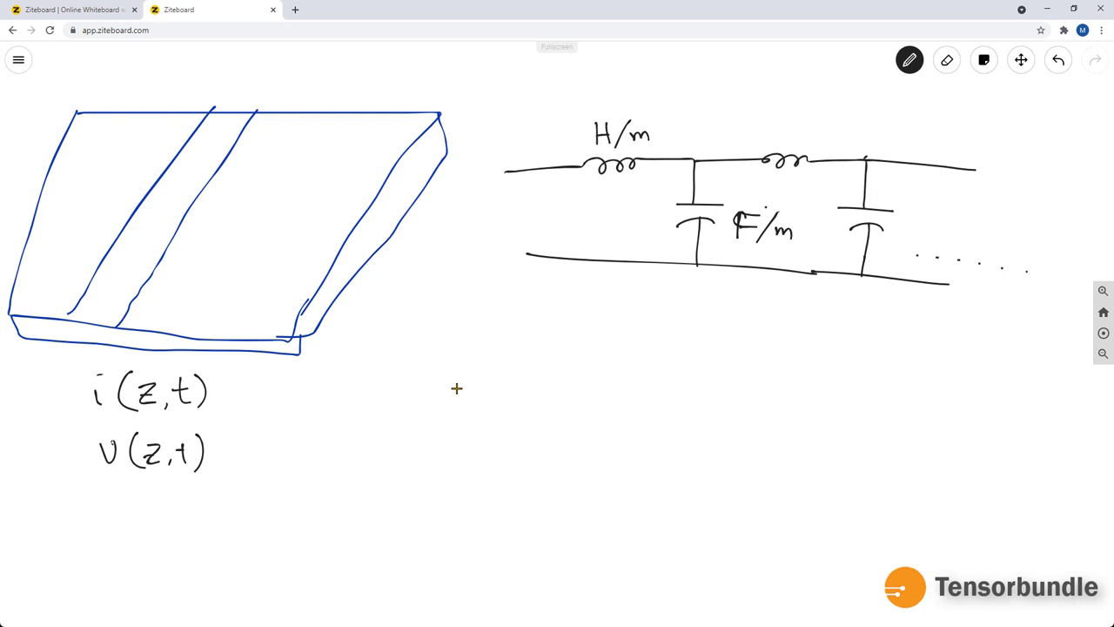
Add a ZL load box at the strip's end, a Z0 label, and a Zin leader arrow
drag(236, 110, 281, 70)
mouse_move(281, 56)
mouse_down()
mouse_move(290, 82)
mouse_move(331, 46)
mouse_move(341, 77)
mouse_move(294, 87)
mouse_move(294, 66)
mouse_move(324, 77)
mouse_up()
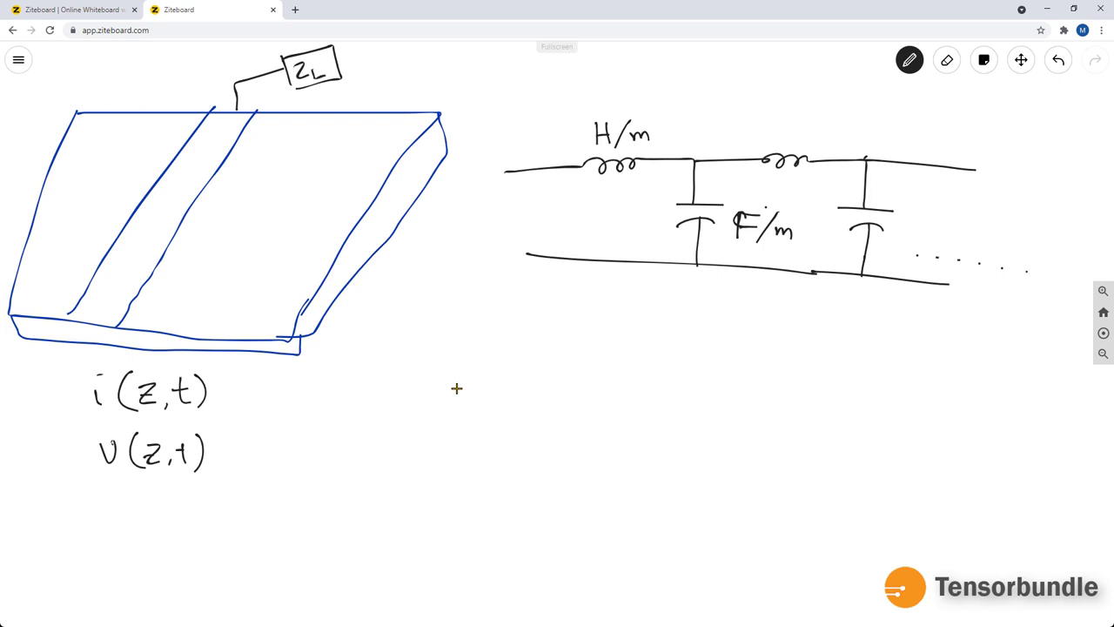
mouse_move(152, 195)
mouse_down()
mouse_move(154, 214)
mouse_move(177, 199)
mouse_up()
mouse_move(99, 299)
mouse_down()
mouse_move(111, 316)
mouse_move(132, 313)
mouse_up()
drag(135, 295, 124, 315)
mouse_move(101, 378)
mouse_down()
mouse_move(87, 344)
mouse_move(106, 329)
mouse_up()
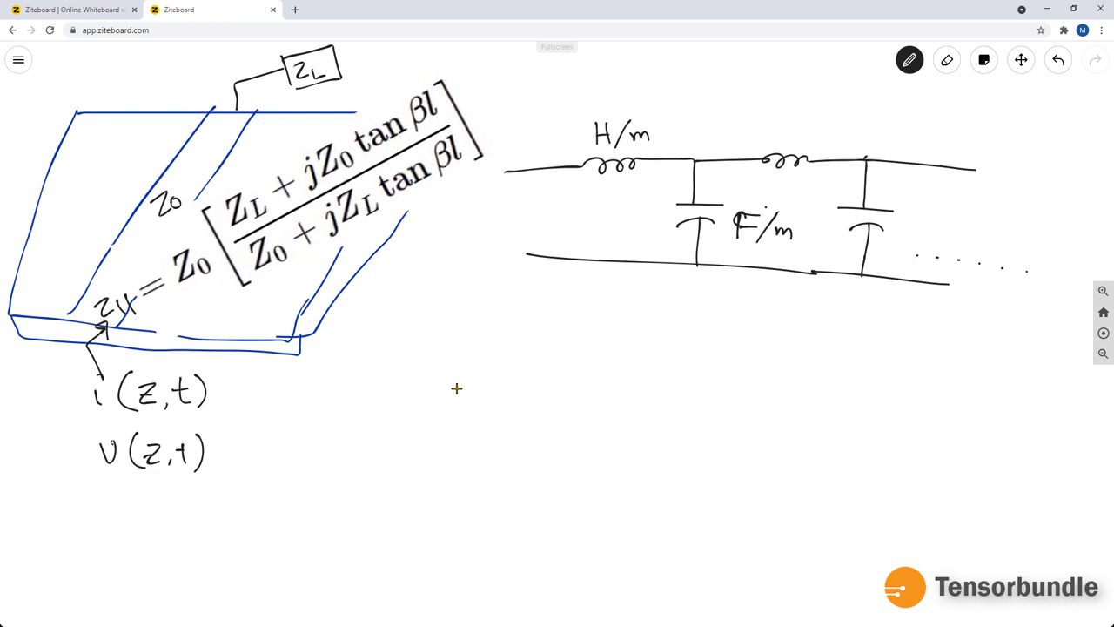
Write Z0 = √(L/C) below the circuit and label its inductor L and capacitor C
mouse_move(445, 307)
mouse_down()
mouse_move(476, 336)
mouse_move(466, 323)
mouse_move(490, 323)
mouse_up()
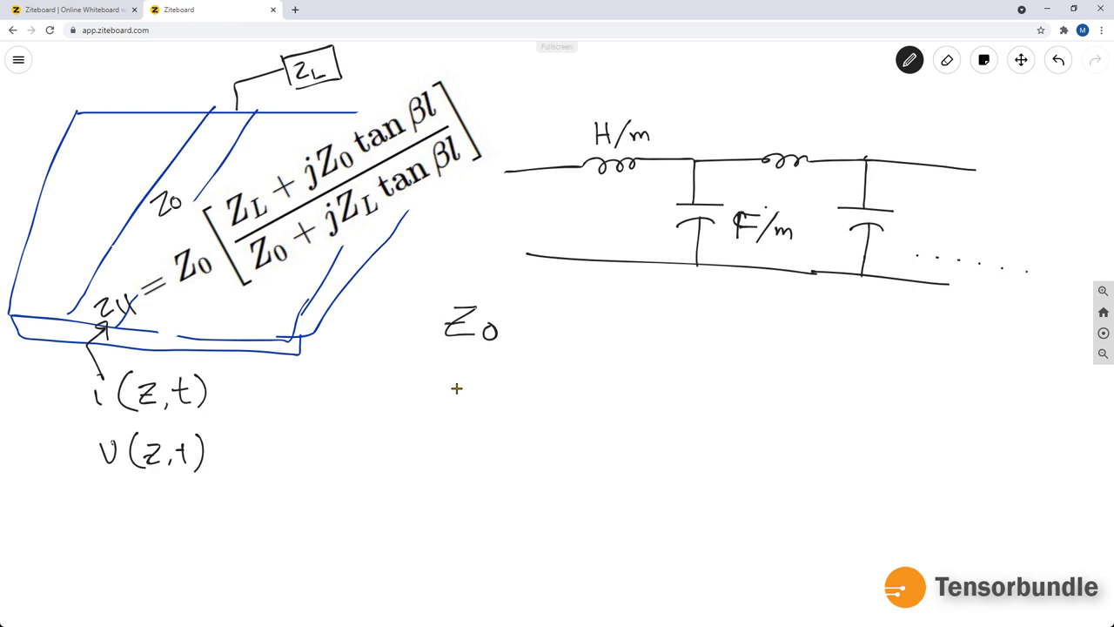
mouse_move(609, 188)
mouse_down()
mouse_move(606, 210)
mouse_move(627, 211)
mouse_move(671, 252)
mouse_up()
drag(528, 331, 546, 330)
drag(529, 340, 544, 338)
mouse_move(571, 375)
mouse_down()
mouse_move(582, 427)
mouse_move(604, 294)
mouse_move(696, 305)
mouse_up()
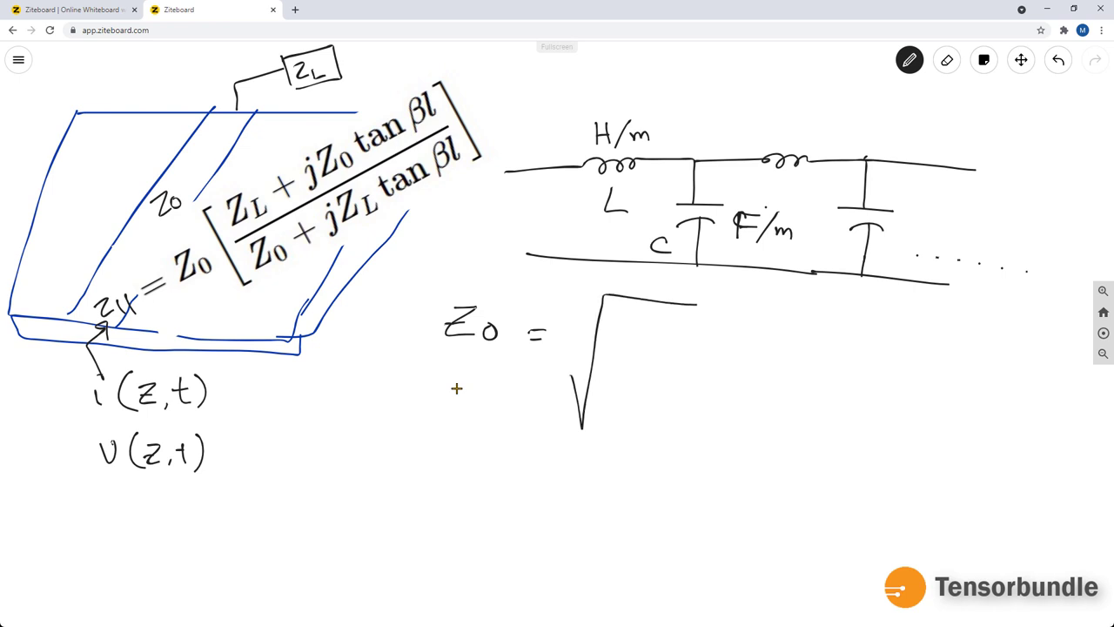
mouse_move(642, 317)
mouse_down()
mouse_move(640, 343)
mouse_move(660, 356)
mouse_move(642, 374)
mouse_move(659, 395)
mouse_up()
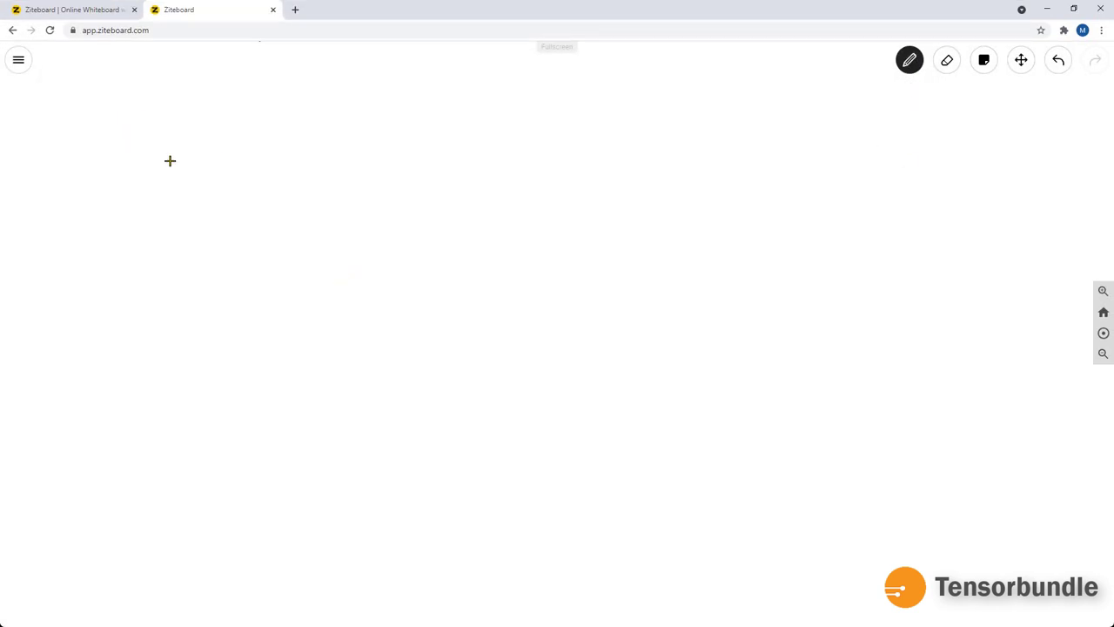
Draw a new substrate slab outline with its side face and front thickness
mouse_move(169, 159)
mouse_down()
mouse_move(449, 153)
mouse_move(542, 173)
mouse_move(425, 397)
mouse_up()
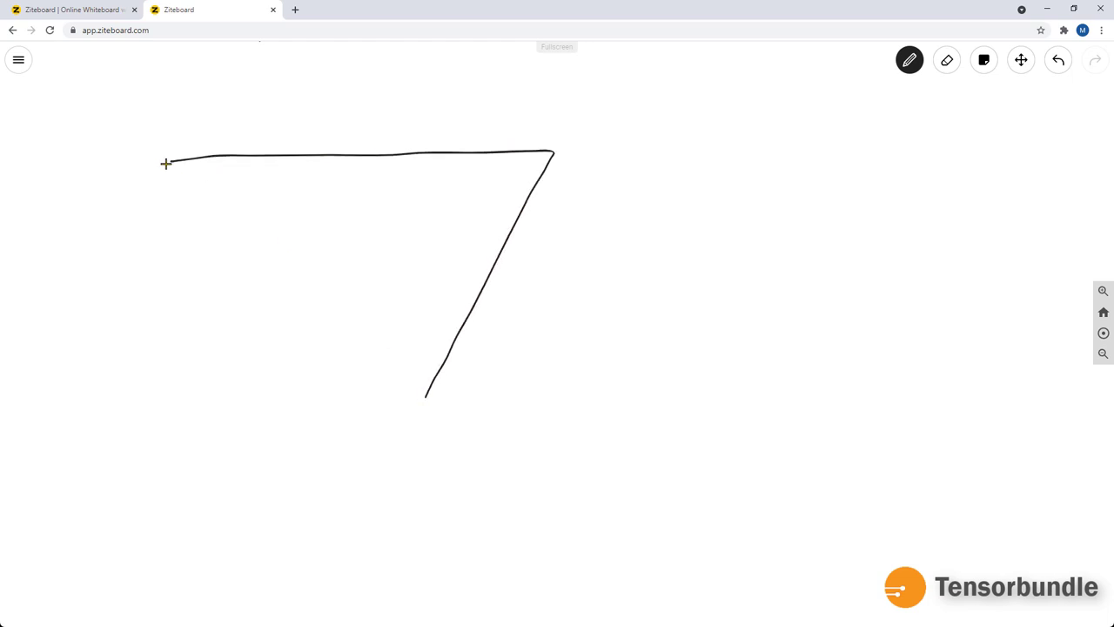
mouse_move(169, 162)
mouse_down()
mouse_move(55, 370)
mouse_move(74, 383)
mouse_move(417, 397)
mouse_up()
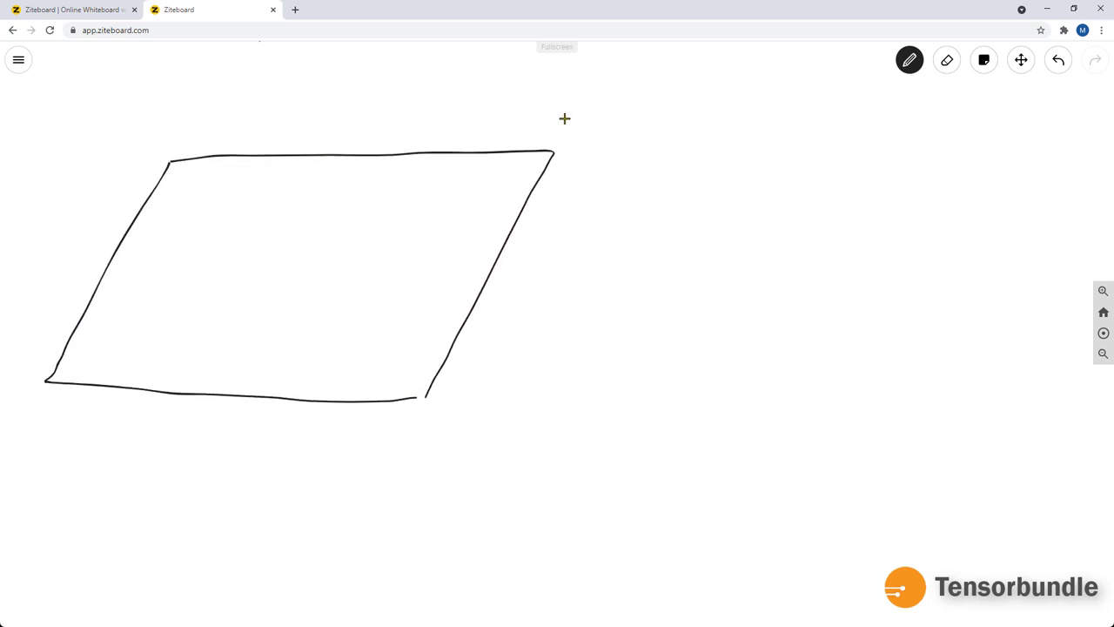
mouse_move(557, 153)
mouse_down()
mouse_move(557, 247)
mouse_move(437, 432)
mouse_up()
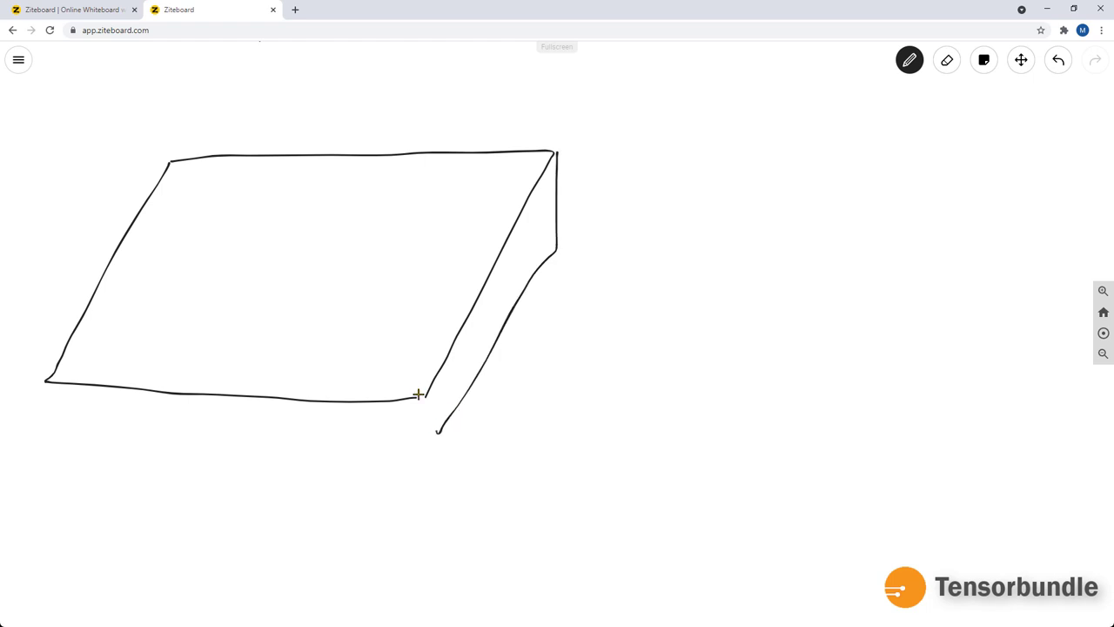
drag(421, 391, 424, 440)
mouse_move(40, 381)
mouse_down()
mouse_move(67, 422)
mouse_move(432, 437)
mouse_up()
Draw two parallel strips across the top of the slab
drag(217, 155, 86, 383)
drag(242, 155, 116, 390)
drag(426, 151, 291, 396)
drag(453, 152, 442, 168)
drag(421, 211, 341, 402)
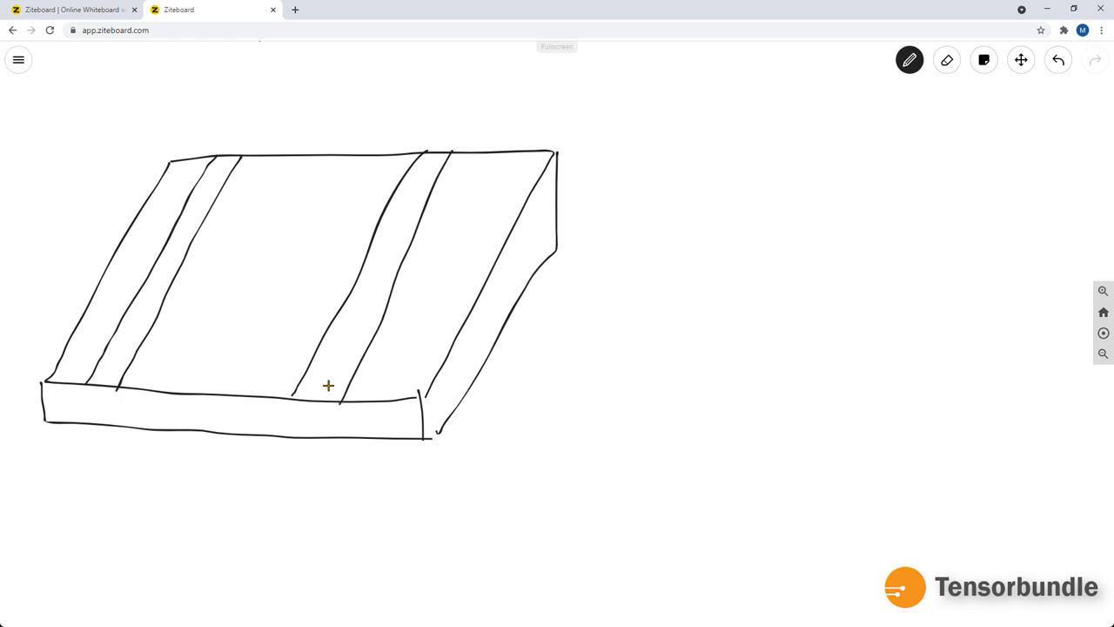
Add a double-headed spacing arrow S between the strips and label them M1 and M2
drag(178, 268, 363, 265)
drag(353, 258, 363, 264)
drag(363, 265, 354, 272)
drag(181, 269, 194, 278)
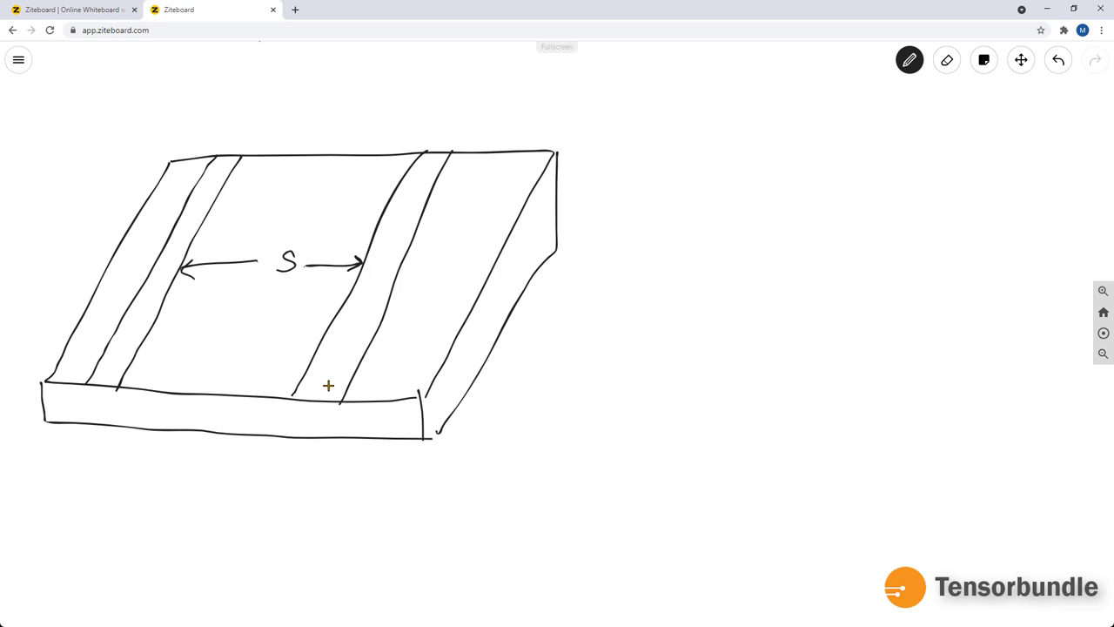
mouse_move(216, 144)
mouse_down()
mouse_move(218, 122)
mouse_move(246, 142)
mouse_up()
mouse_move(433, 139)
mouse_down()
mouse_move(445, 123)
mouse_move(453, 136)
mouse_up()
drag(456, 127, 478, 140)
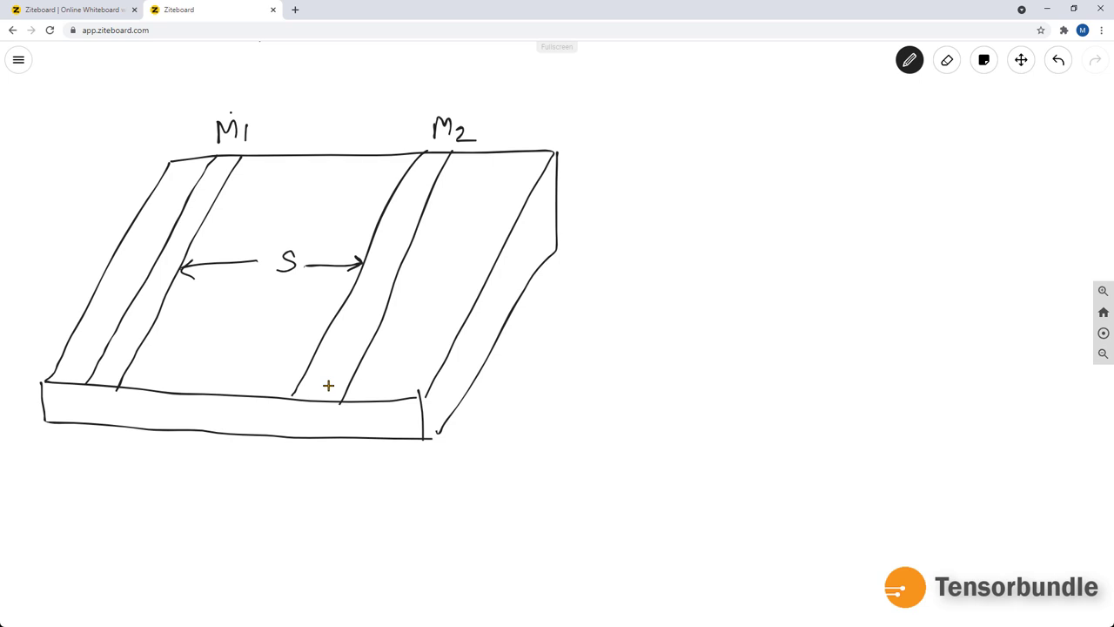
drag(212, 193, 406, 188)
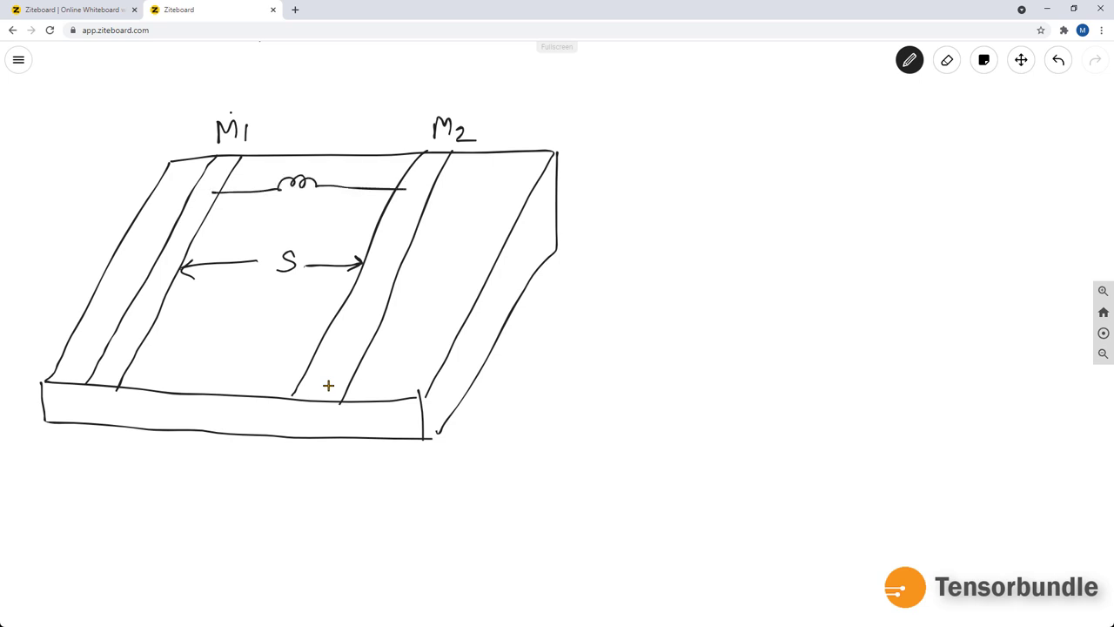
drag(202, 225, 374, 223)
drag(304, 162, 312, 173)
drag(316, 166, 335, 176)
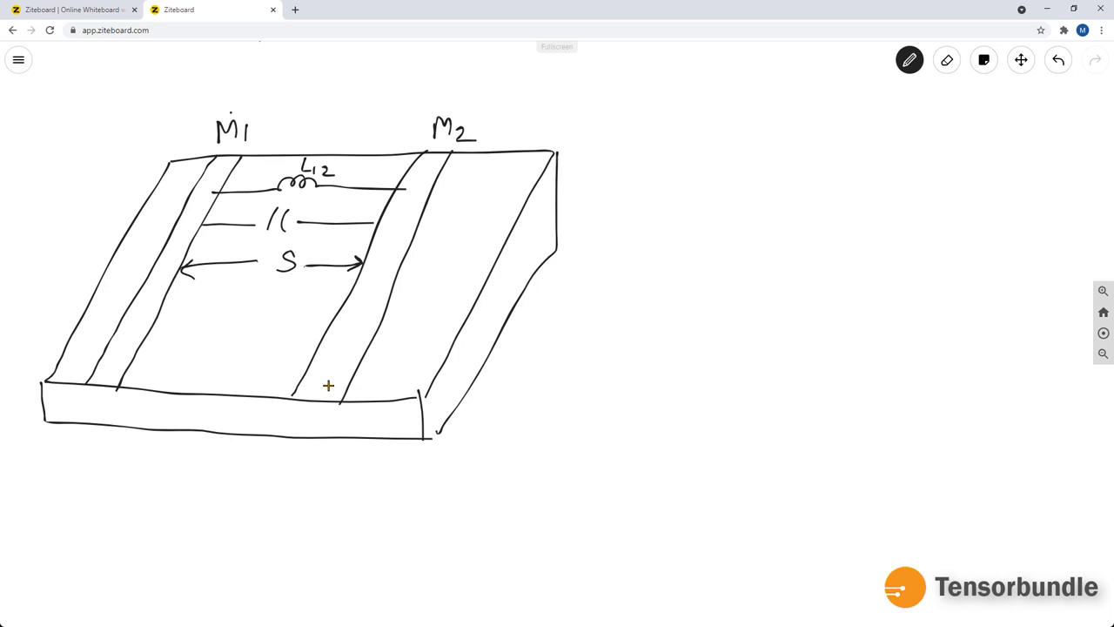
drag(307, 232, 327, 245)
mouse_move(136, 332)
mouse_down()
mouse_move(158, 345)
mouse_move(169, 330)
mouse_up()
mouse_move(346, 329)
mouse_down()
mouse_move(364, 344)
mouse_move(375, 333)
mouse_up()
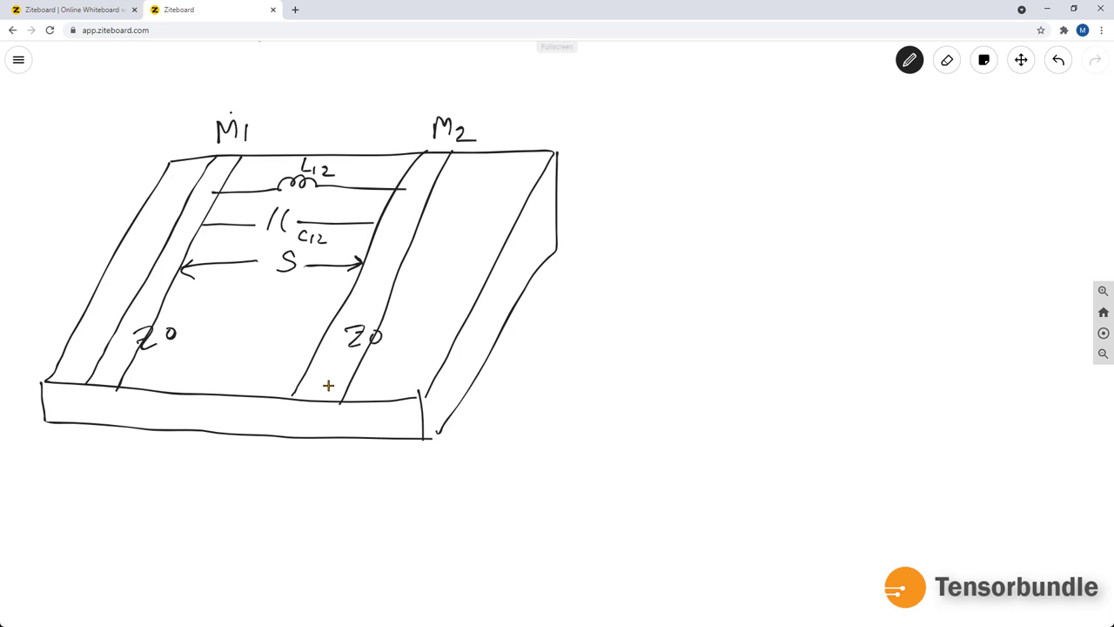
mouse_move(146, 366)
mouse_down()
mouse_move(193, 347)
mouse_move(109, 306)
mouse_move(139, 362)
mouse_move(167, 357)
mouse_up()
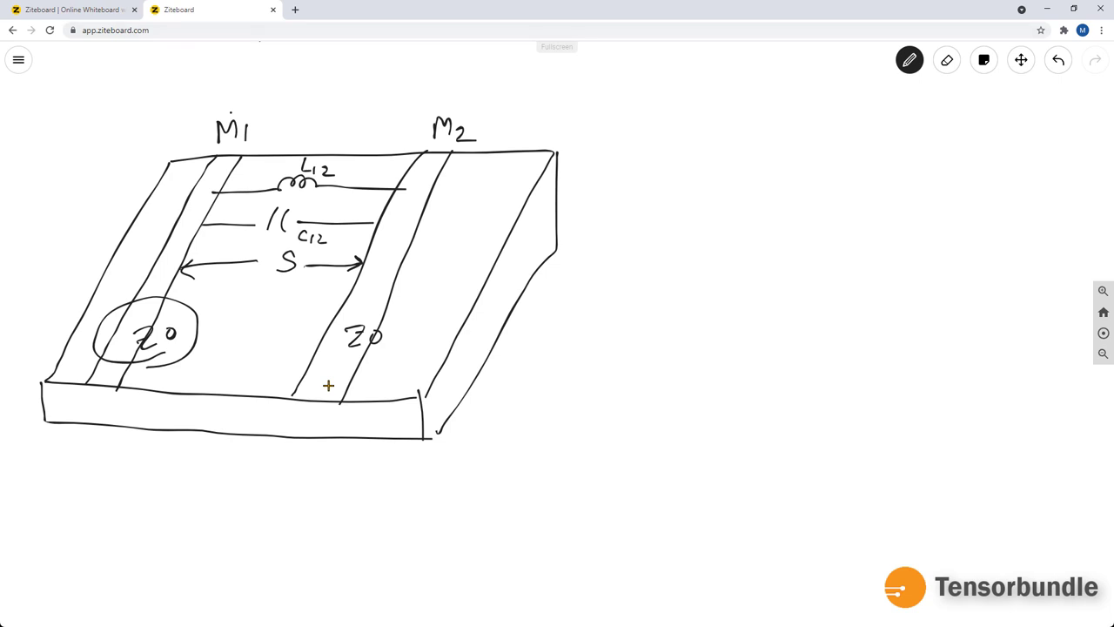
mouse_move(339, 75)
mouse_down()
mouse_move(388, 79)
mouse_move(384, 93)
mouse_move(400, 93)
mouse_move(424, 75)
mouse_move(460, 84)
mouse_move(497, 85)
mouse_up()
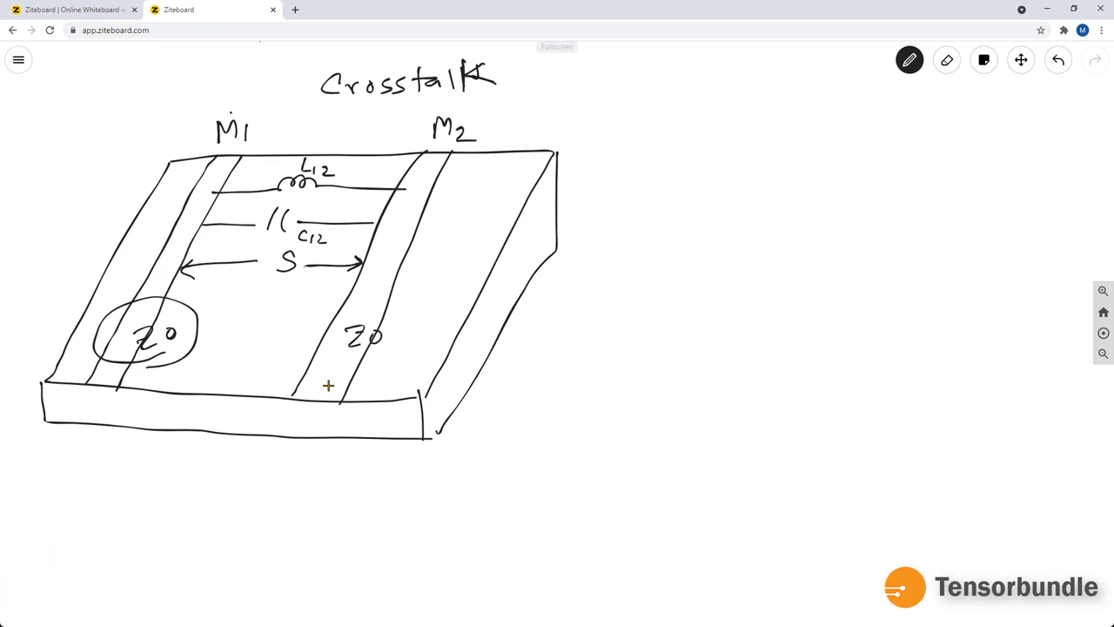
In blue, draw upward current arrows i1 and i2 on M1 and M2 and a boxed Zeven
click(909, 59)
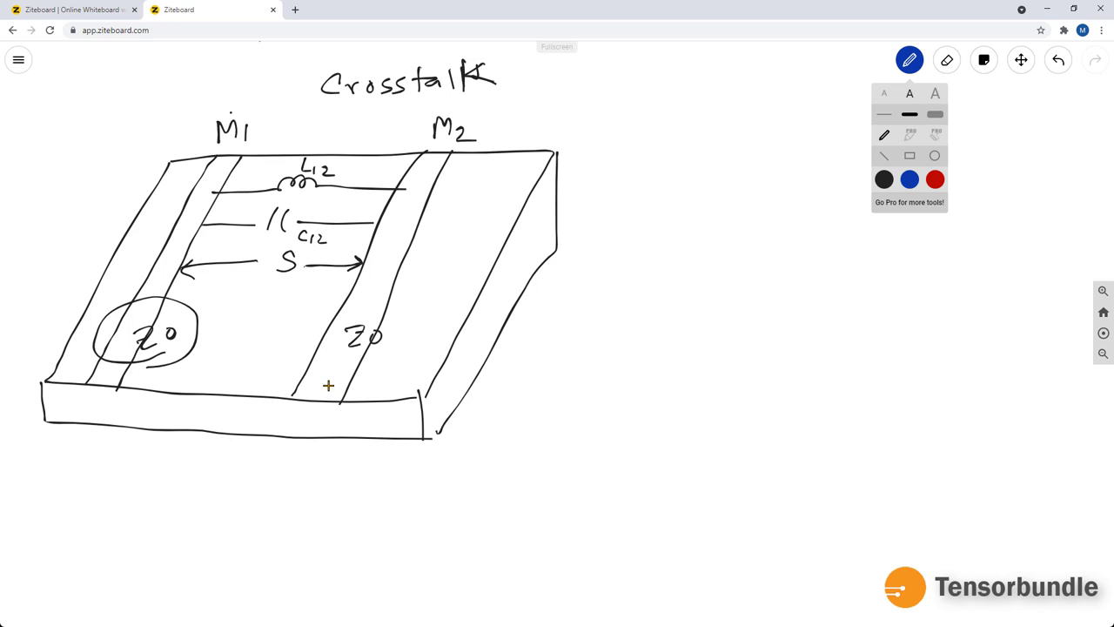
mouse_move(135, 267)
mouse_down()
mouse_move(148, 213)
mouse_move(177, 218)
mouse_up()
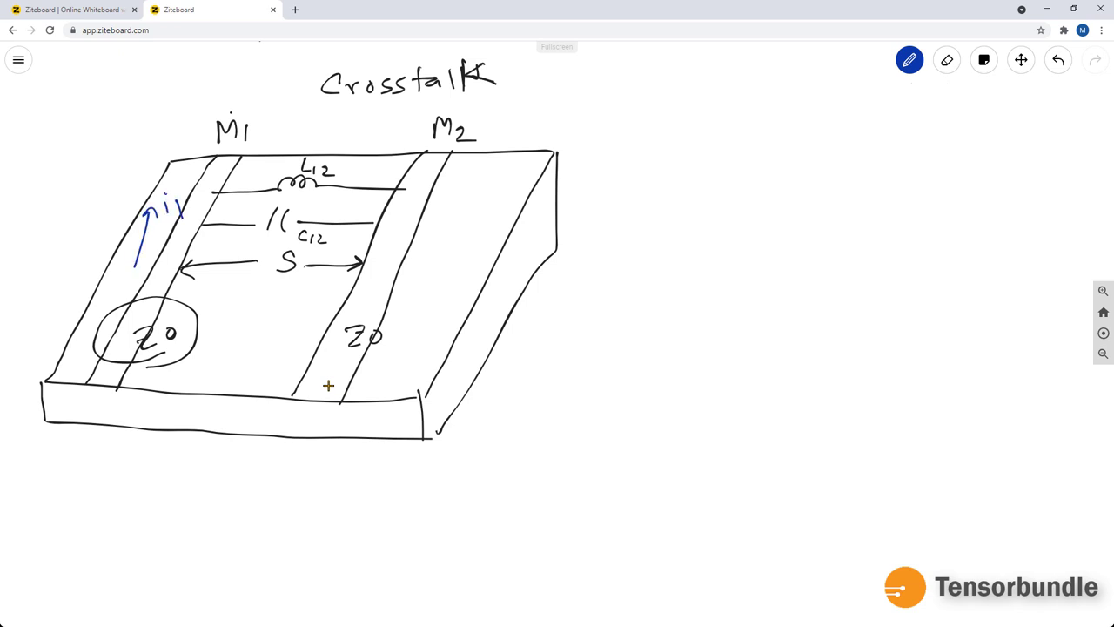
drag(420, 284, 448, 211)
mouse_move(440, 218)
mouse_down()
mouse_move(449, 209)
mouse_move(453, 221)
mouse_up()
mouse_move(462, 207)
mouse_down()
mouse_move(470, 227)
mouse_move(487, 225)
mouse_up()
mouse_move(591, 199)
mouse_down()
mouse_move(613, 199)
mouse_move(619, 223)
mouse_move(643, 223)
mouse_move(644, 234)
mouse_move(665, 218)
mouse_move(698, 233)
mouse_up()
click(685, 225)
mouse_move(591, 248)
mouse_down()
mouse_move(682, 249)
mouse_move(724, 202)
mouse_move(607, 181)
mouse_move(583, 244)
mouse_move(599, 250)
mouse_up()
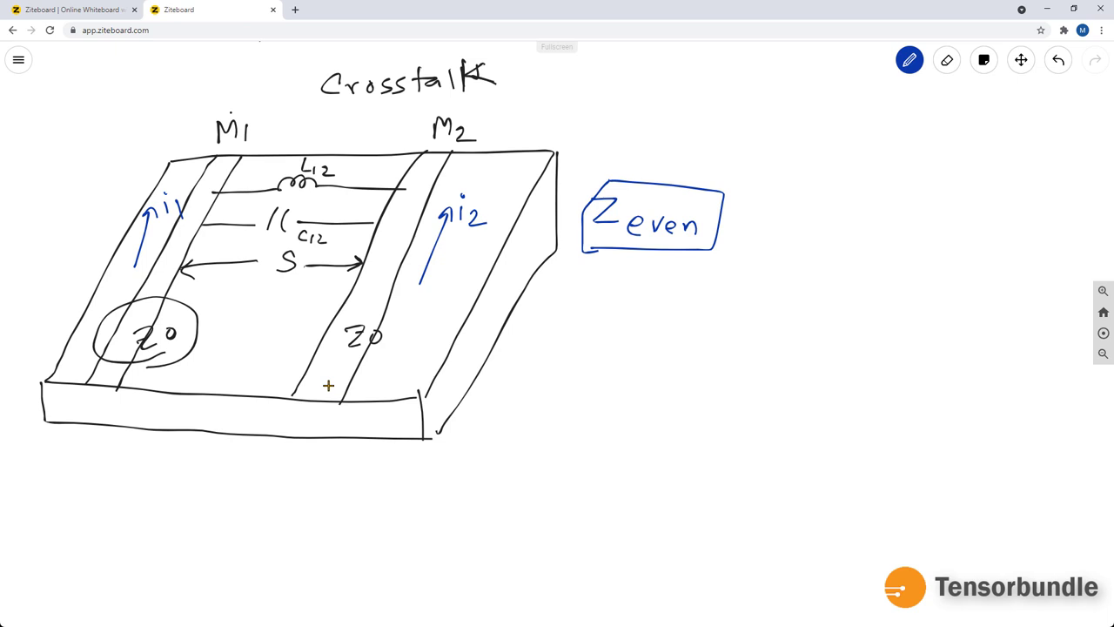
In red, draw a downward i2 arrow on M2, write Zodd, and circle the second Z0
click(909, 59)
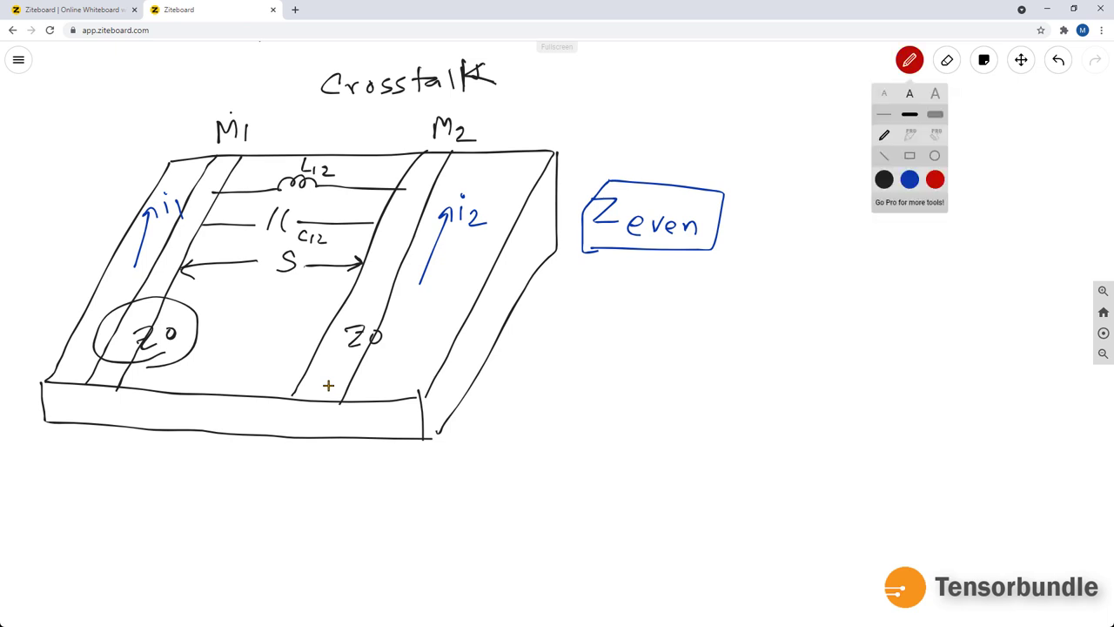
click(935, 180)
drag(402, 217, 381, 289)
mouse_move(396, 298)
mouse_down()
mouse_move(396, 310)
mouse_move(429, 314)
mouse_up()
click(397, 288)
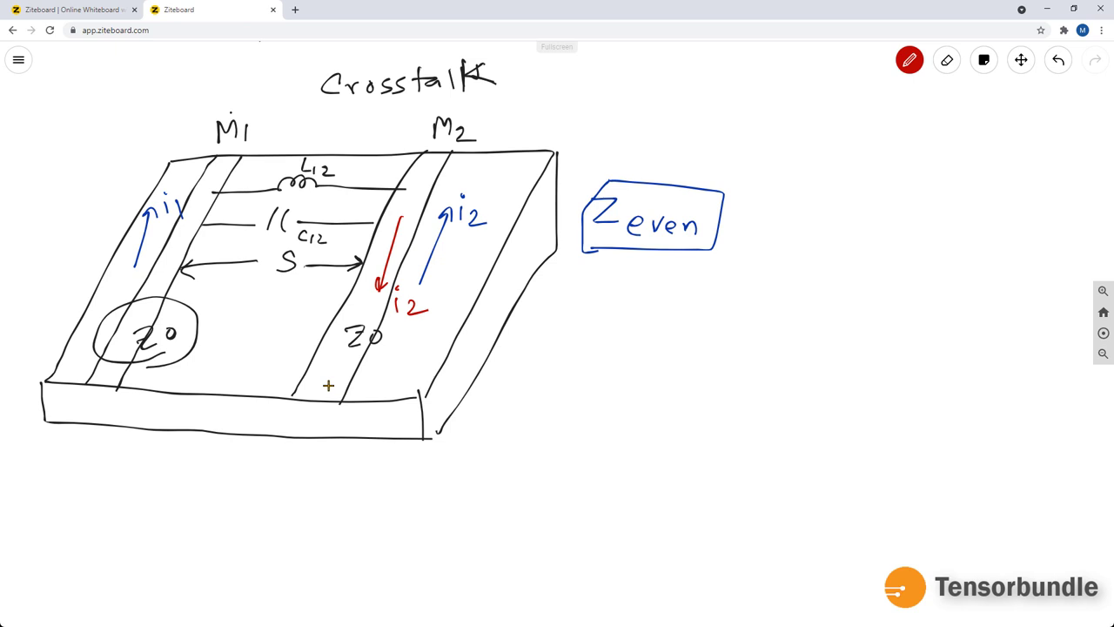
mouse_move(587, 290)
mouse_down()
mouse_move(614, 290)
mouse_move(578, 323)
mouse_move(673, 325)
mouse_move(563, 316)
mouse_move(672, 331)
mouse_move(693, 328)
mouse_move(703, 279)
mouse_move(569, 270)
mouse_up()
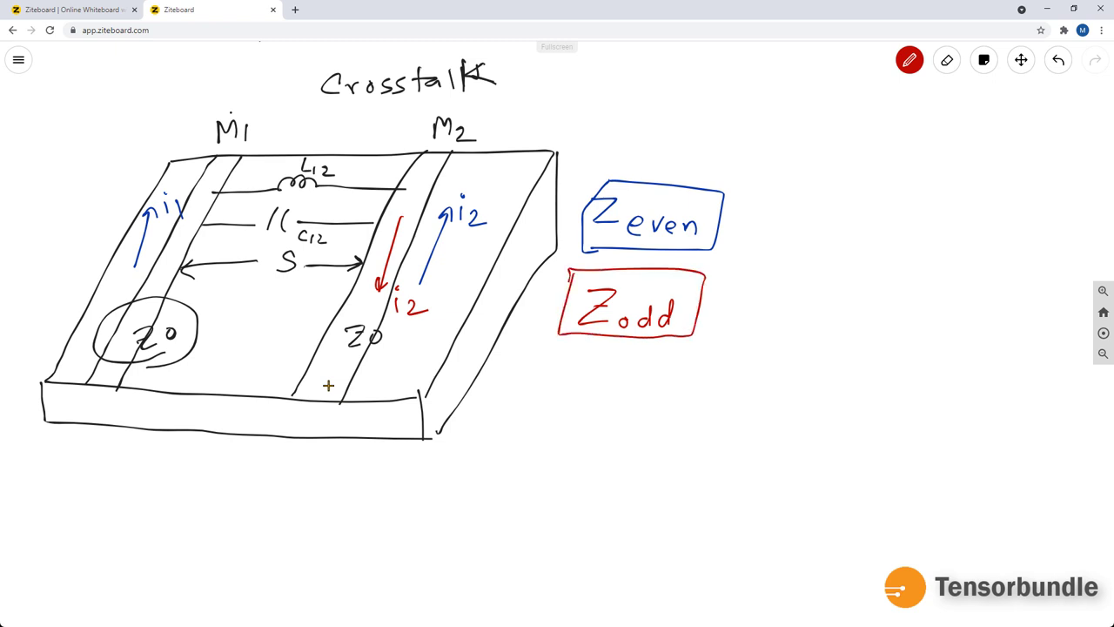
mouse_move(383, 323)
mouse_down()
mouse_move(348, 361)
mouse_move(374, 320)
mouse_up()
Draw a red bracket from Zeven and Zodd leading to Zo, and double-underline Zo
drag(756, 251, 726, 313)
mouse_move(827, 299)
mouse_down()
mouse_move(825, 320)
mouse_move(866, 317)
mouse_up()
mouse_move(862, 318)
mouse_down()
mouse_move(877, 321)
mouse_move(855, 305)
mouse_up()
drag(780, 341, 834, 357)
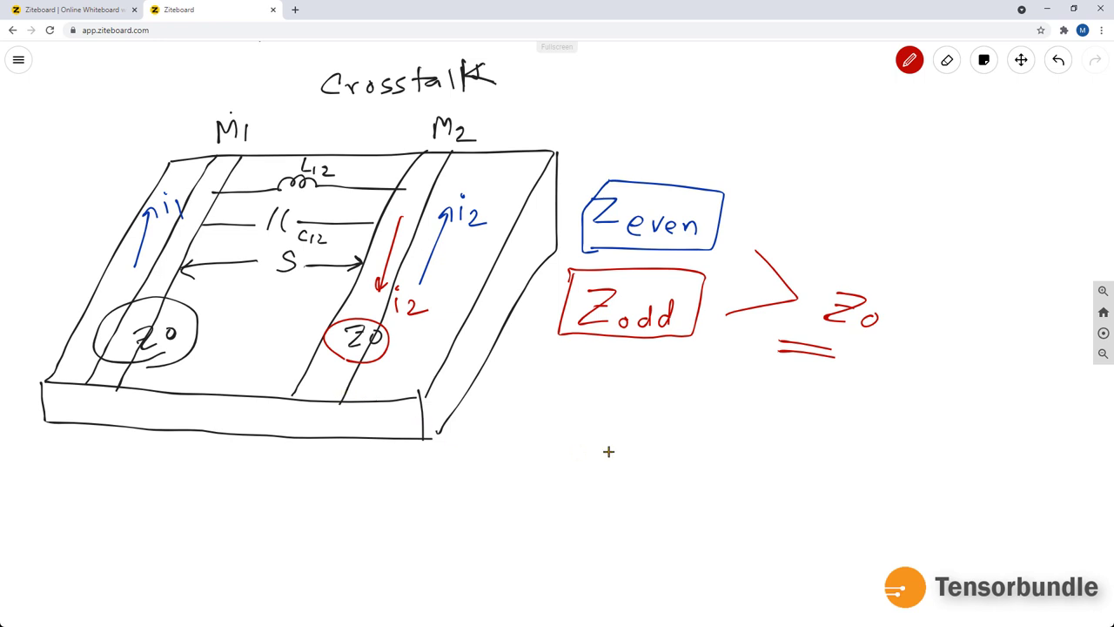
Pan the canvas up and write Z0 = √(L/C) in red below the two-strip sketch
click(1021, 60)
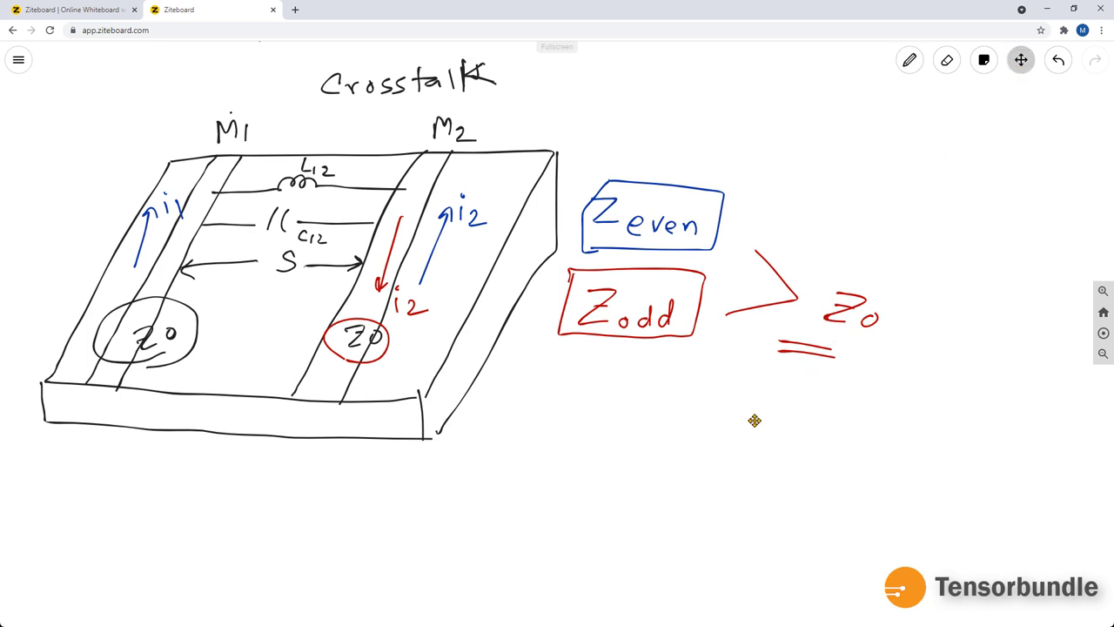
mouse_move(754, 421)
mouse_down()
mouse_move(780, 259)
mouse_move(752, 149)
mouse_up()
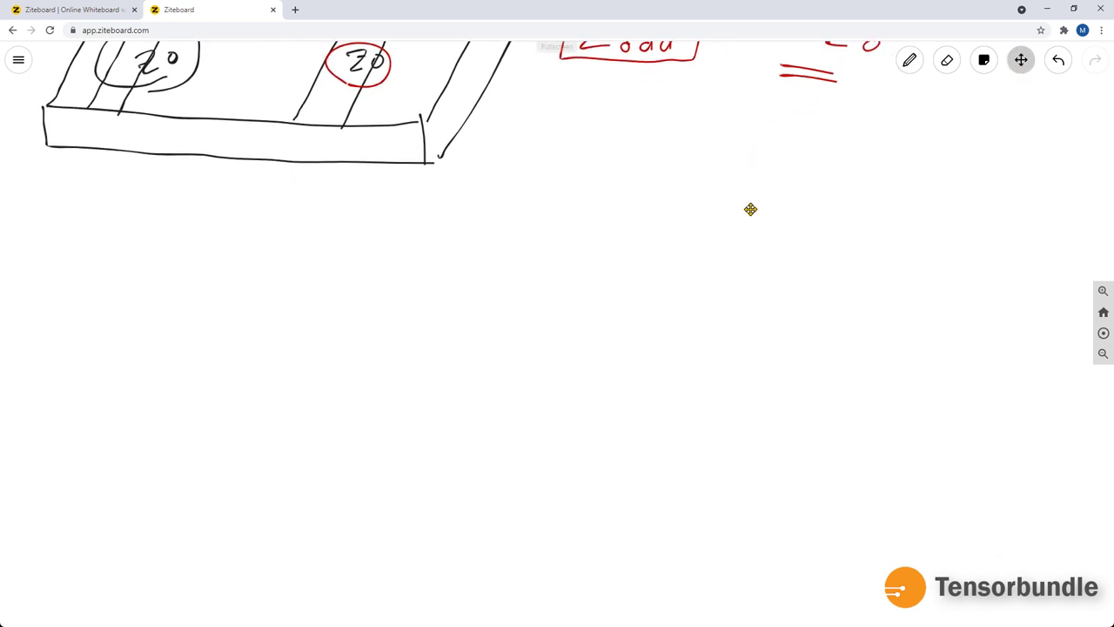
click(909, 60)
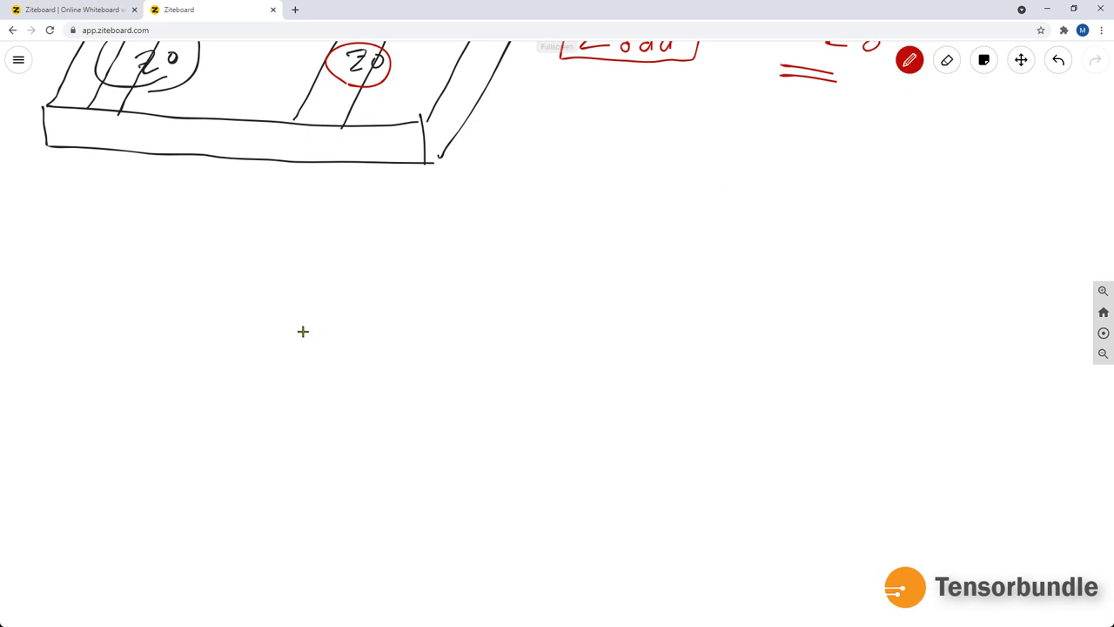
mouse_move(193, 233)
mouse_down()
mouse_move(220, 231)
mouse_move(223, 259)
mouse_up()
mouse_move(228, 252)
mouse_down()
mouse_move(224, 262)
mouse_move(276, 248)
mouse_up()
mouse_move(260, 261)
mouse_down()
mouse_move(342, 227)
mouse_move(343, 195)
mouse_move(426, 190)
mouse_move(378, 210)
mouse_move(402, 242)
mouse_move(365, 263)
mouse_move(416, 257)
mouse_move(389, 279)
mouse_move(411, 296)
mouse_up()
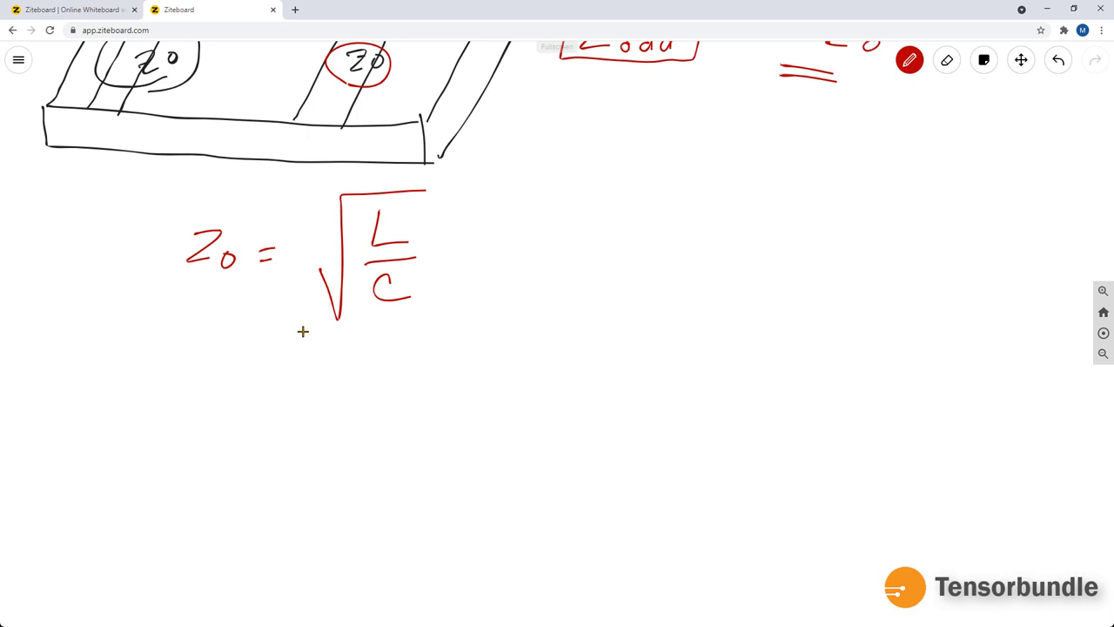
Write c = √(εe/LC) beside Z0, label the substrate edge εe, and double-underline c
mouse_move(542, 250)
mouse_down()
mouse_move(543, 264)
mouse_move(585, 264)
mouse_up()
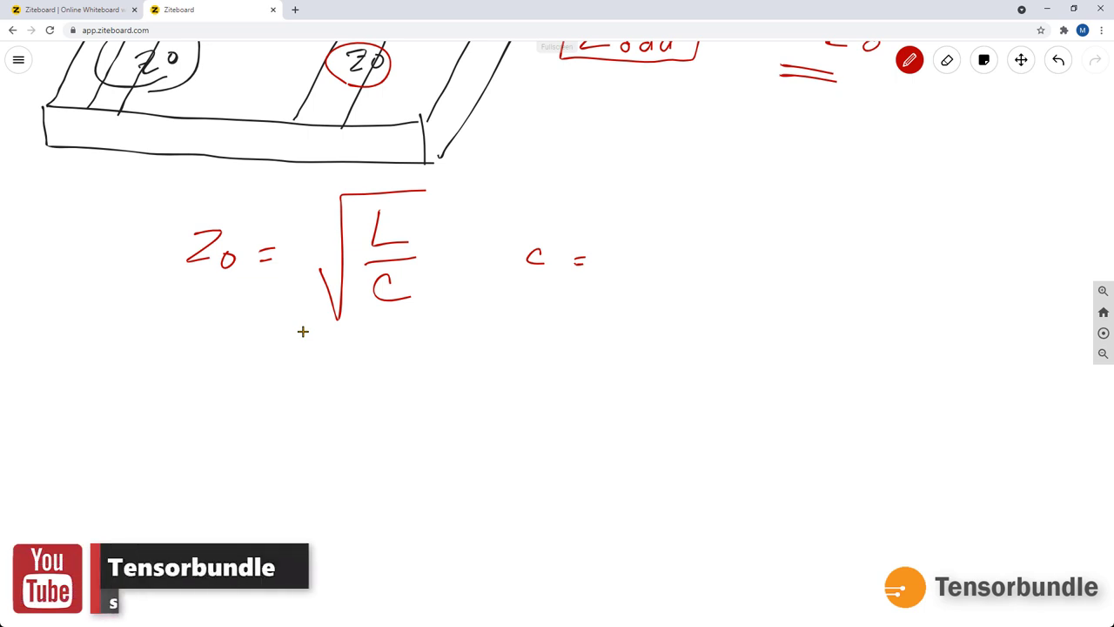
mouse_move(607, 269)
mouse_down()
mouse_move(631, 322)
mouse_move(653, 166)
mouse_move(796, 171)
mouse_up()
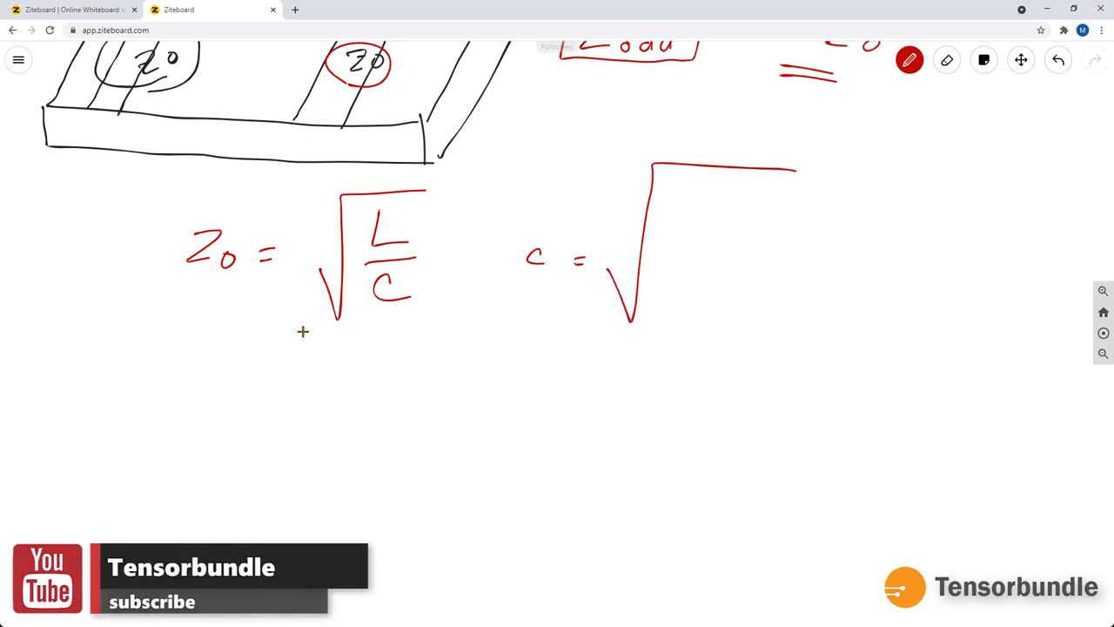
mouse_move(721, 202)
mouse_down()
mouse_move(720, 237)
mouse_move(710, 223)
mouse_up()
drag(720, 228, 736, 235)
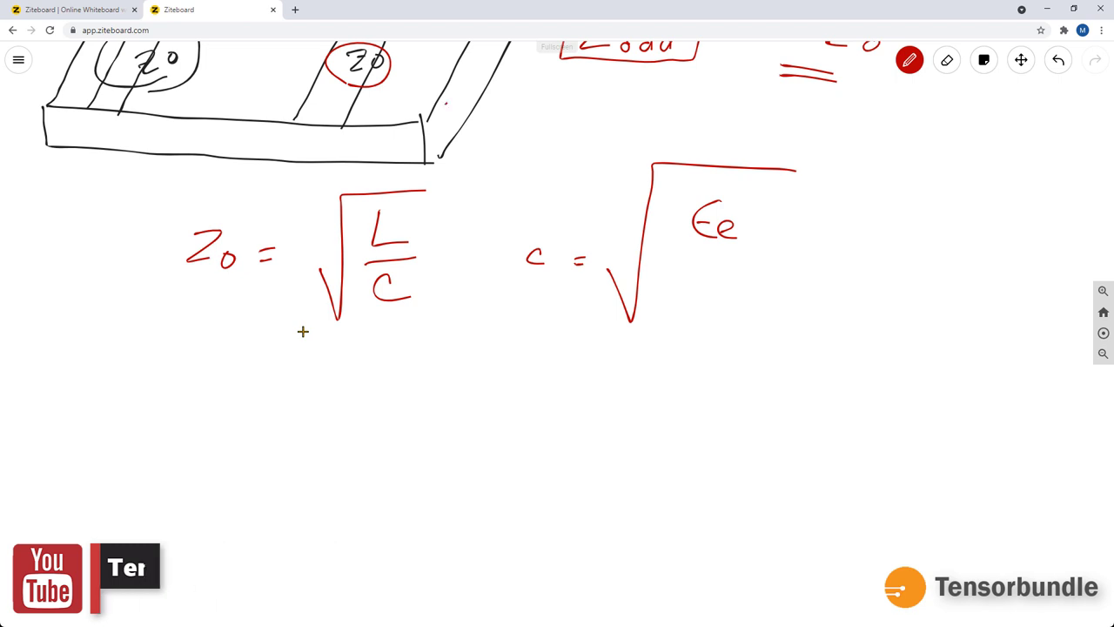
mouse_move(448, 105)
mouse_down()
mouse_move(447, 126)
mouse_move(467, 127)
mouse_up()
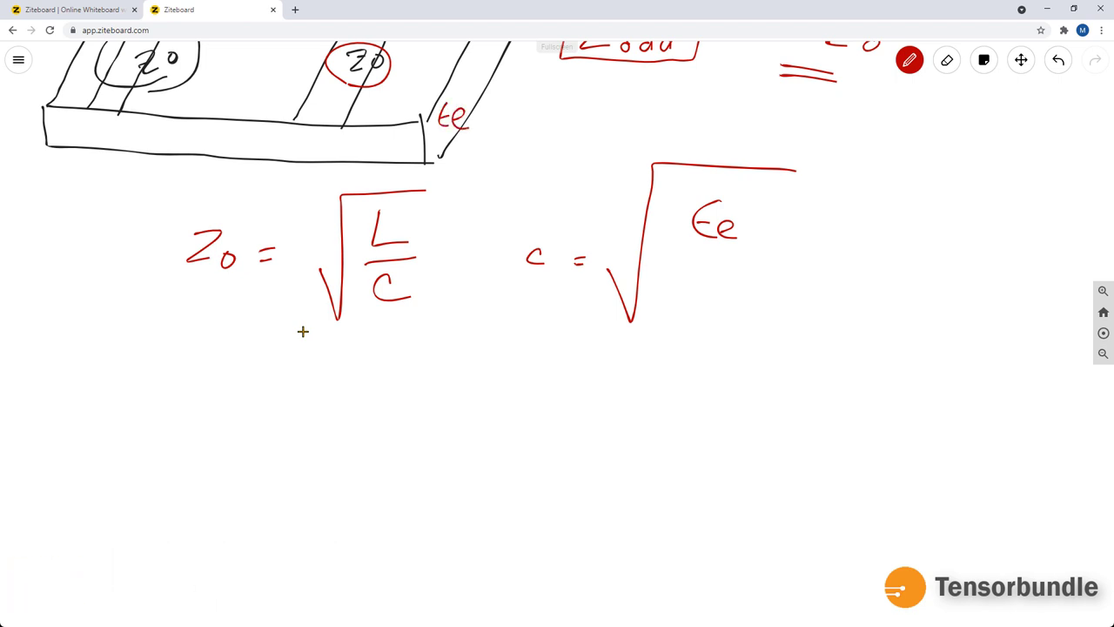
drag(663, 256, 759, 261)
mouse_move(677, 275)
mouse_down()
mouse_move(668, 303)
mouse_move(702, 308)
mouse_up()
mouse_move(744, 280)
mouse_down()
mouse_move(721, 304)
mouse_move(753, 309)
mouse_up()
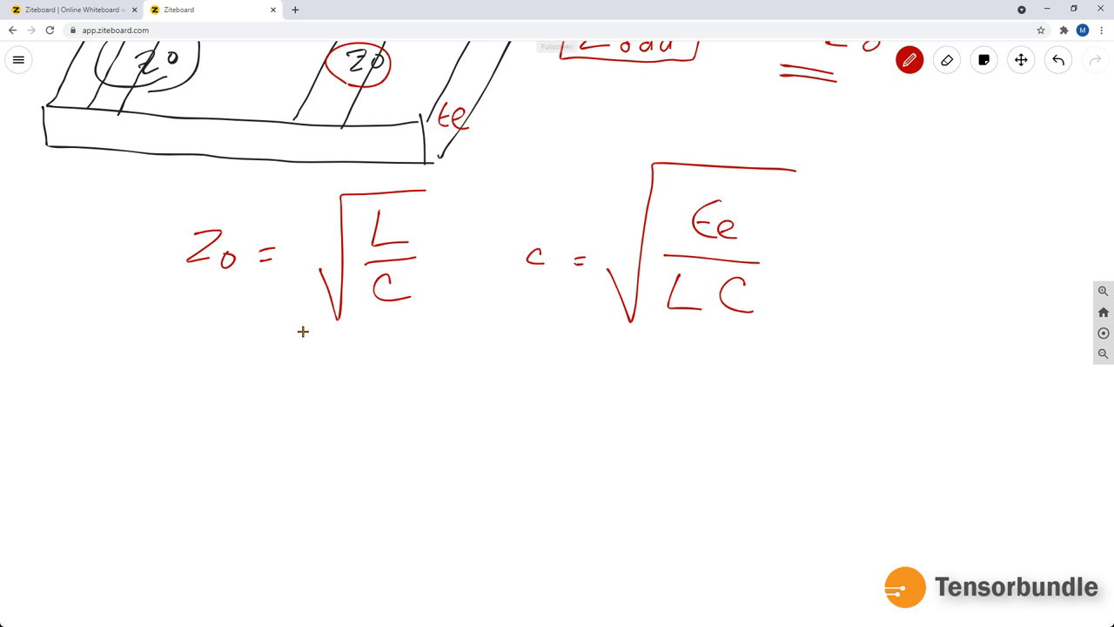
drag(514, 282, 546, 285)
Write 'εe = (εr+1)/2 +' below the Z0 formula with the red pen
mouse_move(430, 388)
mouse_down()
mouse_move(417, 398)
mouse_move(430, 418)
mouse_up()
drag(414, 409, 458, 421)
drag(492, 414, 503, 420)
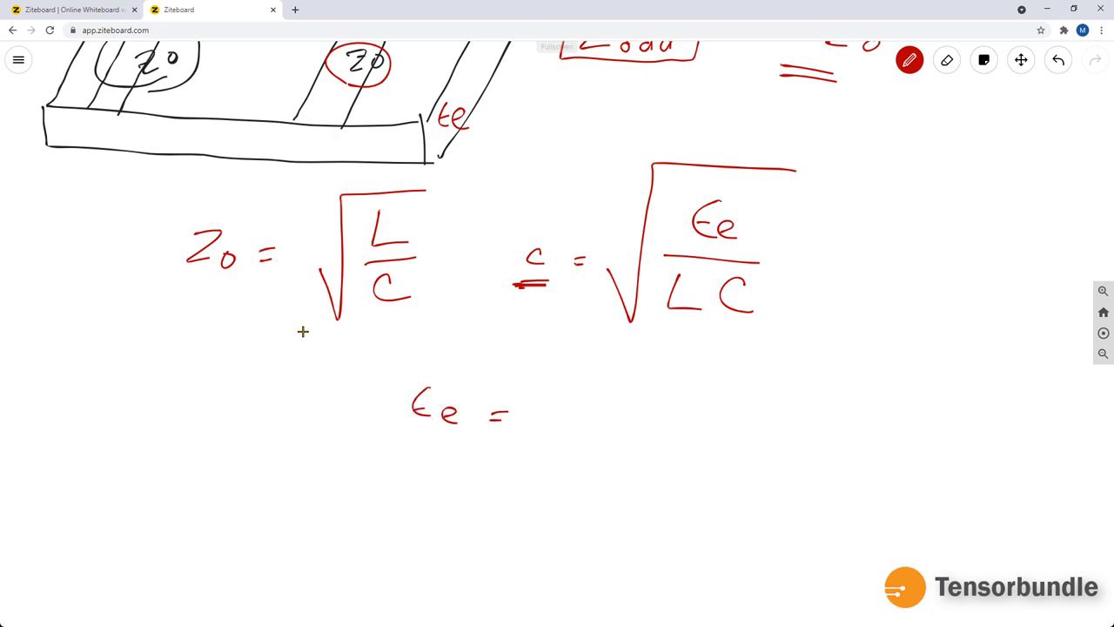
drag(568, 371, 575, 400)
mouse_move(552, 386)
mouse_down()
mouse_move(590, 401)
mouse_move(599, 388)
mouse_move(641, 389)
mouse_up()
mouse_move(627, 381)
mouse_down()
mouse_move(627, 402)
mouse_move(646, 401)
mouse_up()
mouse_move(554, 406)
mouse_down()
mouse_move(656, 407)
mouse_move(598, 439)
mouse_move(625, 438)
mouse_up()
mouse_move(688, 423)
mouse_down()
mouse_move(718, 423)
mouse_move(700, 435)
mouse_up()
Write the second term (εr−1)/2 · 1/√(1+12h…) of the εe formula
mouse_move(758, 397)
mouse_down()
mouse_move(747, 402)
mouse_move(759, 421)
mouse_move(771, 418)
mouse_up()
drag(786, 413, 819, 418)
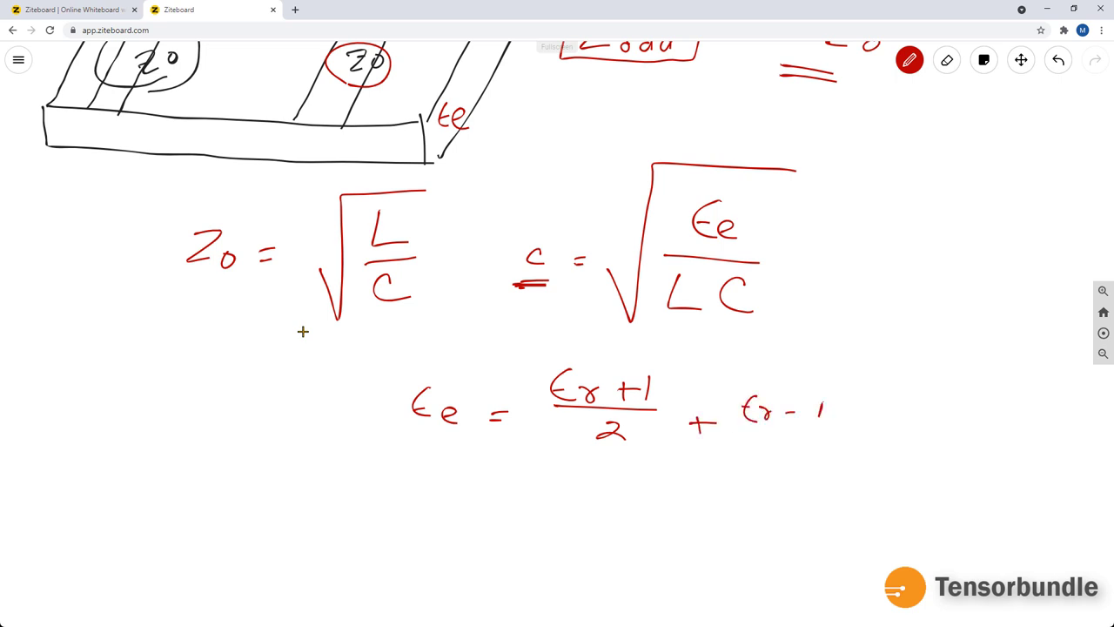
drag(732, 428, 841, 432)
drag(774, 448, 806, 466)
drag(827, 393, 813, 423)
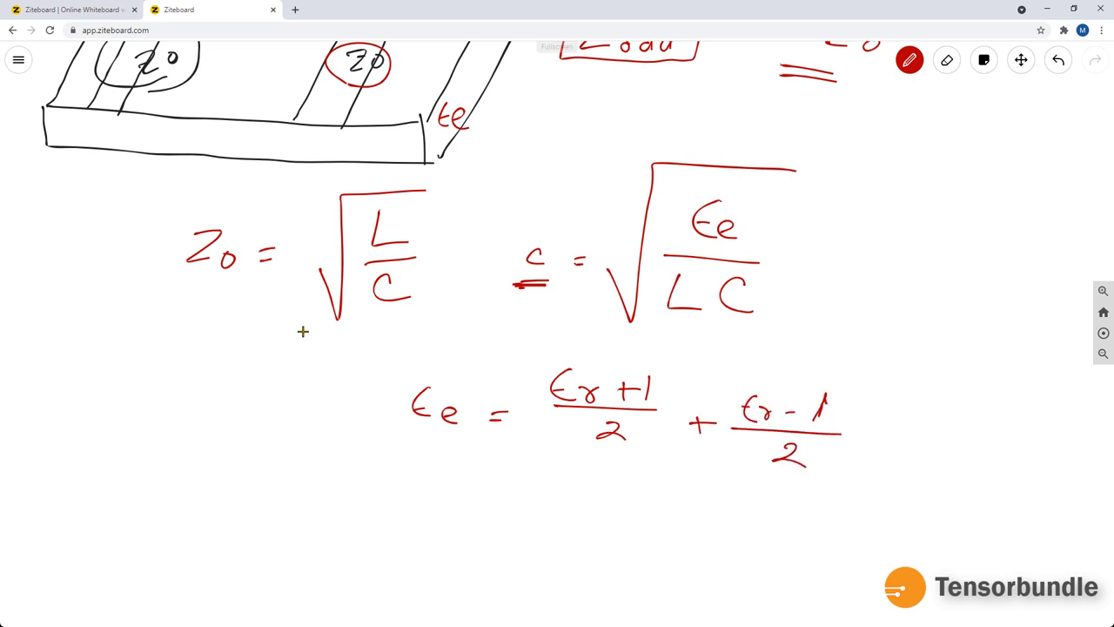
drag(873, 376, 860, 482)
mouse_move(929, 394)
mouse_down()
mouse_move(923, 427)
mouse_move(872, 431)
mouse_move(1025, 451)
mouse_up()
mouse_move(869, 459)
mouse_down()
mouse_move(926, 443)
mouse_move(1015, 462)
mouse_up()
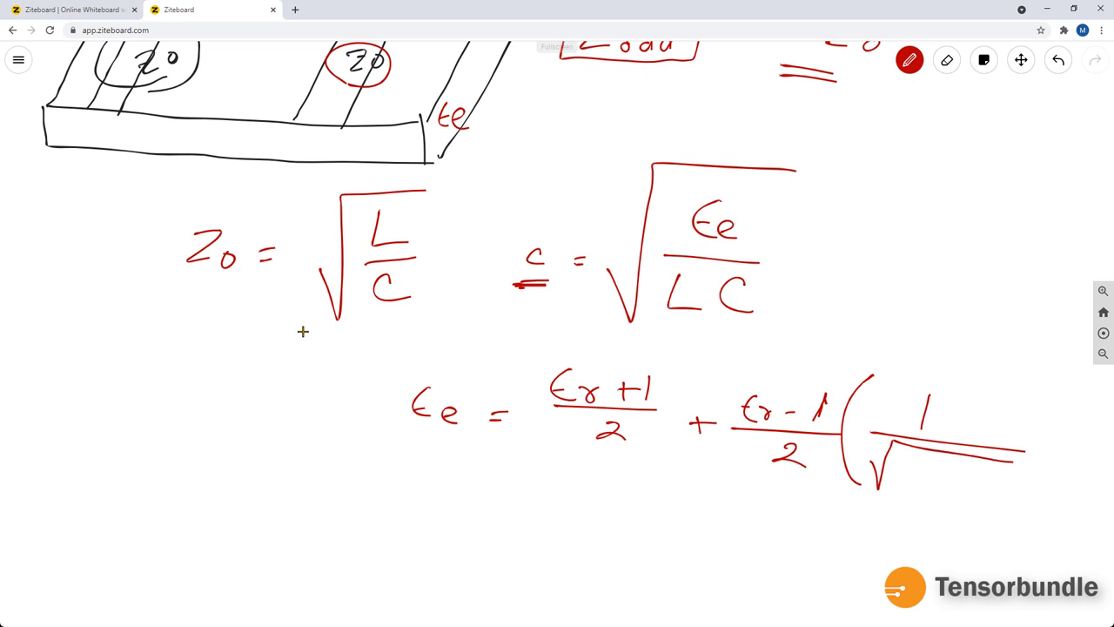
mouse_move(906, 461)
mouse_down()
mouse_move(902, 477)
mouse_move(933, 473)
mouse_up()
mouse_move(924, 467)
mouse_down()
mouse_move(925, 481)
mouse_move(974, 484)
mouse_move(1003, 468)
mouse_move(994, 484)
mouse_move(1015, 499)
mouse_up()
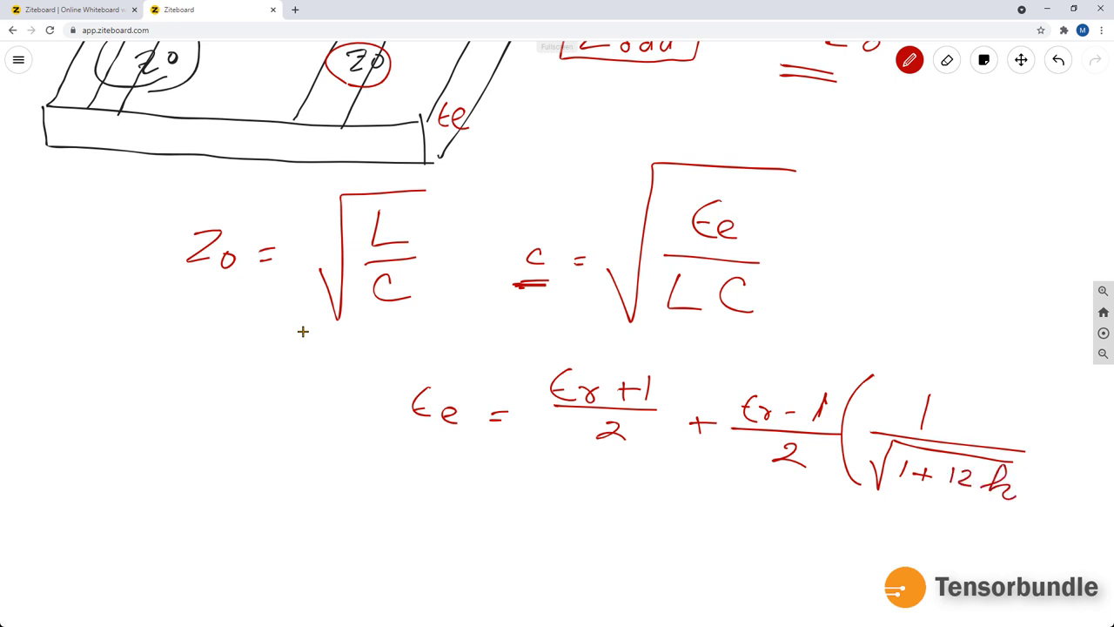
Mark substrate height h, complete the 12h/w fraction and parenthesis, and mark strip width w
mouse_move(406, 139)
mouse_down()
mouse_move(416, 158)
mouse_move(390, 137)
mouse_up()
mouse_move(382, 134)
mouse_down()
mouse_move(391, 126)
mouse_move(396, 154)
mouse_up()
mouse_move(948, 491)
mouse_down()
mouse_move(1036, 510)
mouse_move(991, 516)
mouse_move(1006, 508)
mouse_up()
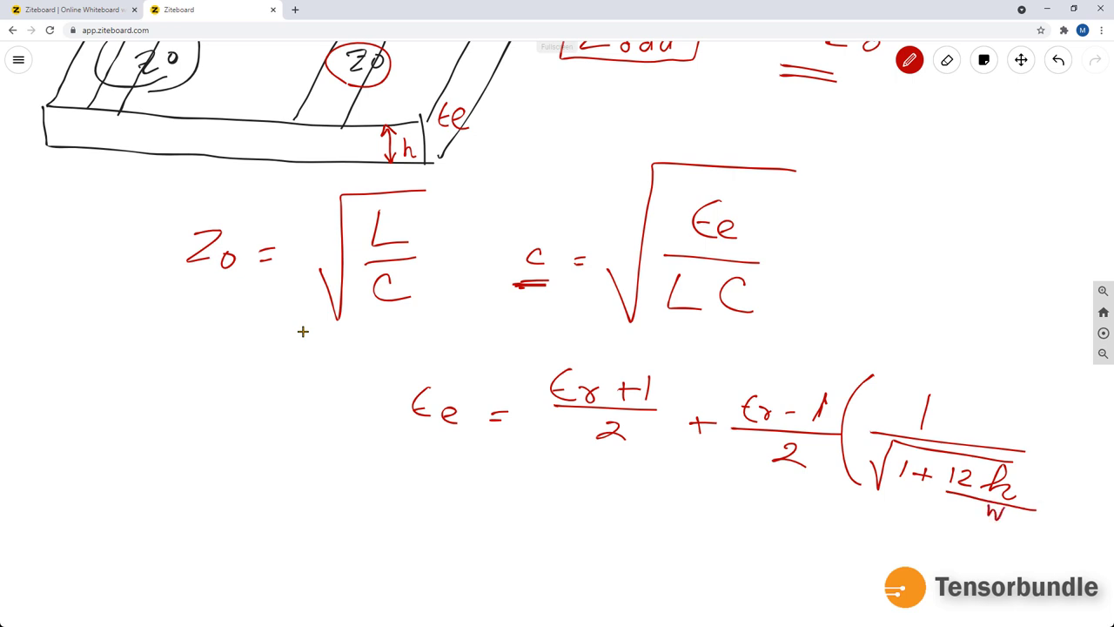
mouse_move(1055, 413)
mouse_down()
mouse_move(1067, 448)
mouse_move(1016, 523)
mouse_move(987, 533)
mouse_up()
mouse_move(303, 134)
mouse_down()
mouse_move(340, 138)
mouse_move(280, 148)
mouse_up()
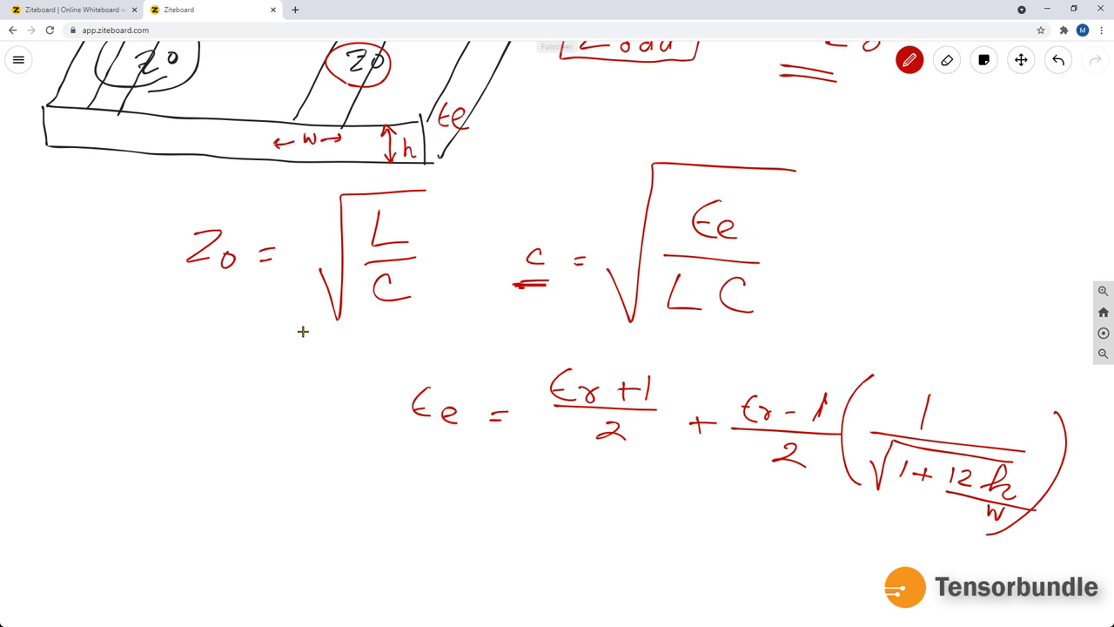
Underline and tick the c = √(εe/LC) formula, circle L, and start writing 'L ='
drag(606, 340, 715, 346)
drag(731, 212, 780, 204)
mouse_move(546, 244)
mouse_down()
mouse_move(593, 213)
mouse_move(547, 245)
mouse_up()
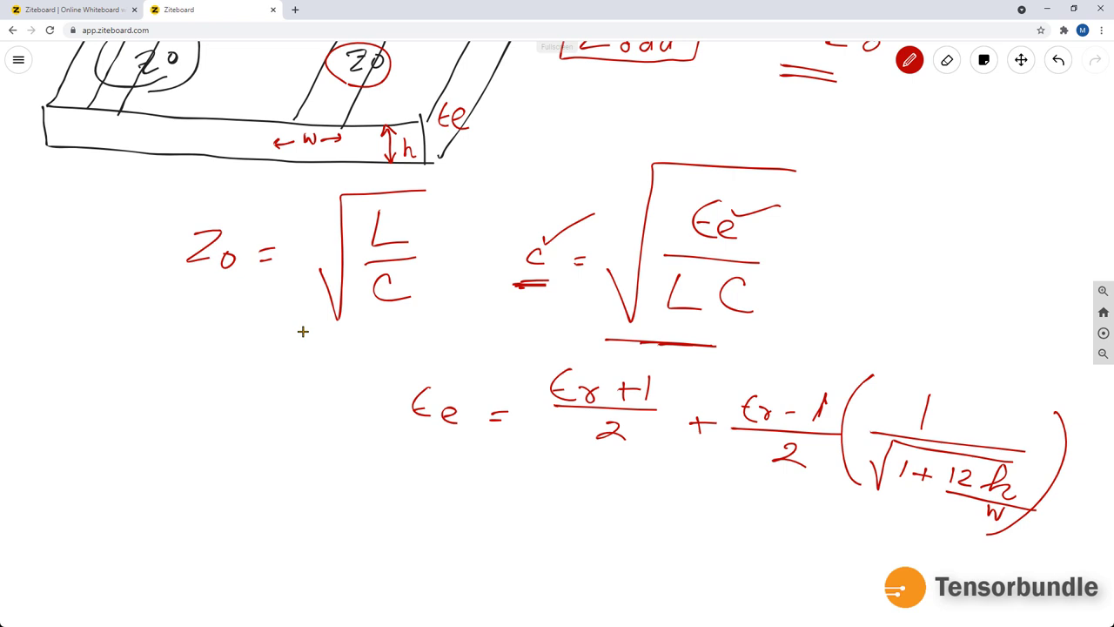
mouse_move(679, 270)
mouse_down()
mouse_move(672, 320)
mouse_move(669, 268)
mouse_up()
mouse_move(225, 486)
mouse_down()
mouse_move(221, 512)
mouse_move(246, 517)
mouse_move(285, 499)
mouse_up()
drag(269, 511, 285, 507)
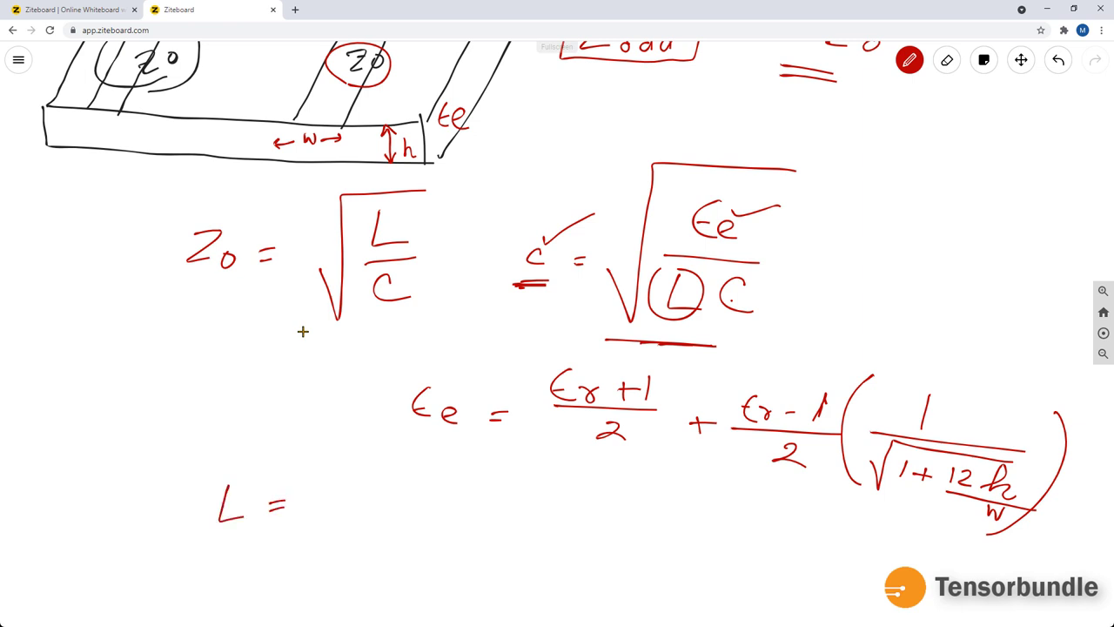
Complete the formula L = εe/(c²C)
mouse_move(385, 459)
mouse_down()
mouse_move(369, 473)
mouse_move(384, 486)
mouse_up()
drag(368, 478, 404, 482)
drag(345, 505, 455, 493)
drag(370, 522, 369, 532)
mouse_move(369, 514)
mouse_down()
mouse_move(417, 506)
mouse_move(396, 531)
mouse_move(431, 539)
mouse_up()
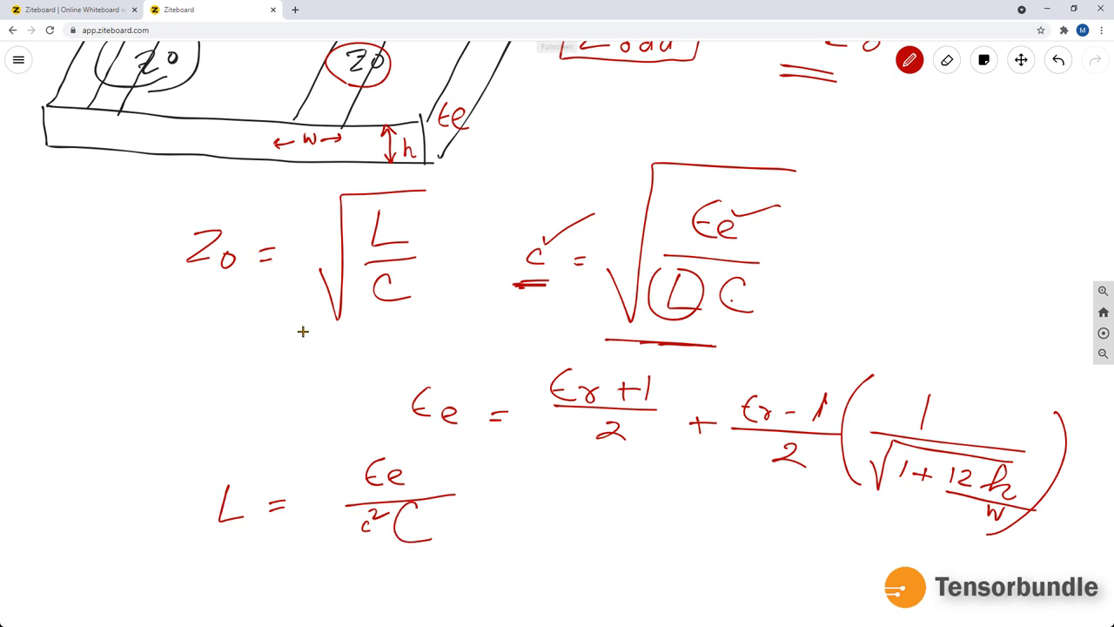
Write C = √εe/(c·Z0) beside it and box both the C and L formulas
mouse_move(591, 512)
mouse_down()
mouse_move(591, 536)
mouse_move(621, 532)
mouse_up()
mouse_move(667, 512)
mouse_down()
mouse_move(721, 484)
mouse_move(682, 514)
mouse_move(716, 517)
mouse_up()
drag(649, 532, 739, 534)
mouse_move(666, 550)
mouse_down()
mouse_move(666, 563)
mouse_move(699, 549)
mouse_move(703, 569)
mouse_move(719, 559)
mouse_up()
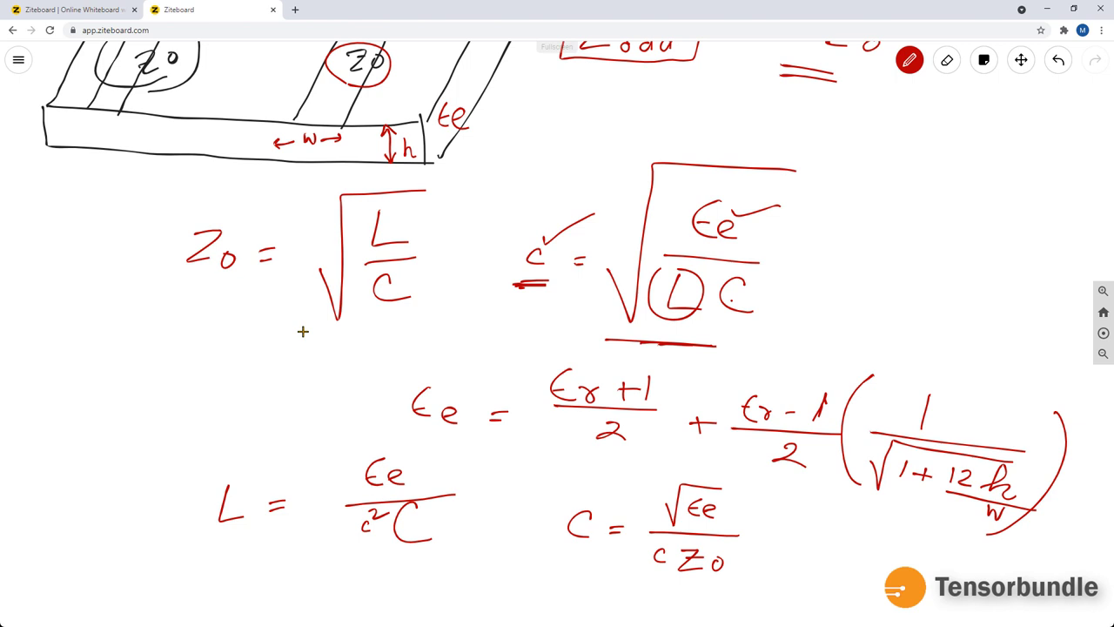
mouse_move(572, 458)
mouse_down()
mouse_move(555, 551)
mouse_move(646, 465)
mouse_move(768, 474)
mouse_move(737, 579)
mouse_up()
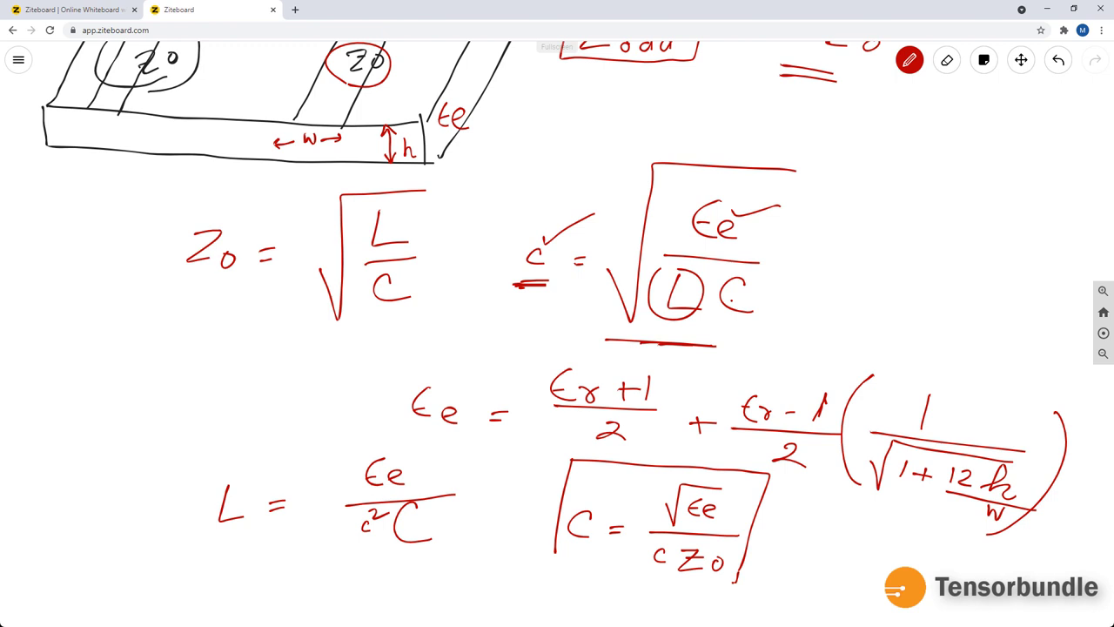
mouse_move(555, 545)
mouse_down()
mouse_move(556, 572)
mouse_move(740, 571)
mouse_up()
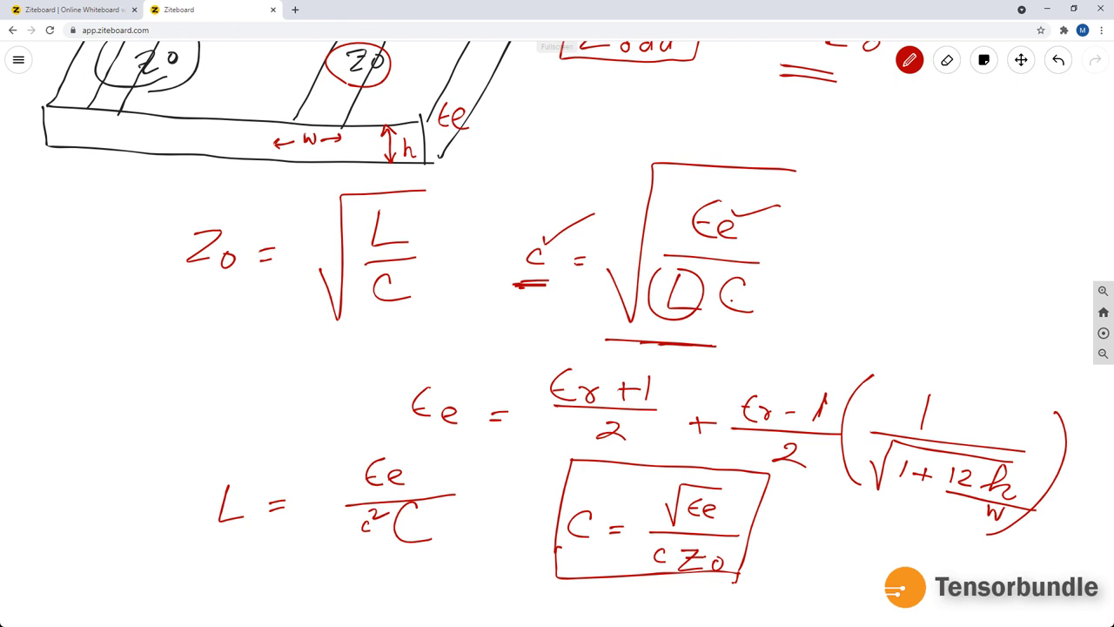
mouse_move(201, 450)
mouse_down()
mouse_move(207, 568)
mouse_move(489, 535)
mouse_move(492, 448)
mouse_move(430, 442)
mouse_move(237, 469)
mouse_move(202, 453)
mouse_move(183, 471)
mouse_up()
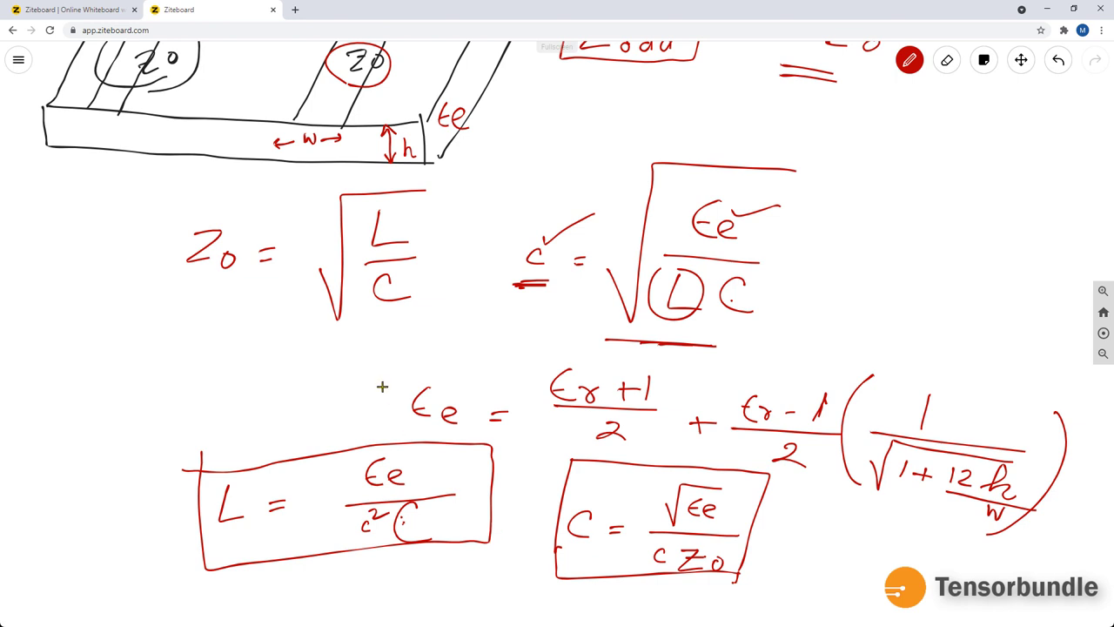
Pan the whiteboard to bring the top microstrip sketch back into view
click(1022, 61)
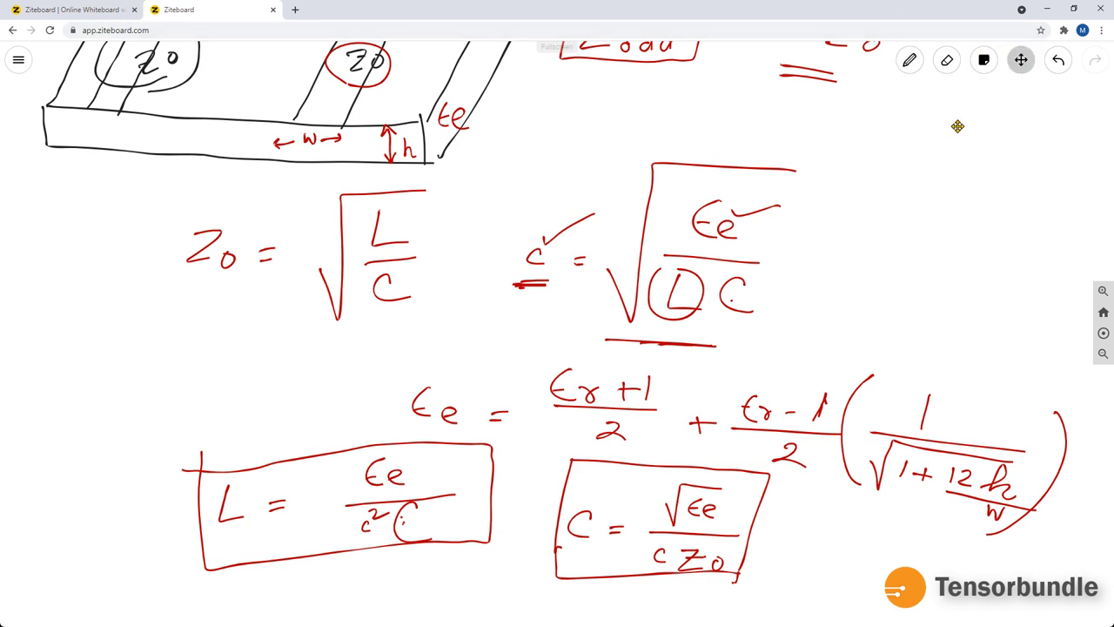
drag(879, 206, 873, 386)
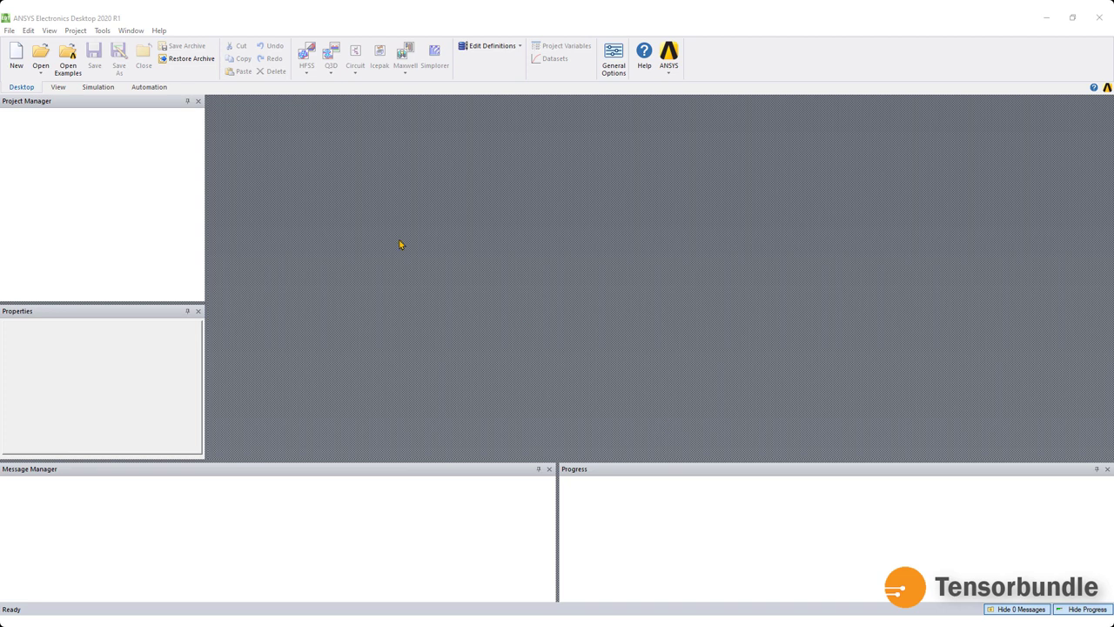
Create a new project with an HFSS design and draw Box1 with 0.2 mm height
click(16, 52)
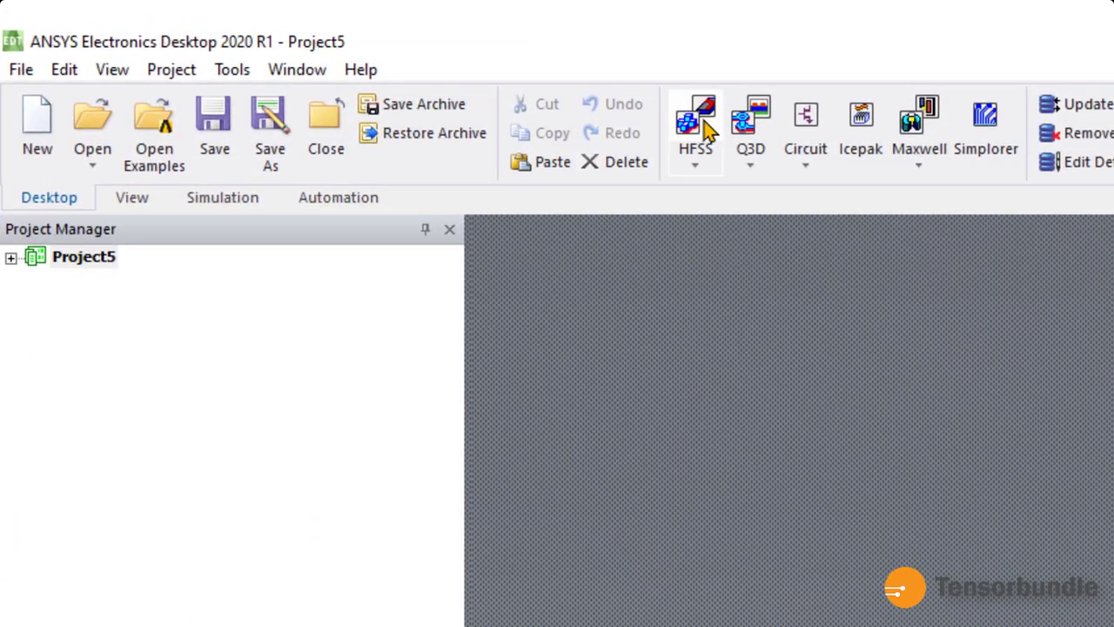
click(697, 120)
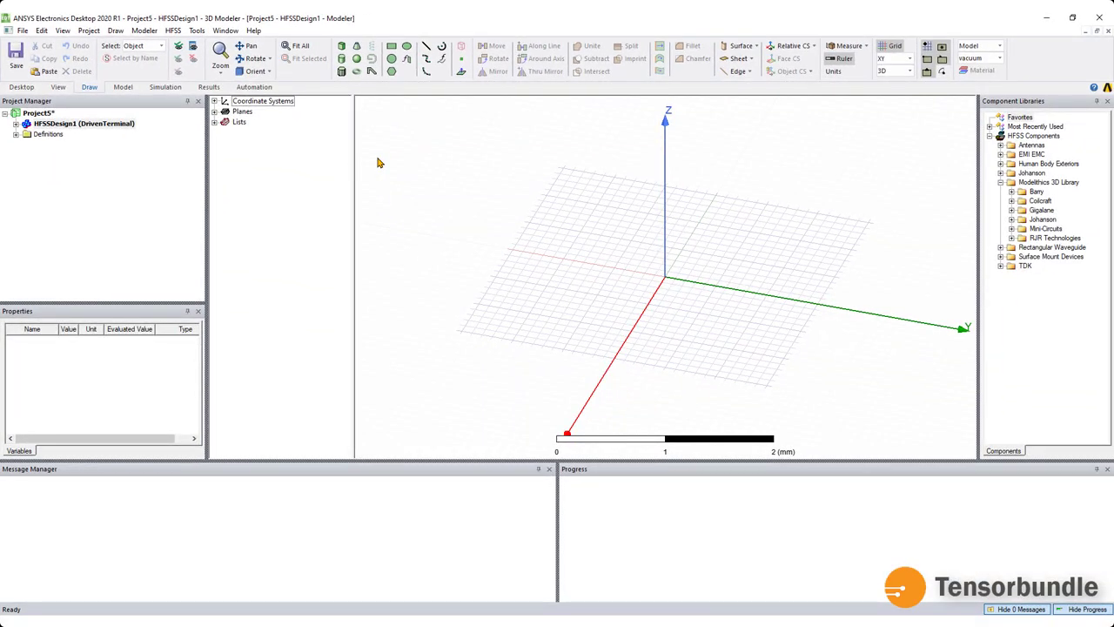
click(342, 47)
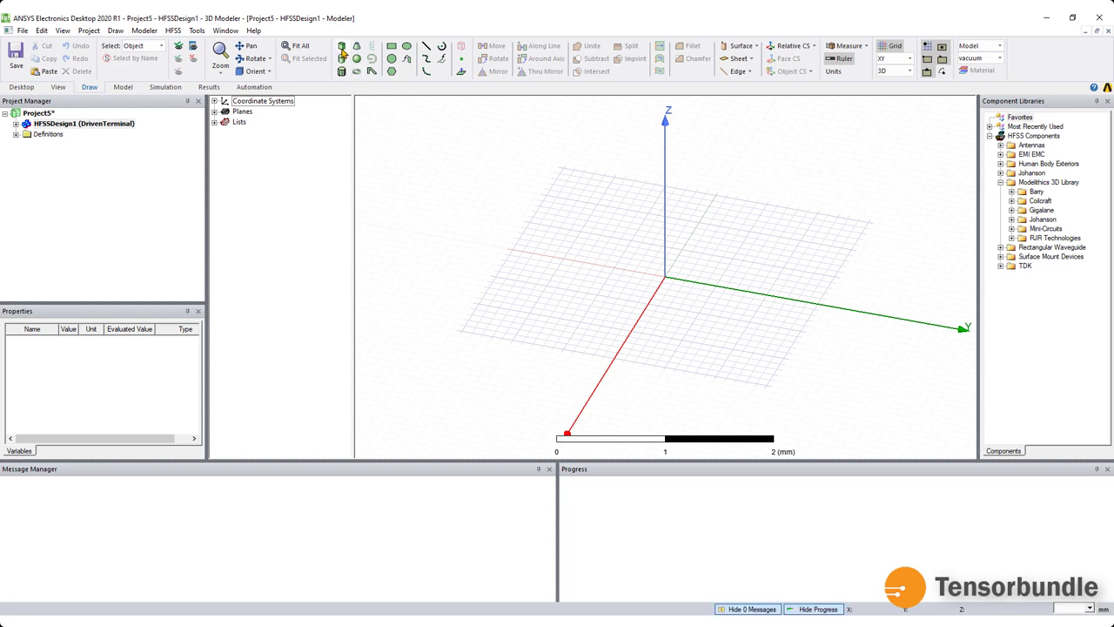
click(573, 210)
click(707, 335)
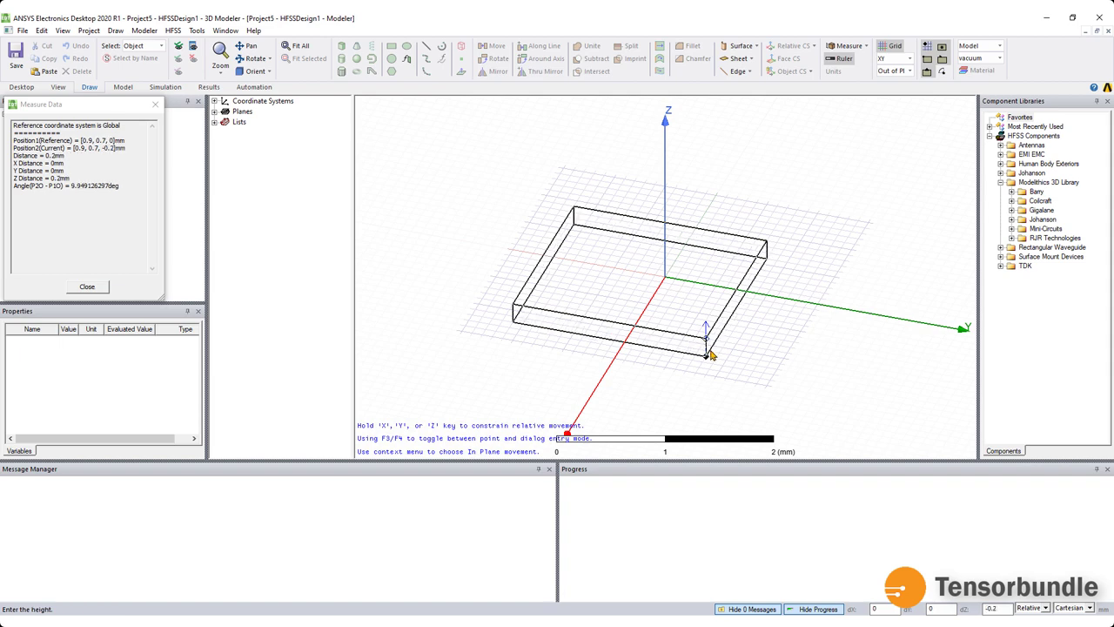
click(712, 357)
click(747, 356)
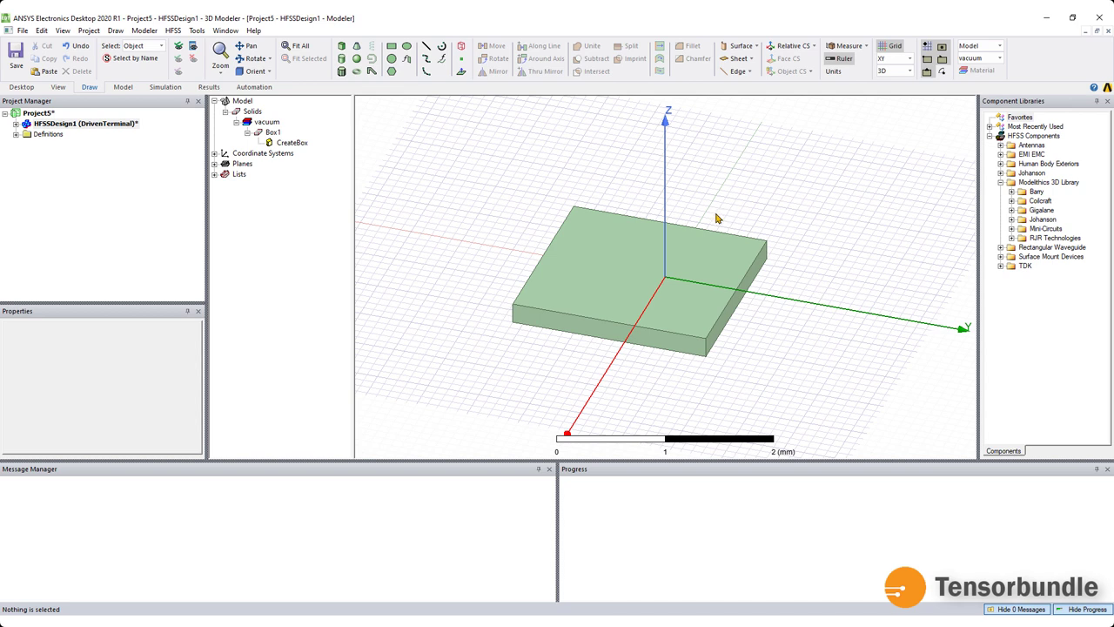
right_click(272, 133)
Assign the material Rogers RT/duroid 5880 (tm) to Box1
click(324, 247)
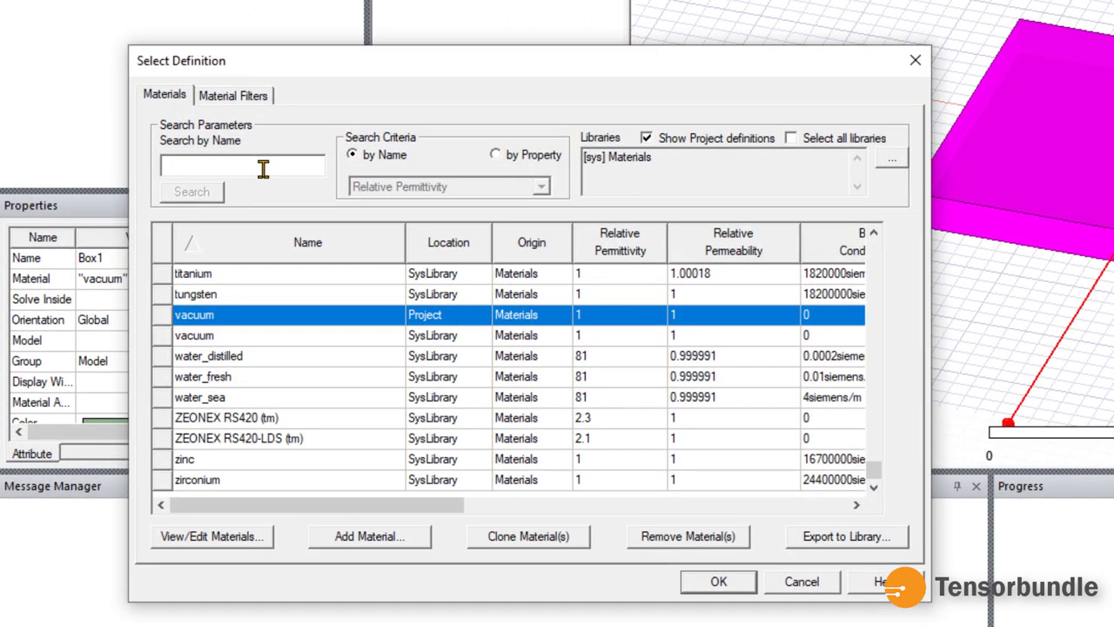
click(263, 168)
text(rO)
key(BackSpace)
key(BackSpace)
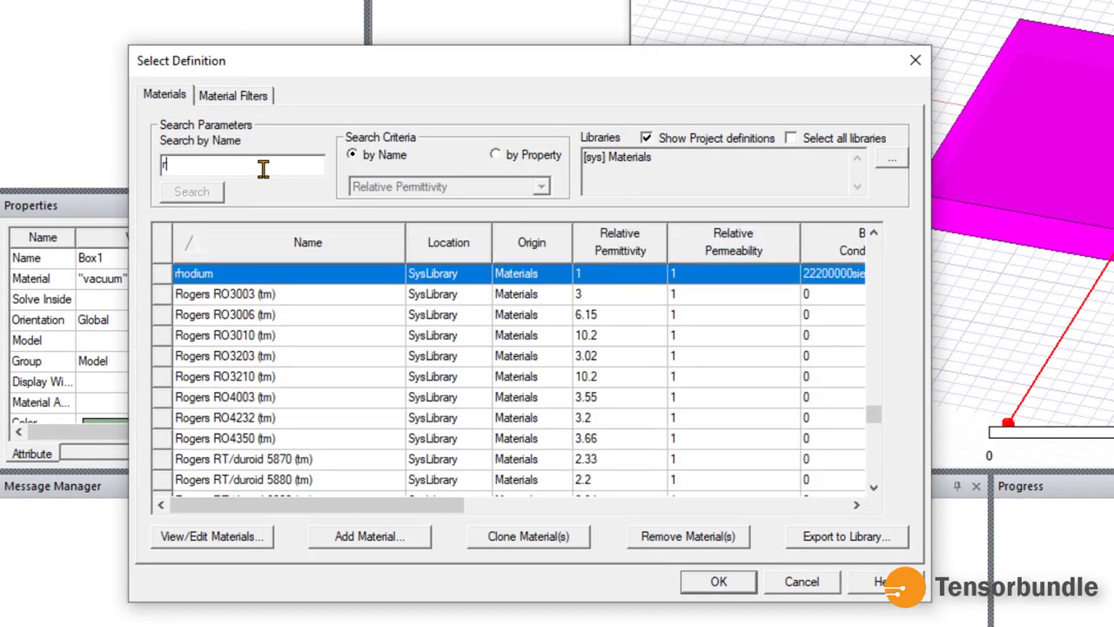
text(R)
scroll(331, 378, down, 1)
click(270, 419)
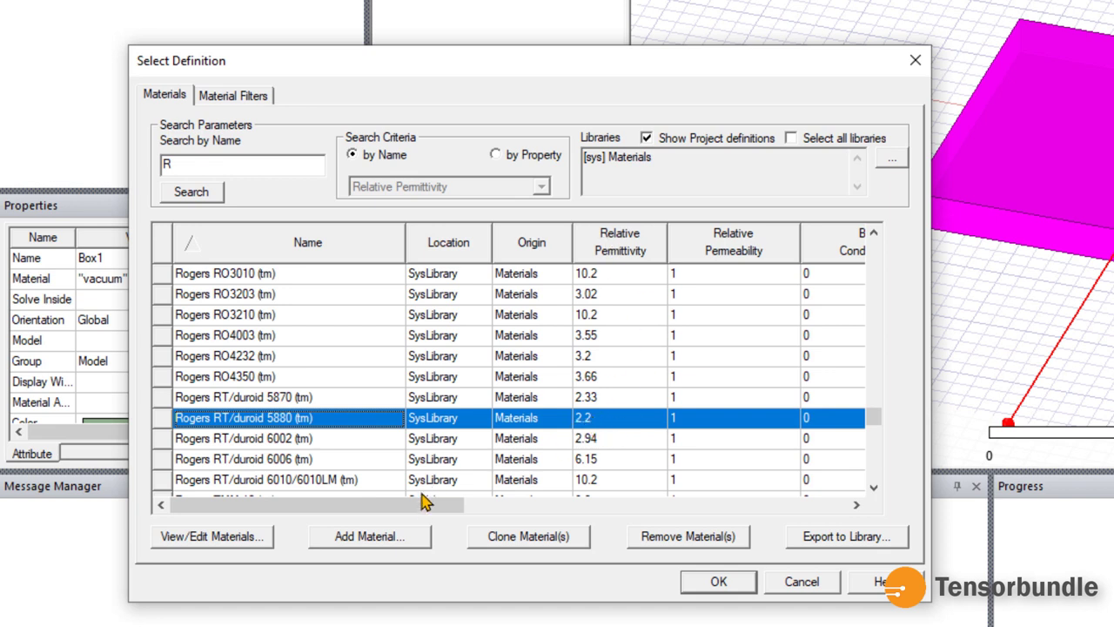
drag(424, 503, 587, 507)
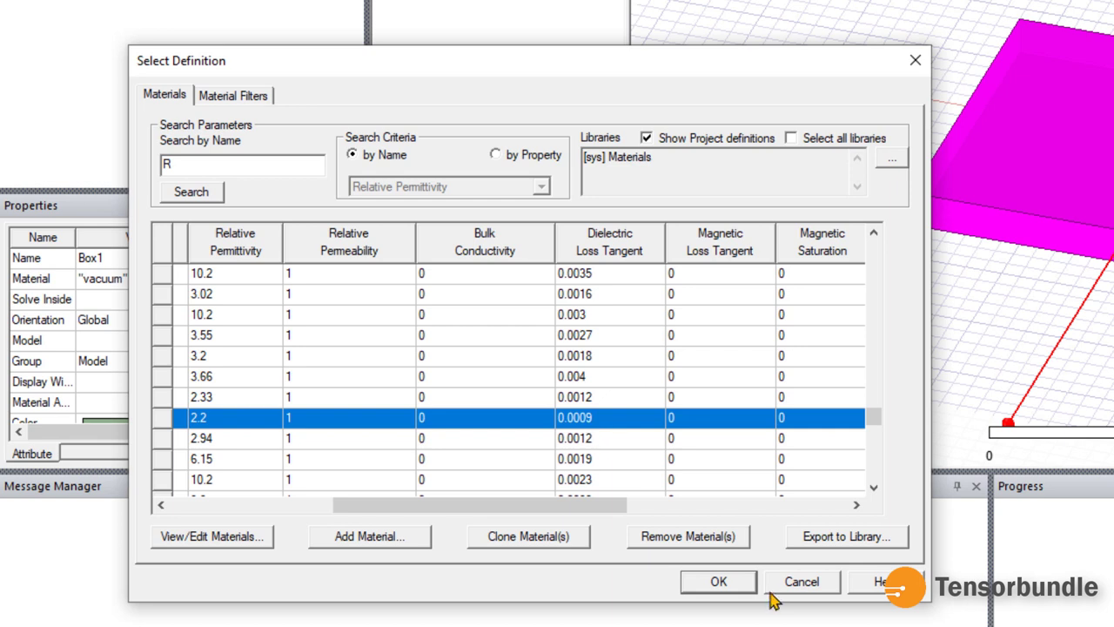
click(736, 582)
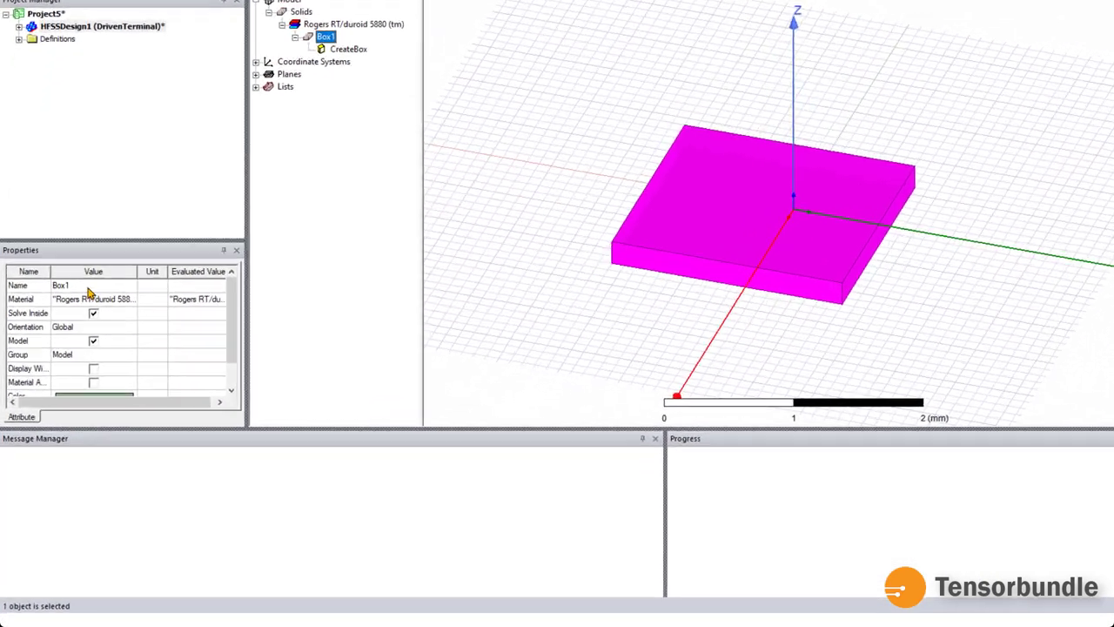
Rename Box1 to 'substrate' and open its CreateBox parameters
double_click(73, 343)
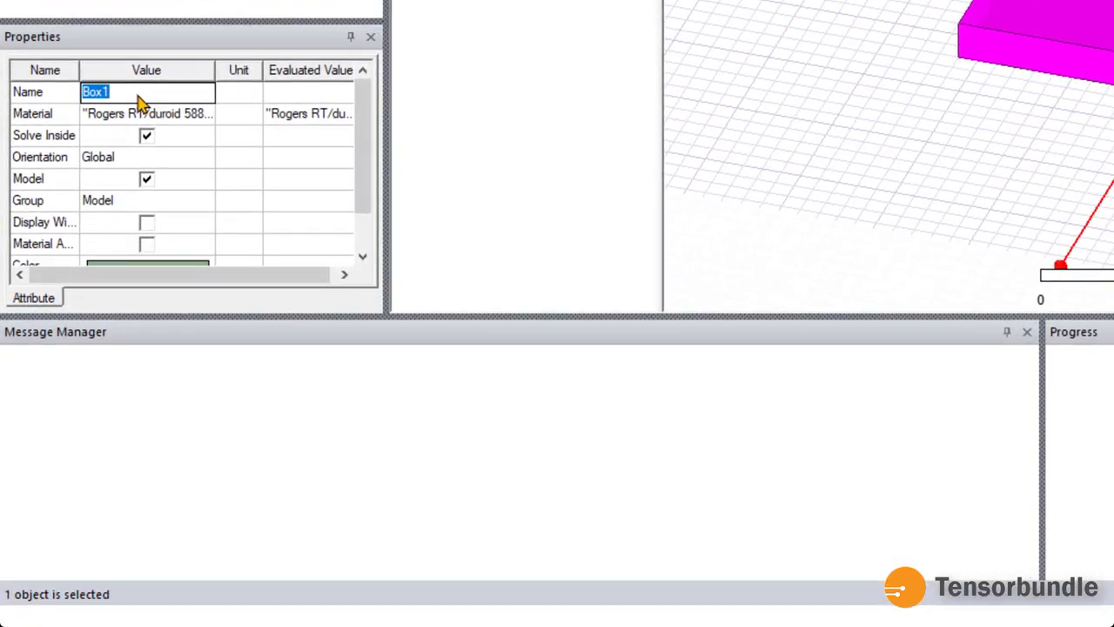
text(substrate)
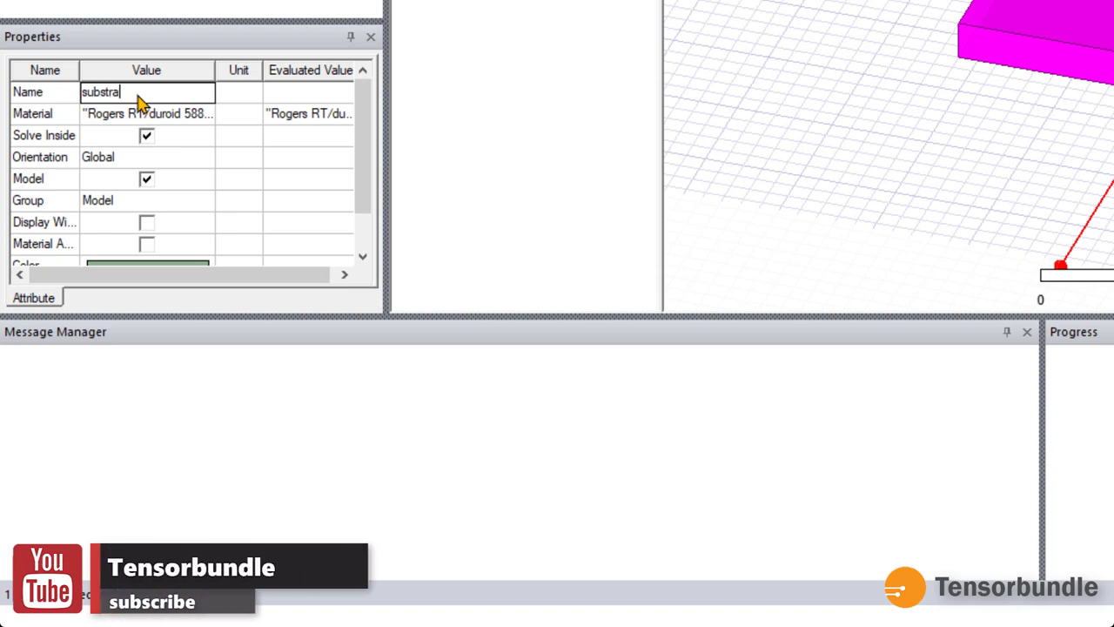
key(Return)
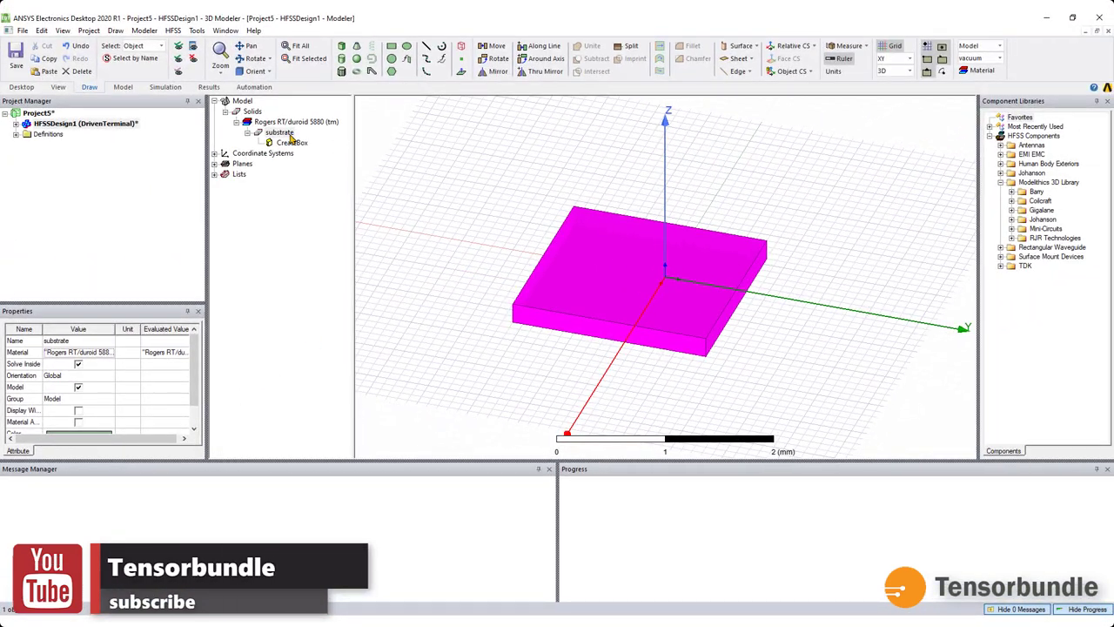
double_click(295, 144)
drag(478, 186, 462, 147)
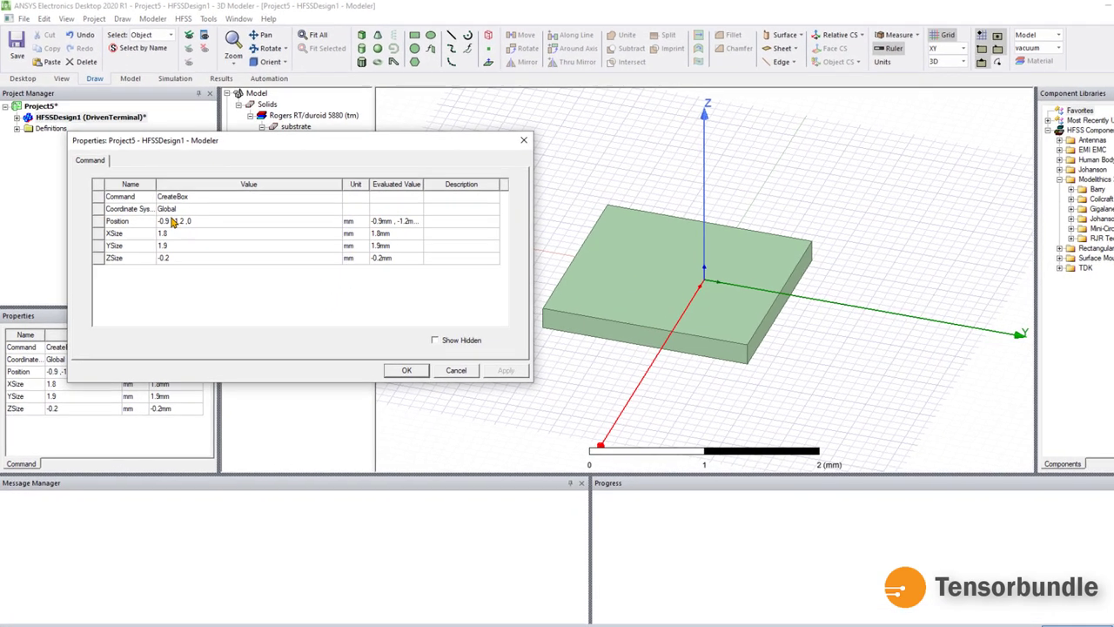
Set the box Position x to -SL/2, defining SL as 30 mm
click(158, 222)
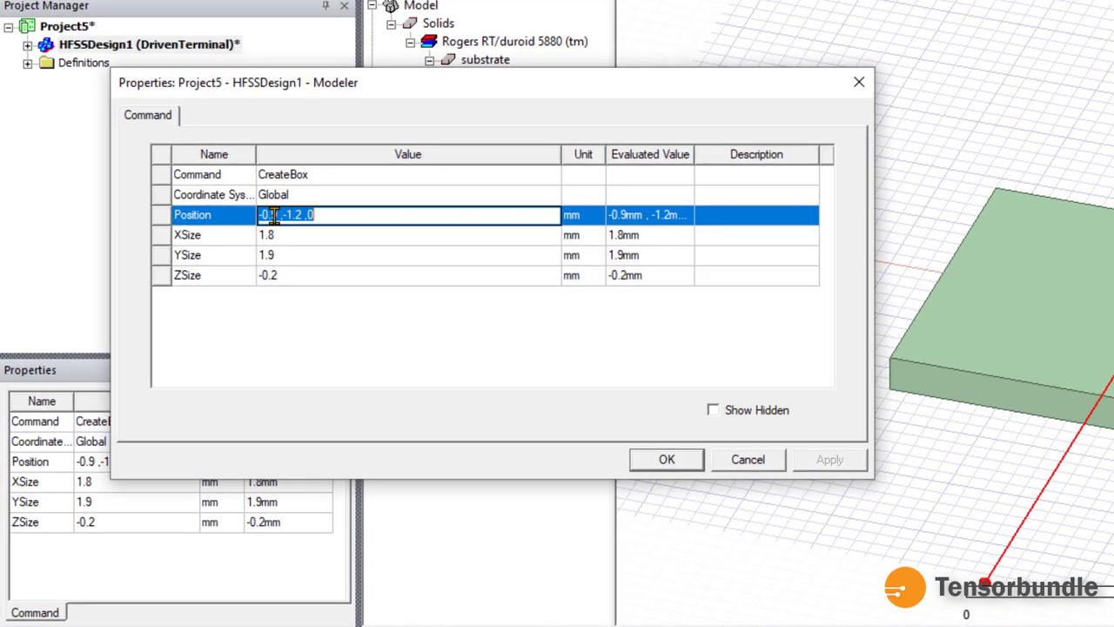
click(341, 215)
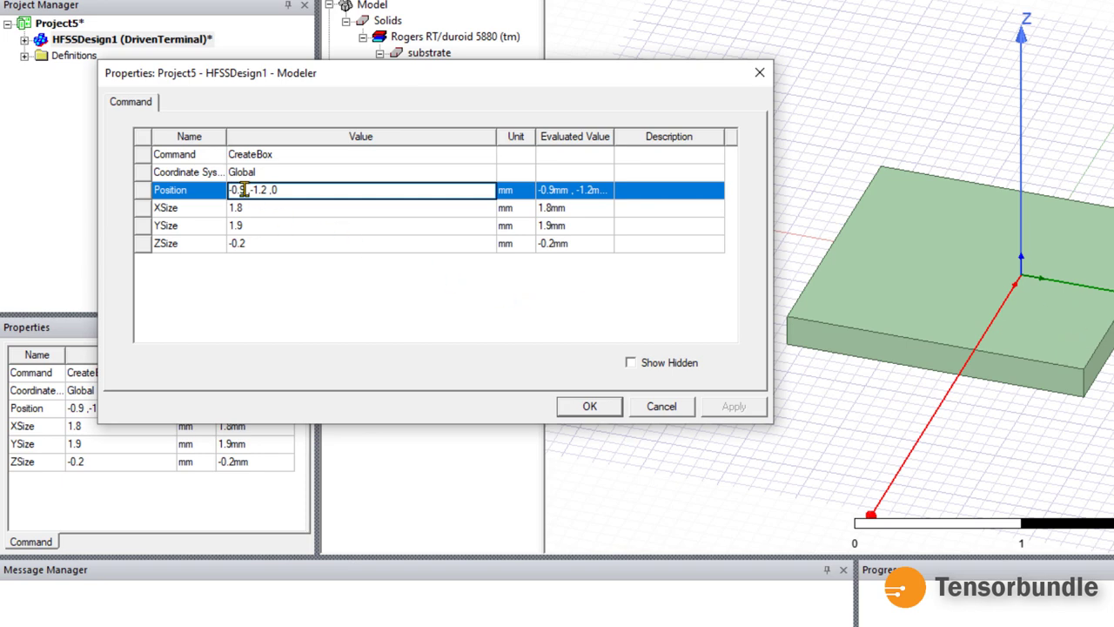
drag(248, 190, 229, 191)
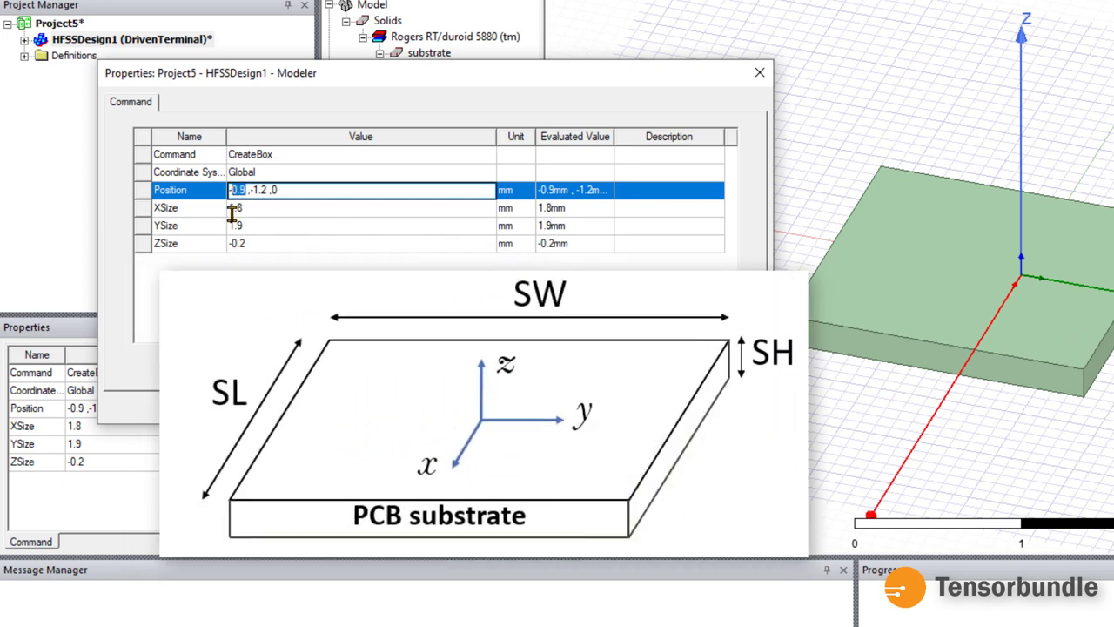
text(-SL/)
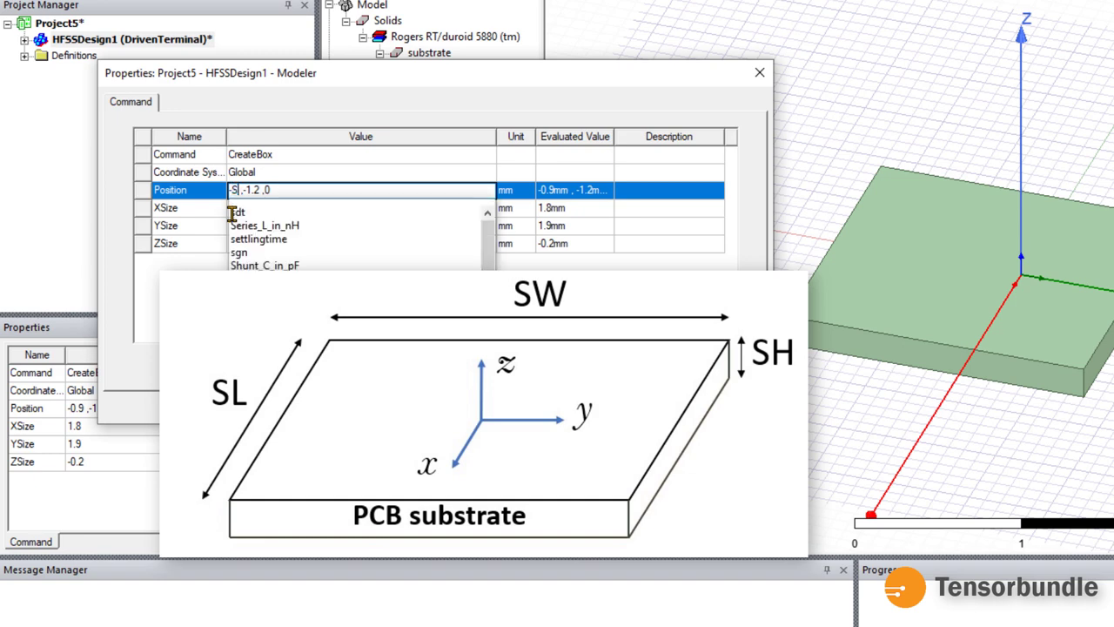
text(2)
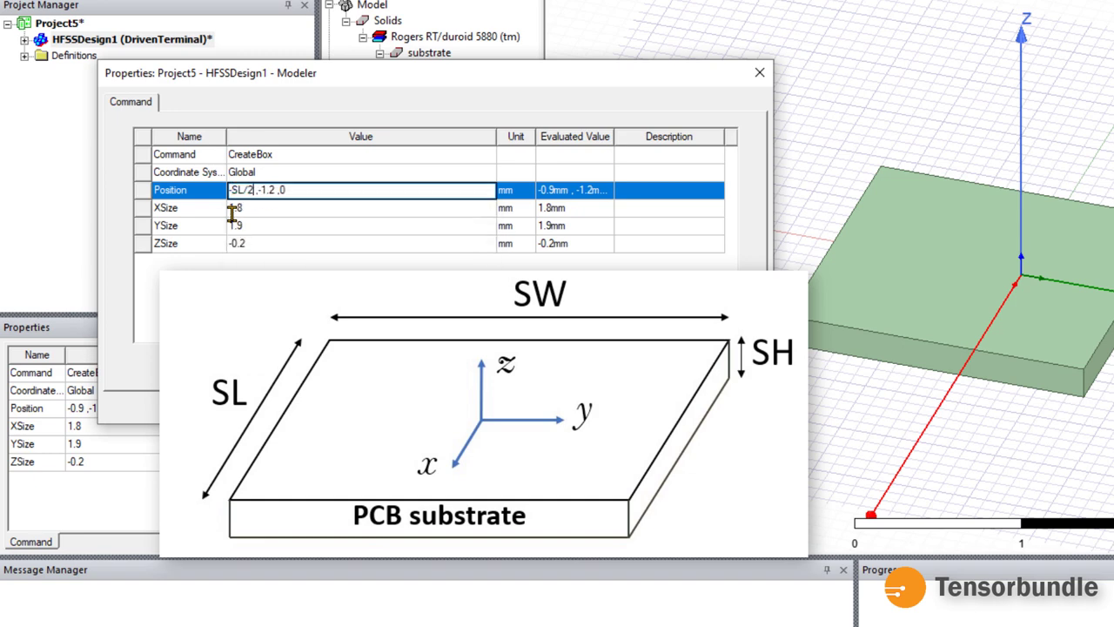
key(Return)
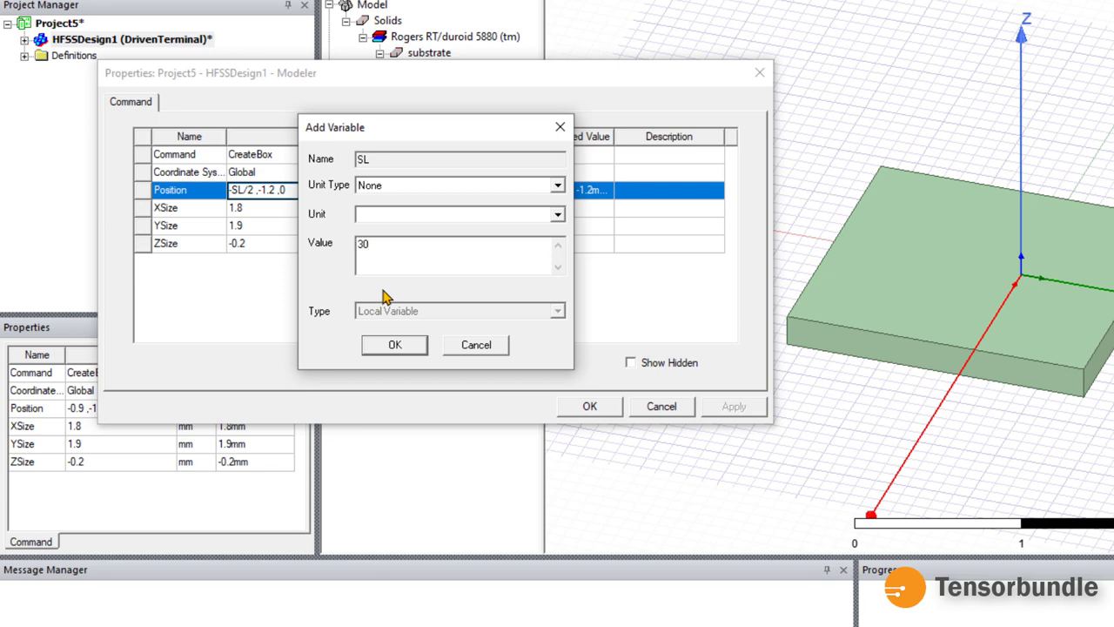
text(30MM)
click(394, 344)
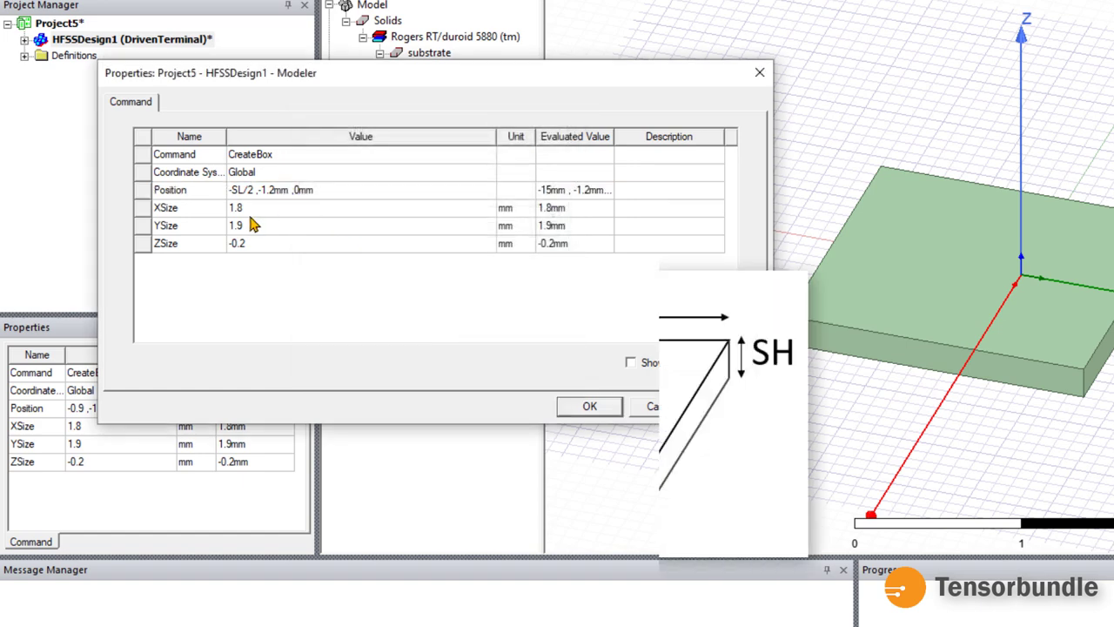
Set the Position y to -SW/2, defining SW as 20 mm
click(284, 191)
click(284, 192)
double_click(275, 190)
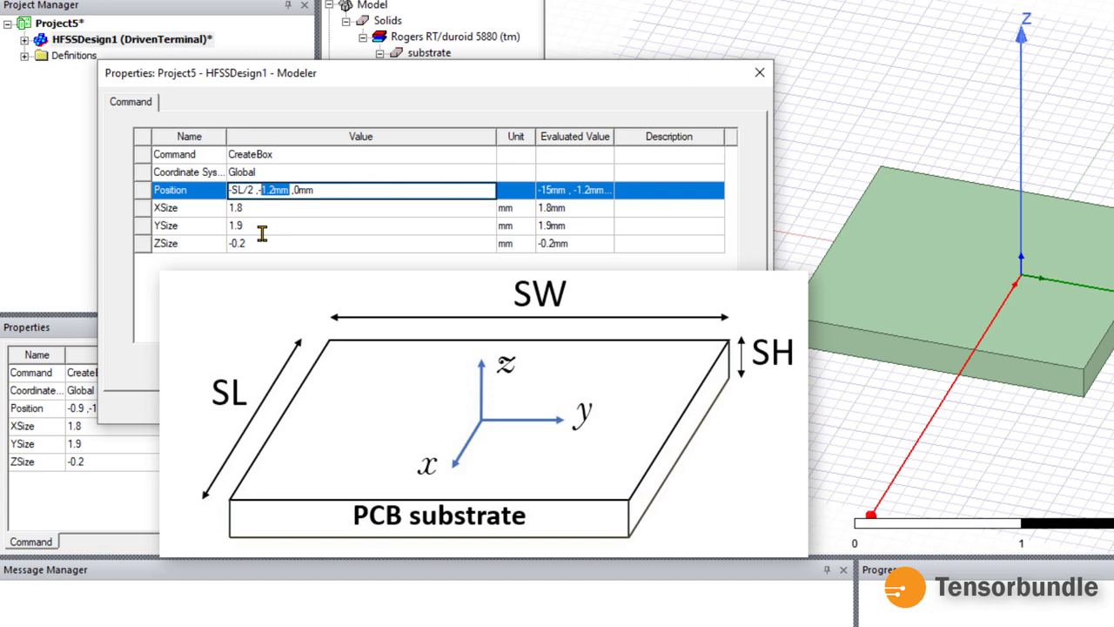
text(SW/2)
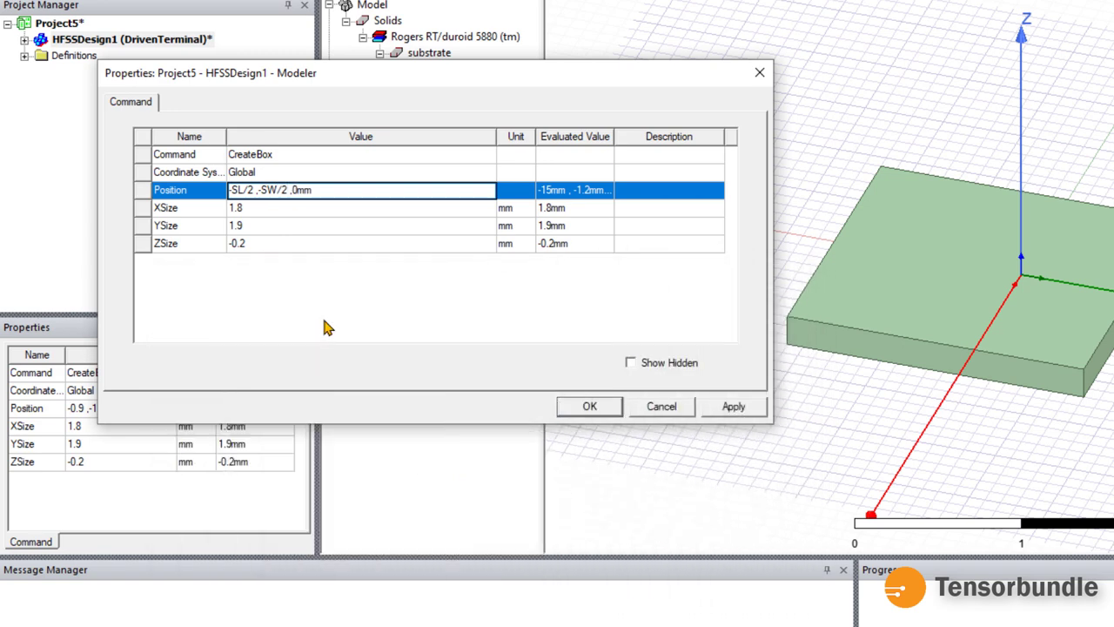
click(323, 323)
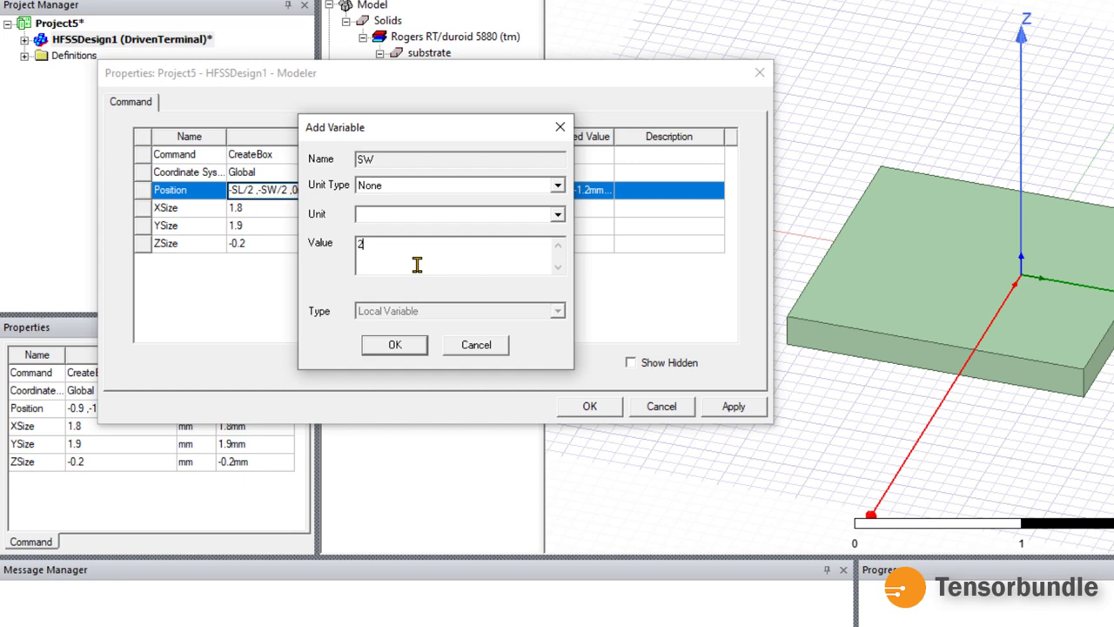
text(2 ,0mm)
click(377, 345)
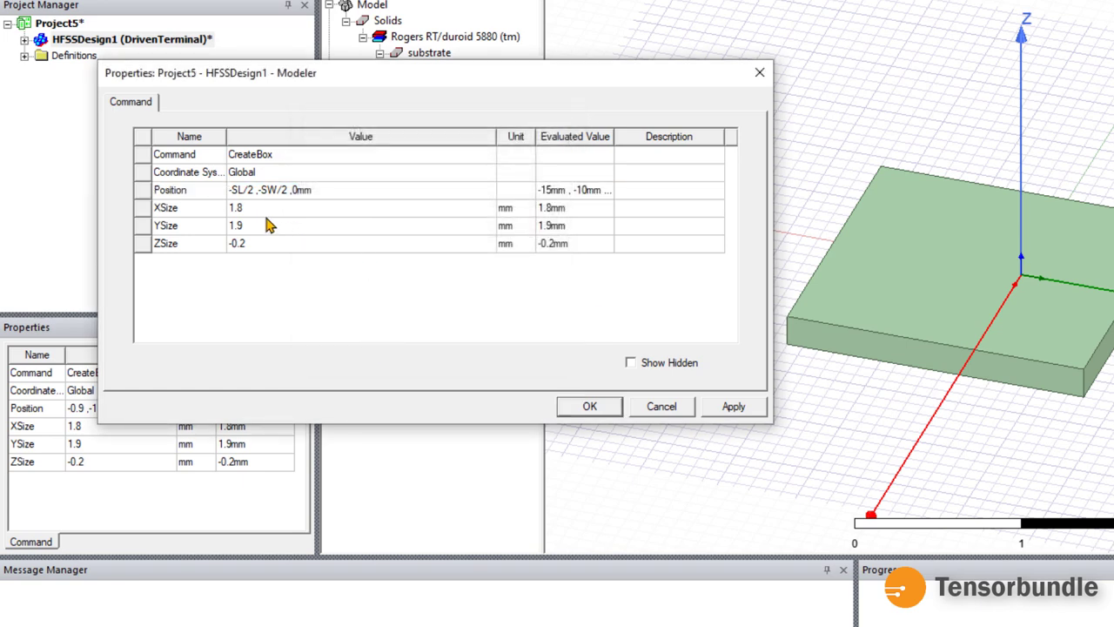
Set the box XSize to SL and YSize to SW
click(253, 211)
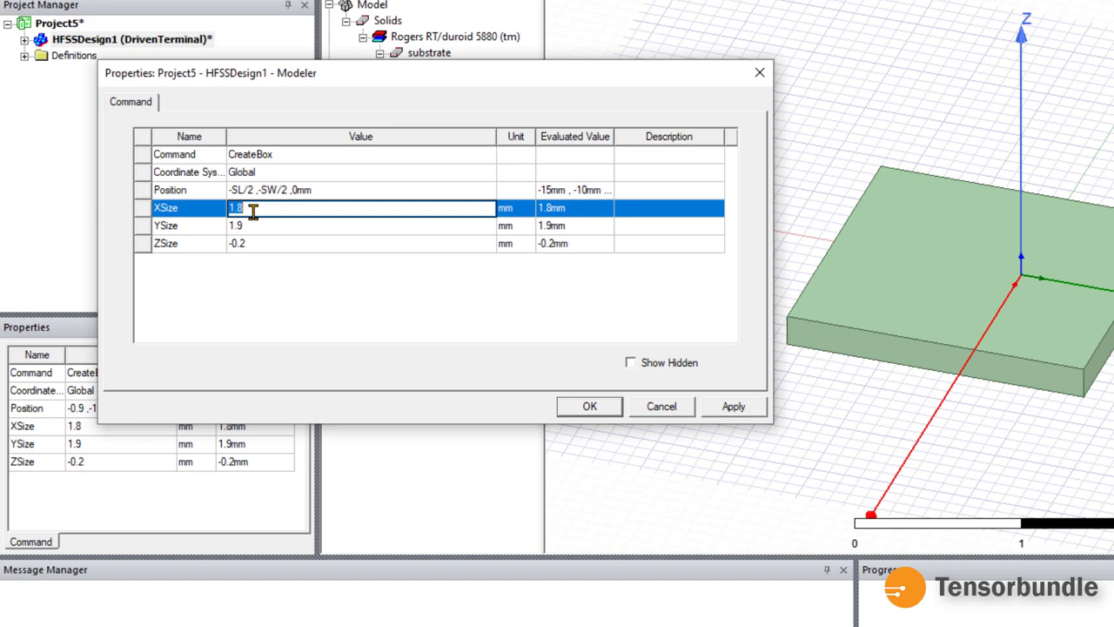
text(SL)
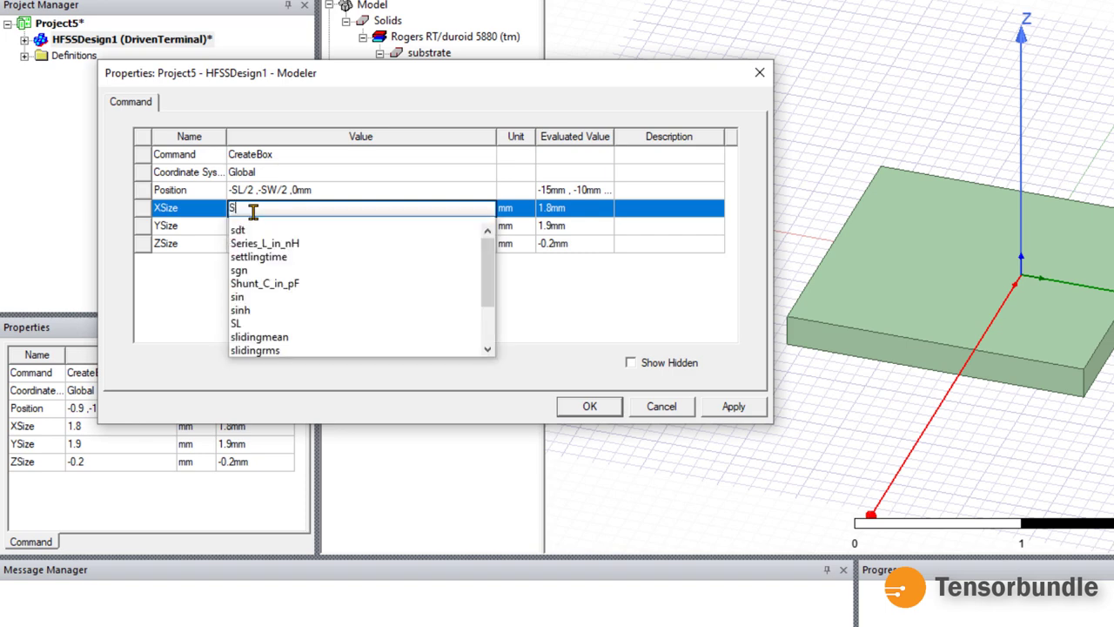
click(256, 305)
click(248, 232)
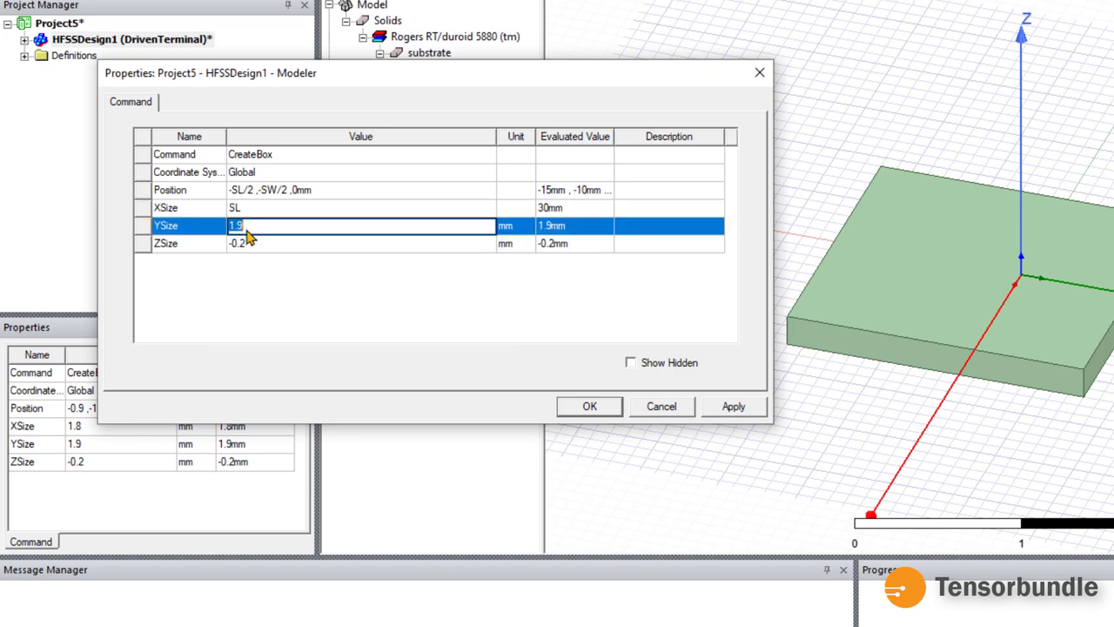
text(SW)
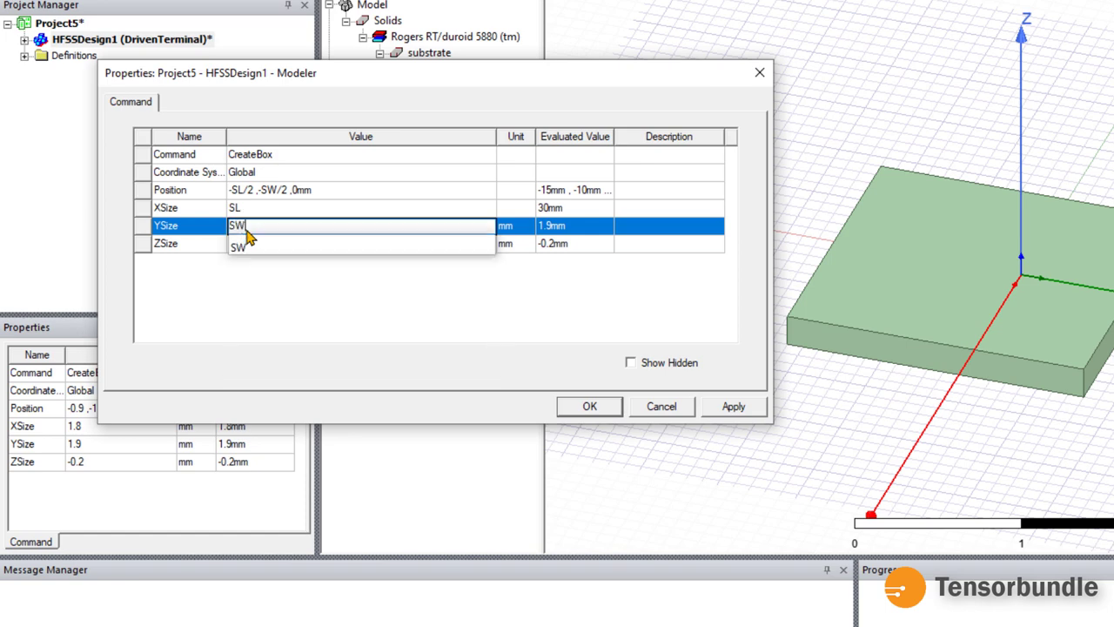
click(231, 293)
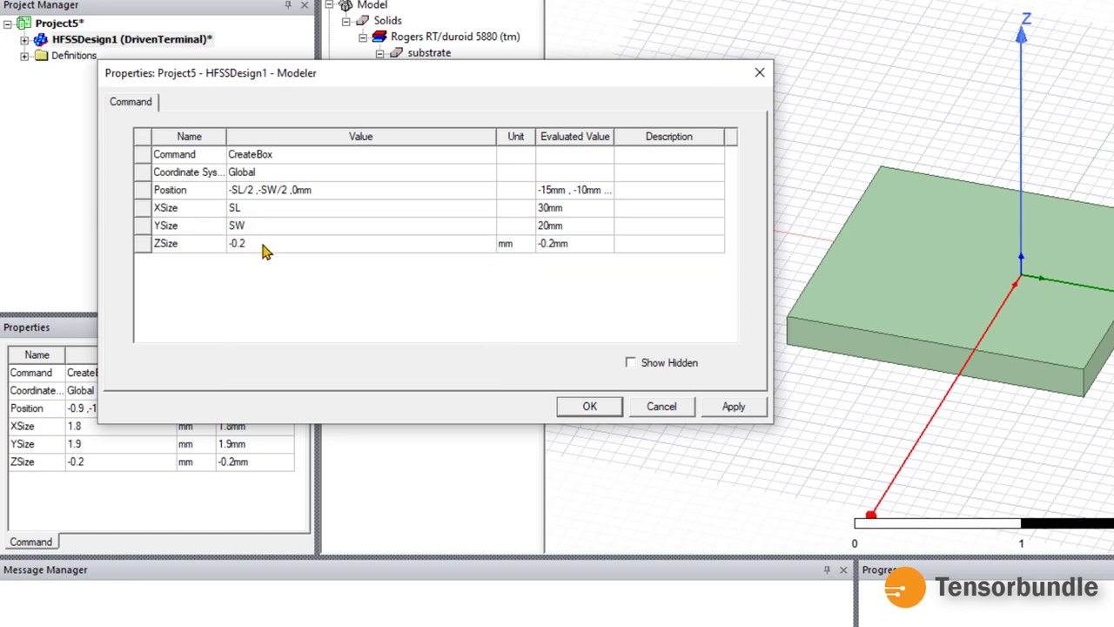
Set ZSize to -SH and define SH as 0.5 mm
click(266, 250)
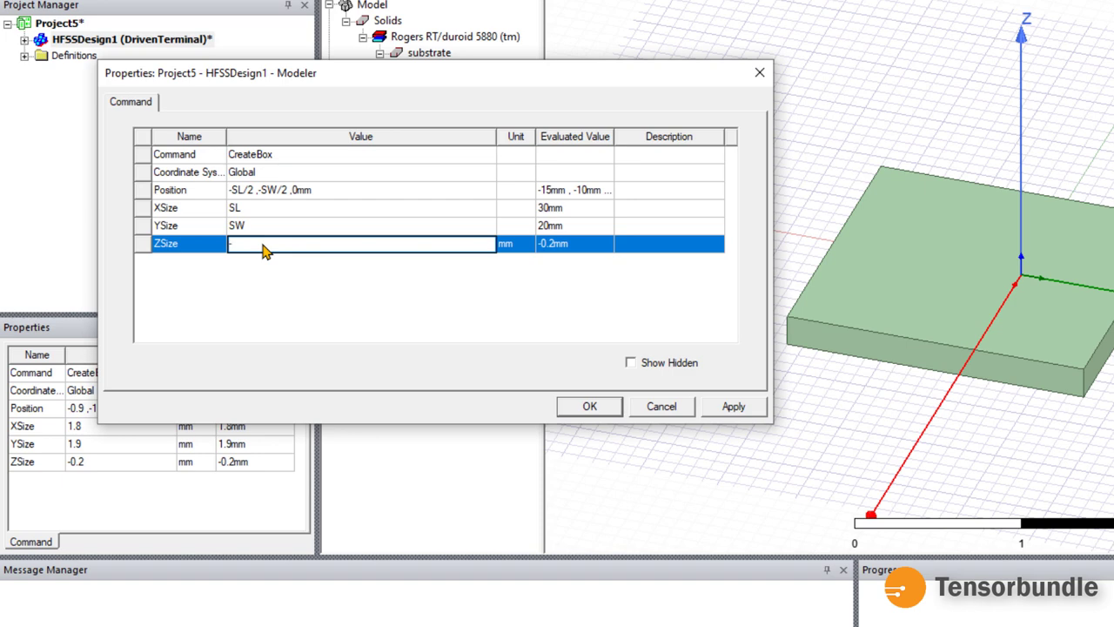
text(-sh)
key(BackSpace)
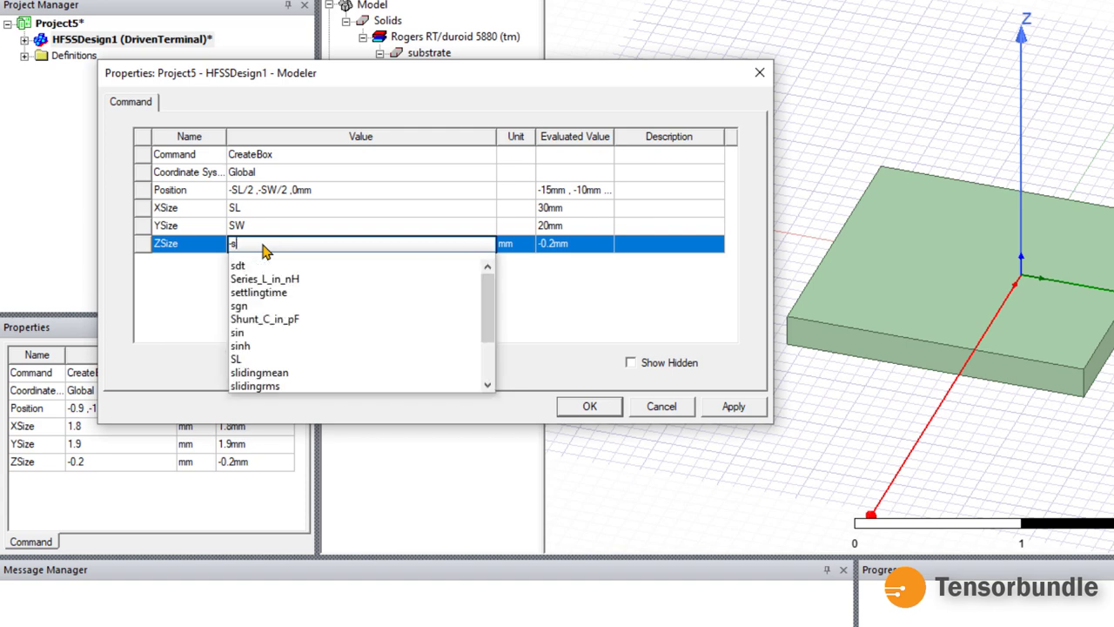
key(BackSpace)
text(SH)
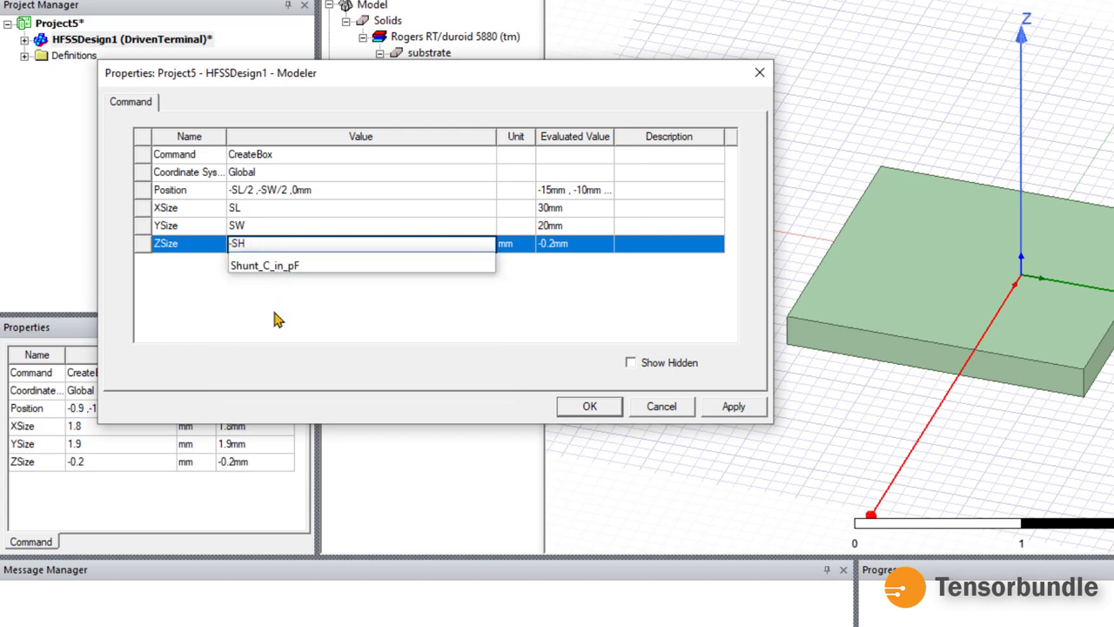
key(Return)
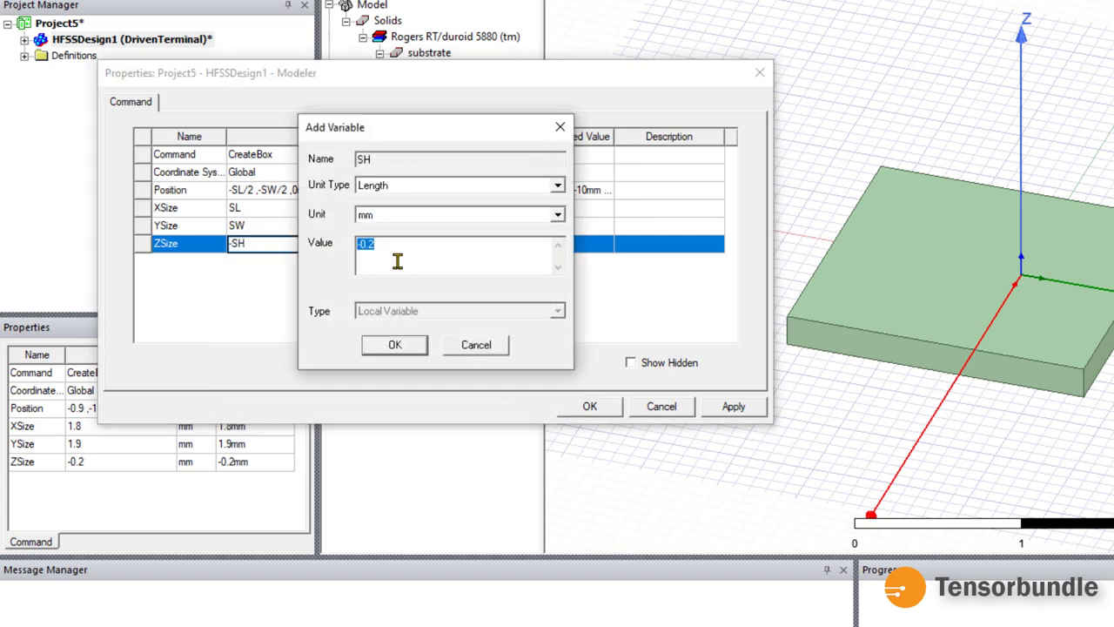
text(0.5)
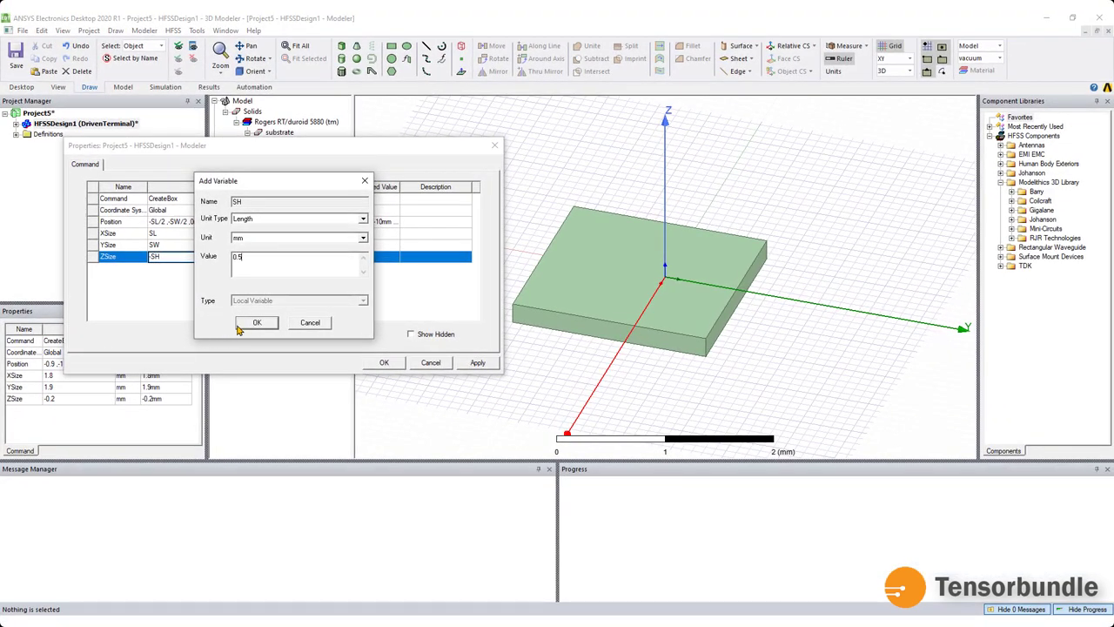
click(258, 322)
Apply the substrate dimensions and fit the whole 30 × 20 mm board into view
click(384, 362)
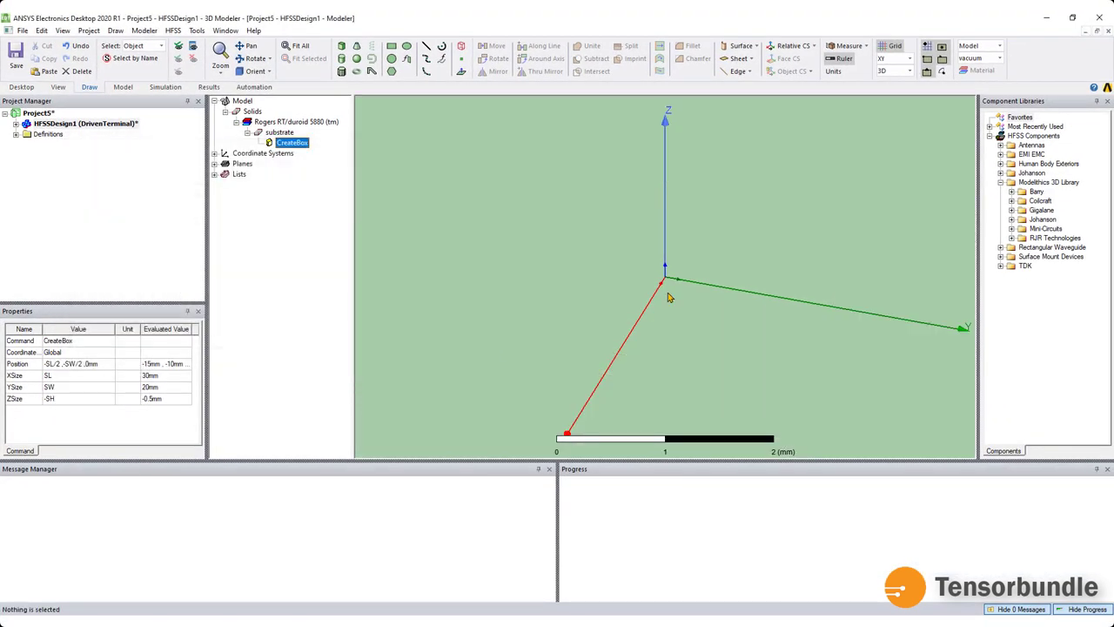
click(296, 45)
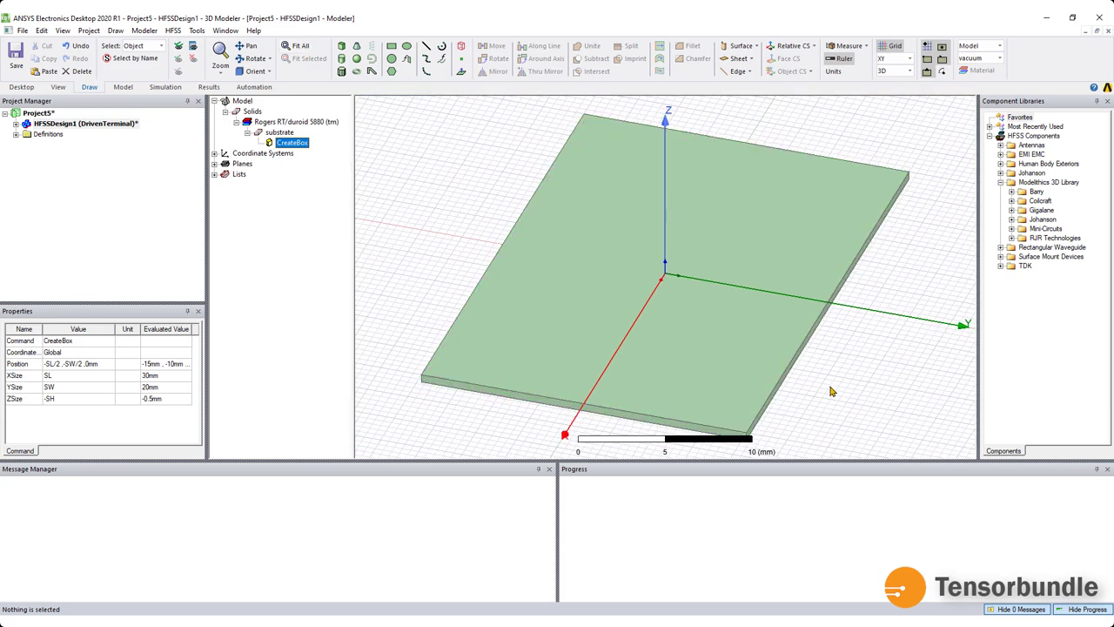
scroll(832, 392, down, 3)
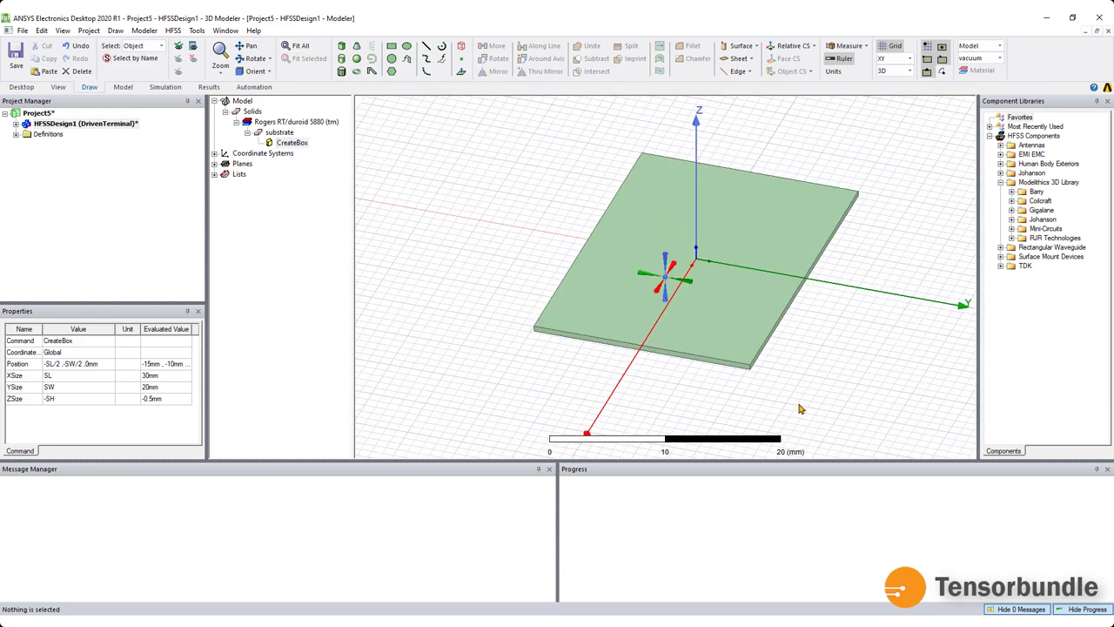
middle_drag(799, 407, 770, 323)
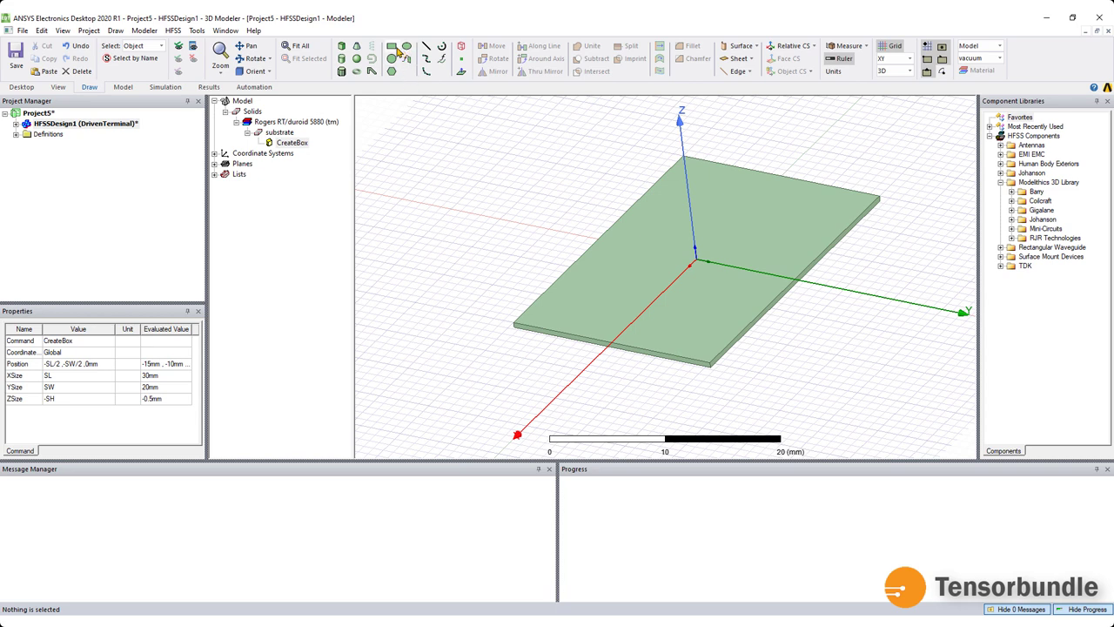
Draw a rectangle sheet between opposite corners of the substrate
click(397, 51)
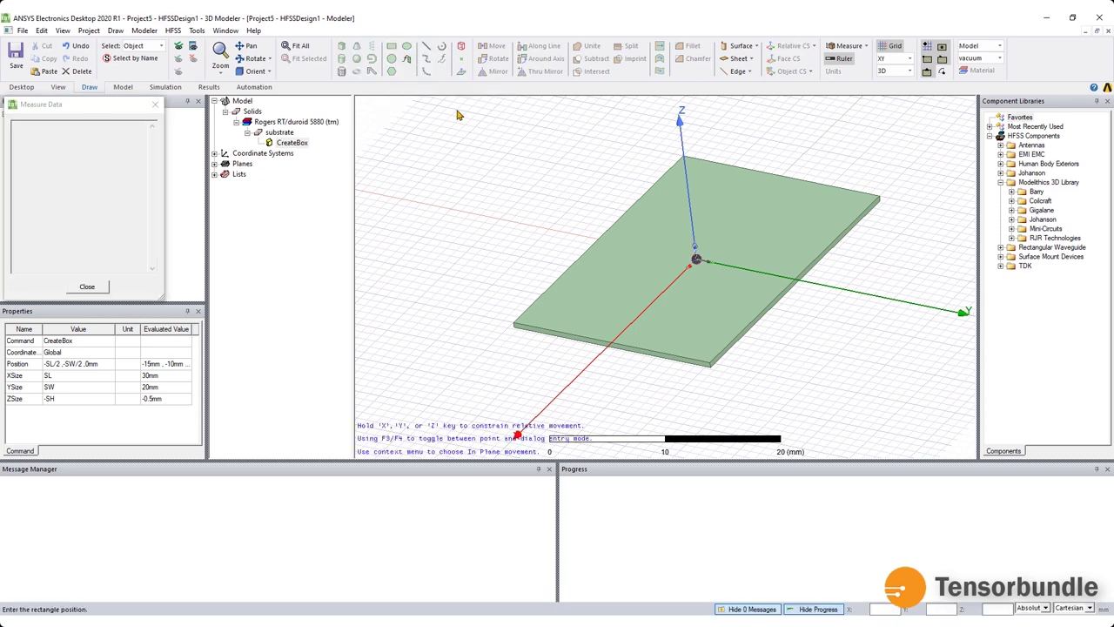
click(513, 325)
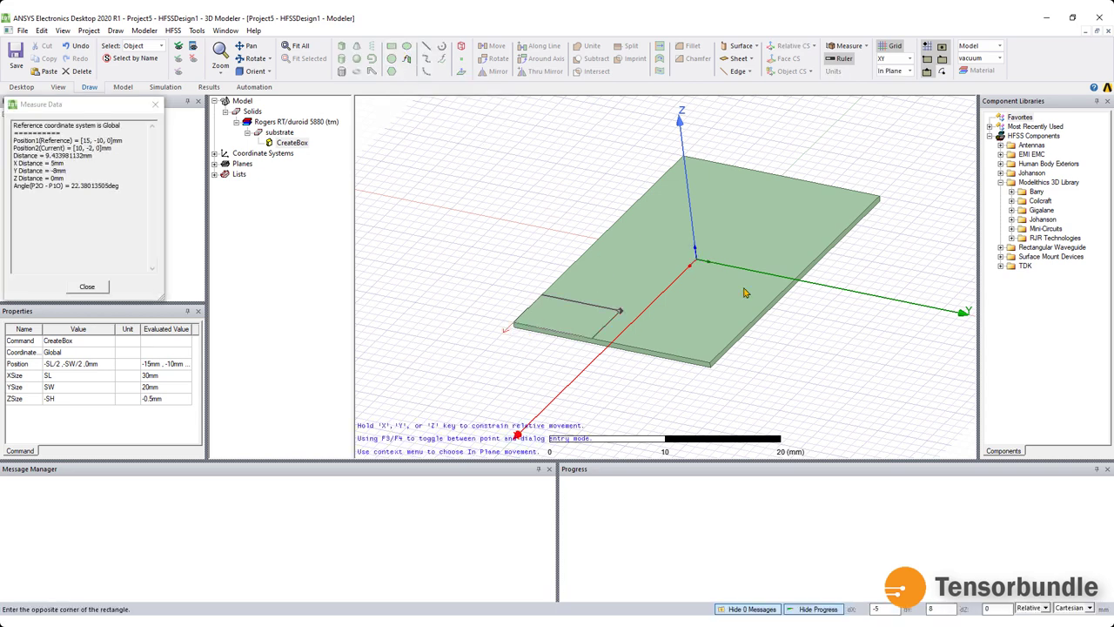
click(879, 197)
alt+drag(856, 307, 856, 354)
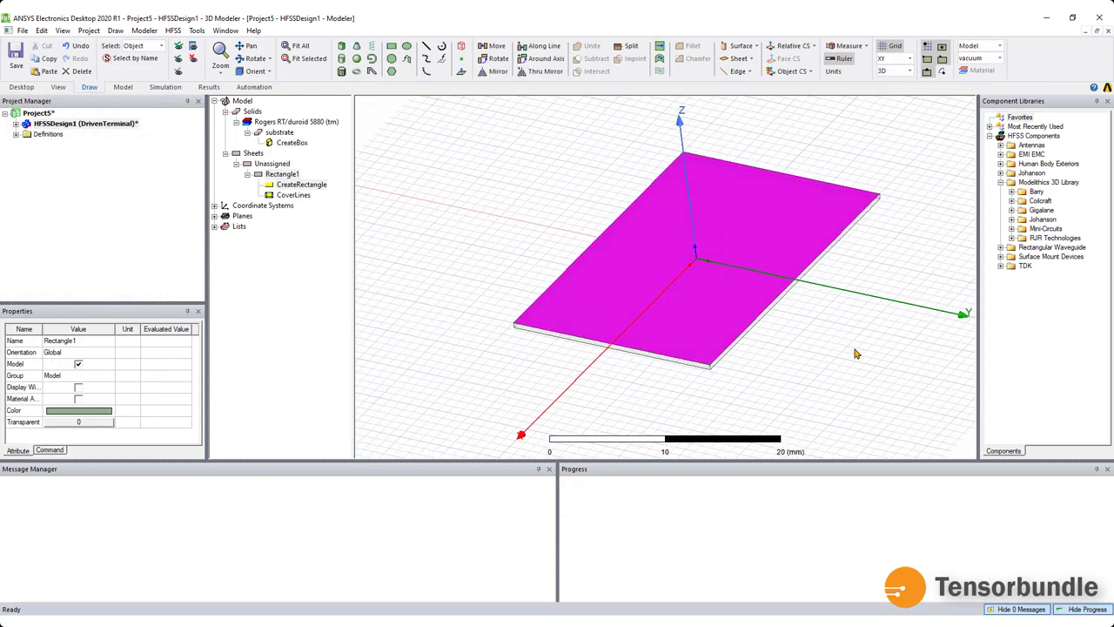
Color Rectangle1 yellow and rename it 'ground'
click(283, 174)
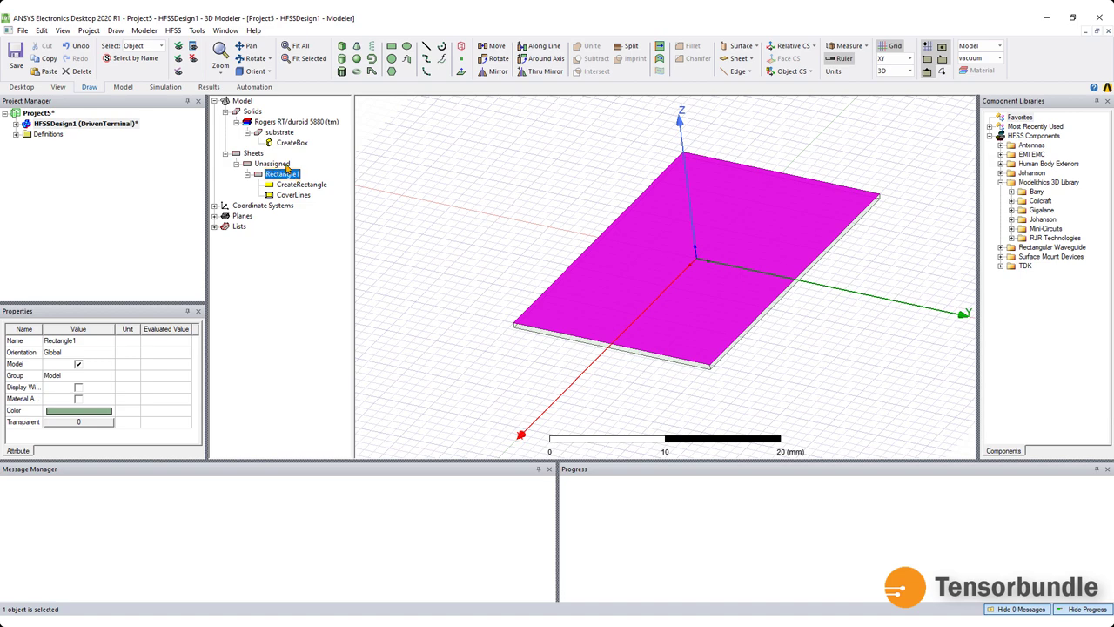
click(98, 417)
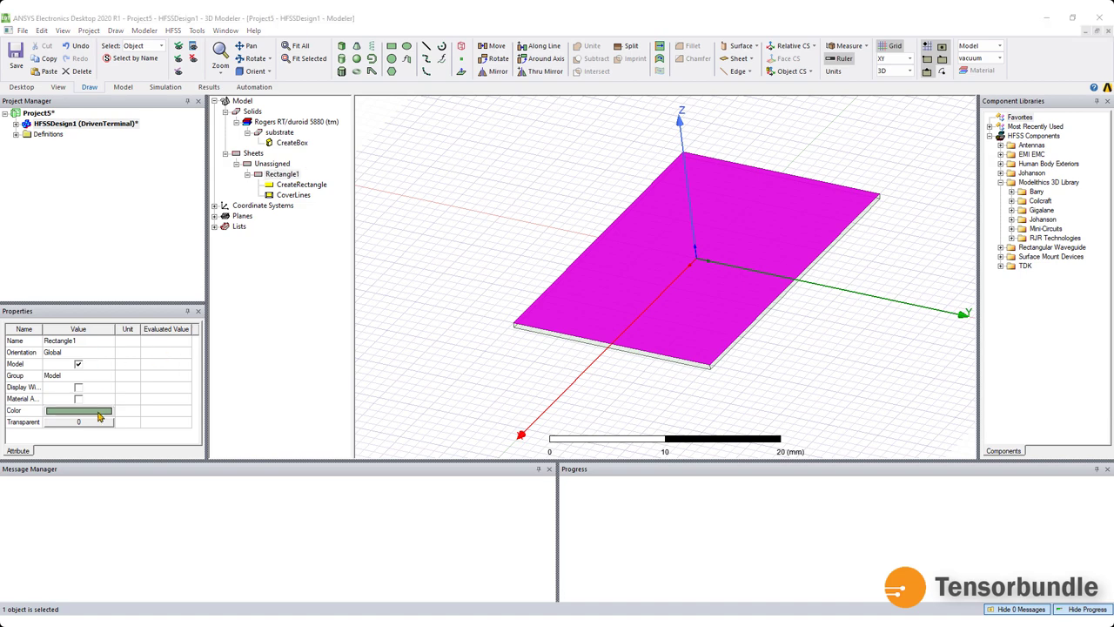
click(454, 266)
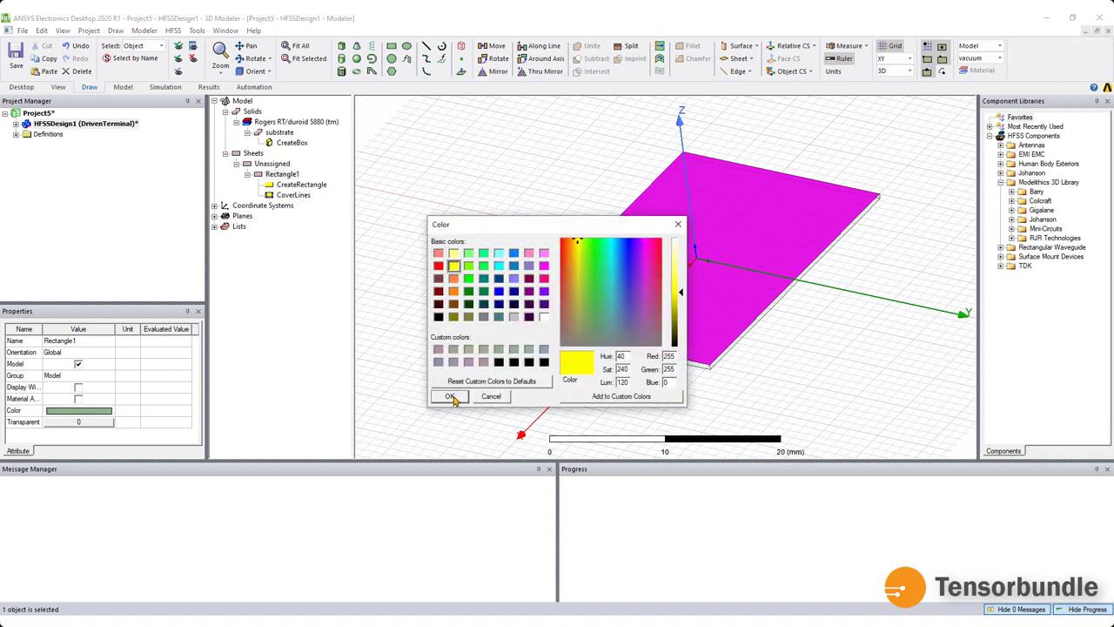
click(450, 397)
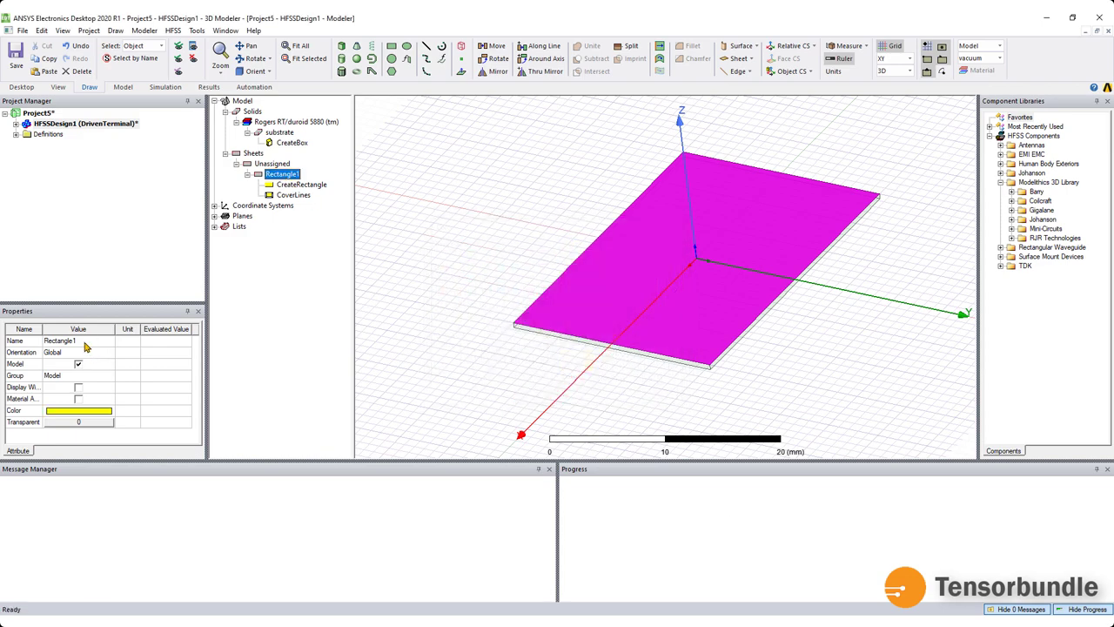
click(84, 342)
text(ground)
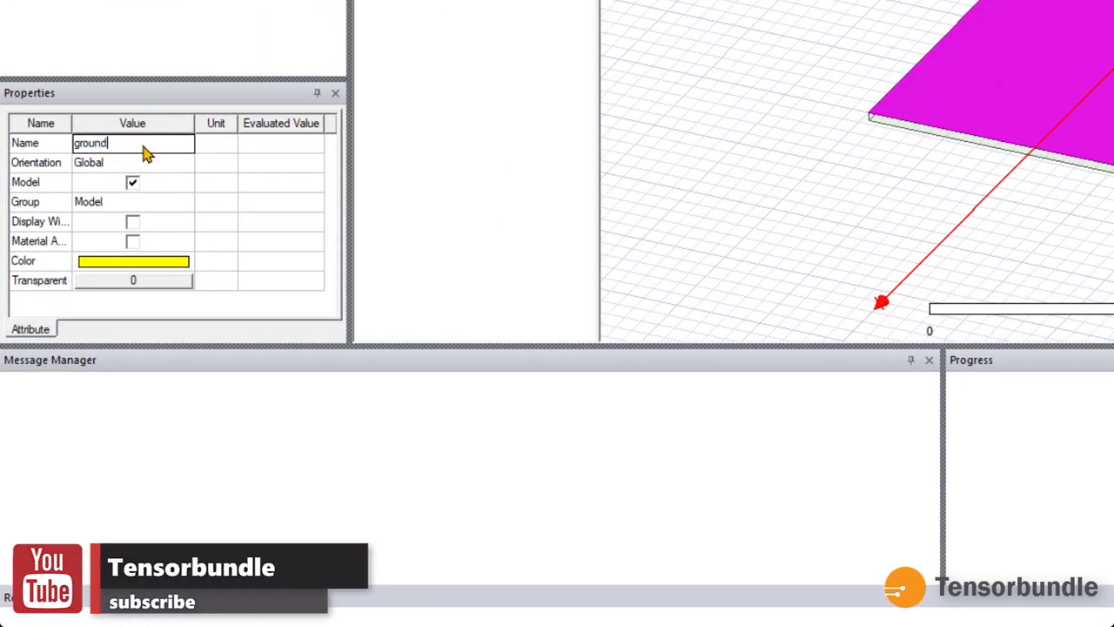
click(140, 163)
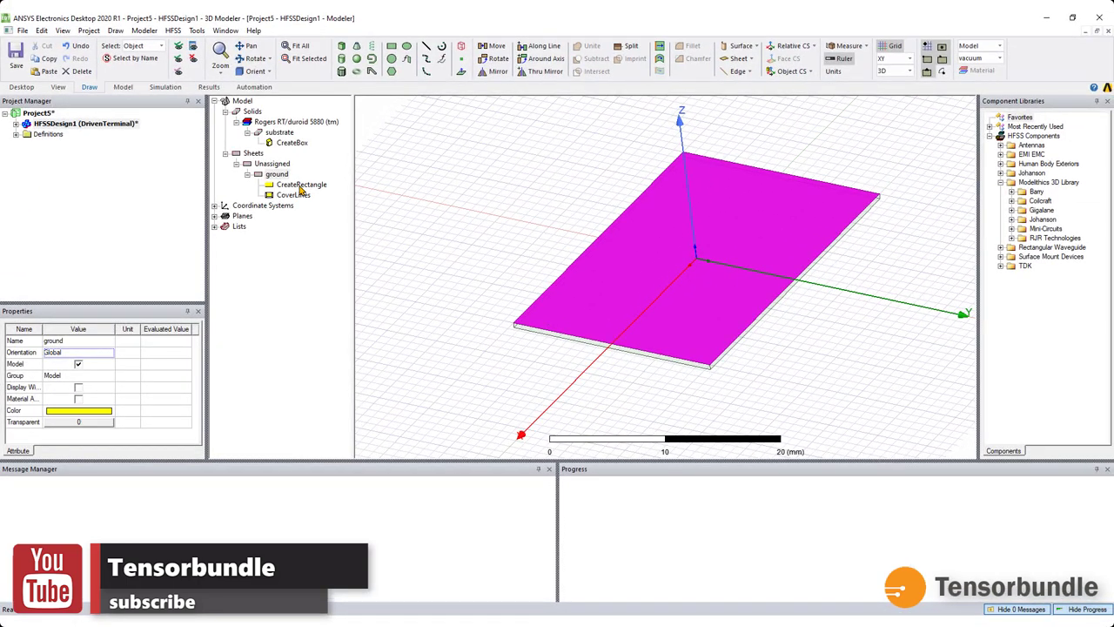
click(299, 186)
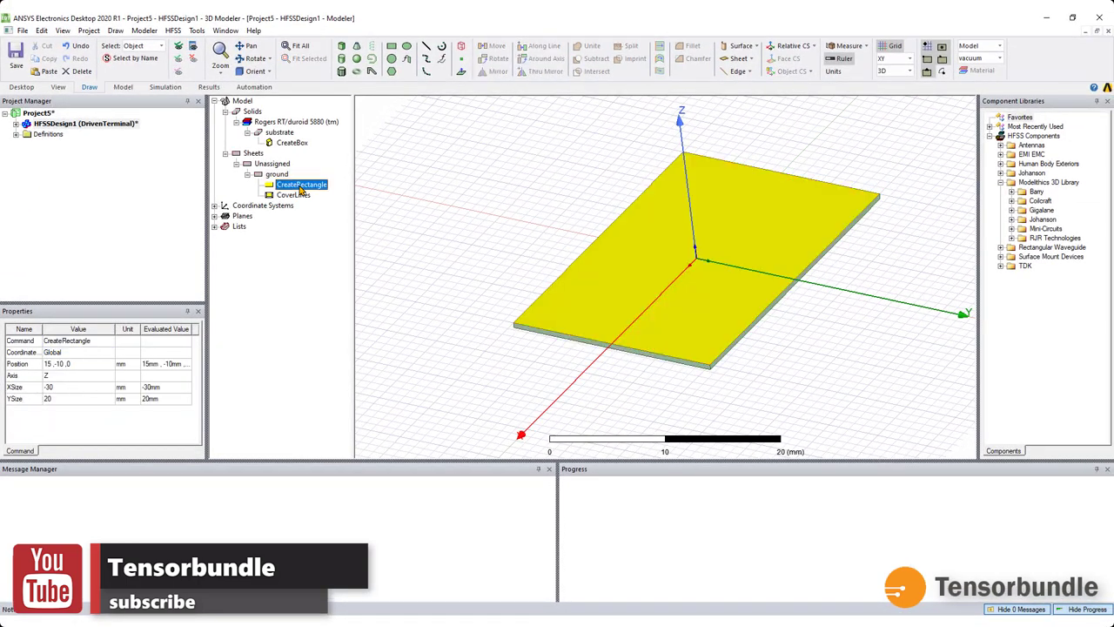
Set the ground rectangle's position to -SL/2, -SW/2, -SH
double_click(299, 186)
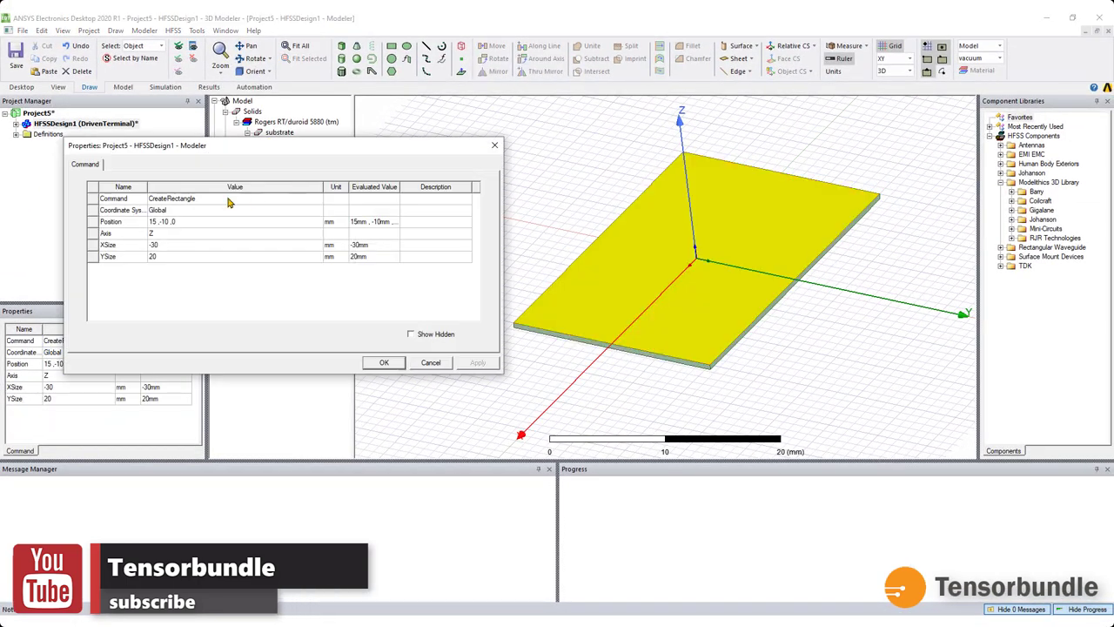
double_click(160, 224)
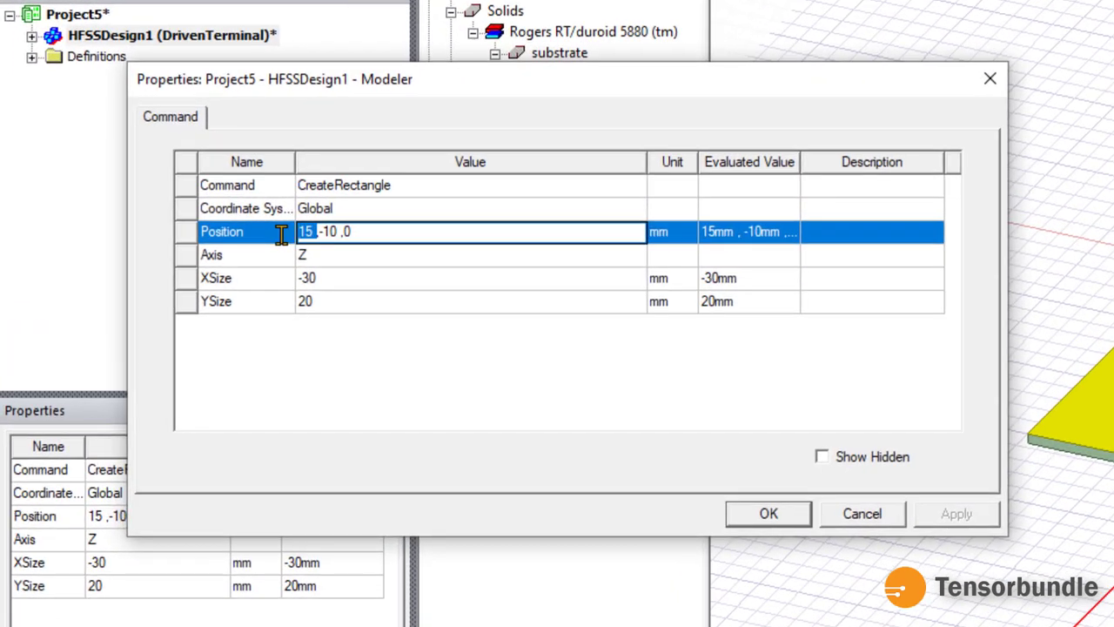
text(-SL)
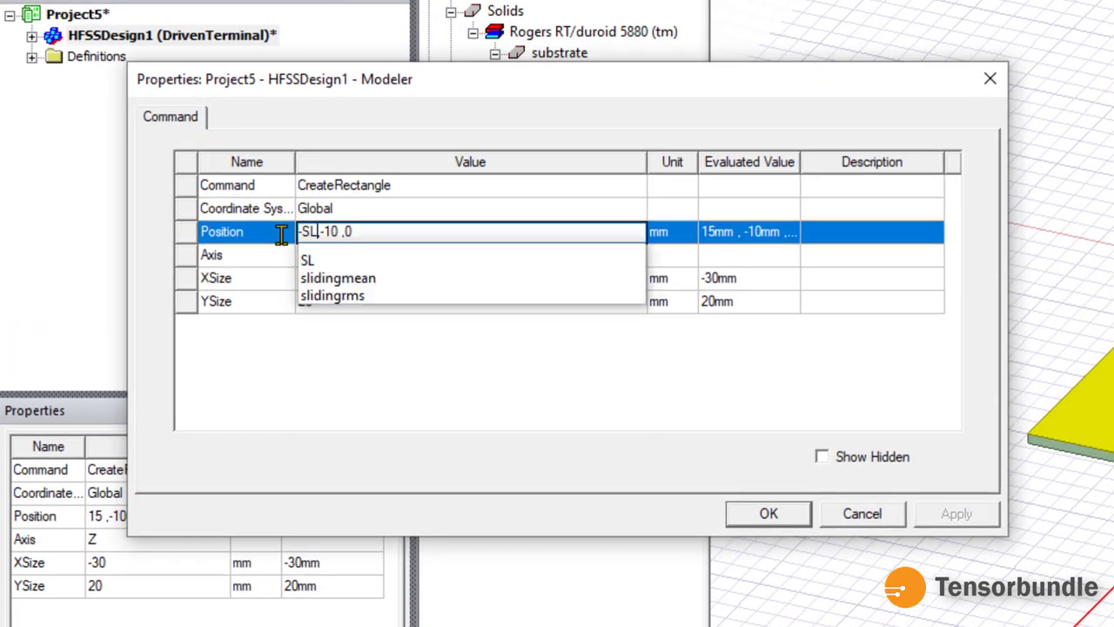
text(/2)
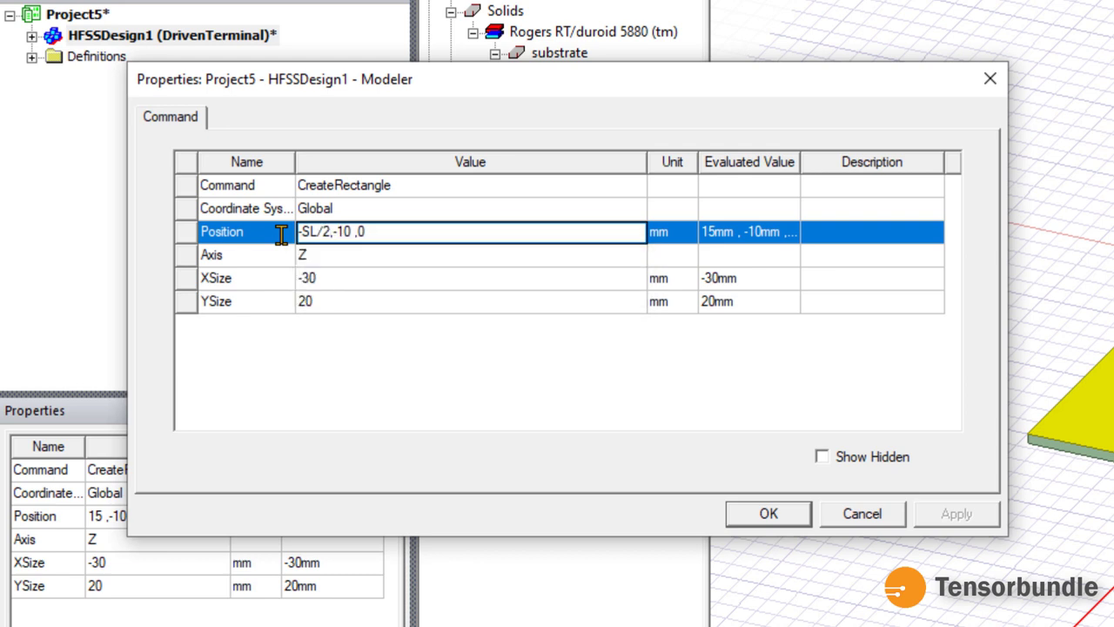
click(357, 232)
key(BackSpace)
text(SW/2)
click(398, 231)
text(-s)
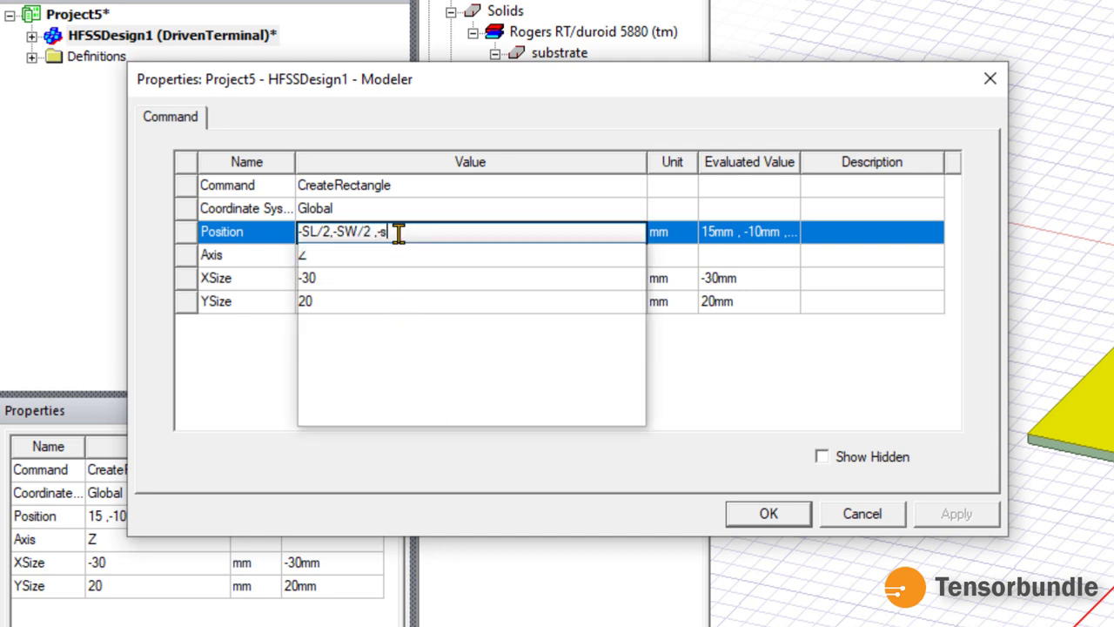
key(BackSpace)
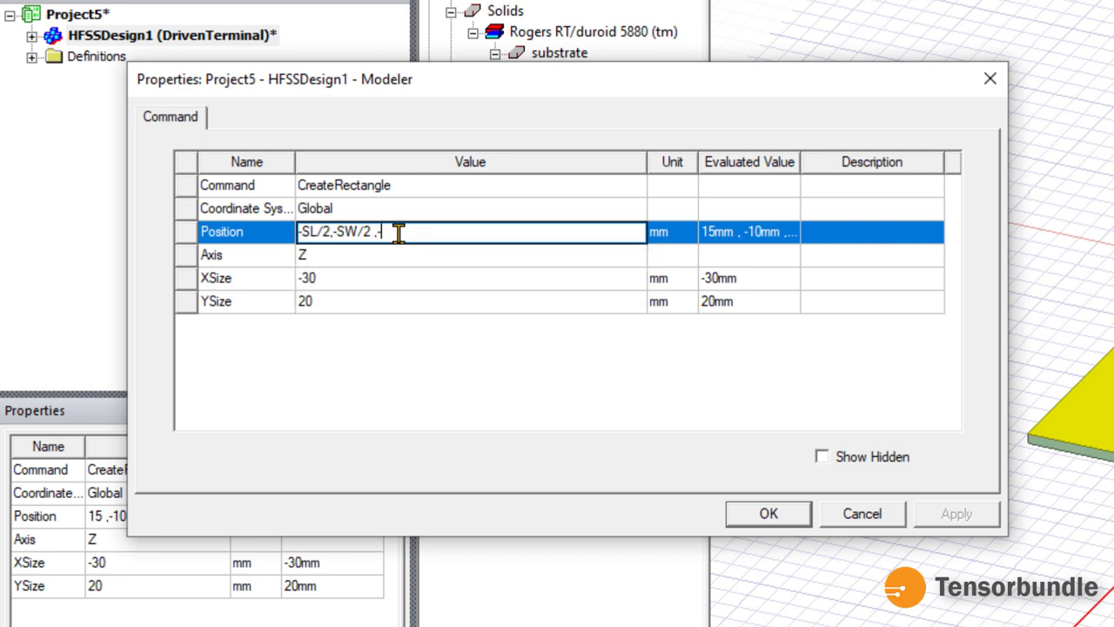
text(SH)
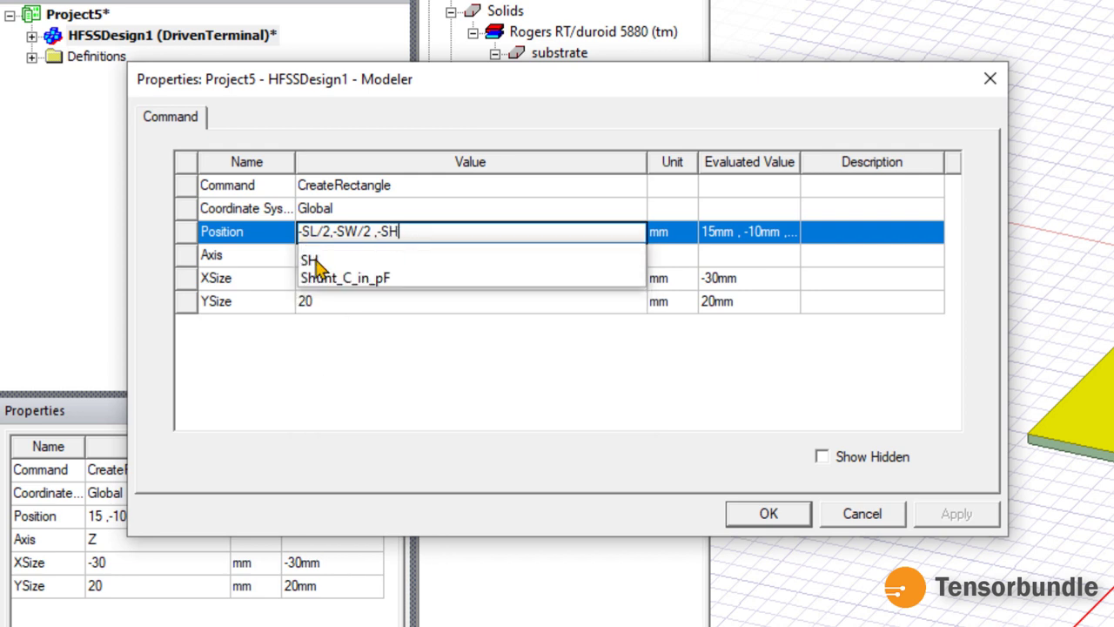
key(Down)
key(Return)
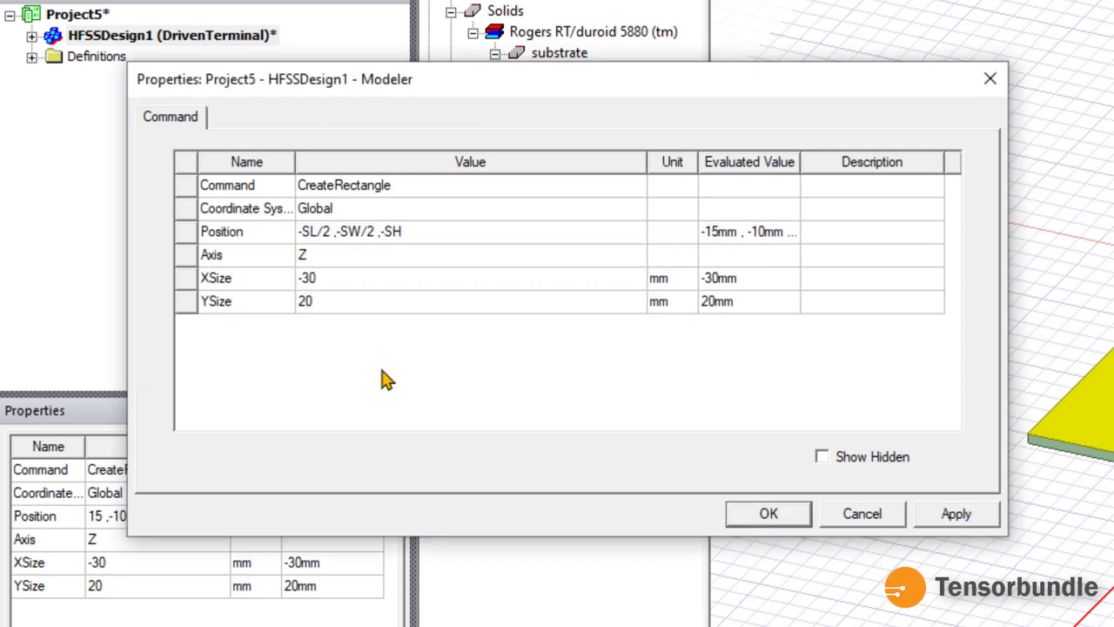
Set the rectangle's XSize to SL and YSize to SW
click(338, 286)
text(S)
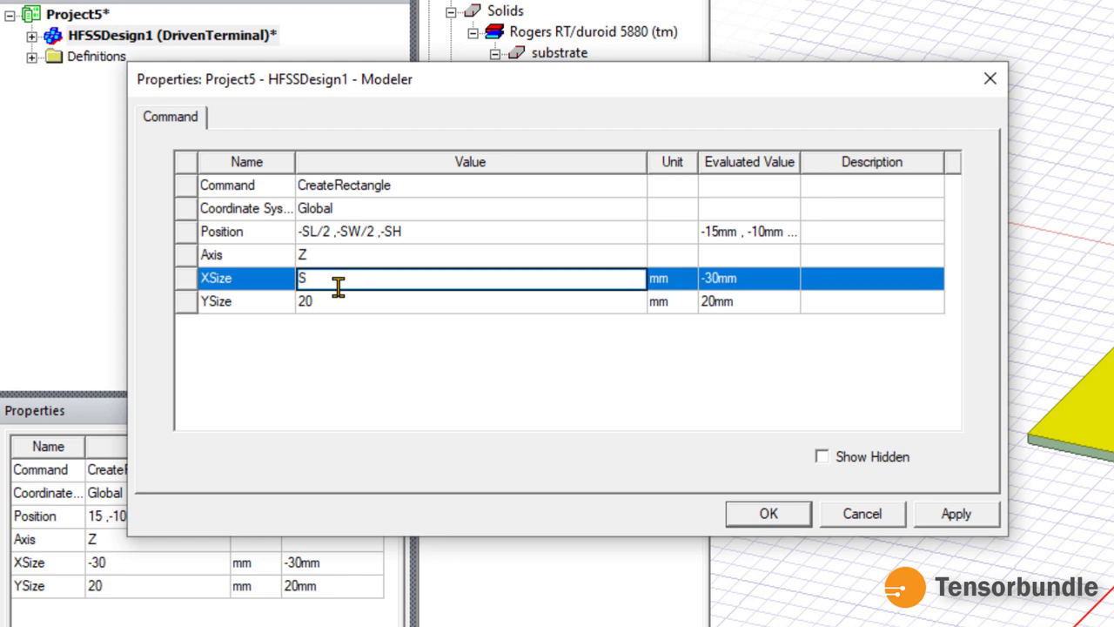
text(L)
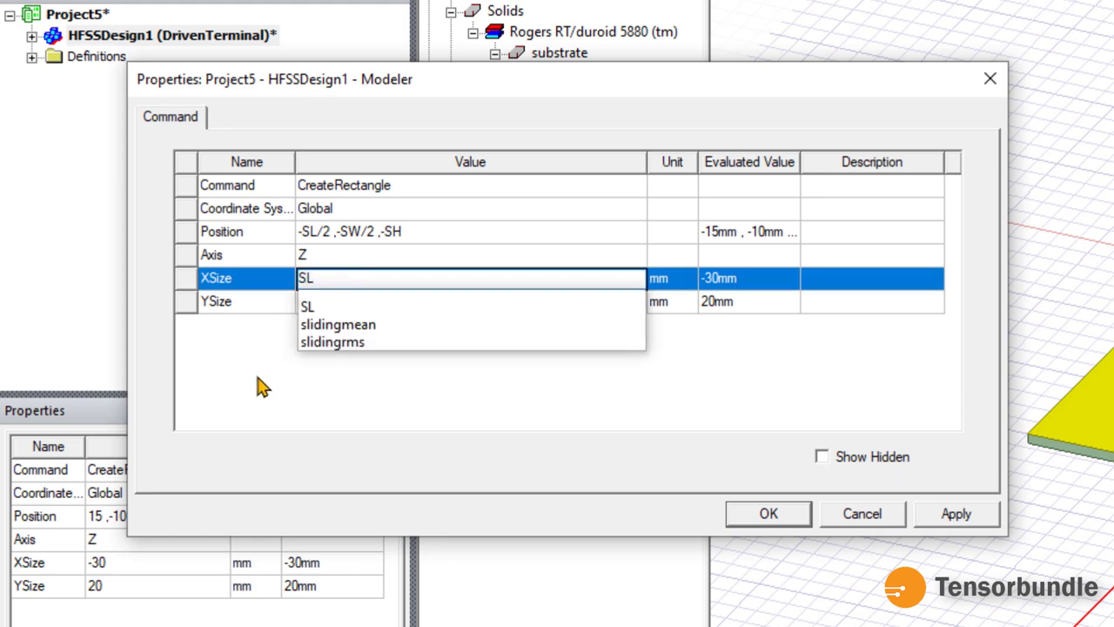
click(318, 303)
text(SW)
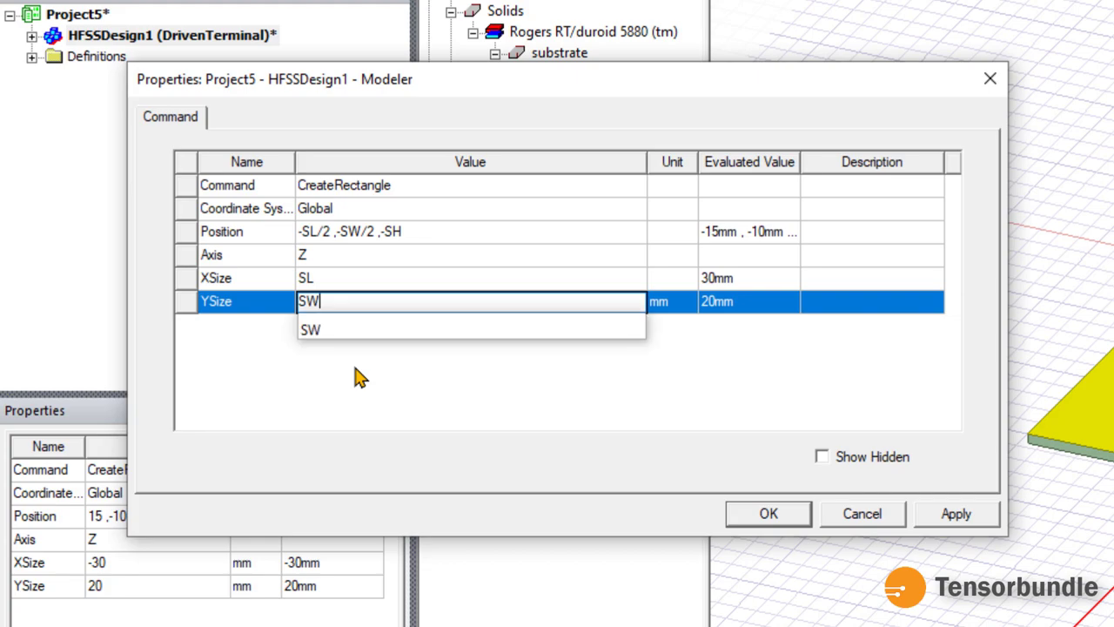
key(Return)
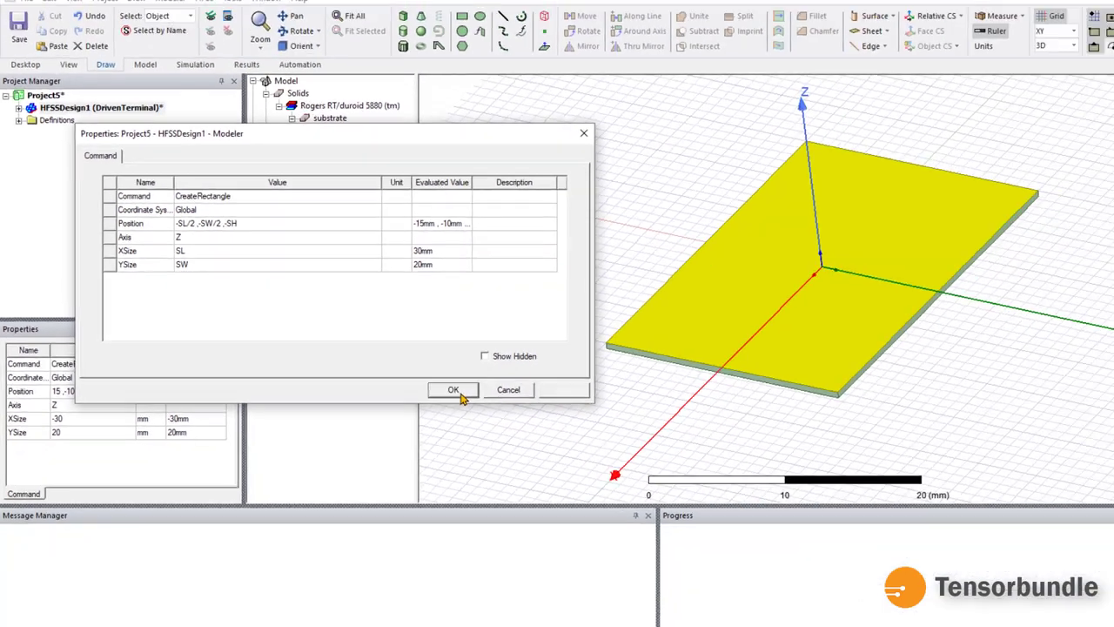
Apply the ground dimensions and assign Perfect E boundary PerfE1 to the ground sheet
click(738, 503)
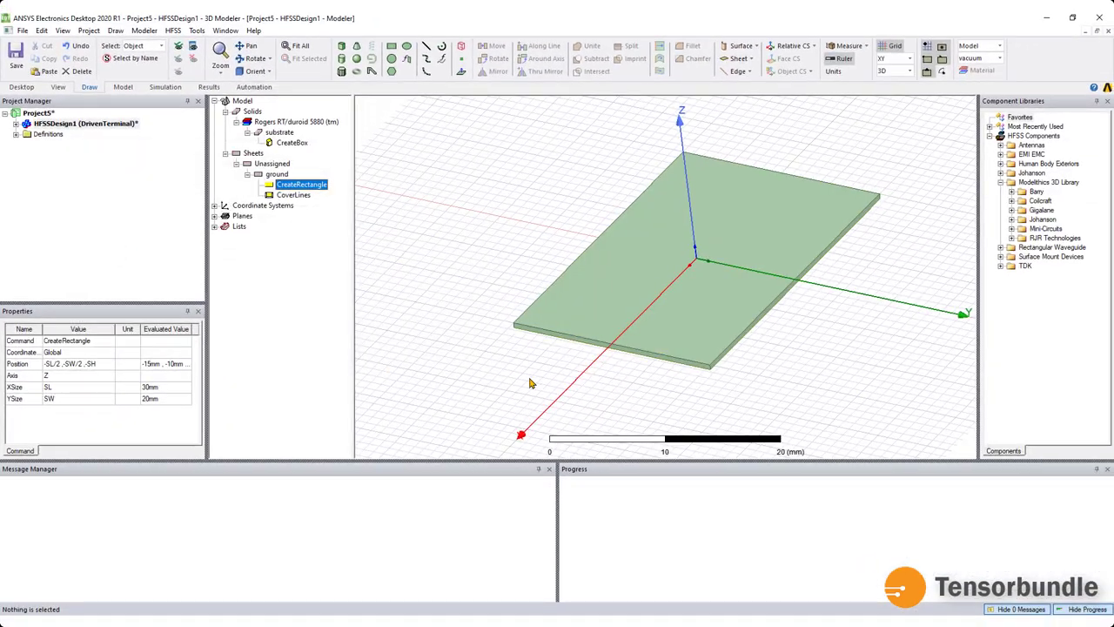
alt+drag(655, 455, 650, 362)
right_click(190, 146)
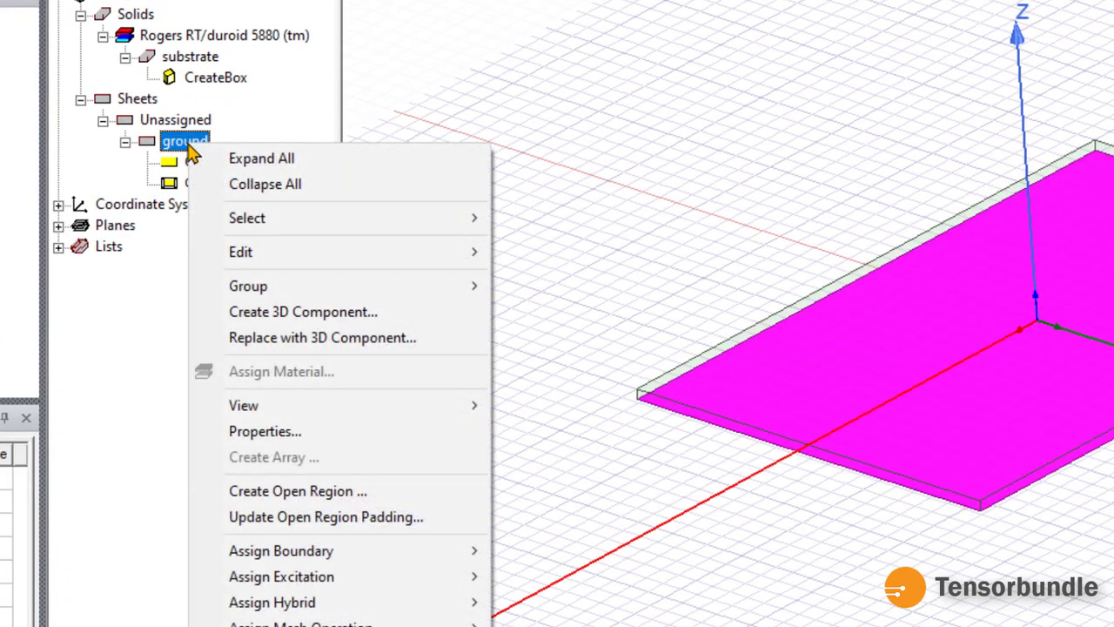
mouse_move(313, 553)
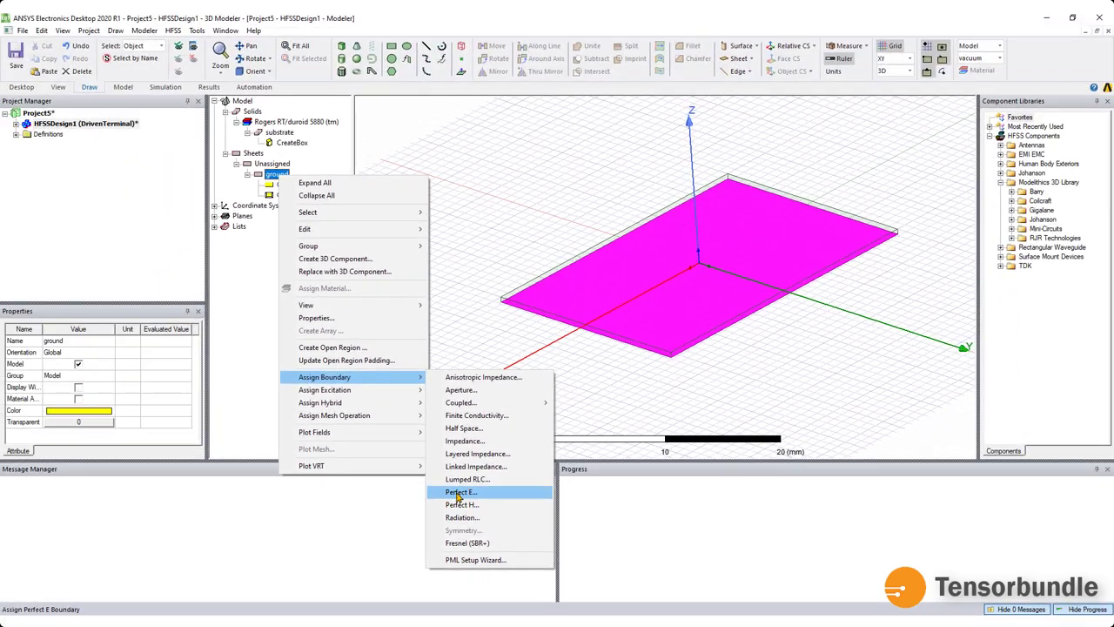
click(461, 493)
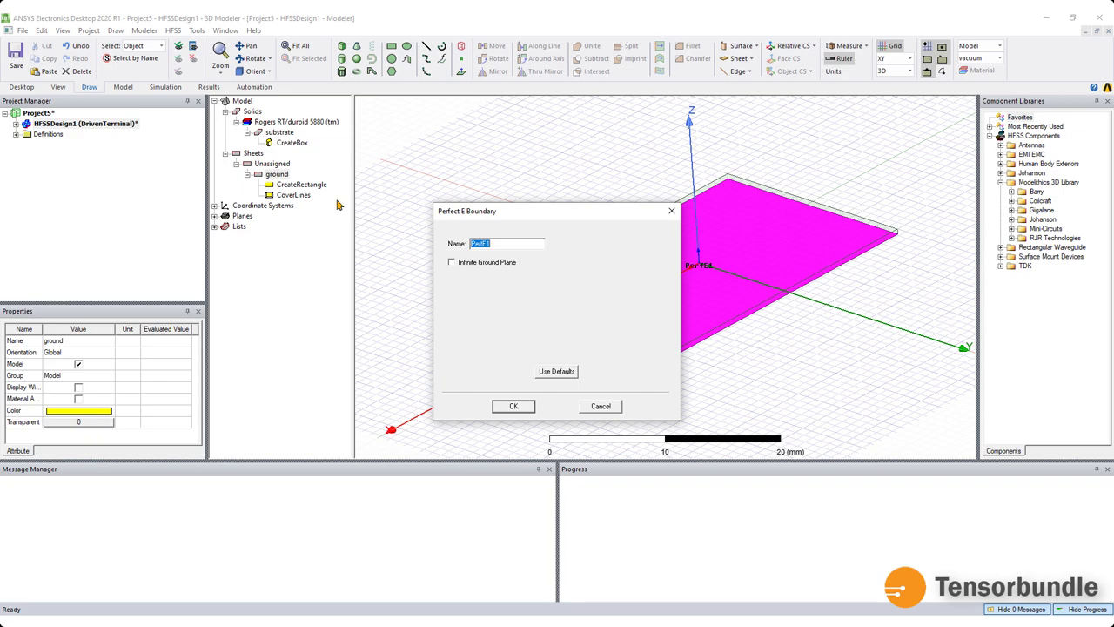
click(514, 407)
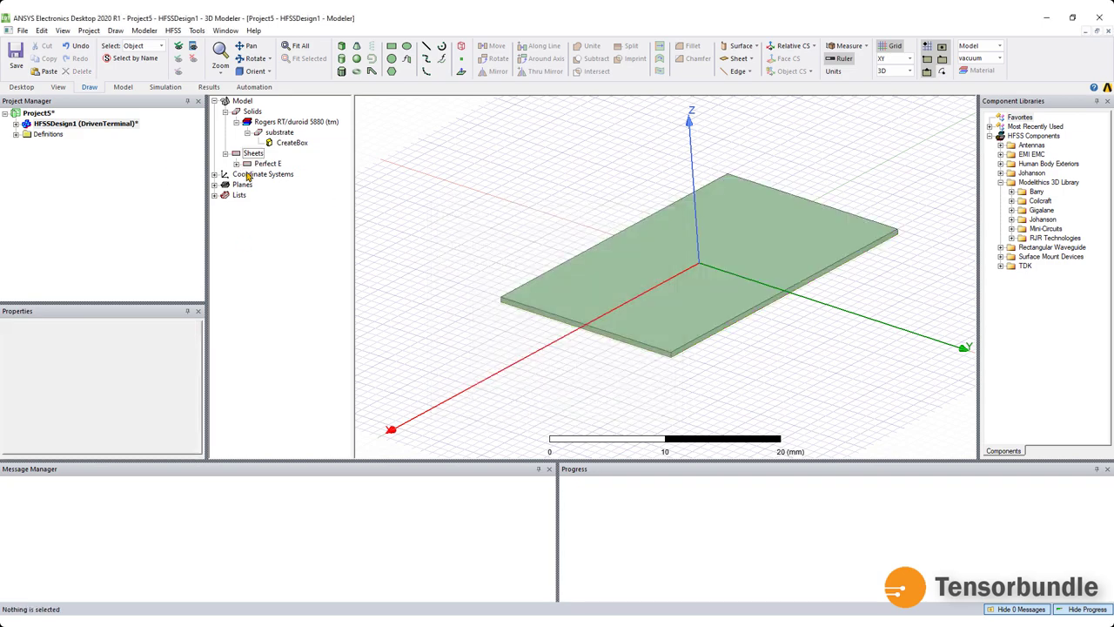
Finish placing RelativeCS1 at 0, -6, 0 mm and select it under Coordinate Systems
alt+drag(647, 418, 599, 271)
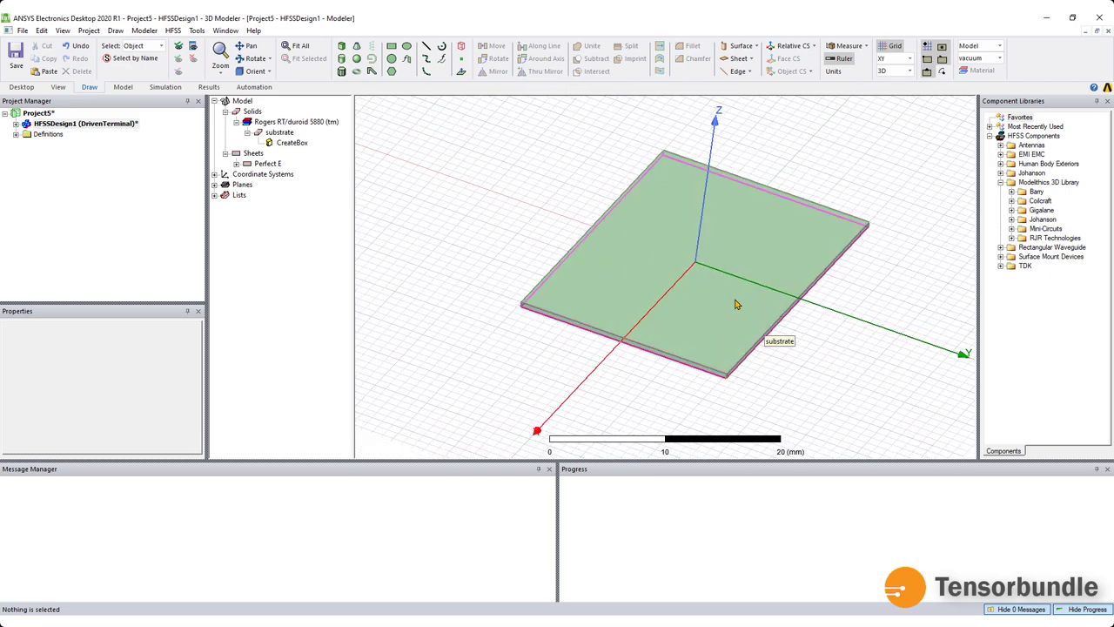
mouse_move(735, 366)
alt+mouse_down()
mouse_move(759, 373)
mouse_move(764, 351)
mouse_move(757, 363)
alt+mouse_up()
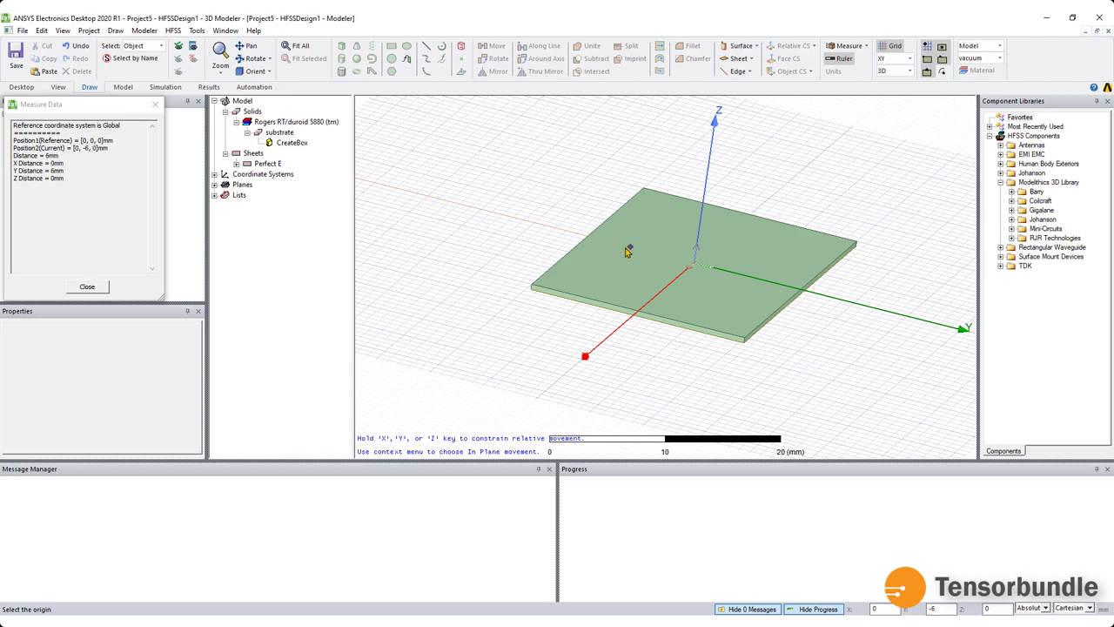
key(Escape)
scroll(415, 344, up, 3)
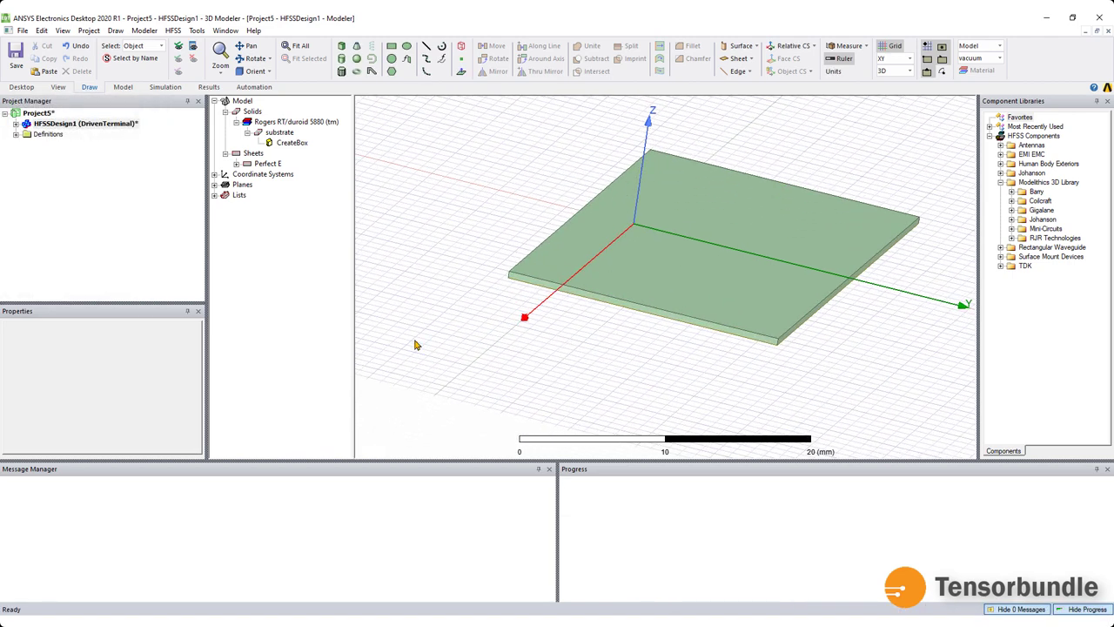
click(214, 174)
click(260, 195)
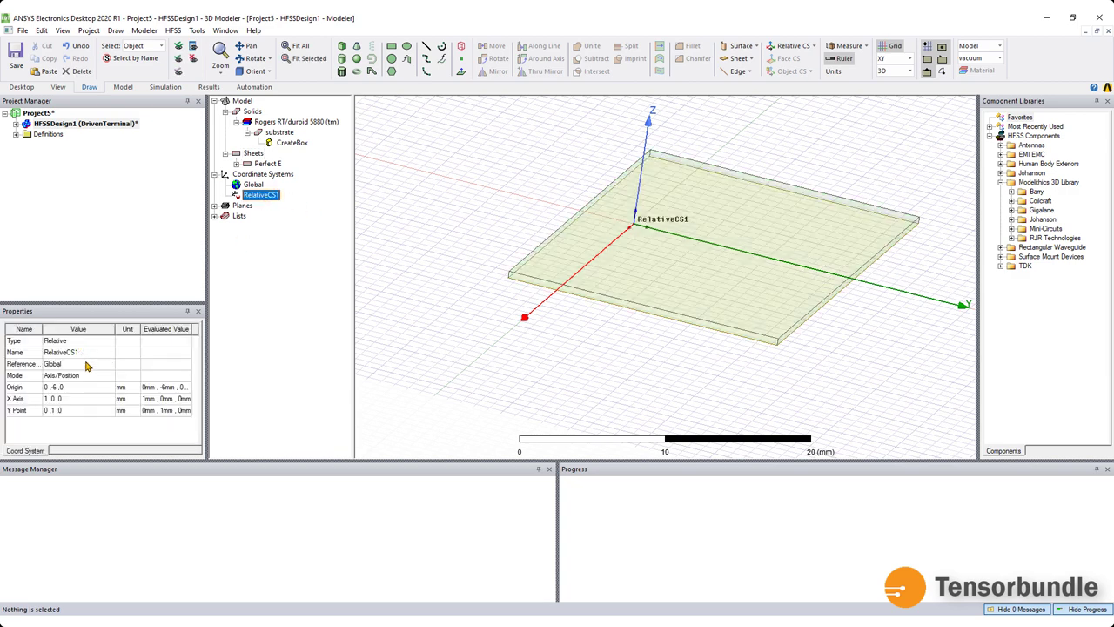
Change RelativeCS1's origin to 0, D, 0 and define the new variable D as 15mm
double_click(265, 196)
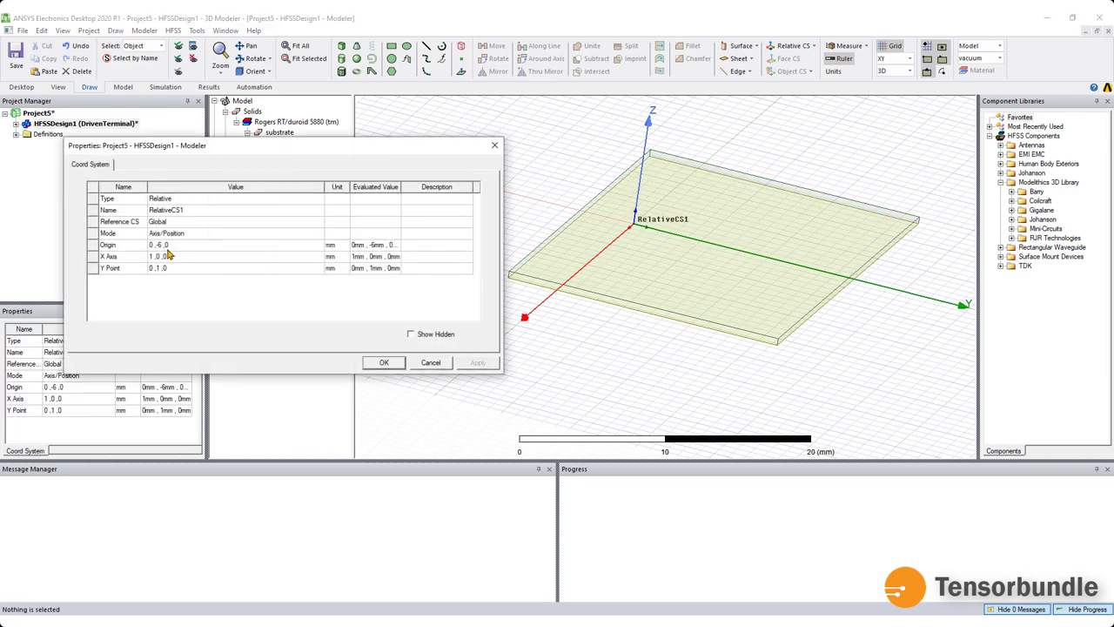
click(162, 246)
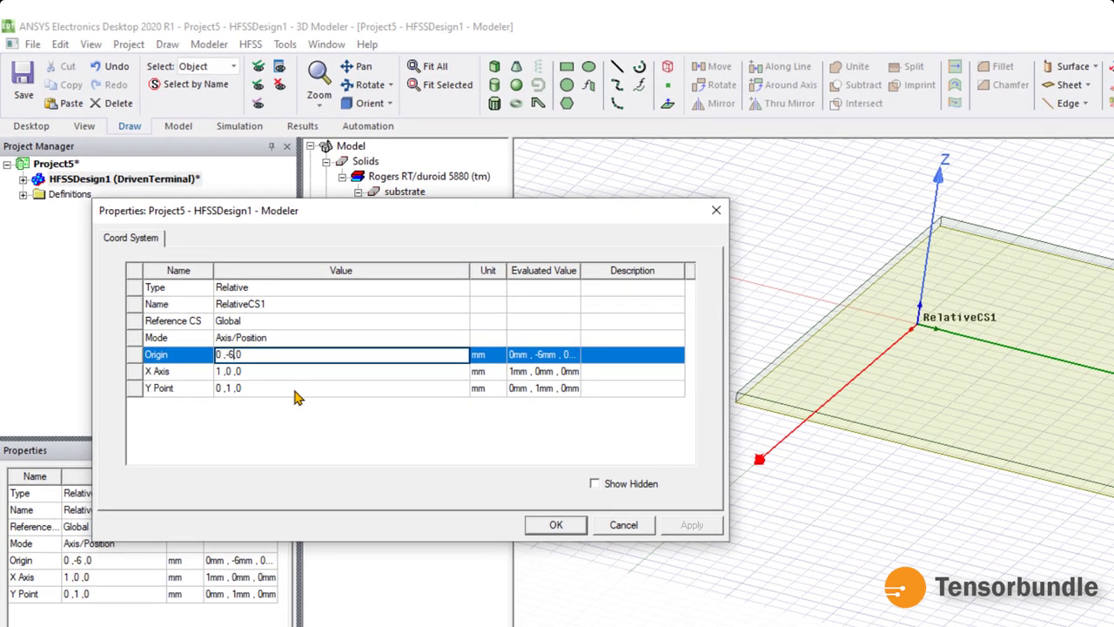
text(-)
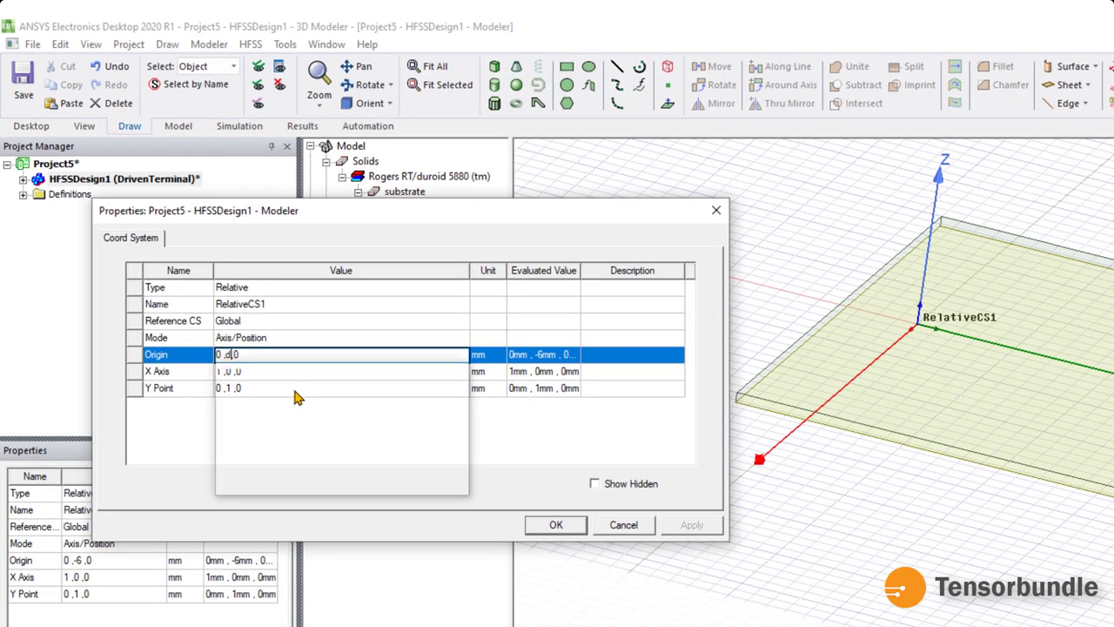
key(BackSpace)
text(D)
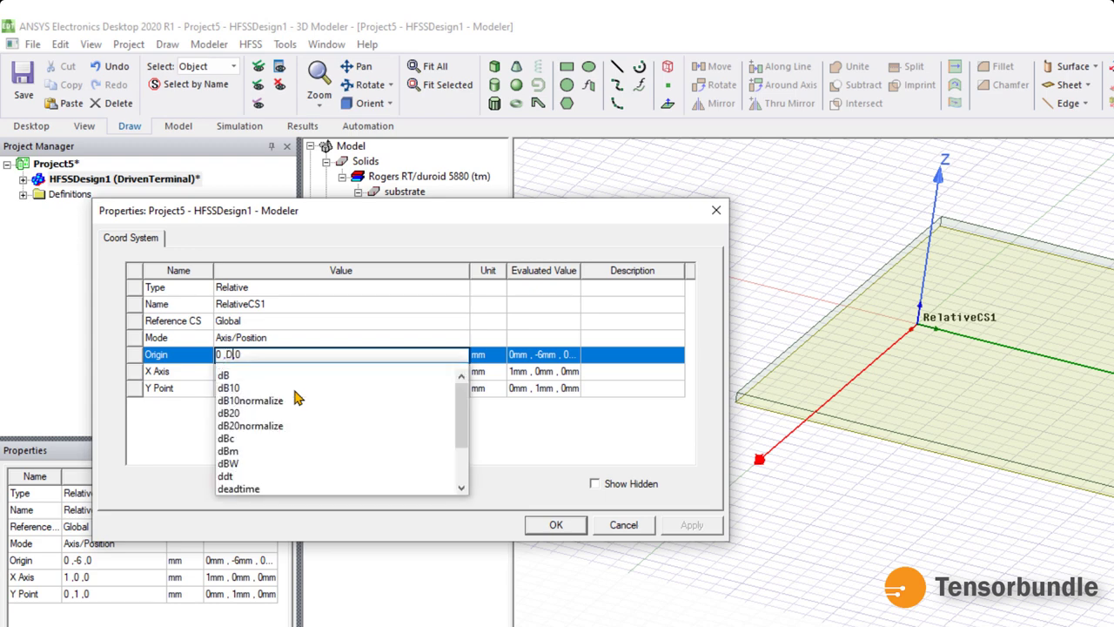
key(Return)
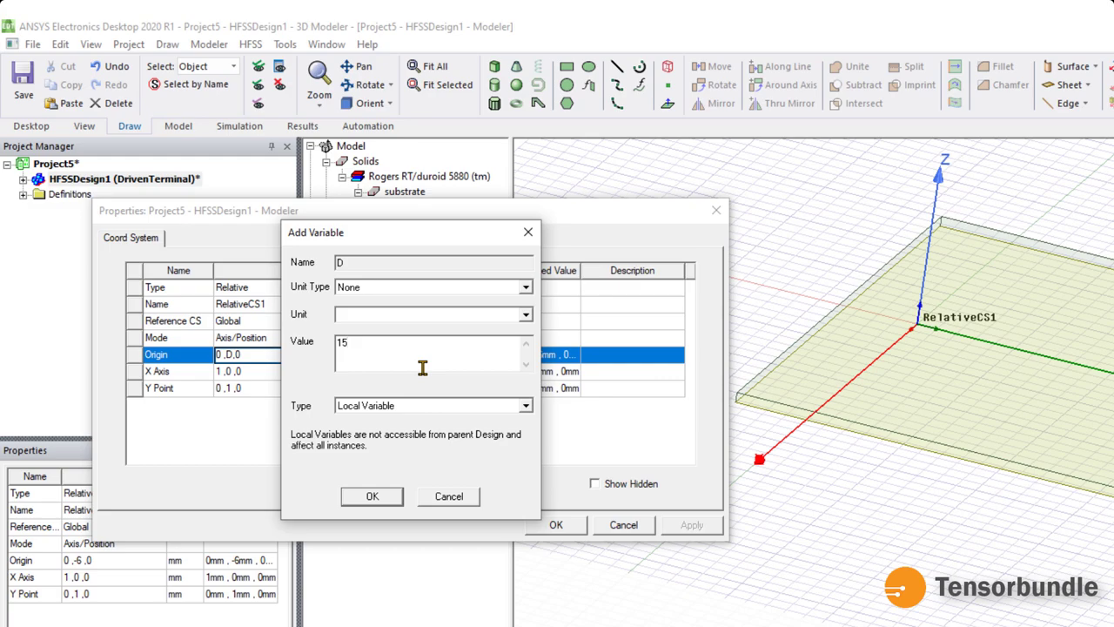
text(mm)
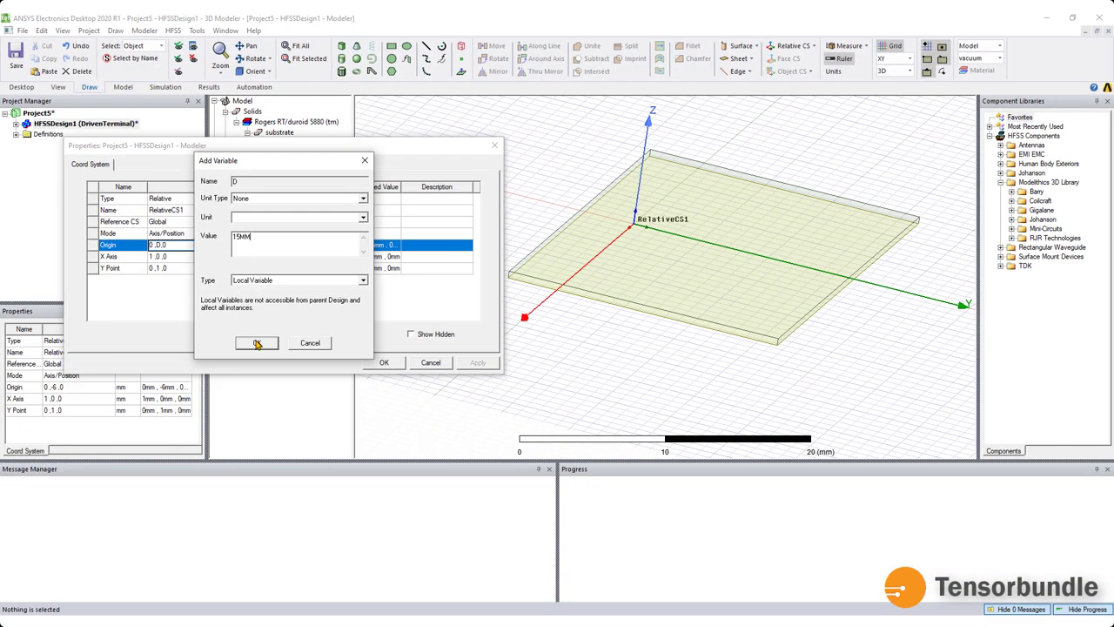
click(258, 343)
click(388, 363)
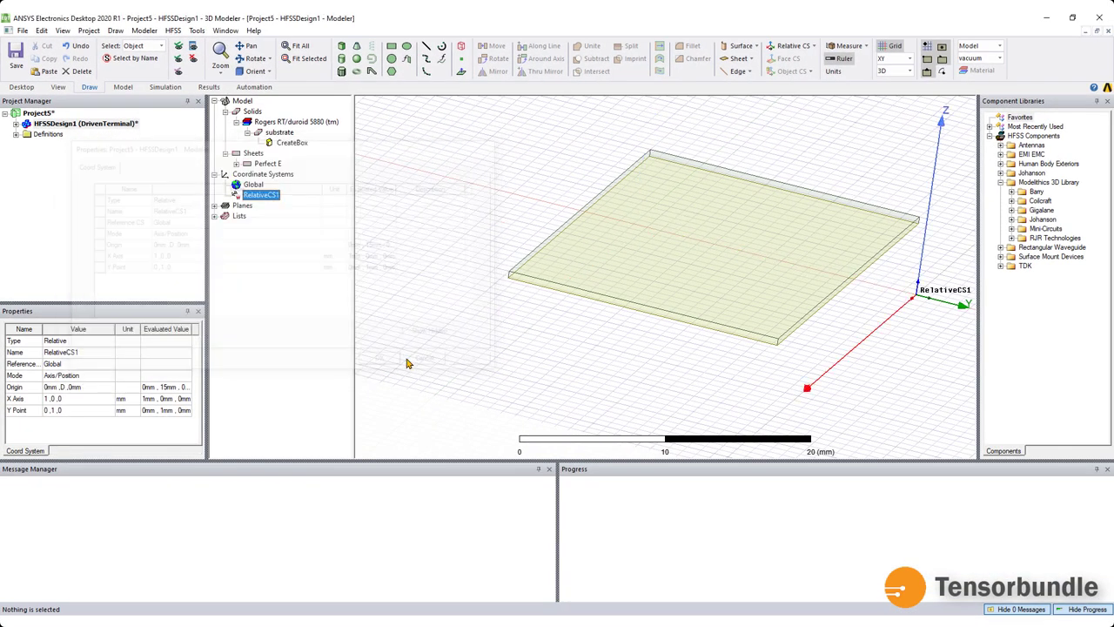
In the design's Variables, change D to 8 mm and then to 5 mm
double_click(255, 199)
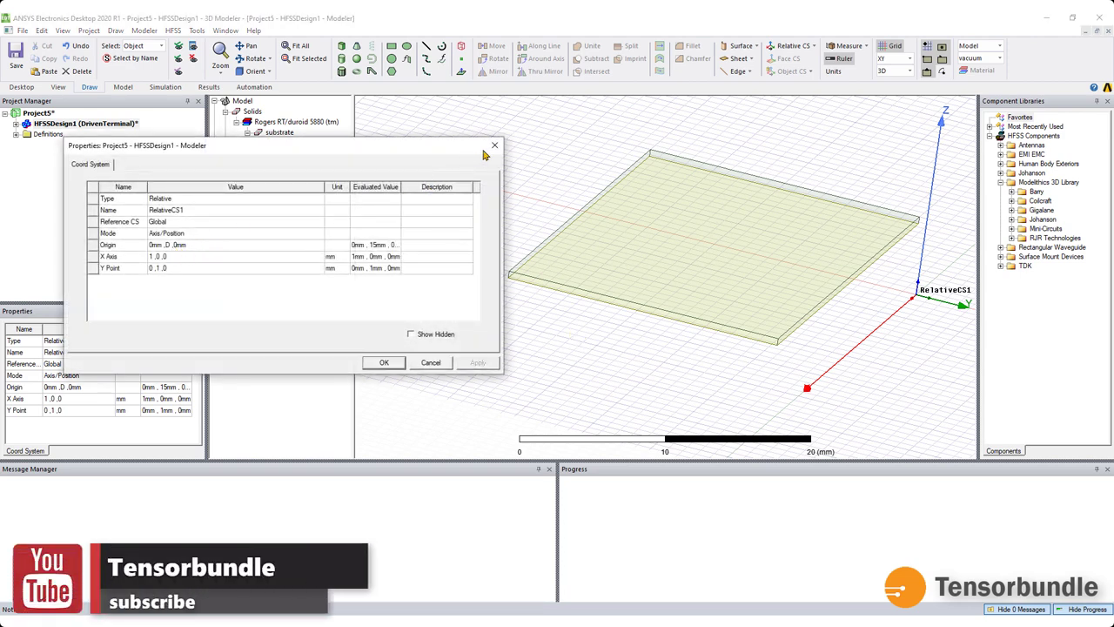
click(109, 123)
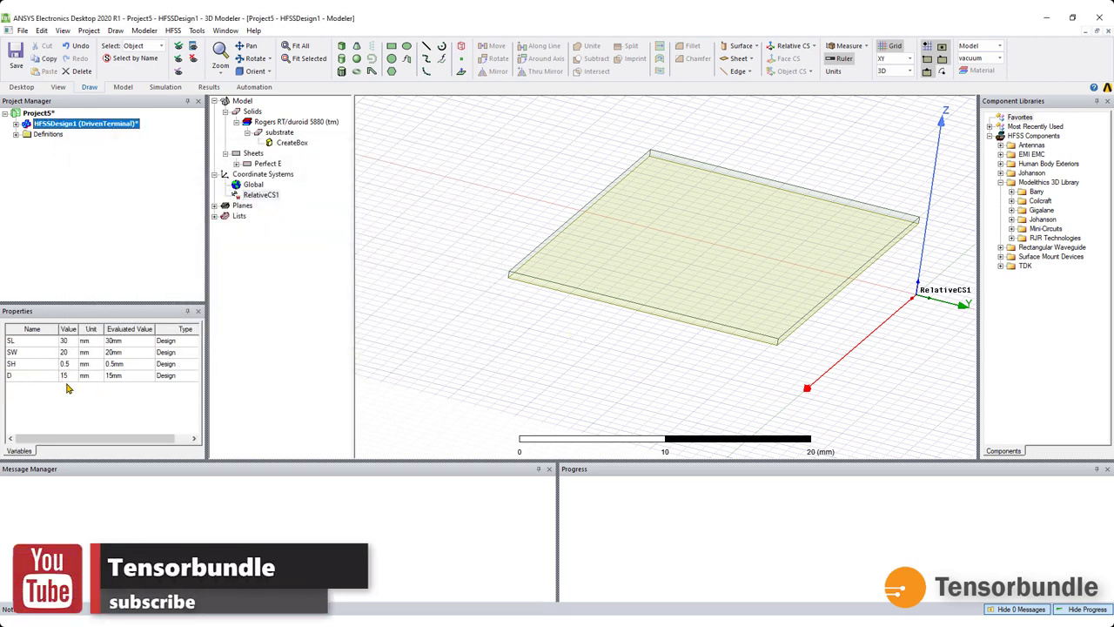
click(64, 375)
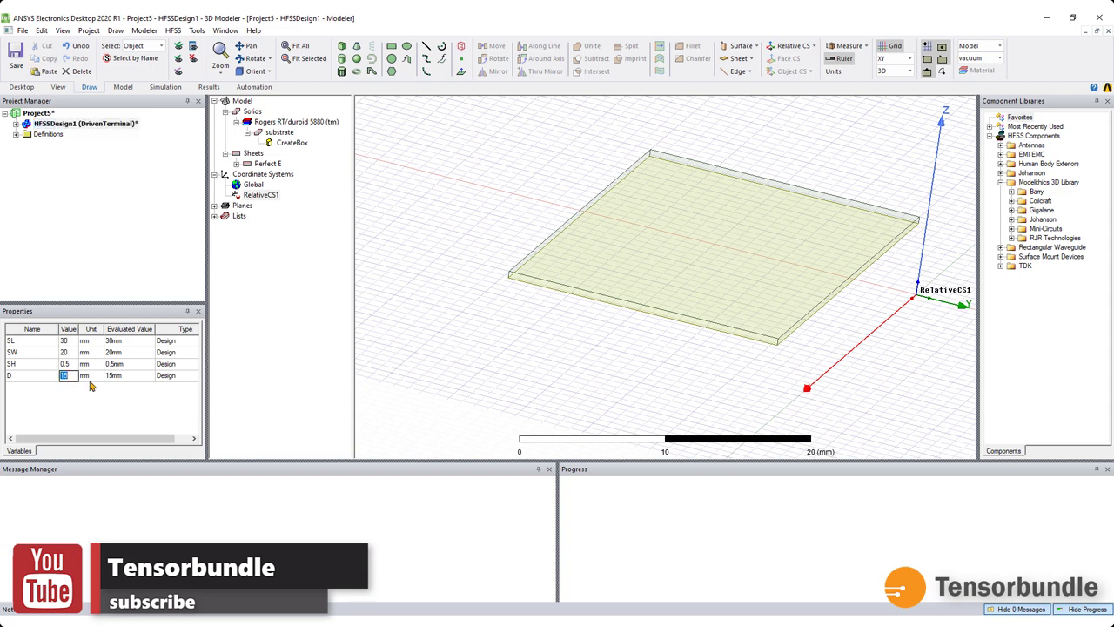
text(8)
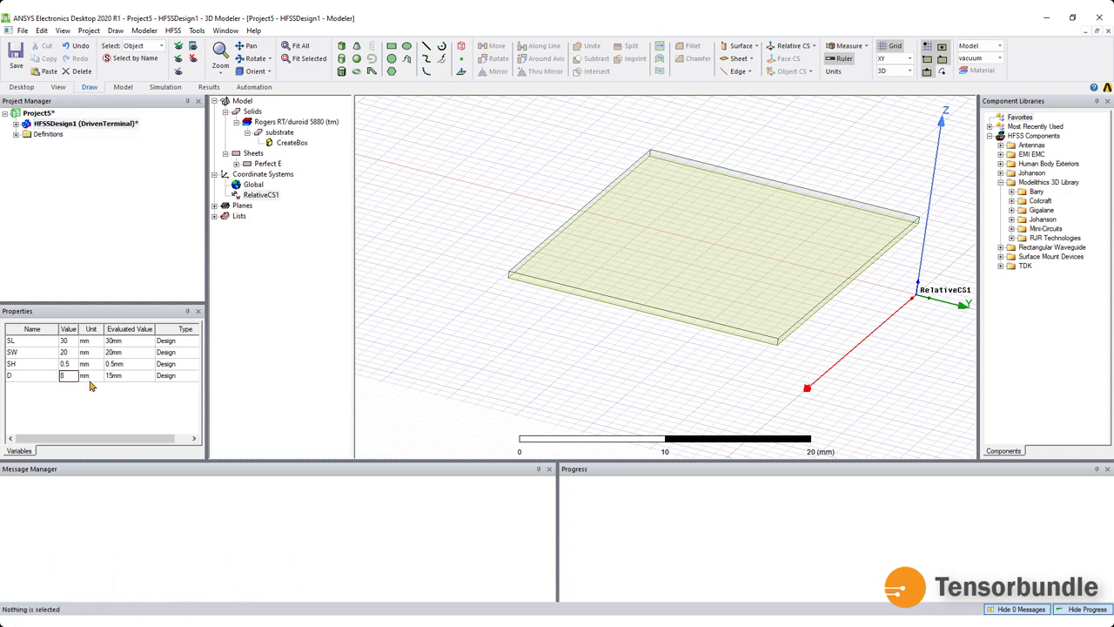
key(Return)
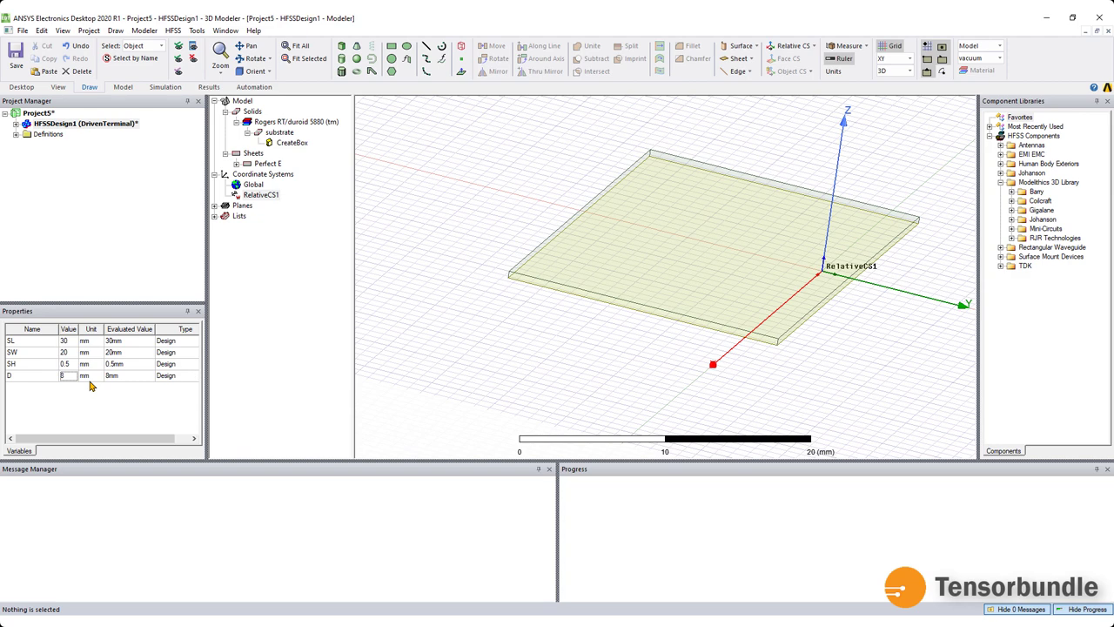
click(66, 377)
text(5)
key(Return)
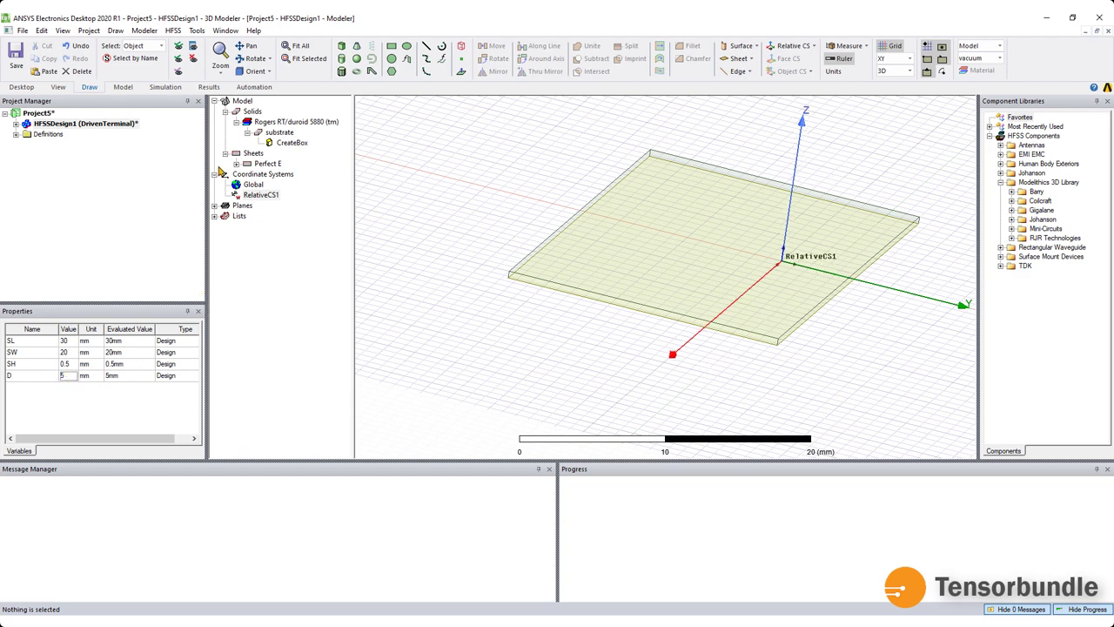
Edit RelativeCS1's origin to 0mm, D/2, 0mm and apply it
double_click(250, 198)
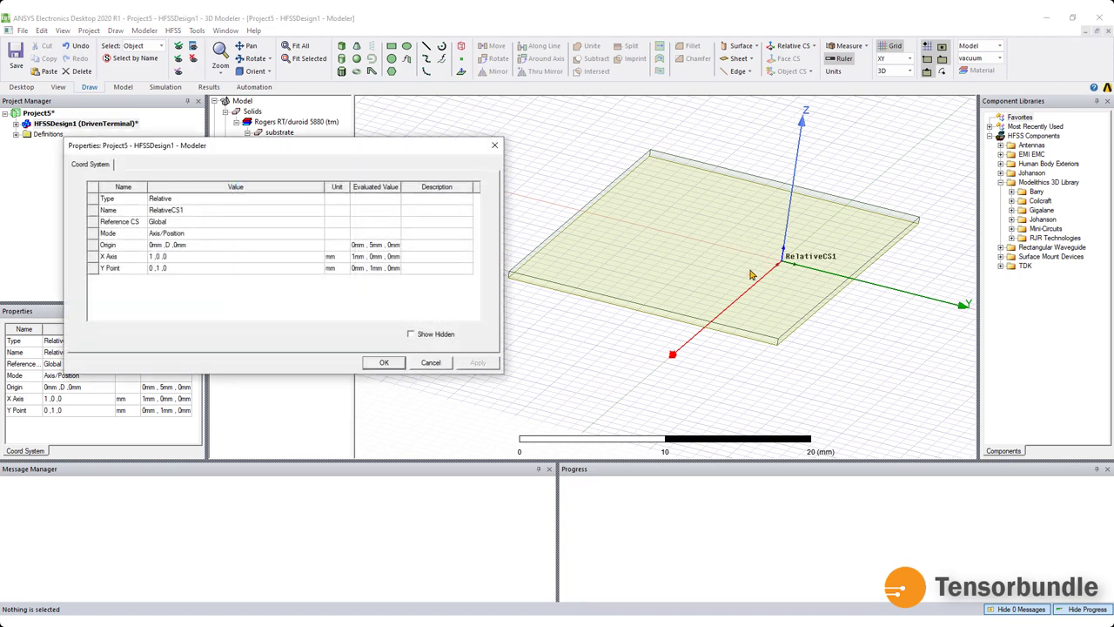
click(169, 247)
click(170, 246)
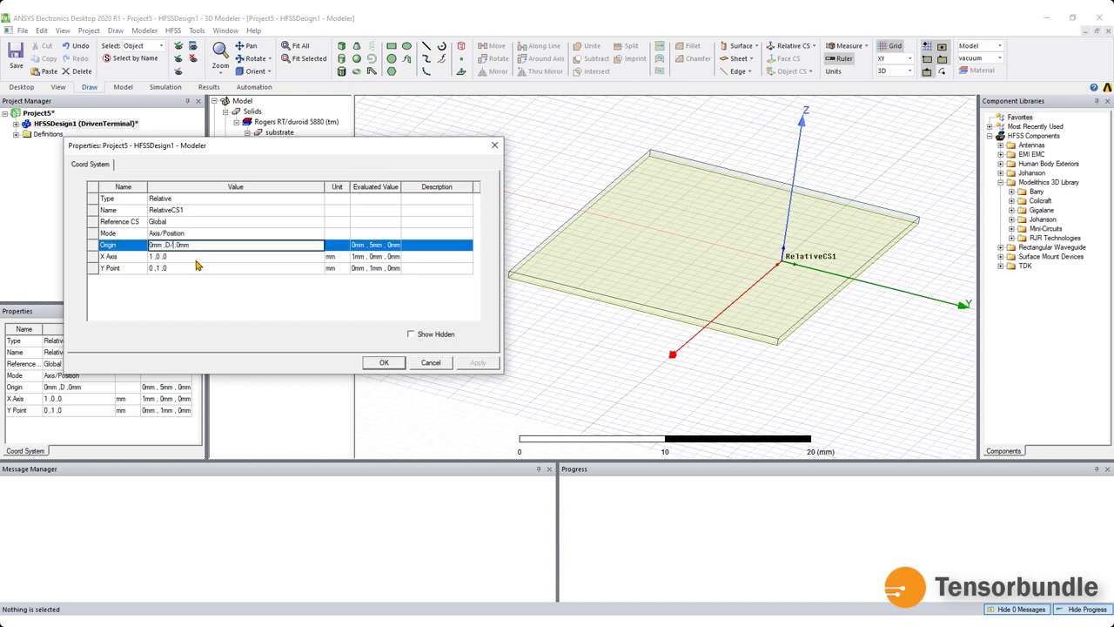
text(D/2)
key(Tab)
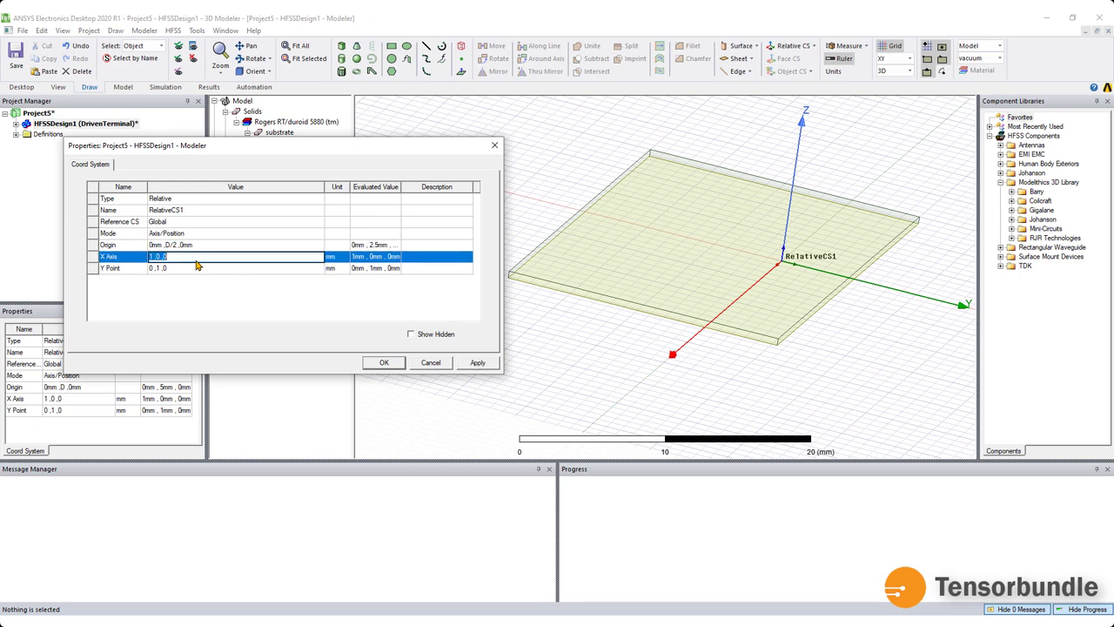
click(478, 362)
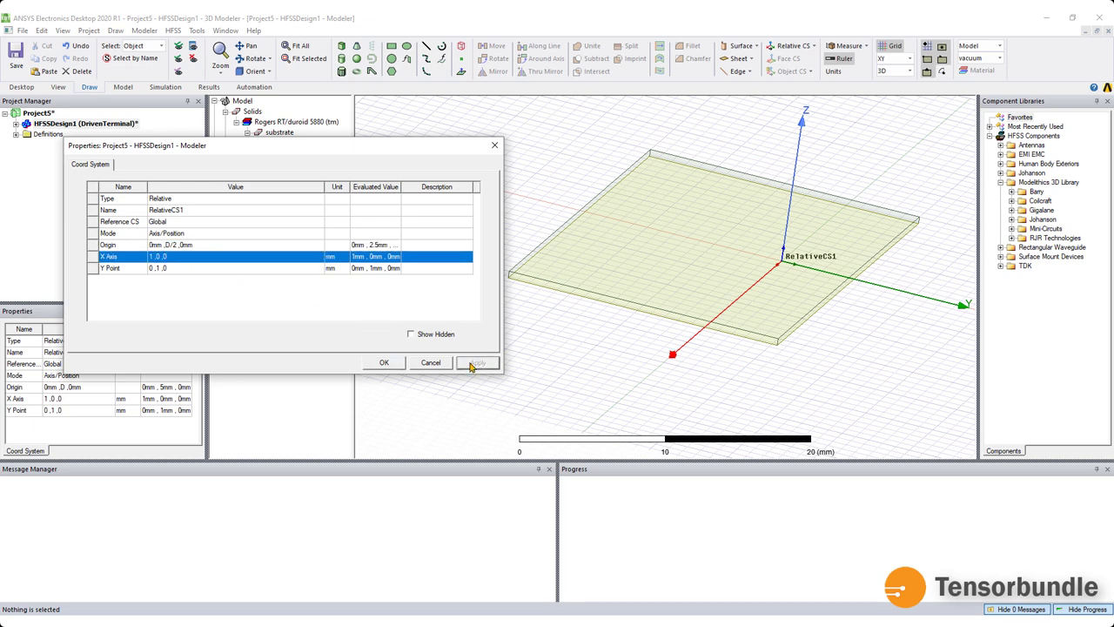
click(384, 362)
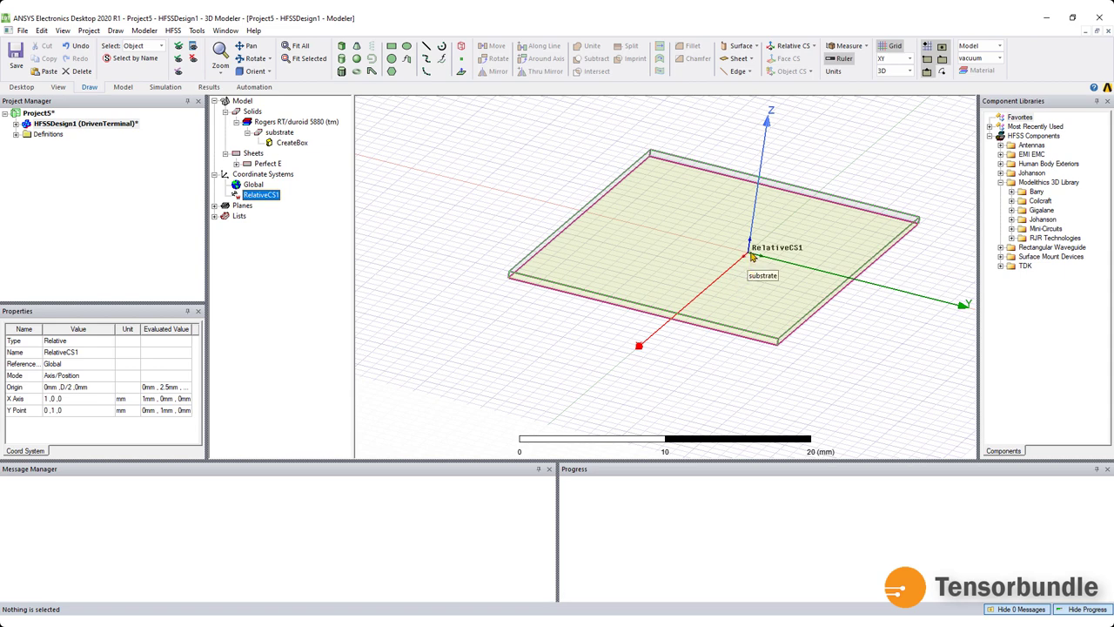
With RelativeCS1 as working CS, draw the Rectangle1 strip across the substrate and select it
click(252, 186)
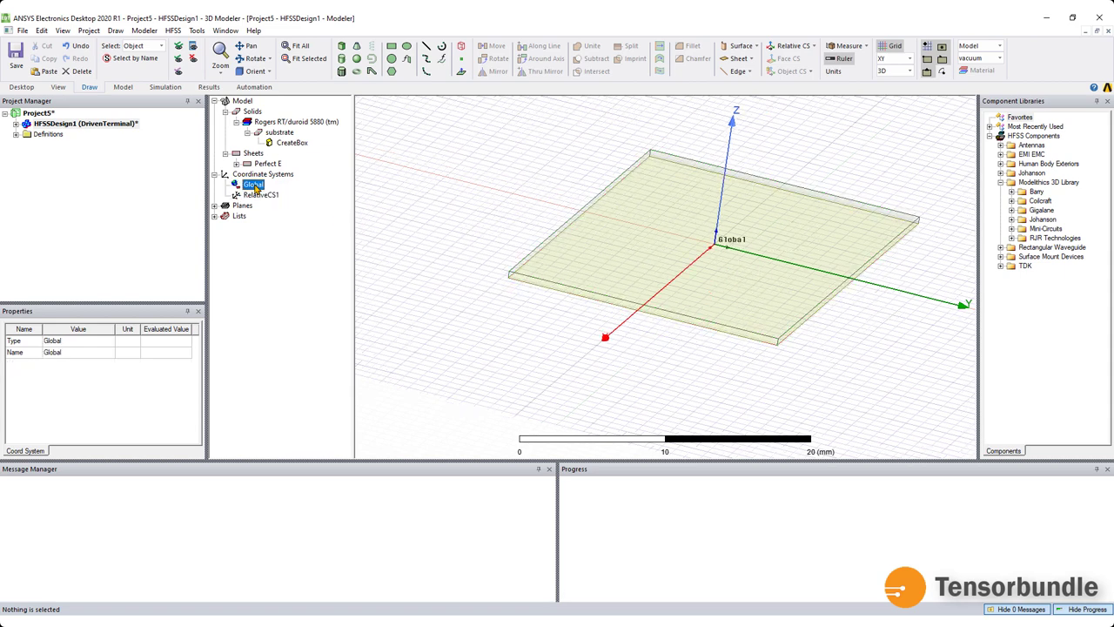
click(257, 196)
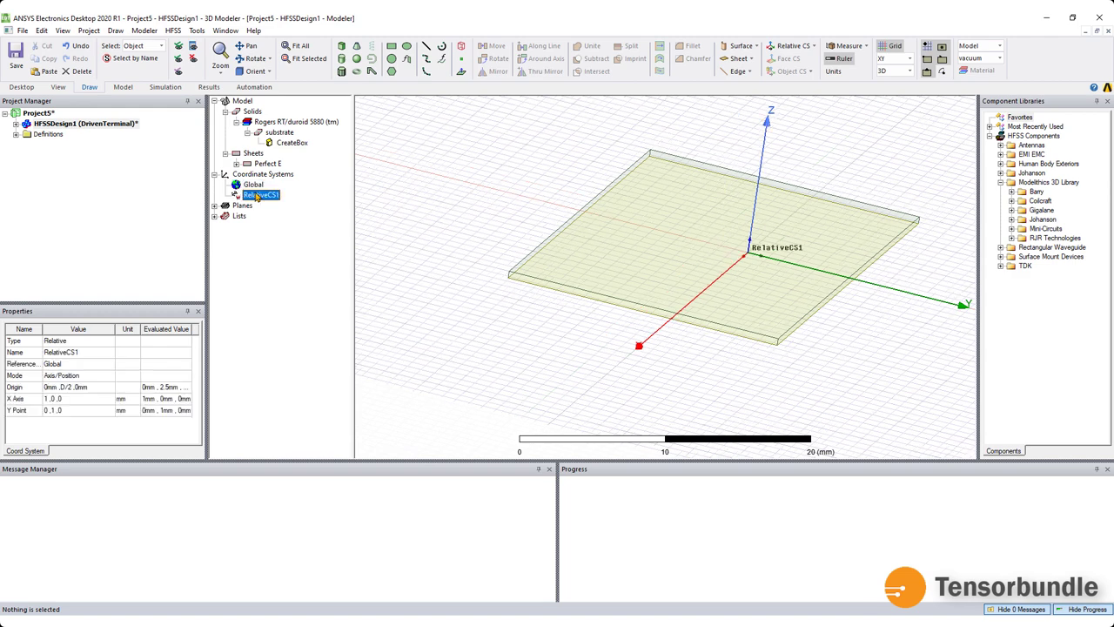
click(391, 45)
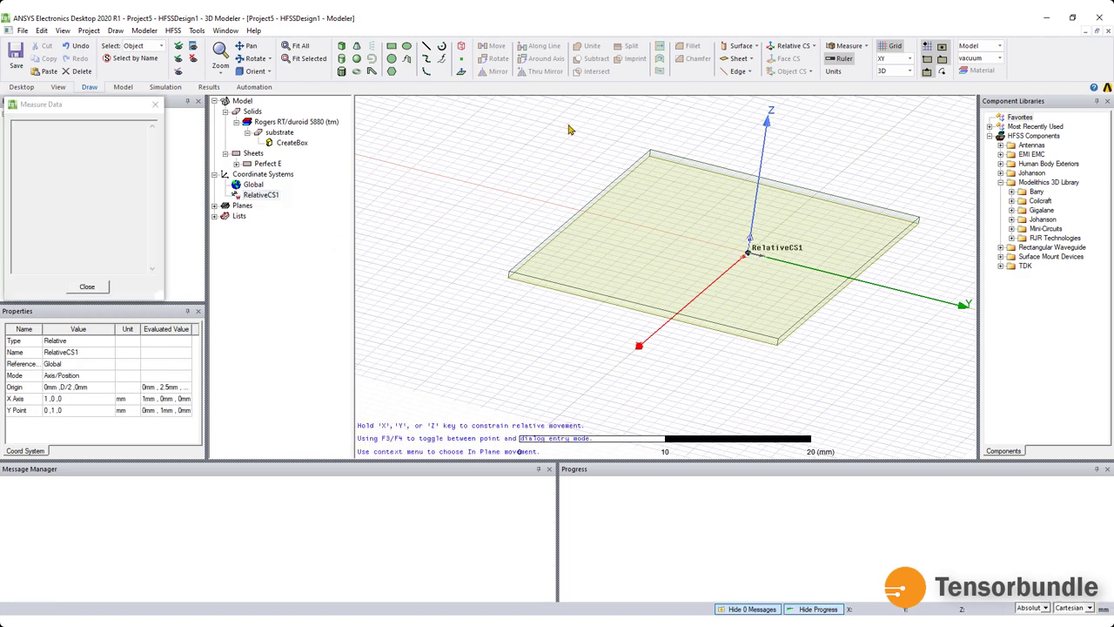
click(671, 316)
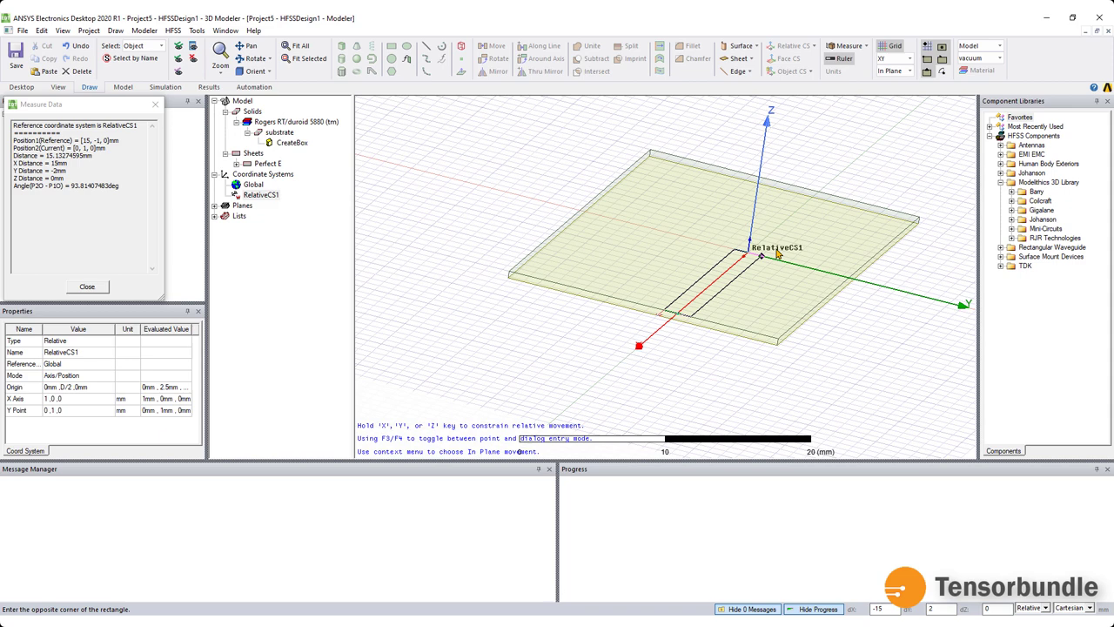
click(834, 199)
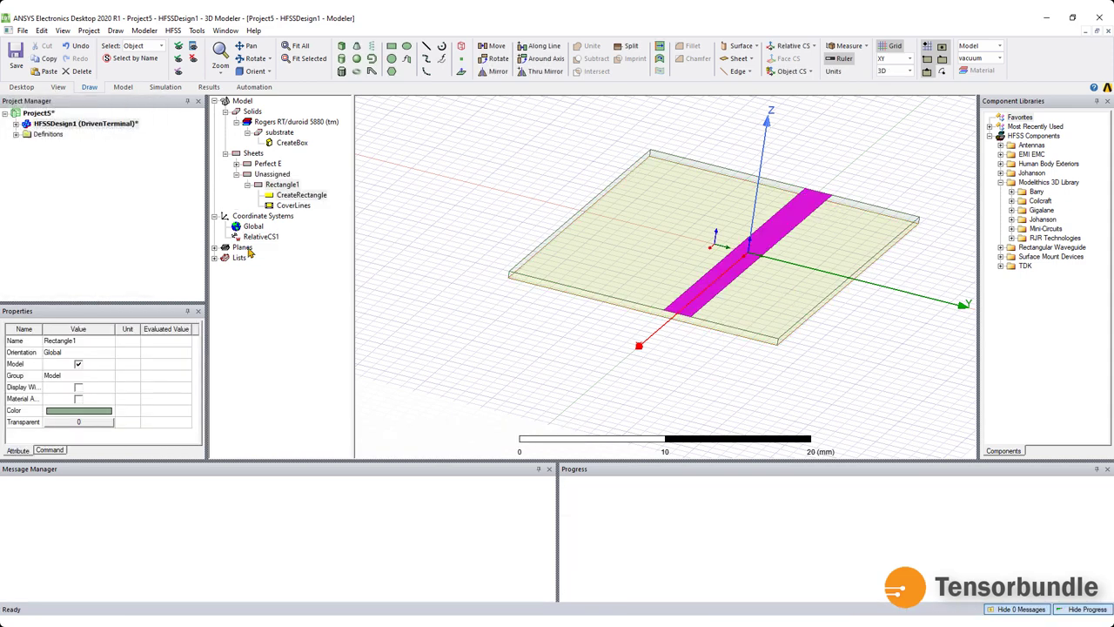
click(280, 185)
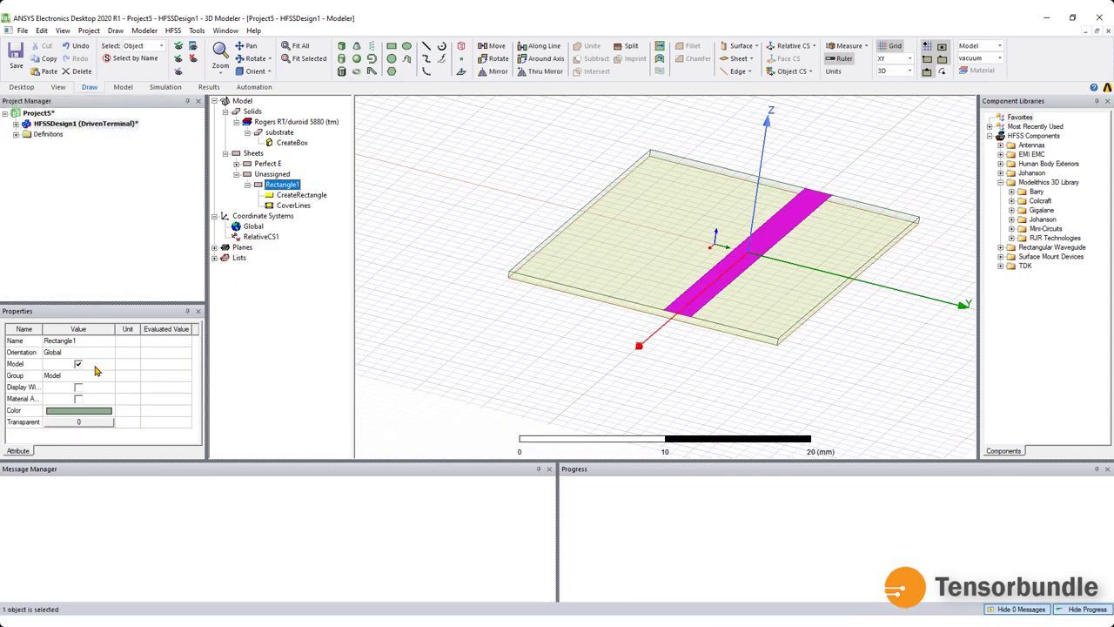
Colour the Rectangle1 strip yellow
click(102, 412)
click(102, 413)
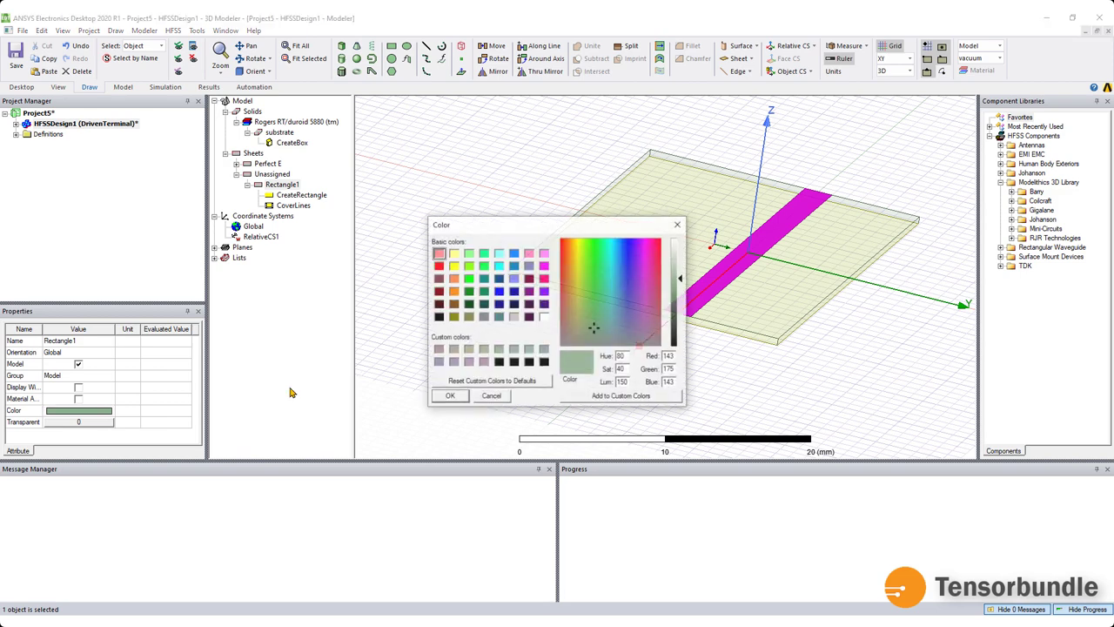
click(454, 265)
click(449, 396)
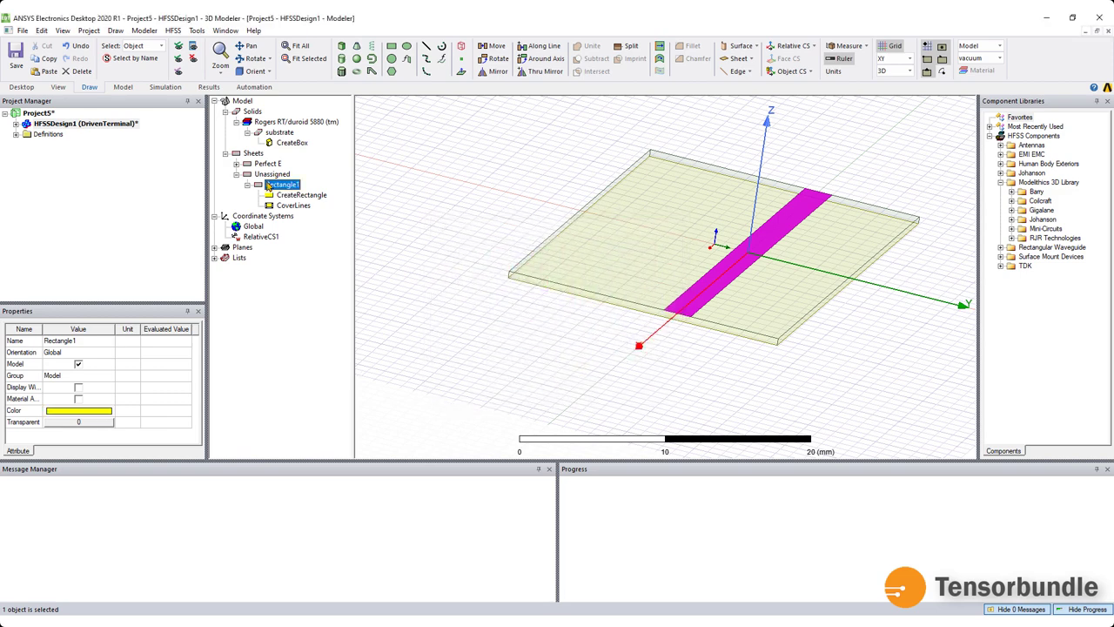
Rename Rectangle1 to M1
click(270, 174)
click(282, 184)
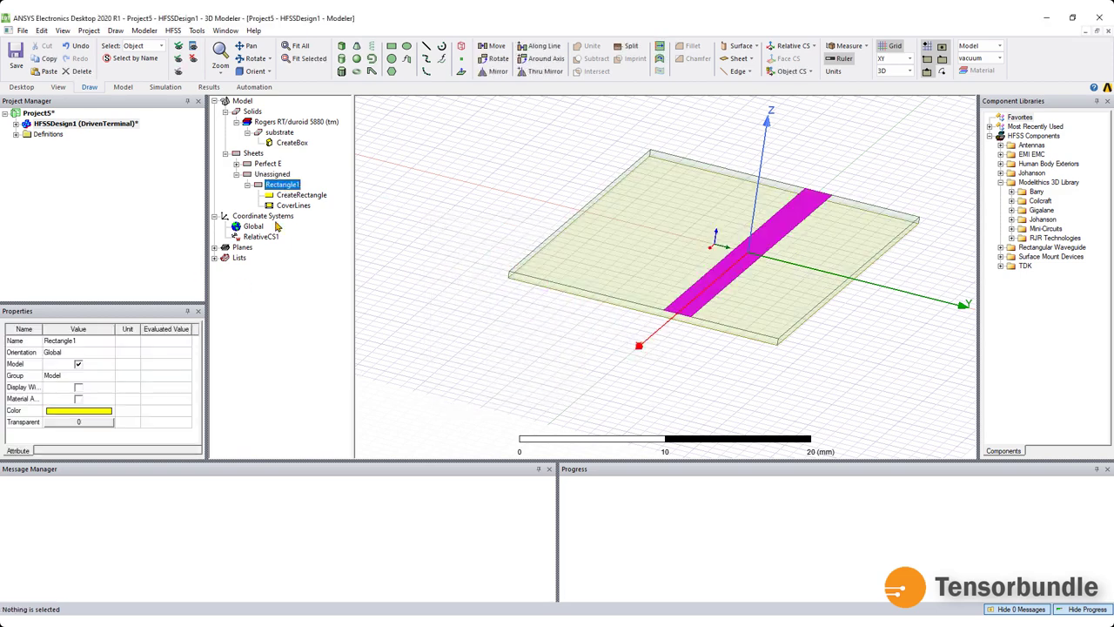
click(76, 343)
click(77, 343)
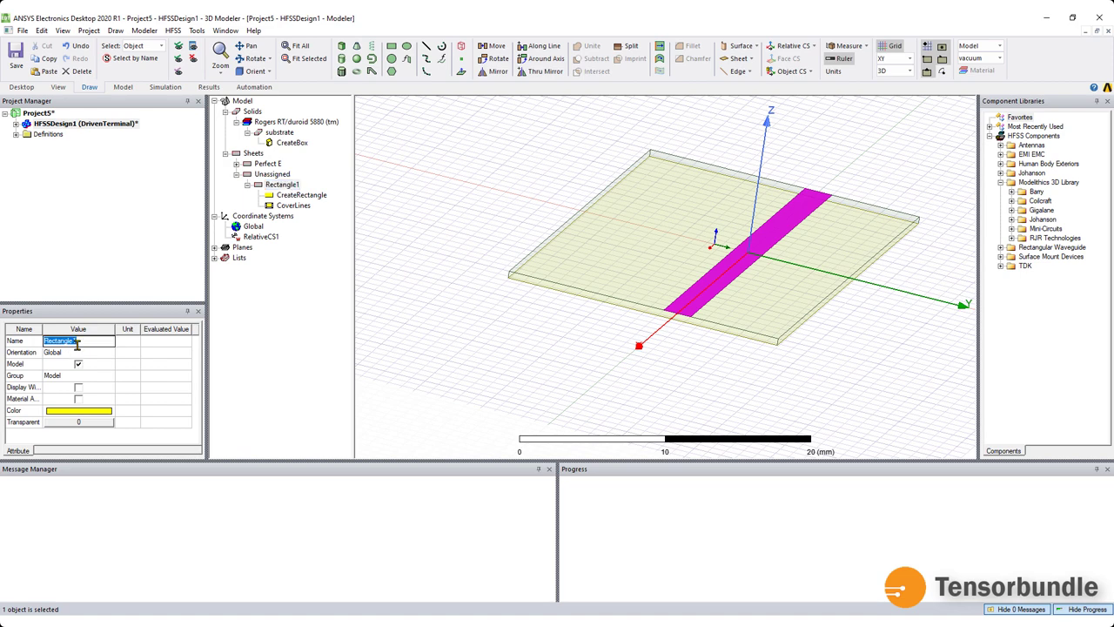
text(M1)
key(Return)
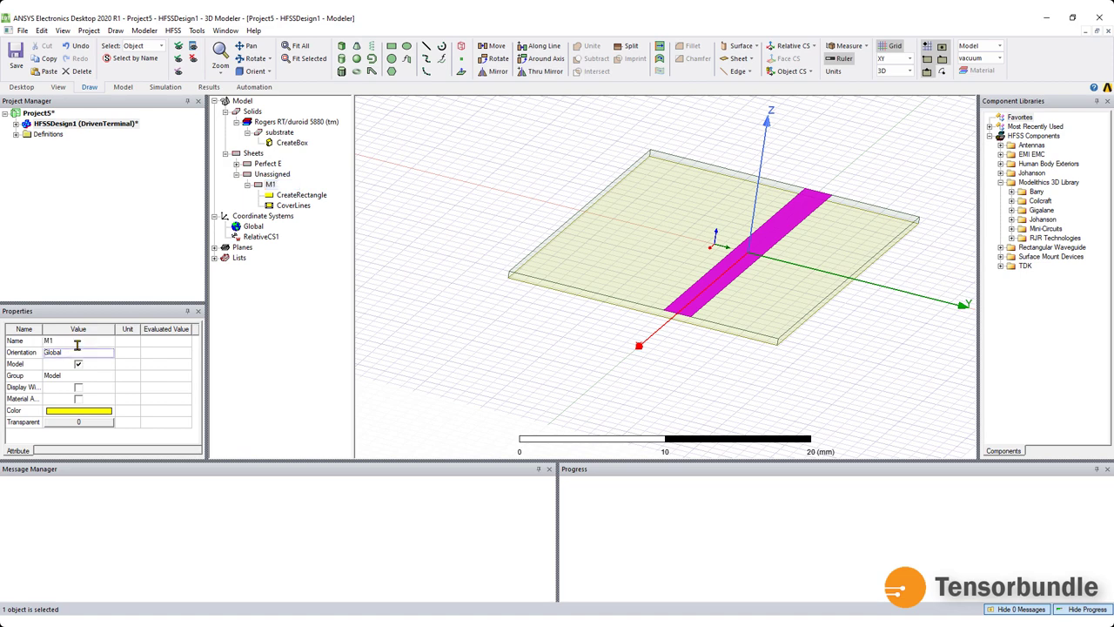
double_click(301, 195)
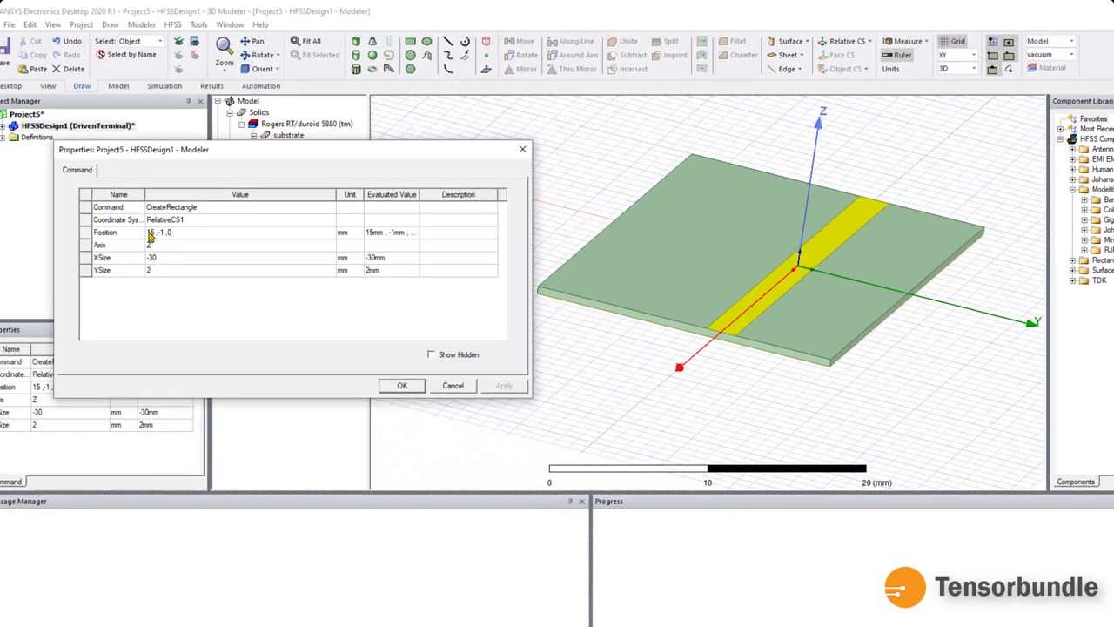
Set the strip's position x to -SL/2 and its XSize to SL
click(155, 227)
click(141, 277)
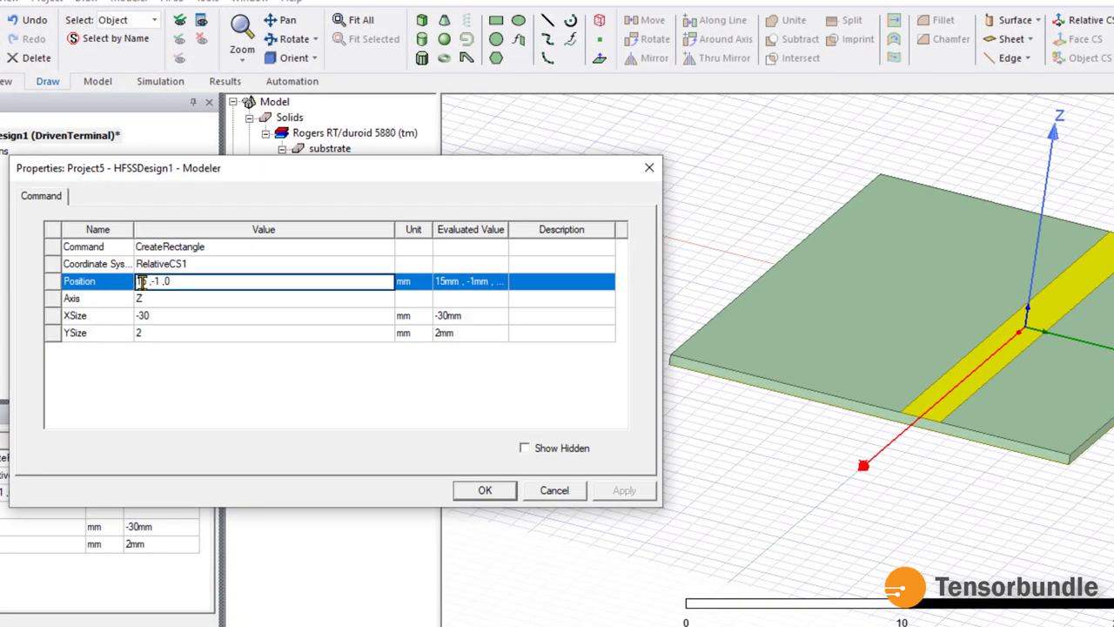
double_click(142, 281)
key(BackSpace)
text(S)
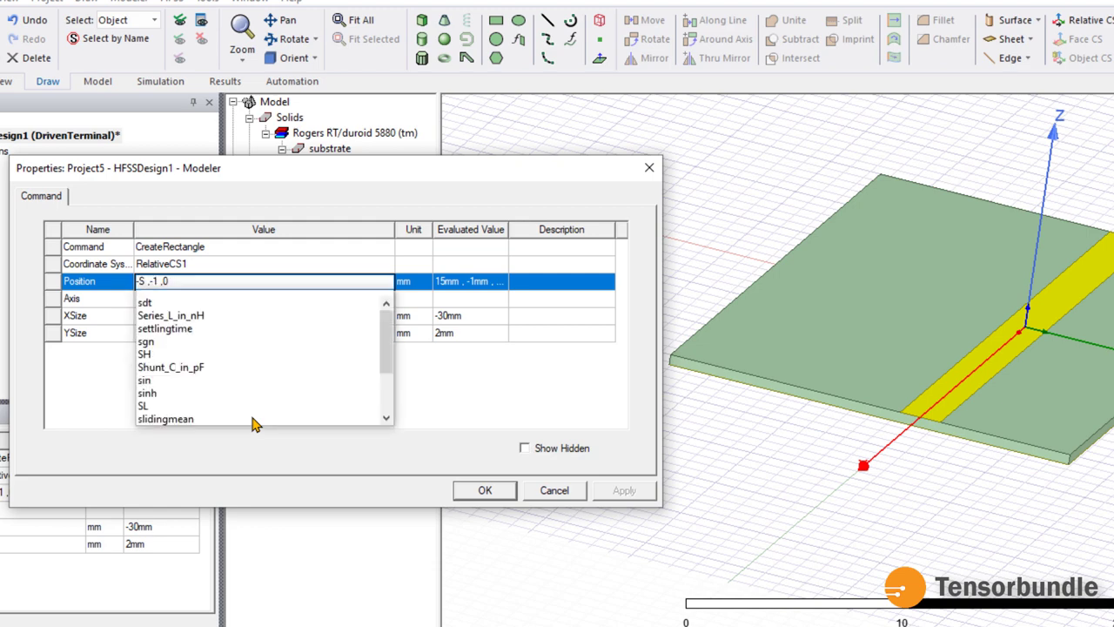
text(L/2)
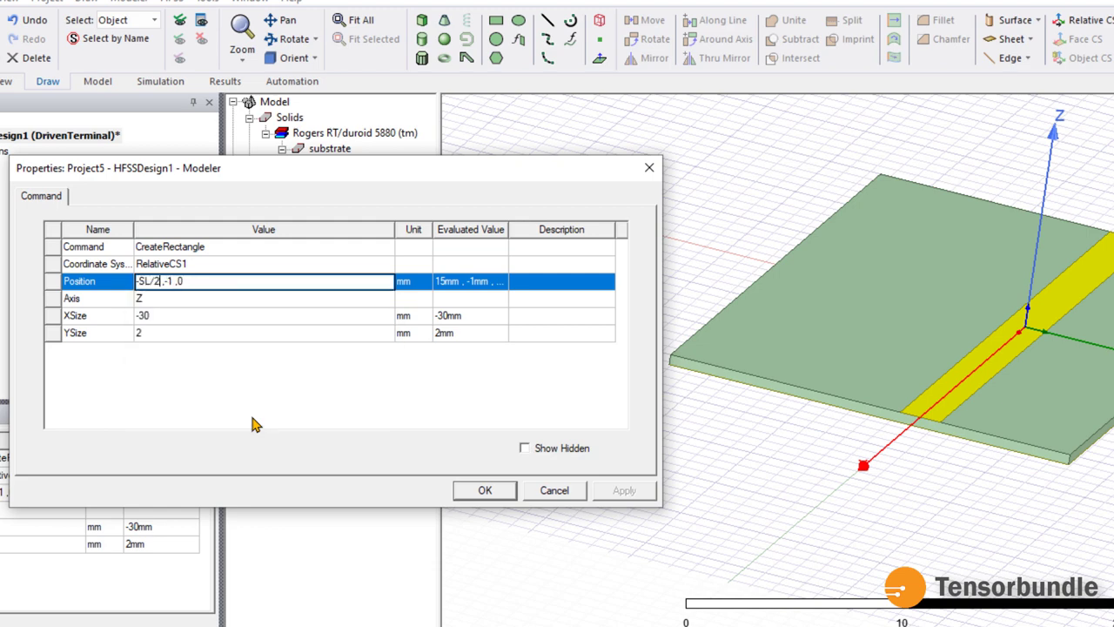
click(162, 314)
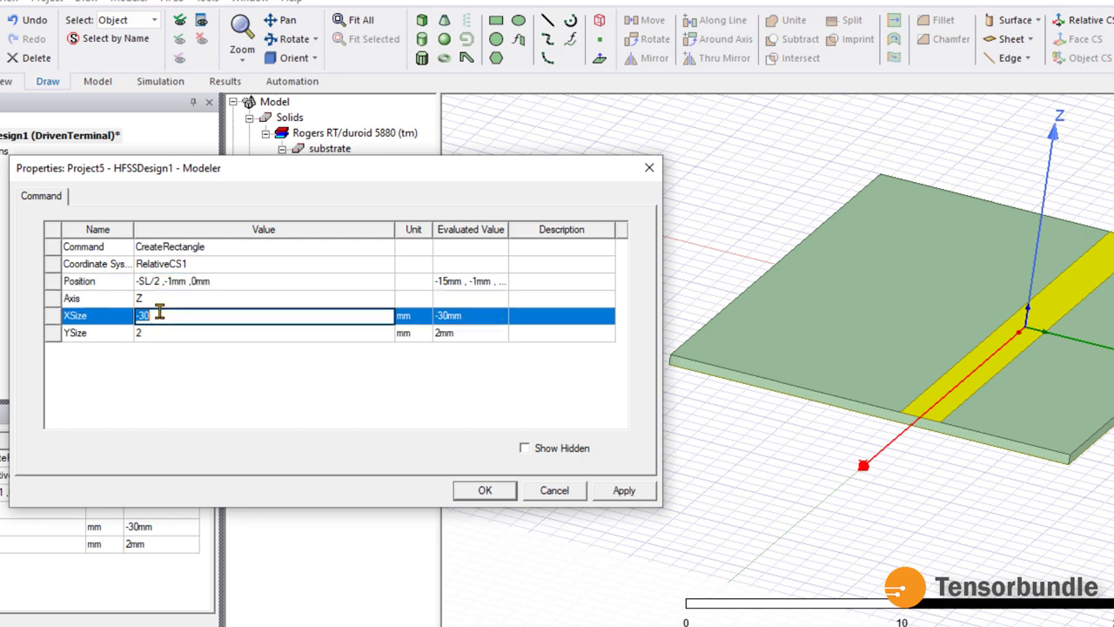
key(BackSpace)
text(SL)
click(179, 332)
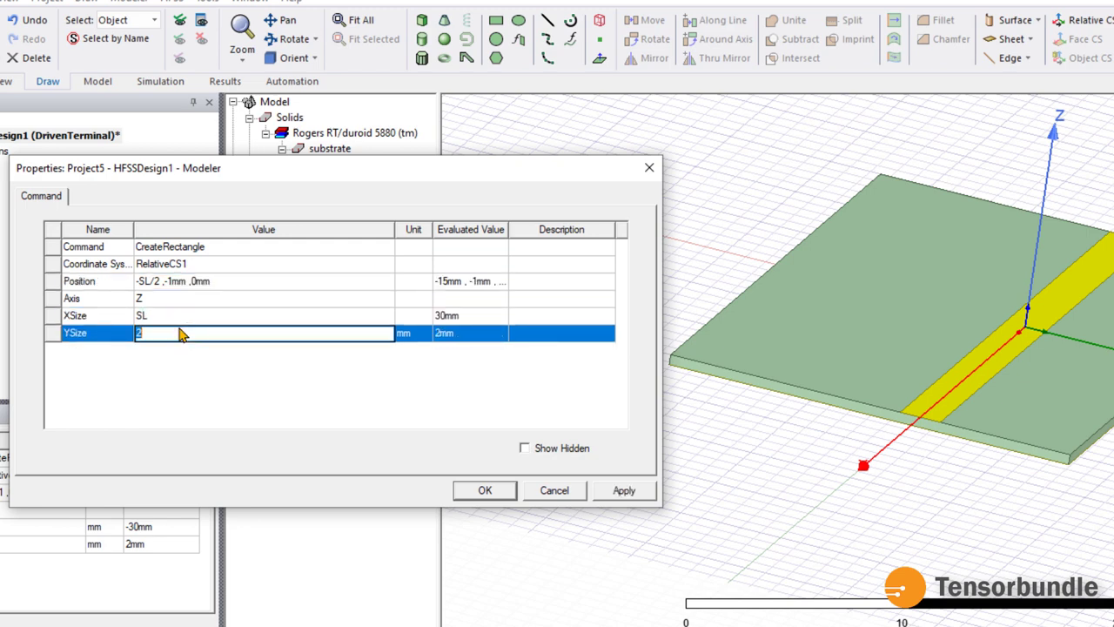
Set position y to -MW/2 with new variable MW = 1.54mm, YSize to MW, and apply
click(185, 282)
drag(185, 281, 167, 320)
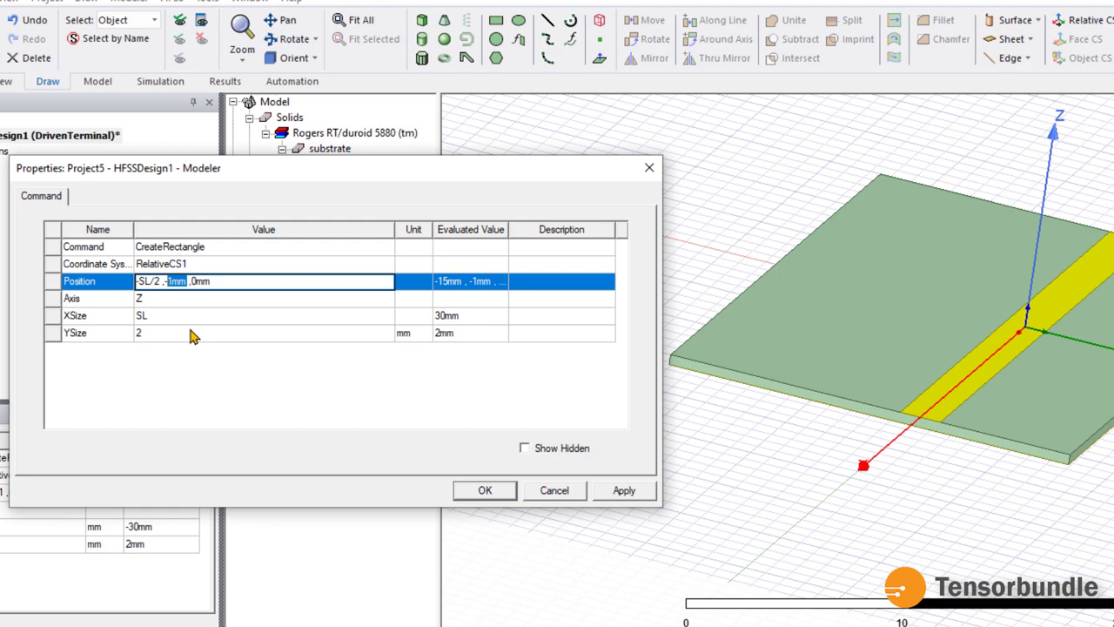
text(-m)
key(Escape)
key(BackSpace)
text(MW/2)
key(Return)
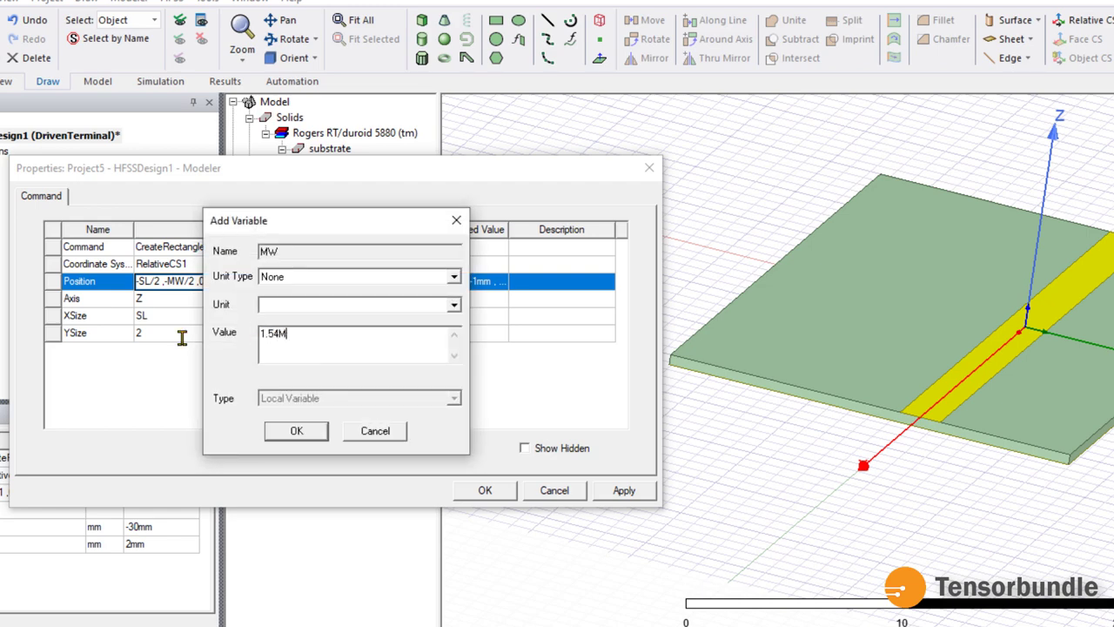
click(296, 430)
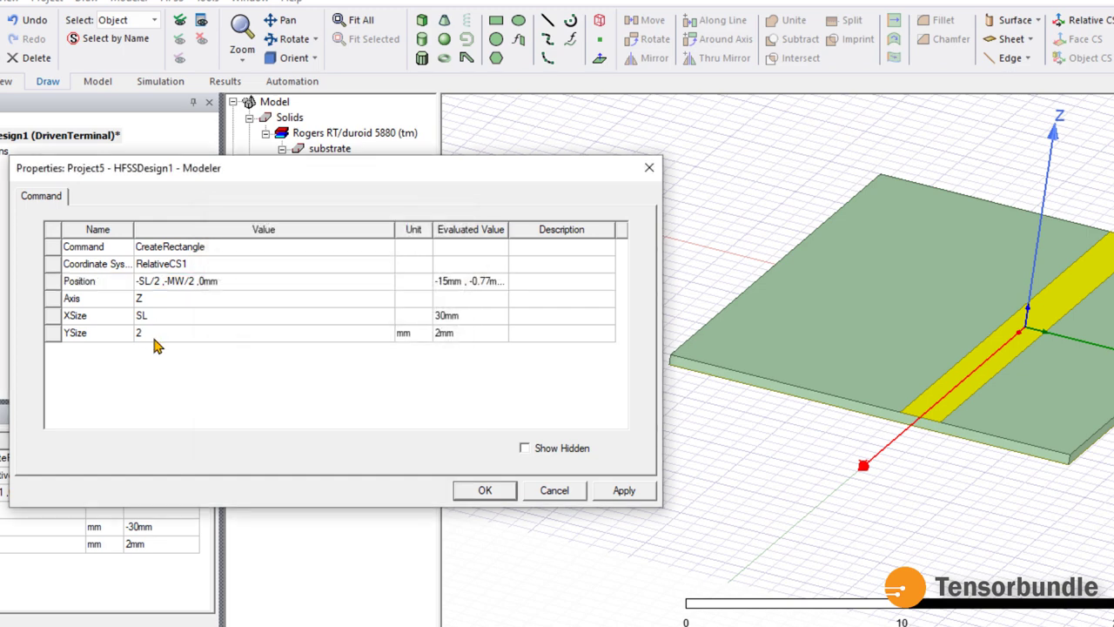
click(155, 342)
click(155, 338)
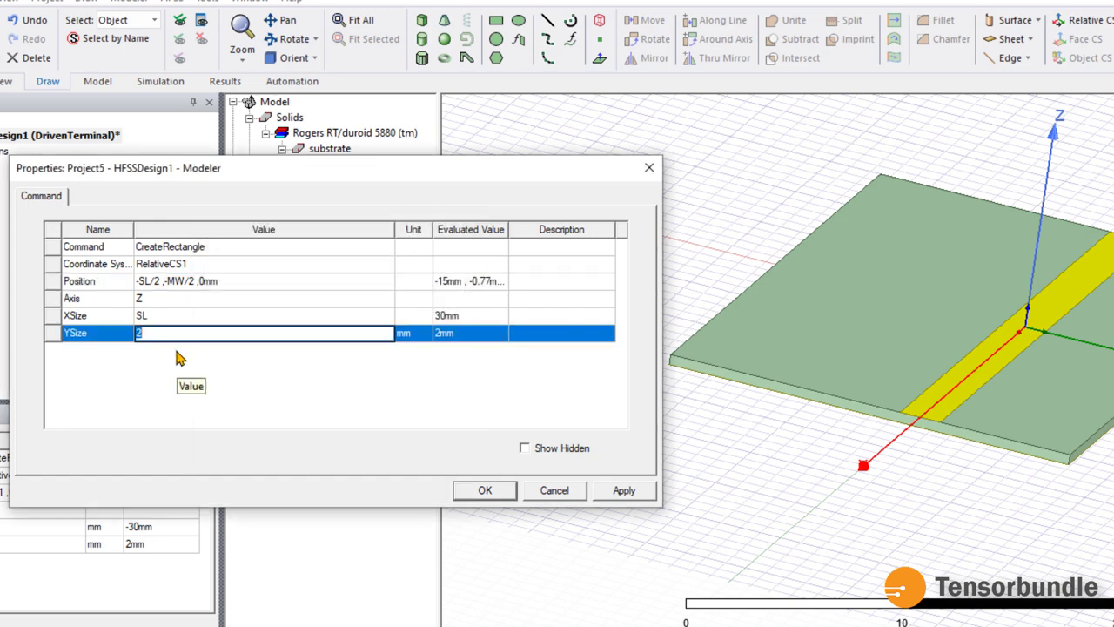
text(mw)
key(BackSpace)
key(BackSpace)
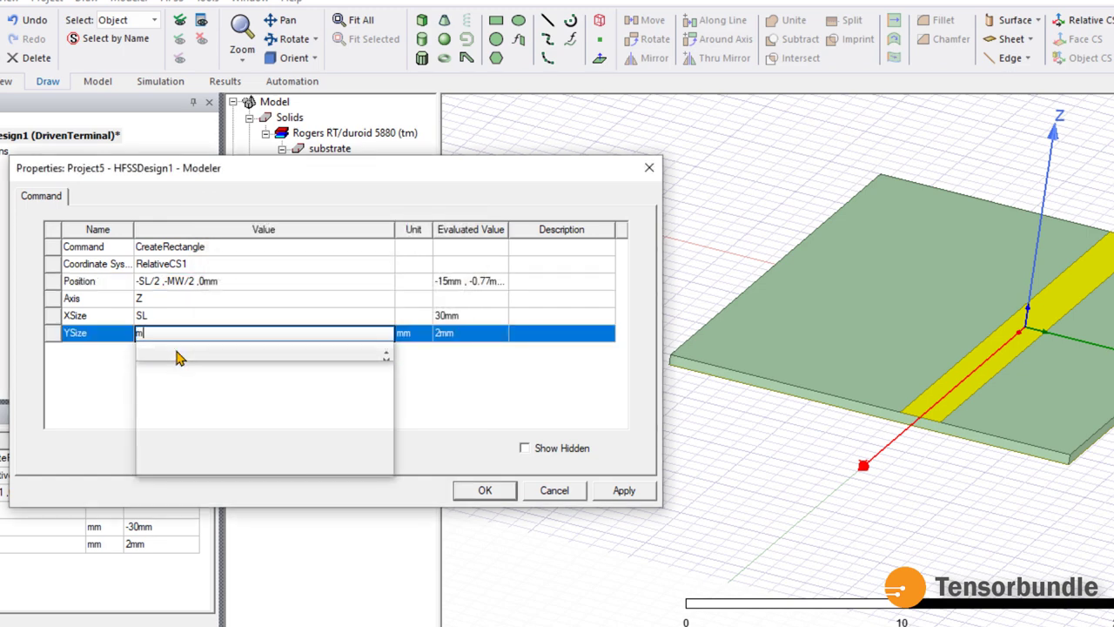
text(mw)
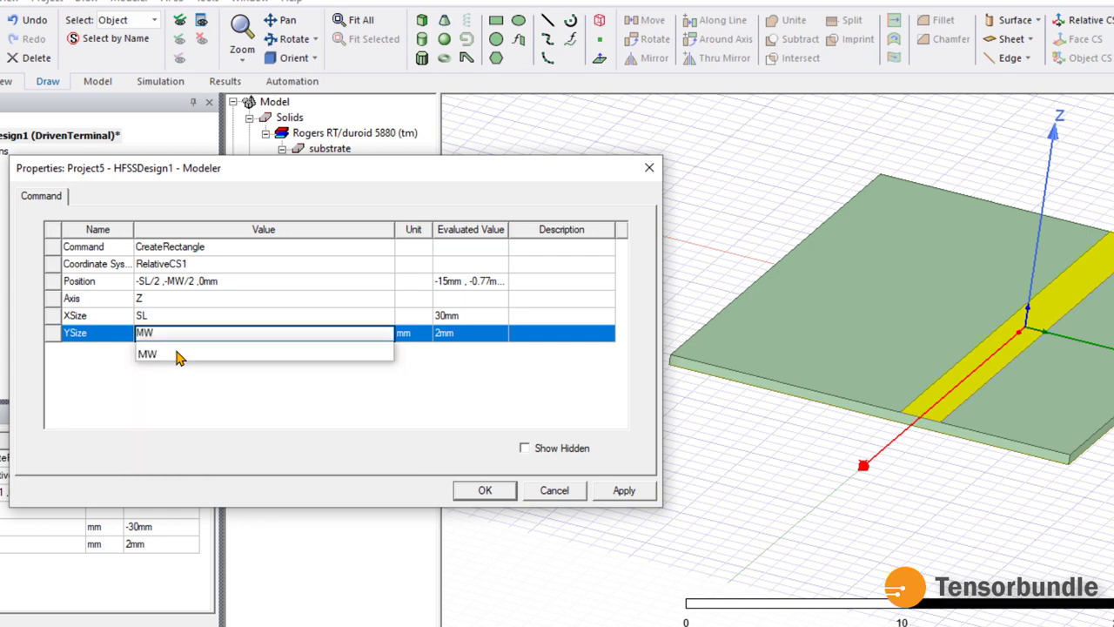
click(179, 354)
click(622, 492)
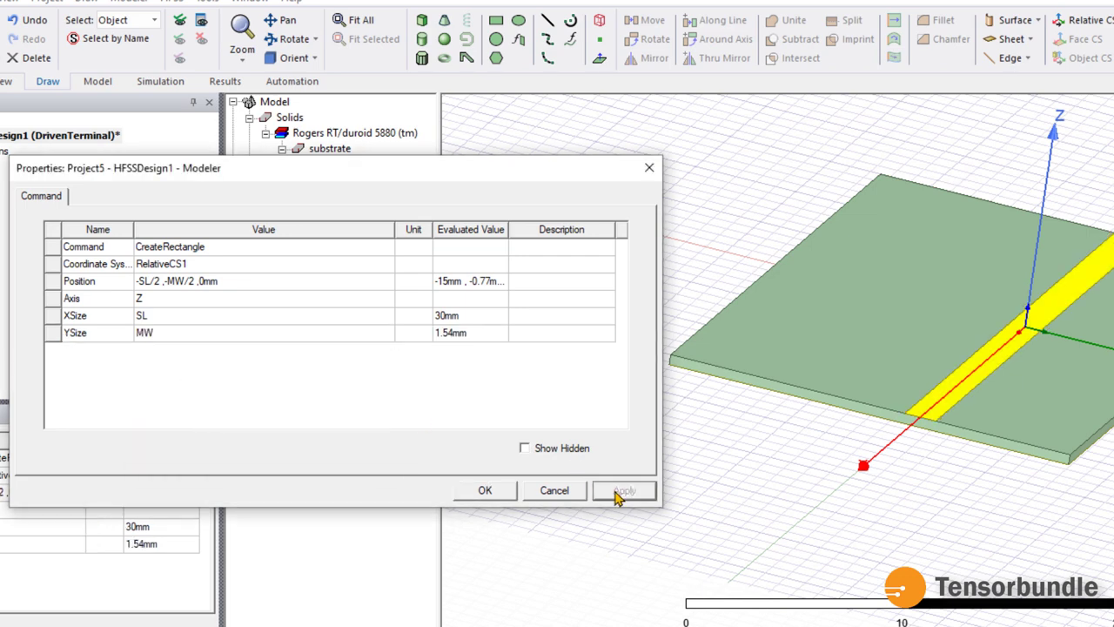
Assign a Perfect E boundary, PerfE2, to the M1 strip
click(485, 492)
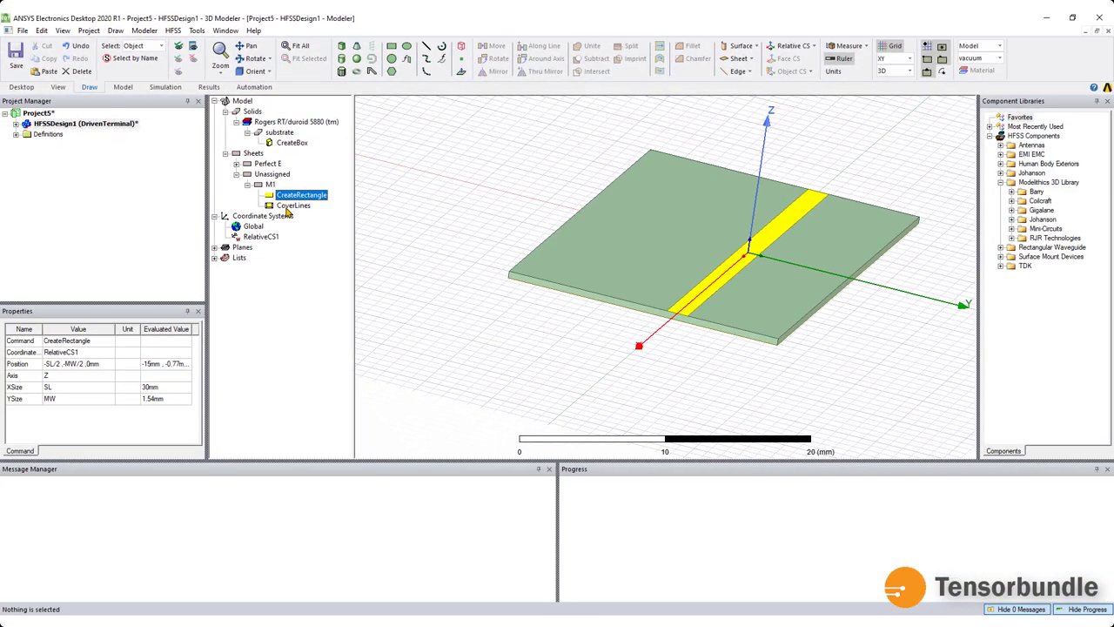
right_click(270, 185)
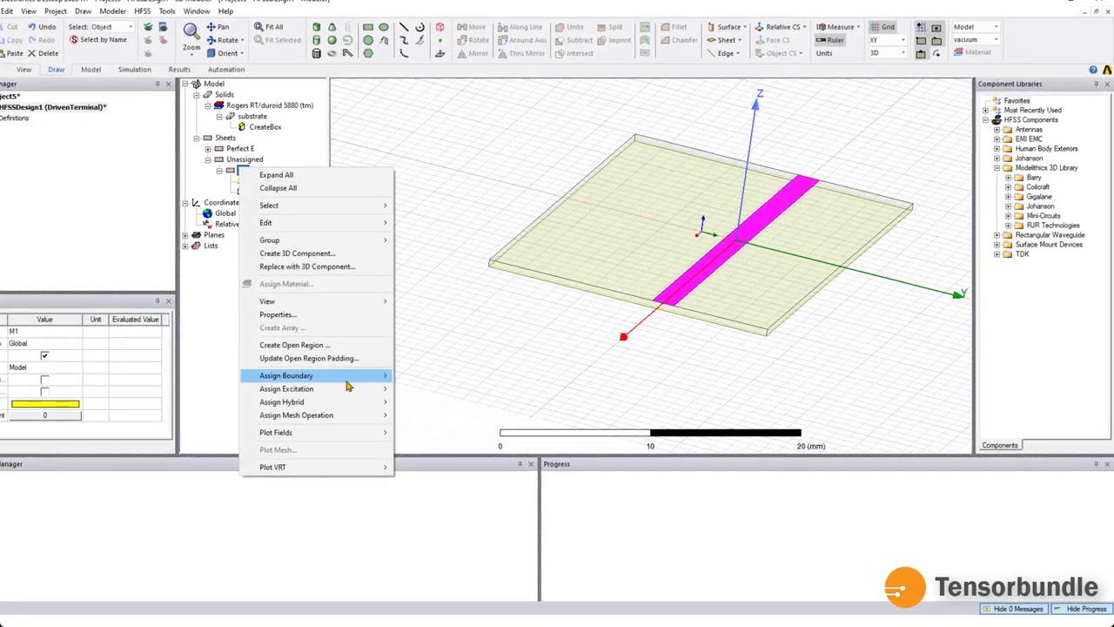
mouse_move(340, 398)
mouse_move(131, 322)
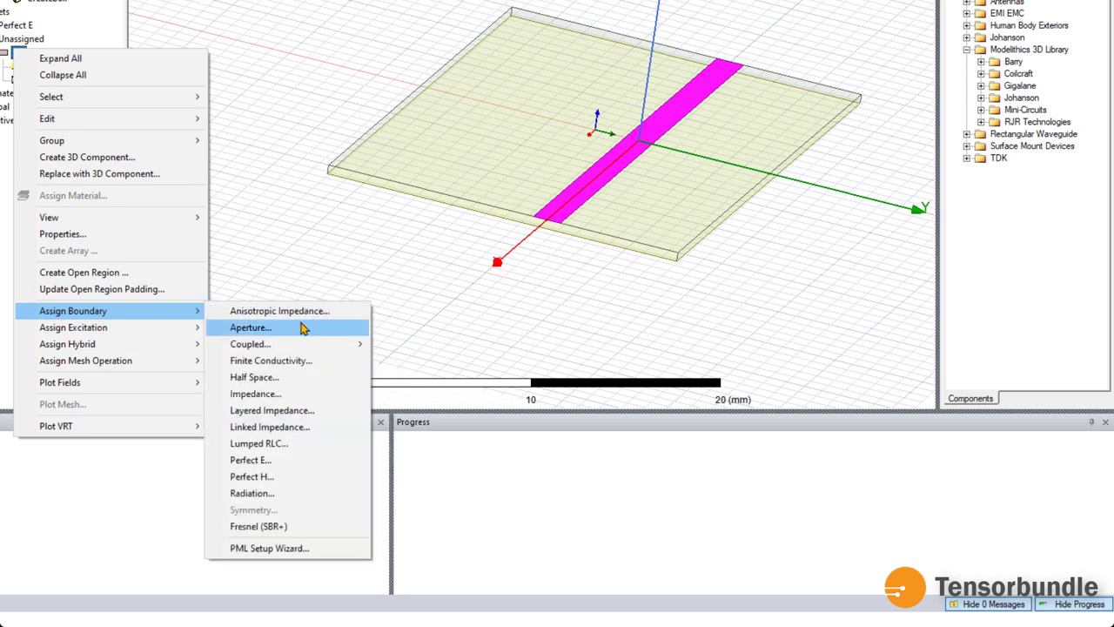
click(283, 460)
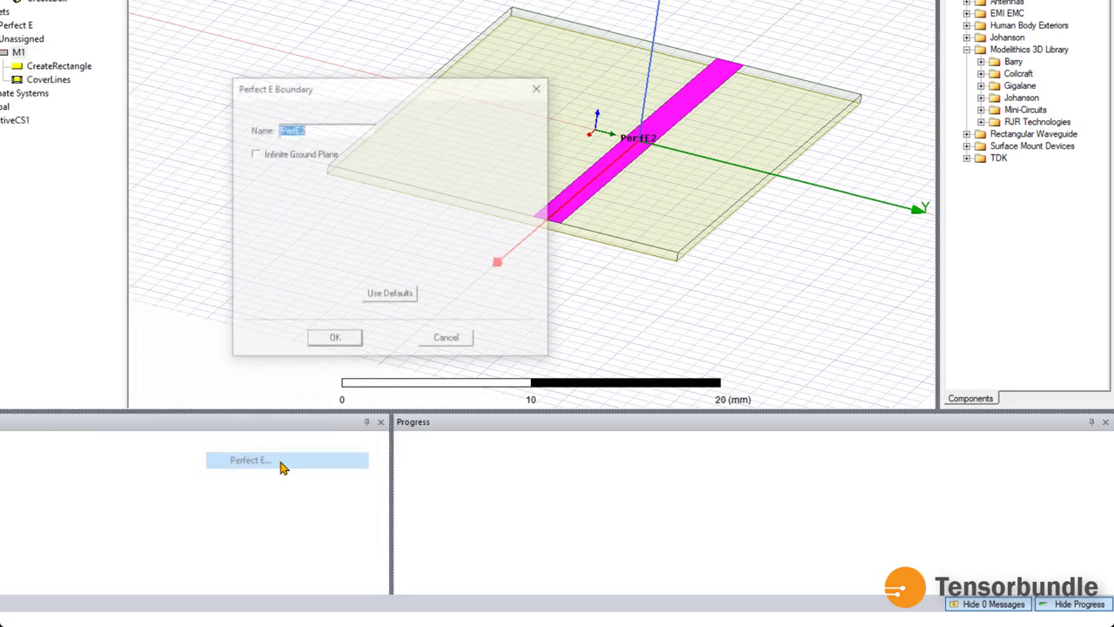
click(334, 341)
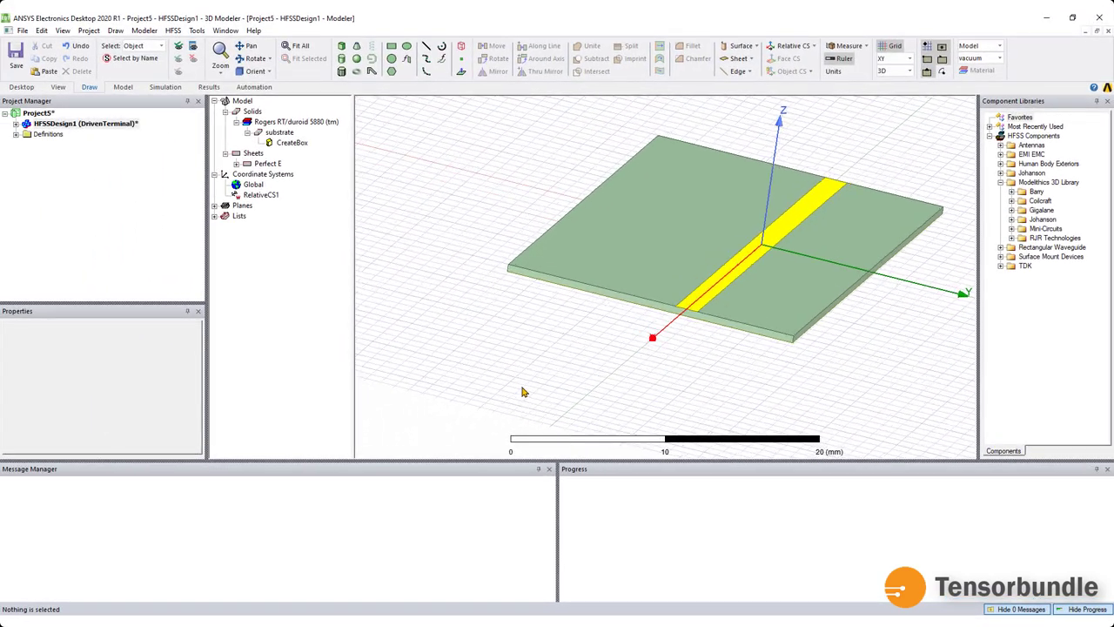
Create RelativeCS2 with its origin at the midpoint of the feed strip's front edge
scroll(570, 359, down, 2)
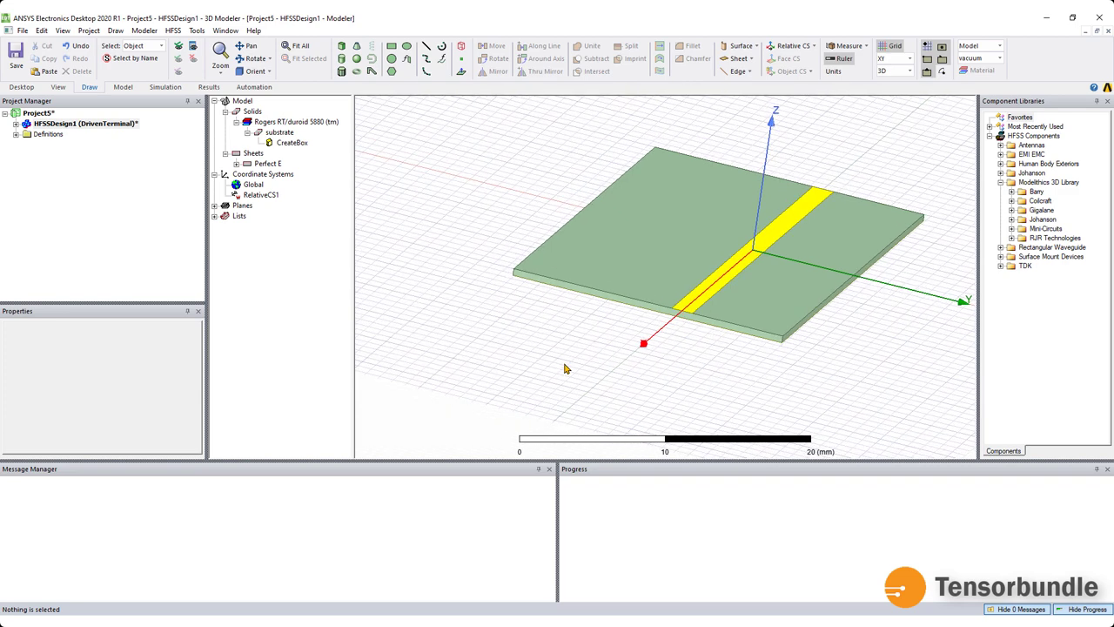
scroll(564, 368, up, 2)
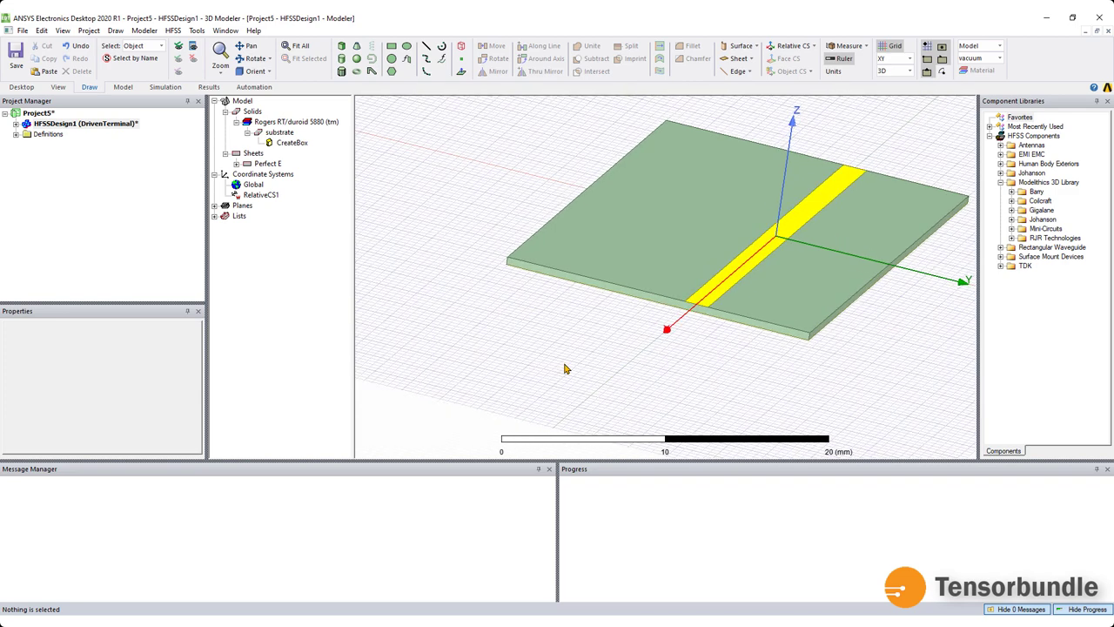
scroll(551, 368, down, 2)
scroll(727, 360, up, 6)
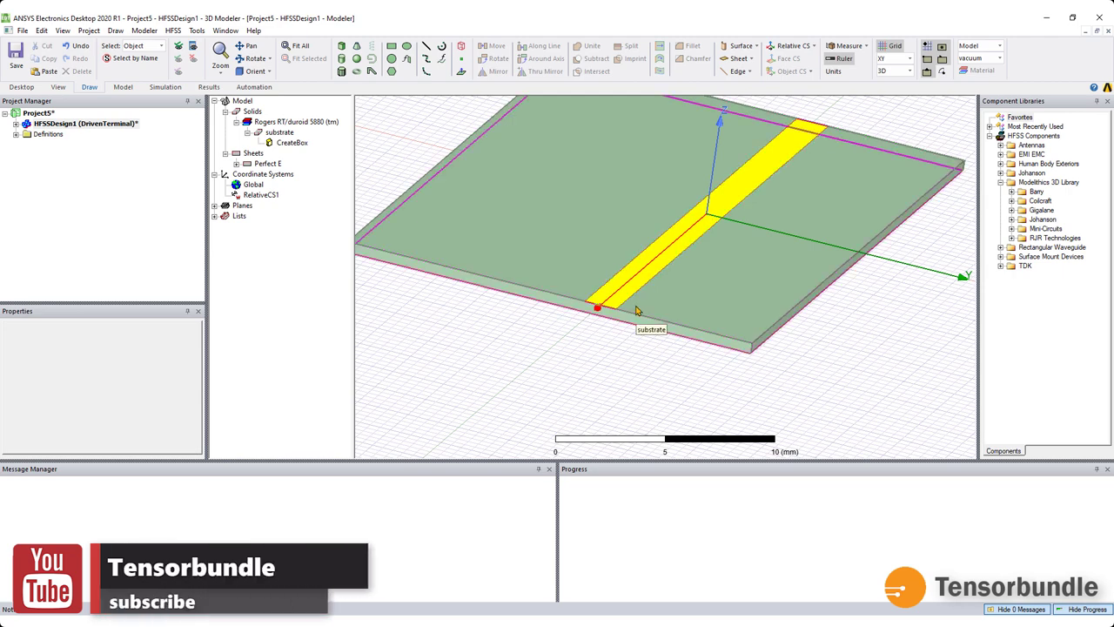
scroll(714, 316, up, 1)
click(845, 45)
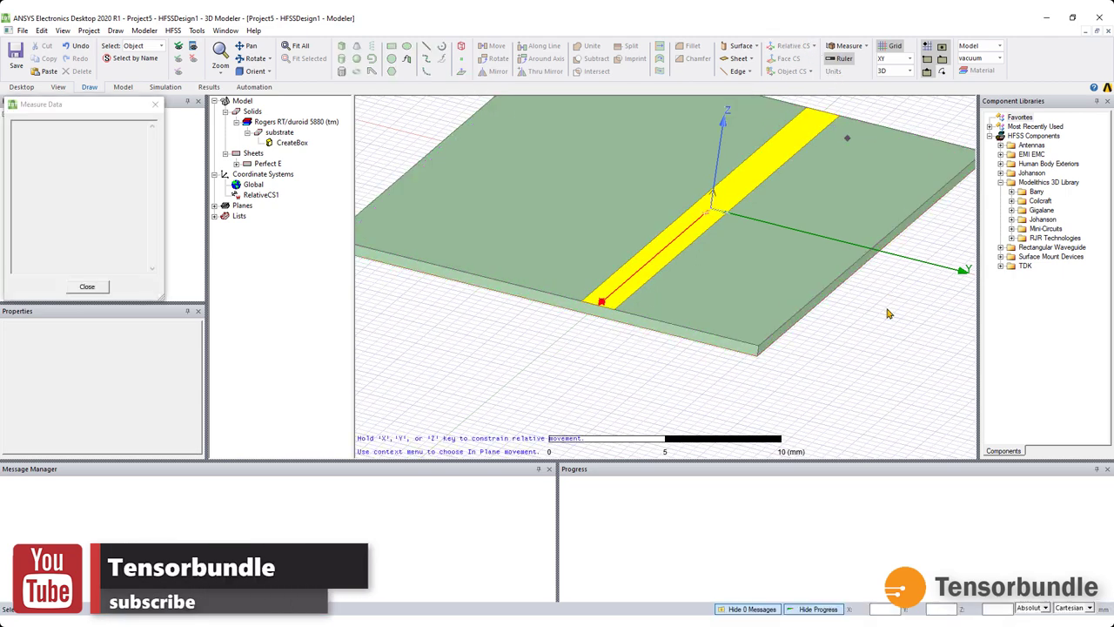
click(598, 306)
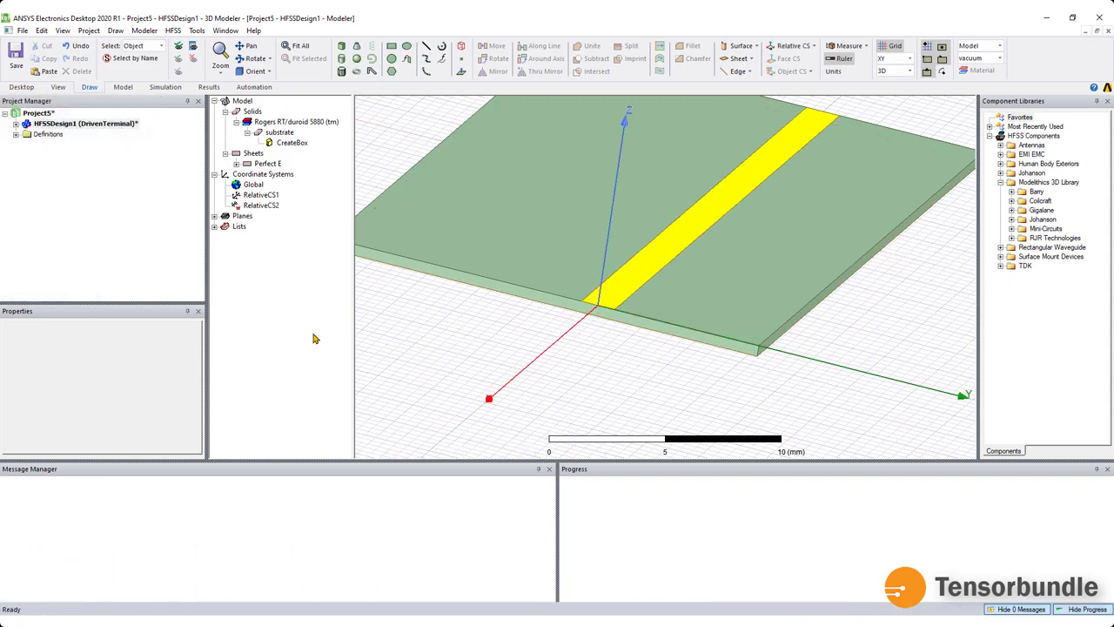
Set RelativeCS2's origin to -SL/2, 0mm, 0mm
double_click(272, 207)
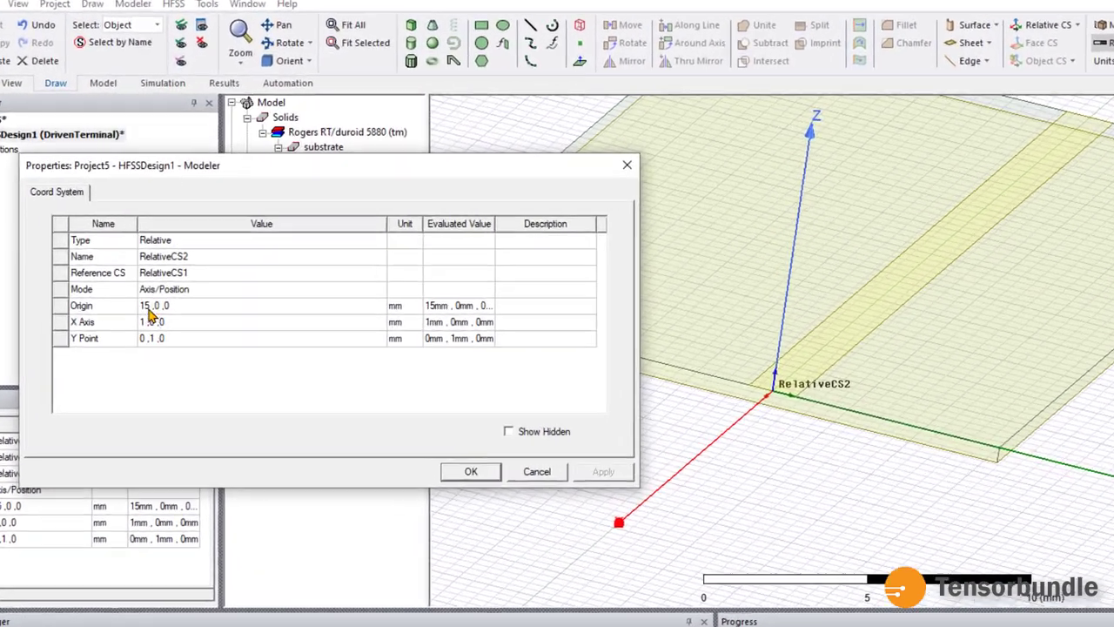
double_click(148, 310)
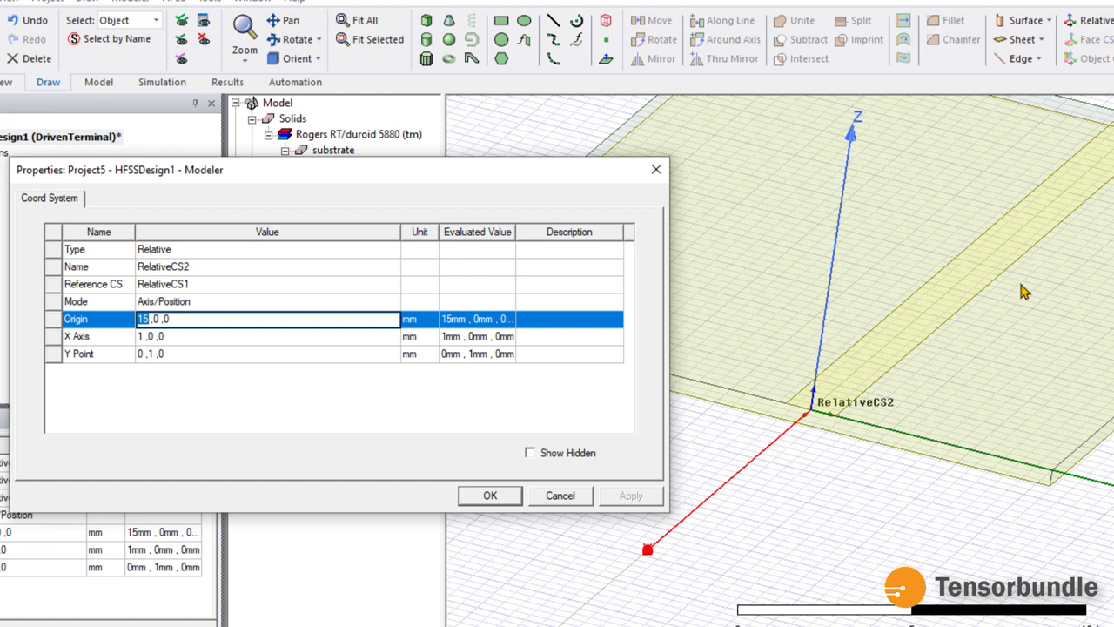
key(BackSpace)
text(wi)
key(BackSpace)
key(BackSpace)
text(-SL/2)
click(169, 322)
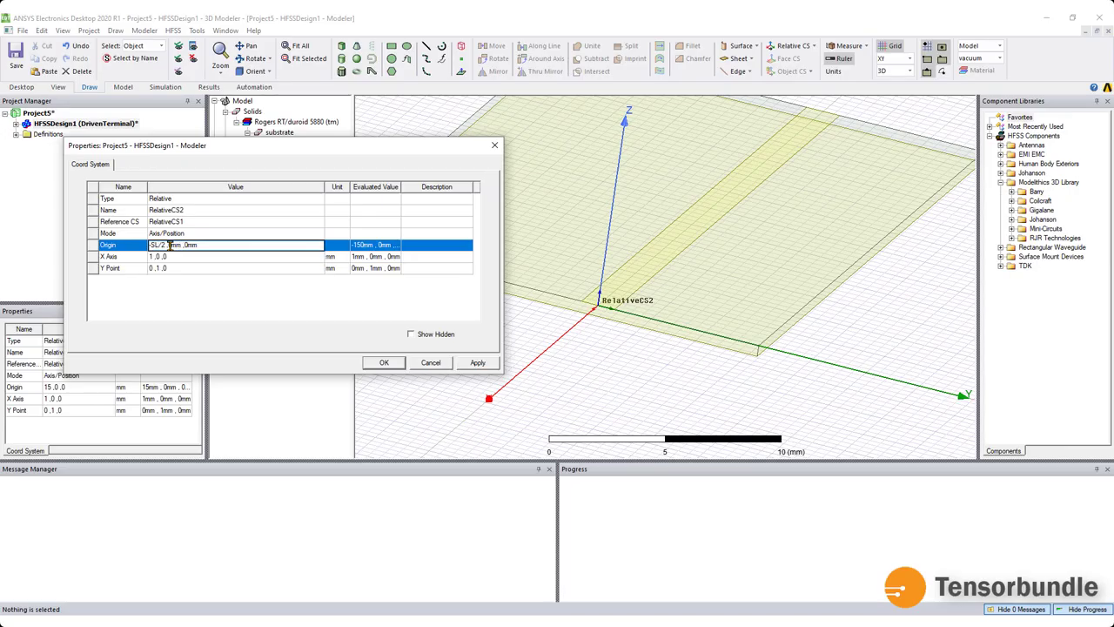
key(Tab)
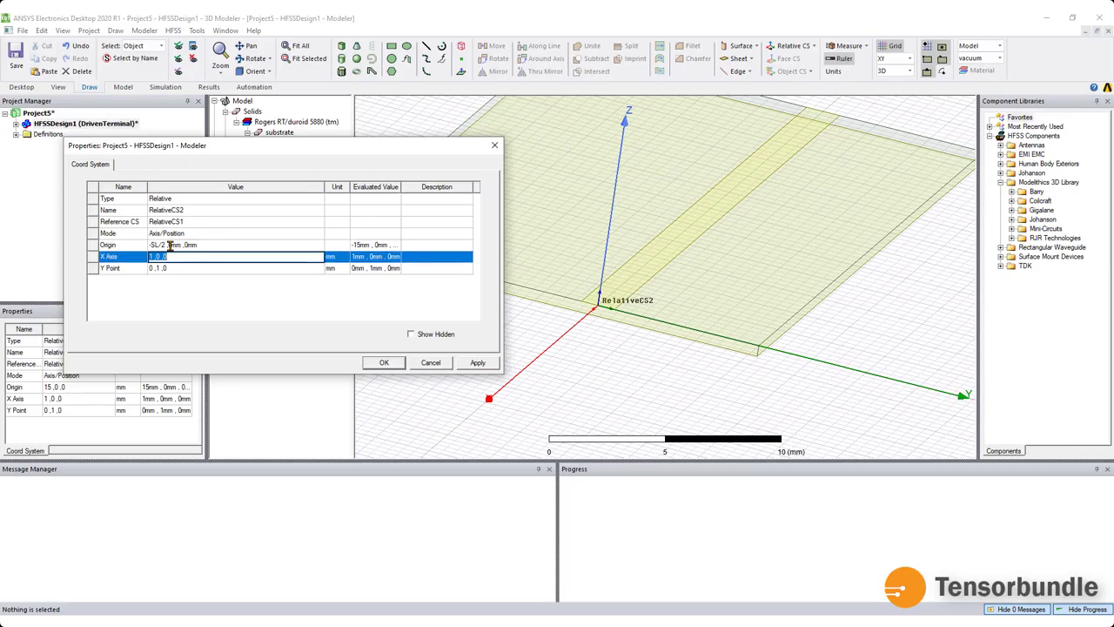
click(391, 364)
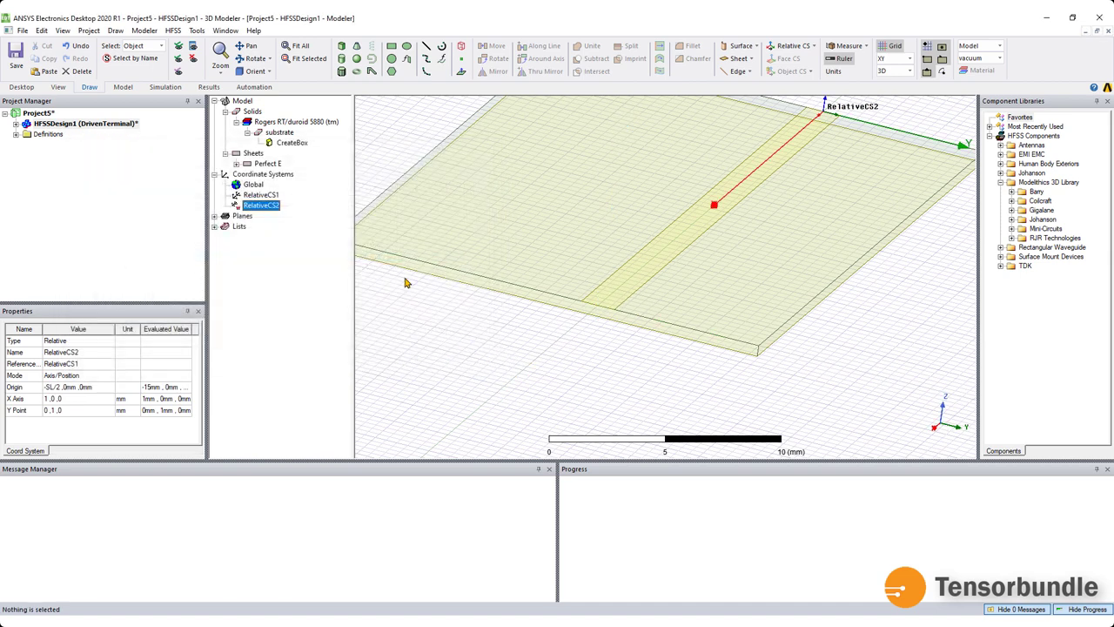
Correct RelativeCS2's origin to SL/2, 0mm, 0mm by removing the minus sign
double_click(254, 208)
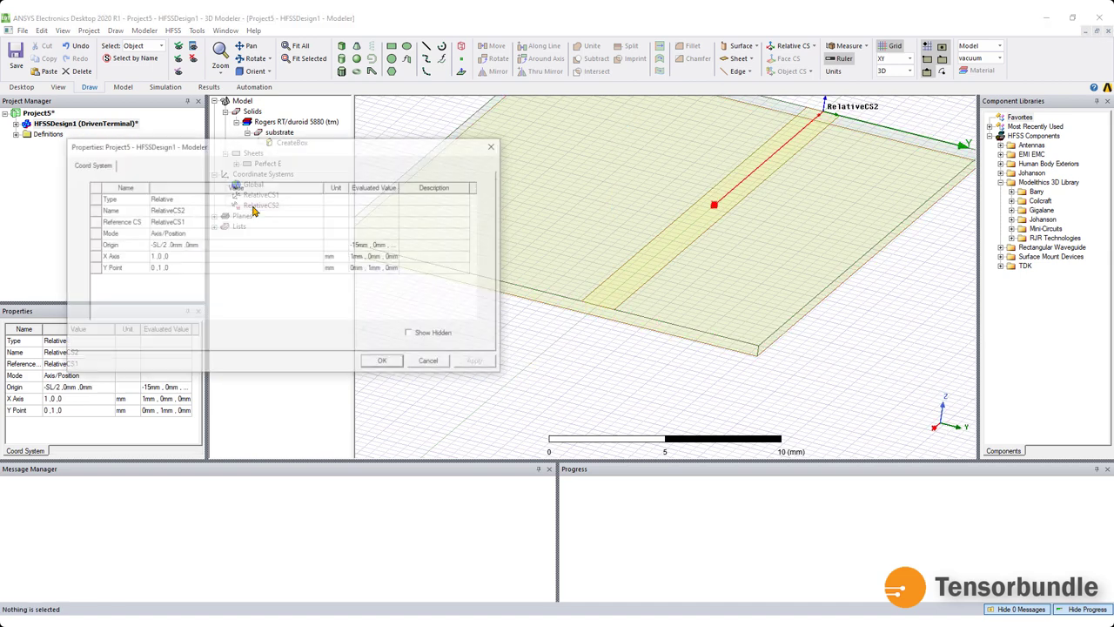
click(151, 245)
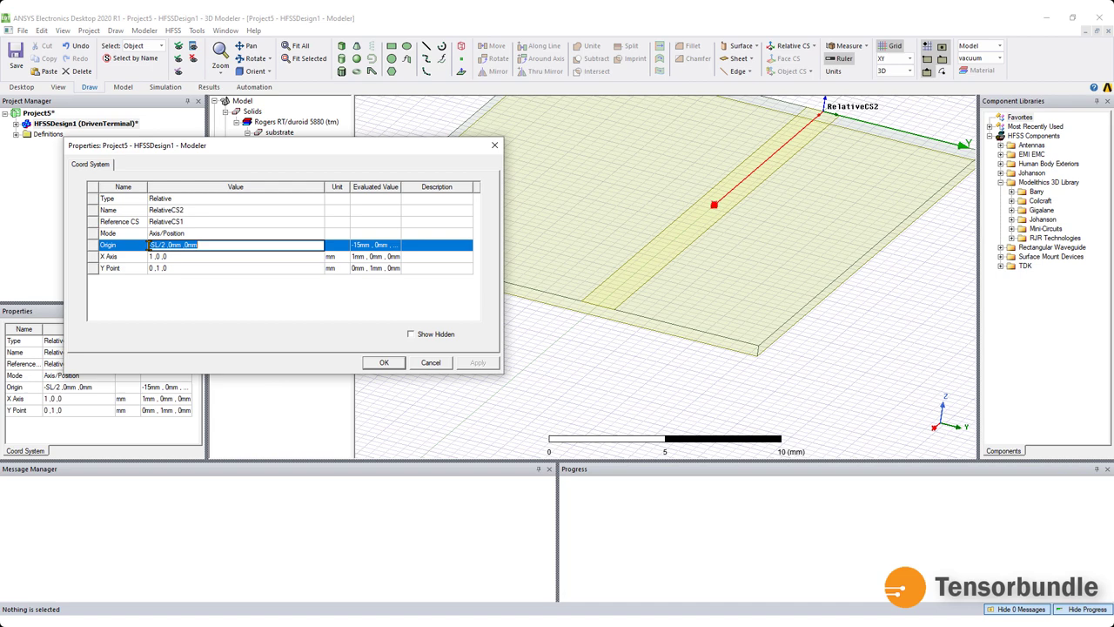
click(150, 245)
key(BackSpace)
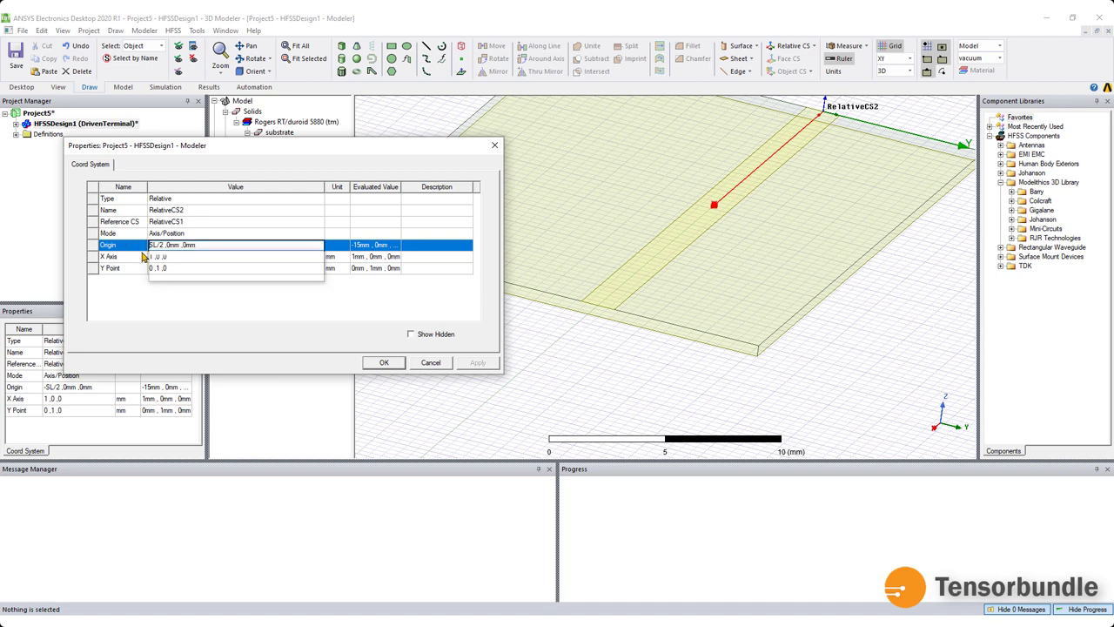
click(275, 311)
click(379, 364)
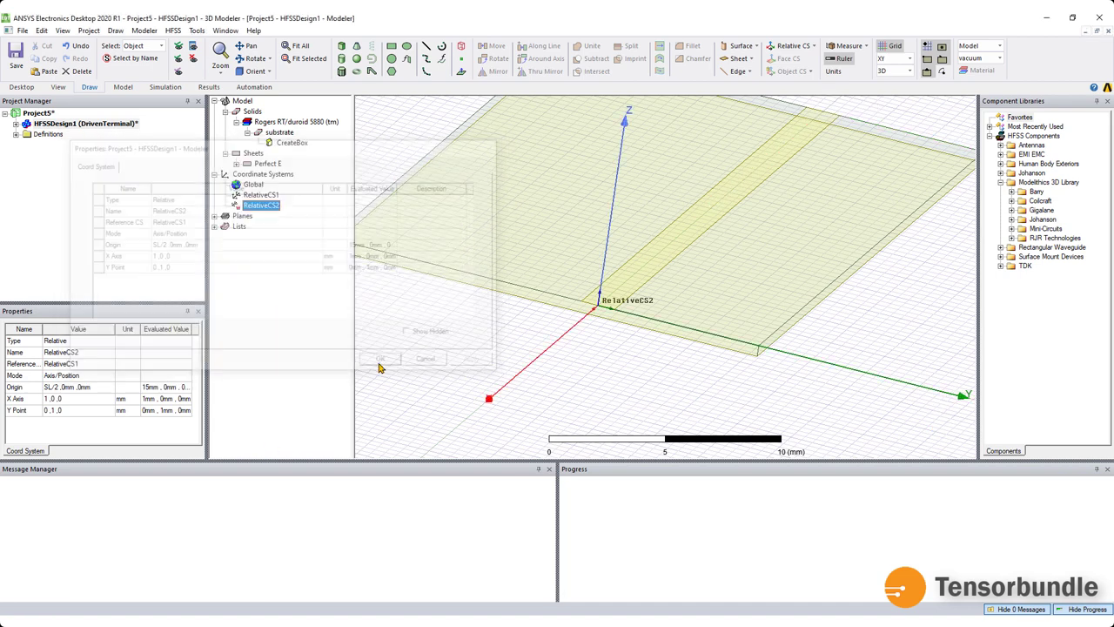
scroll(578, 364, up, 5)
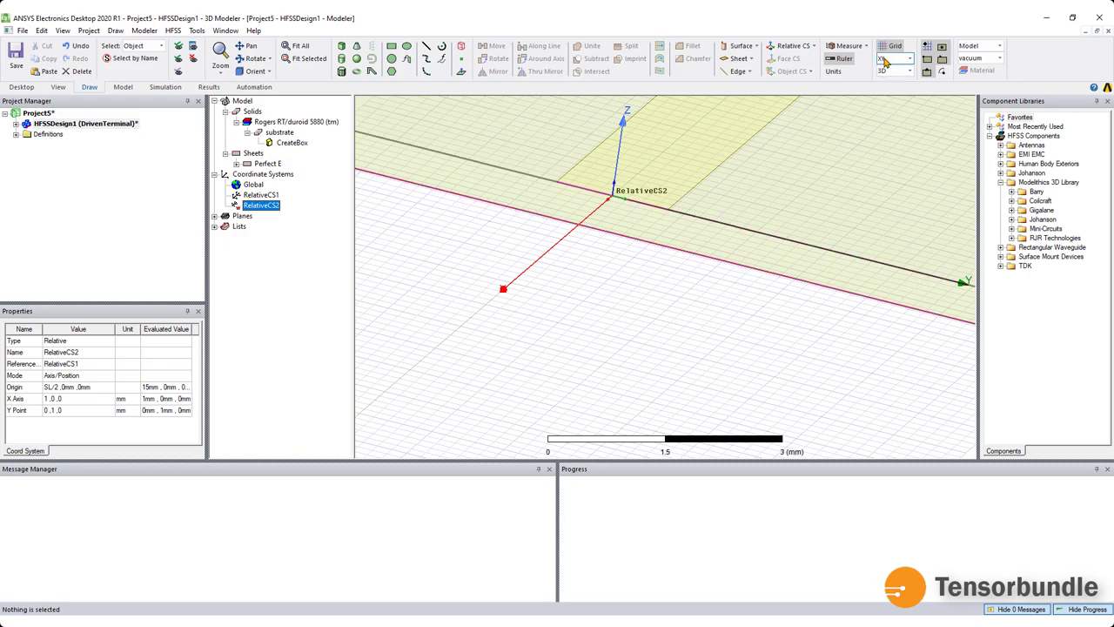
On the YZ drawing plane, draw Rectangle1 across the M1 strip's end at RelativeCS2
click(907, 59)
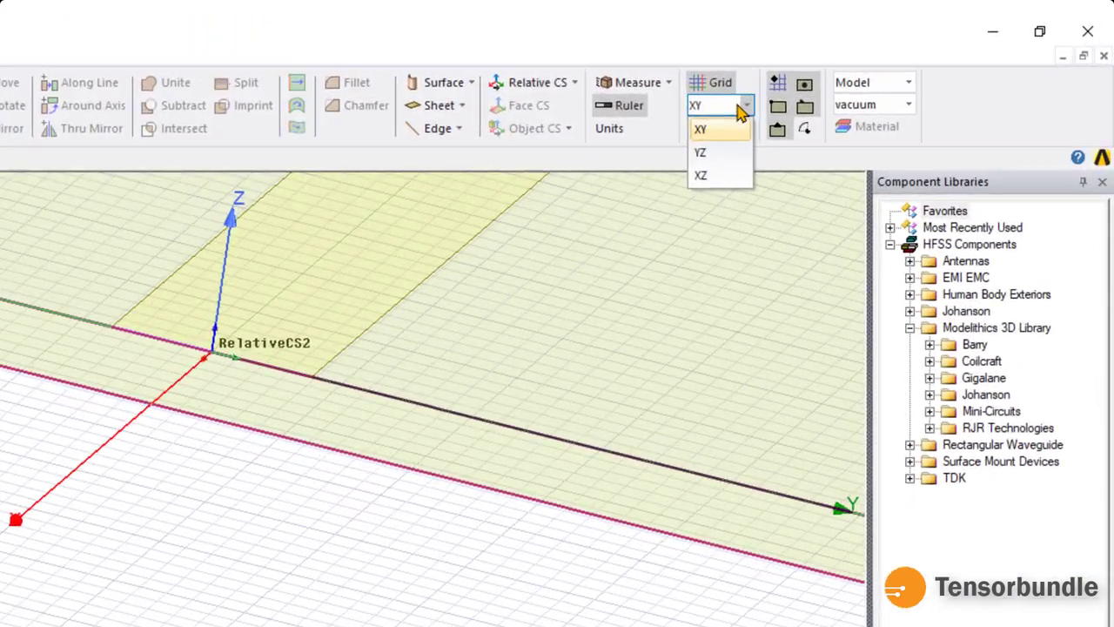
click(712, 158)
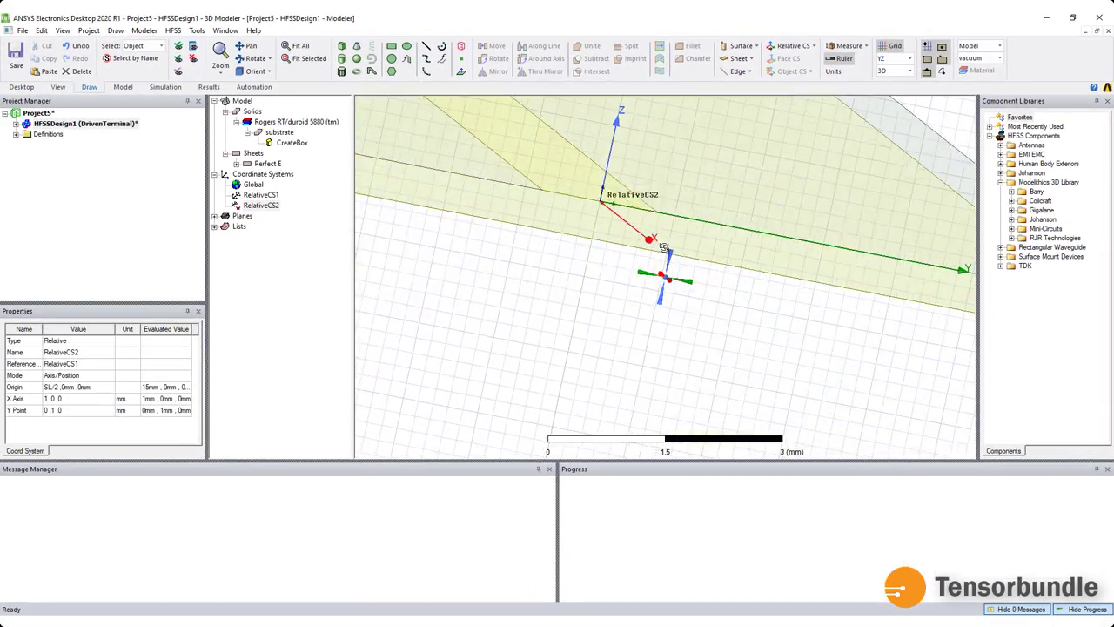
click(656, 246)
click(391, 46)
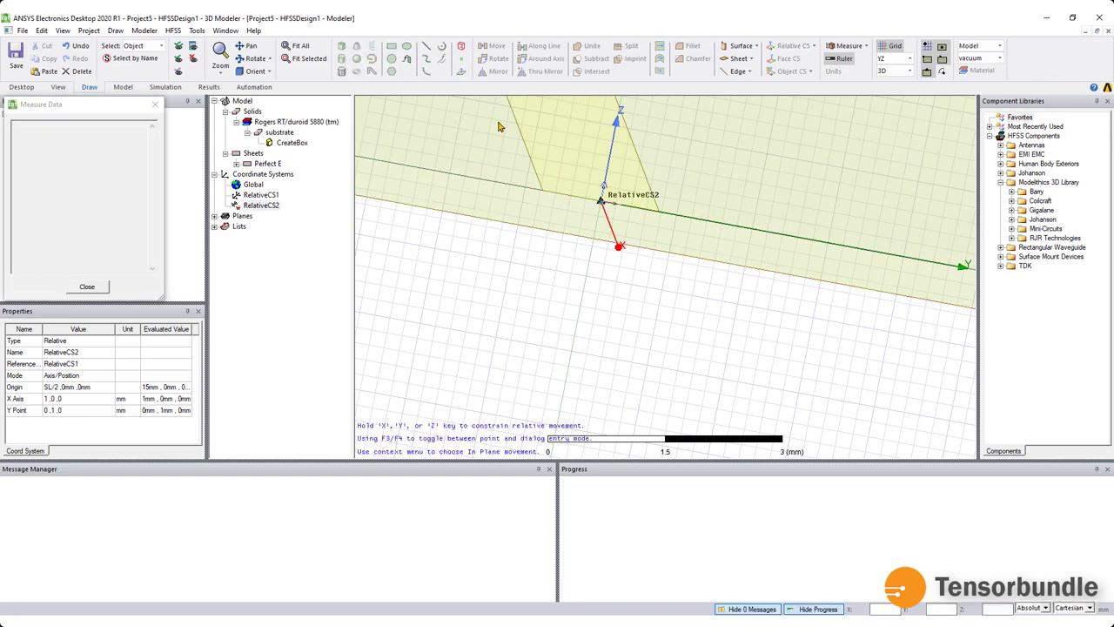
click(541, 192)
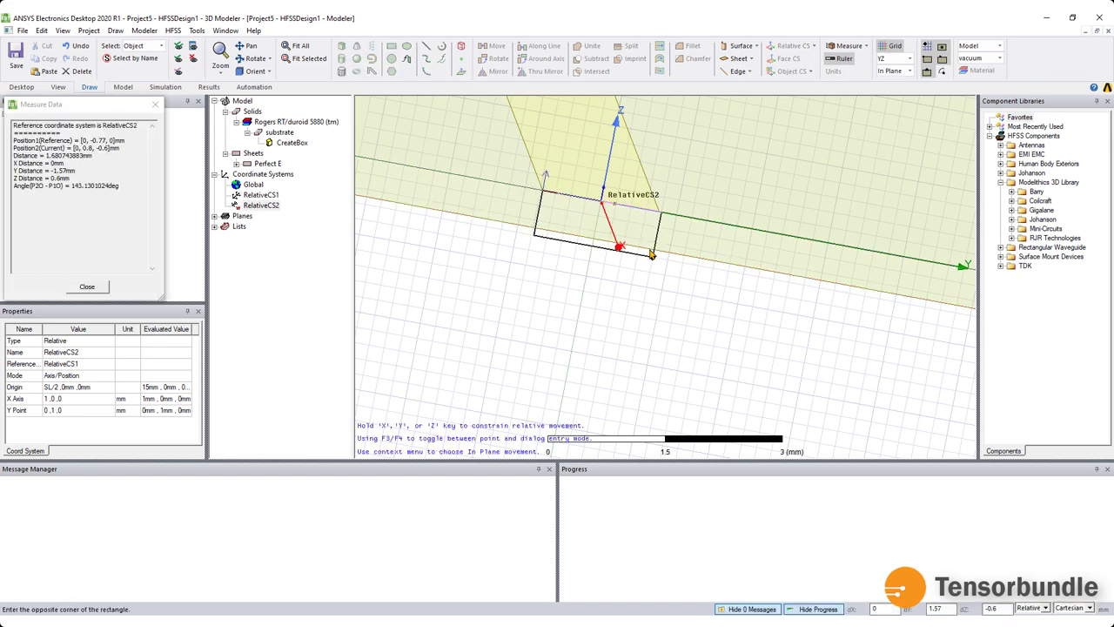
click(648, 253)
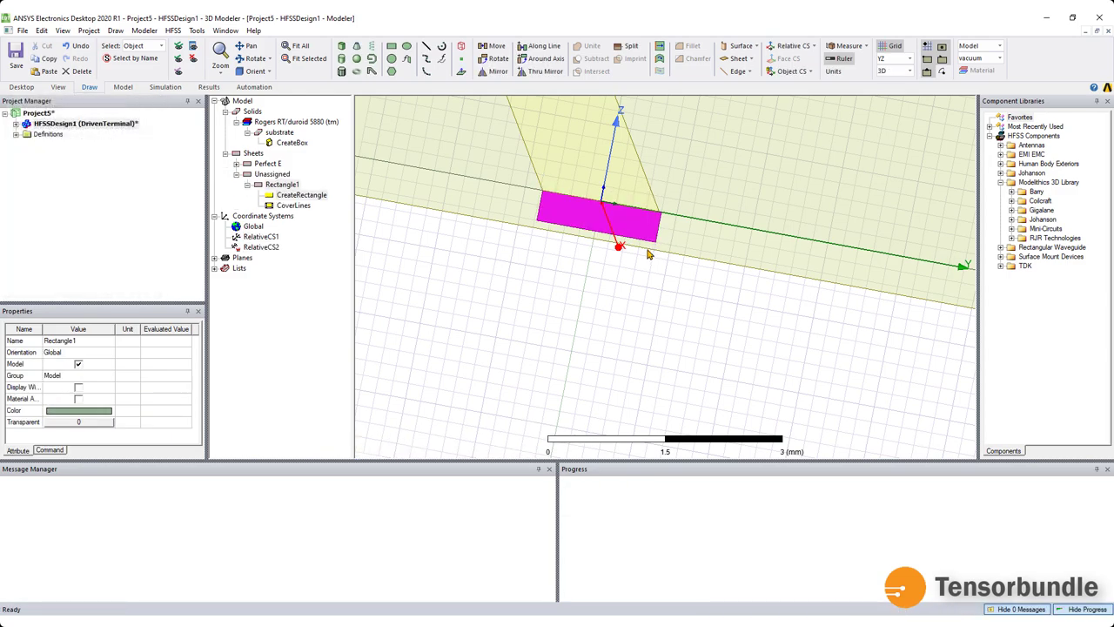
In CreateRectangle properties, set Position to 0, -MW/2, 0 and YSize to MW
double_click(294, 198)
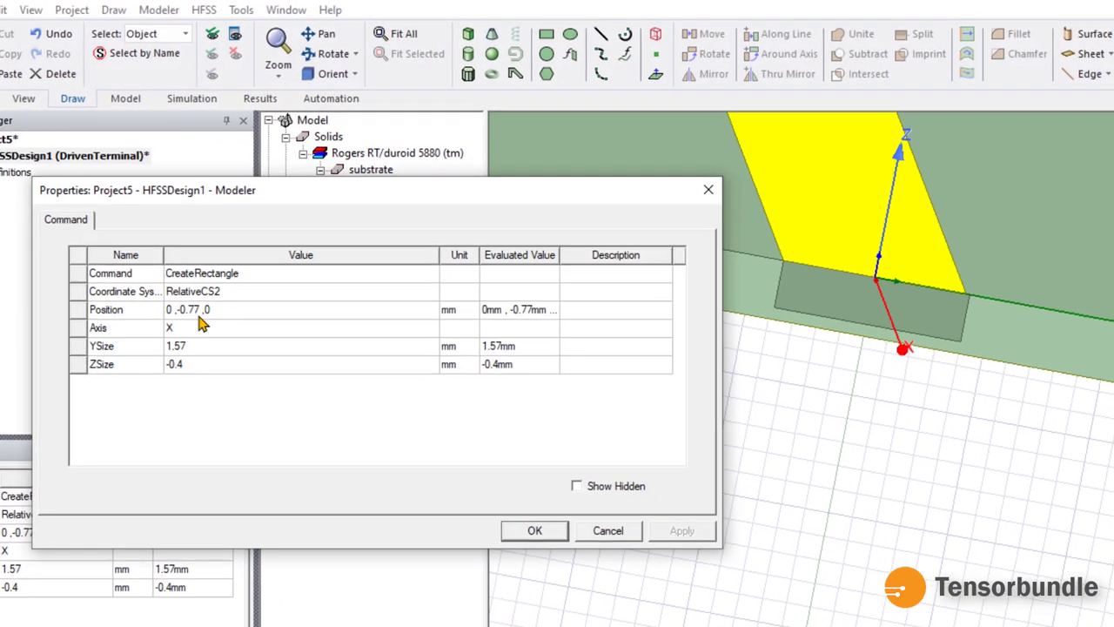
click(169, 224)
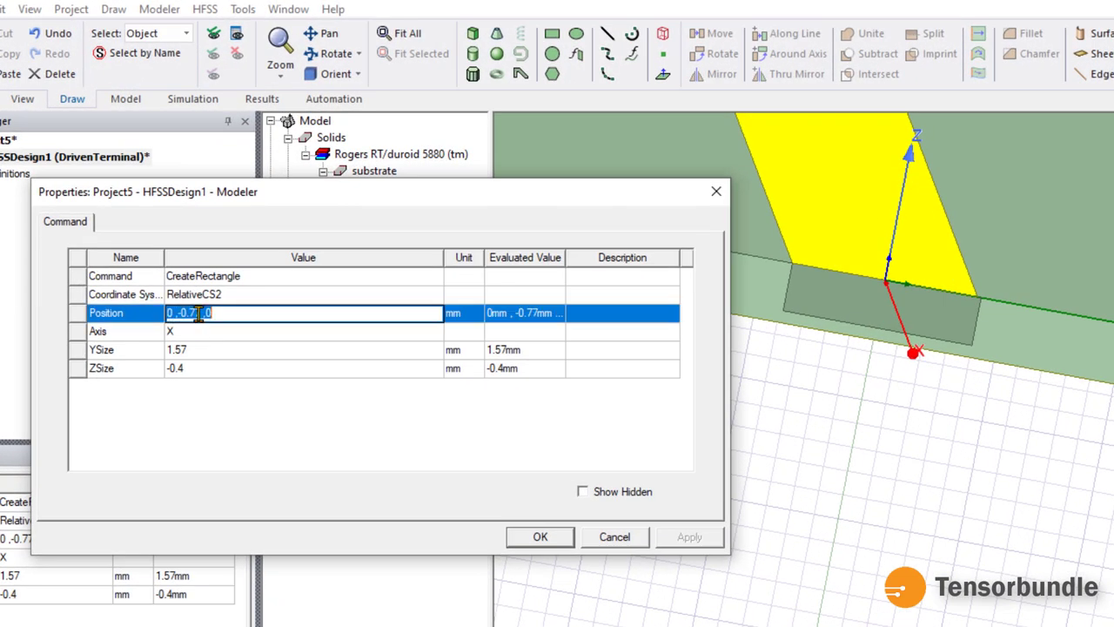
drag(200, 314, 179, 313)
text(-m)
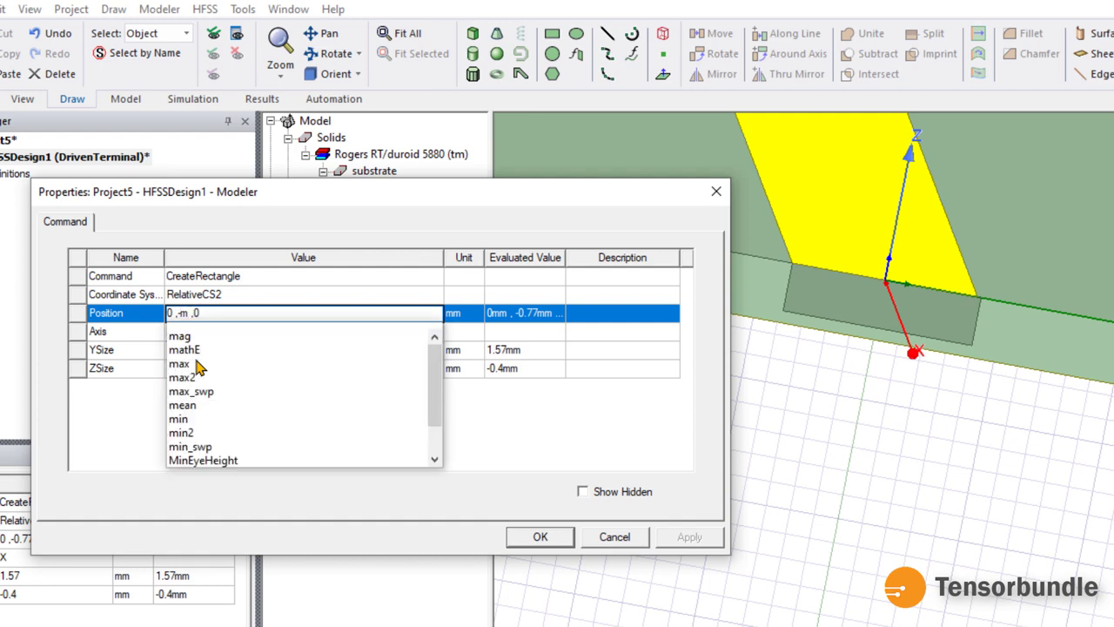
key(BackSpace)
text(MW/)
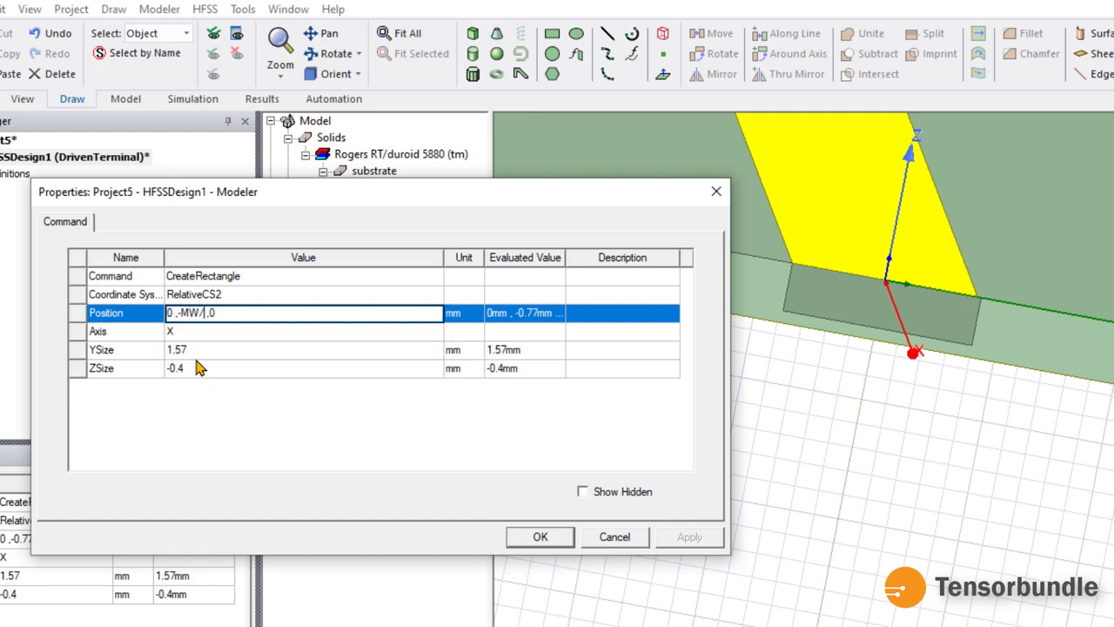
text(2)
click(220, 350)
text(MW)
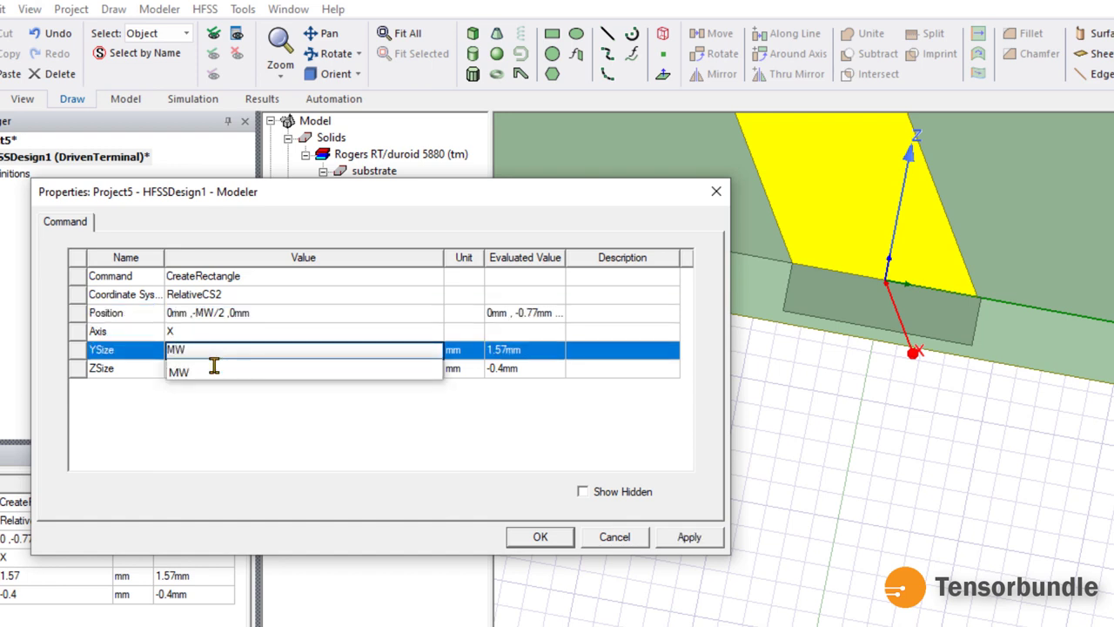
click(209, 428)
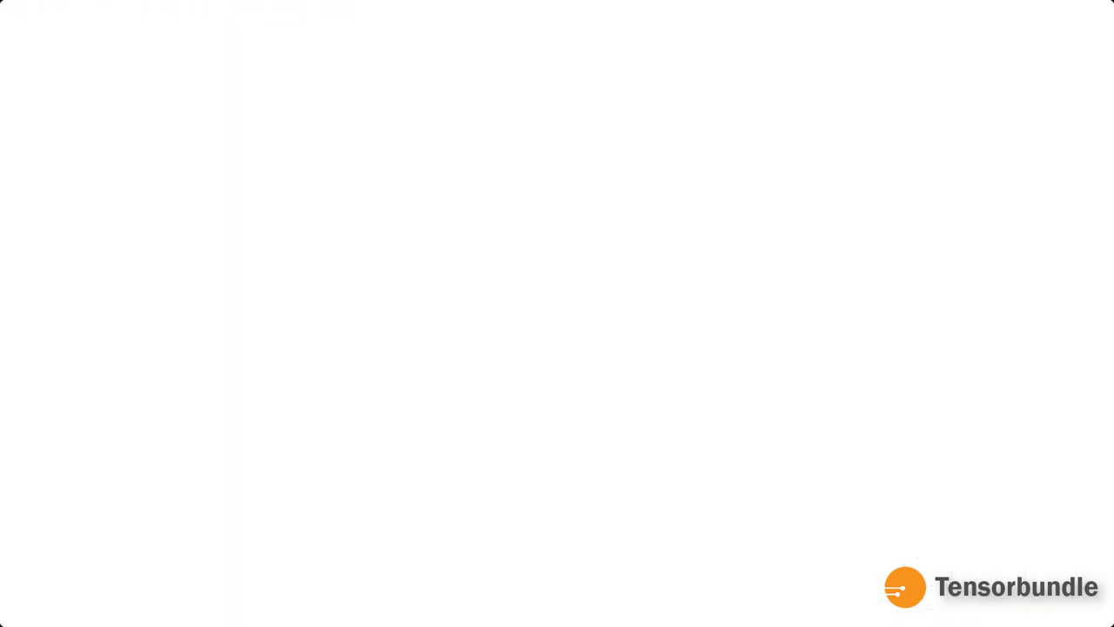
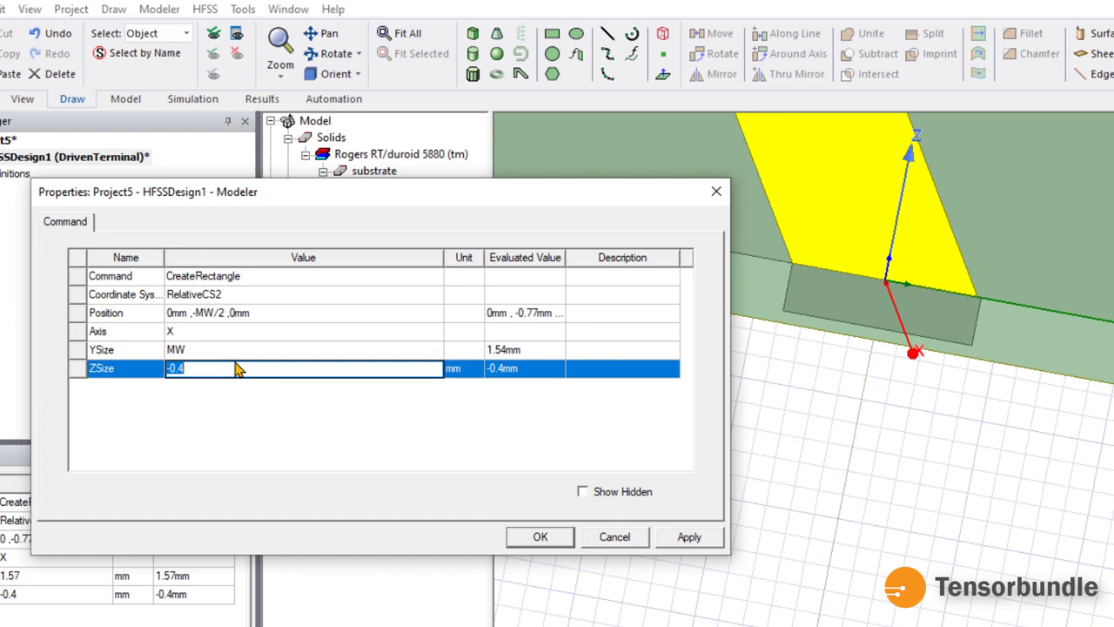
Set Rectangle1's ZSize to -SH (-0.5mm) and apply the change
text(-sh)
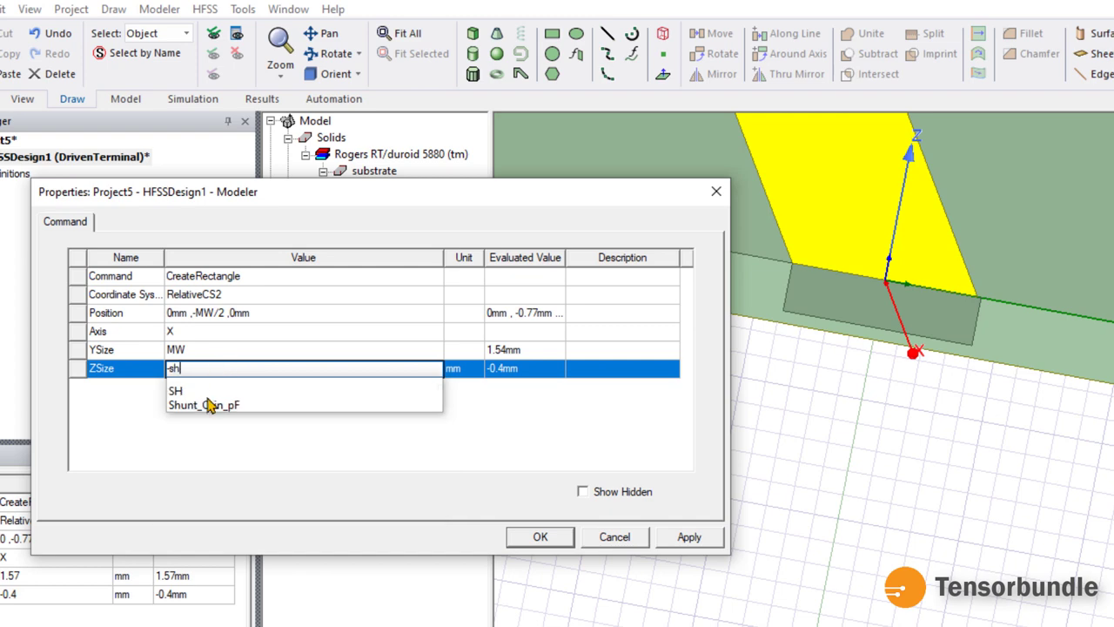
click(175, 391)
click(204, 448)
click(677, 542)
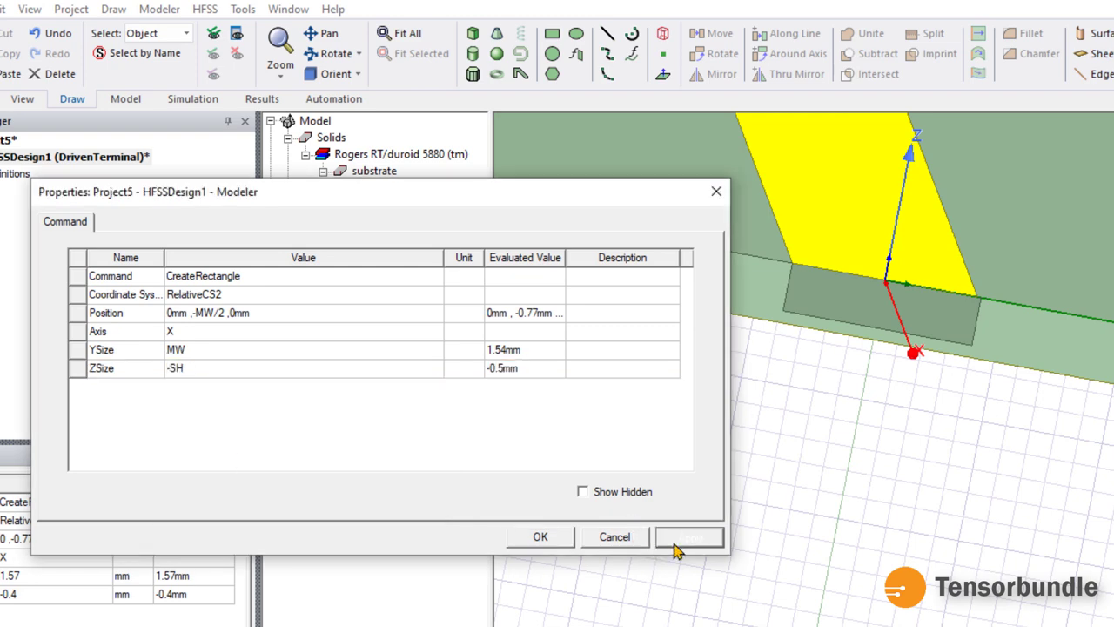
click(537, 541)
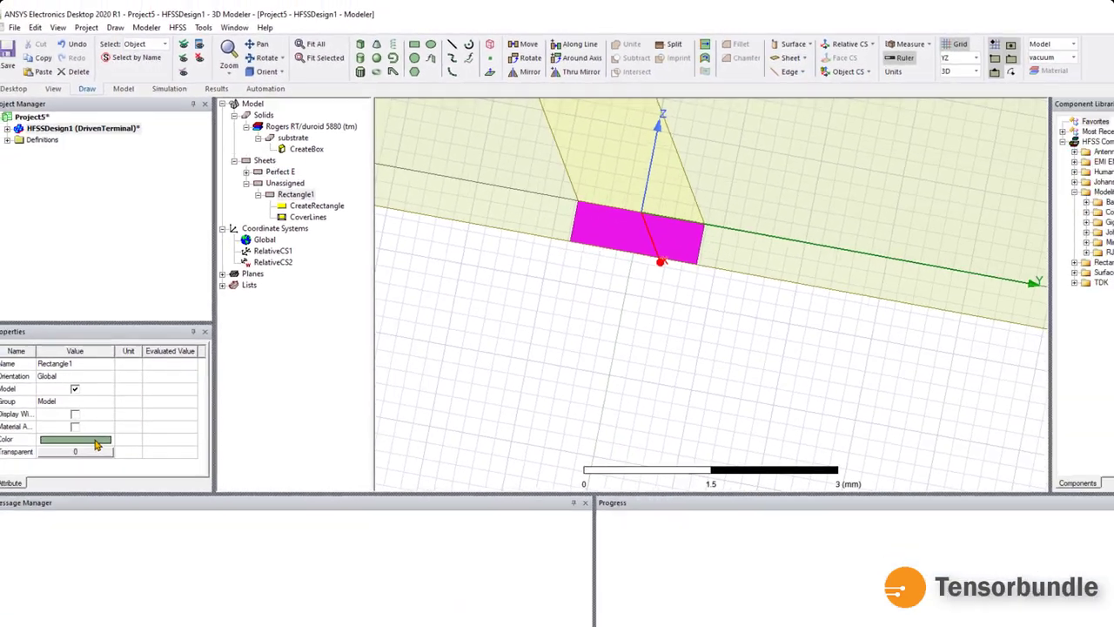
Colour the port rectangle red
click(78, 410)
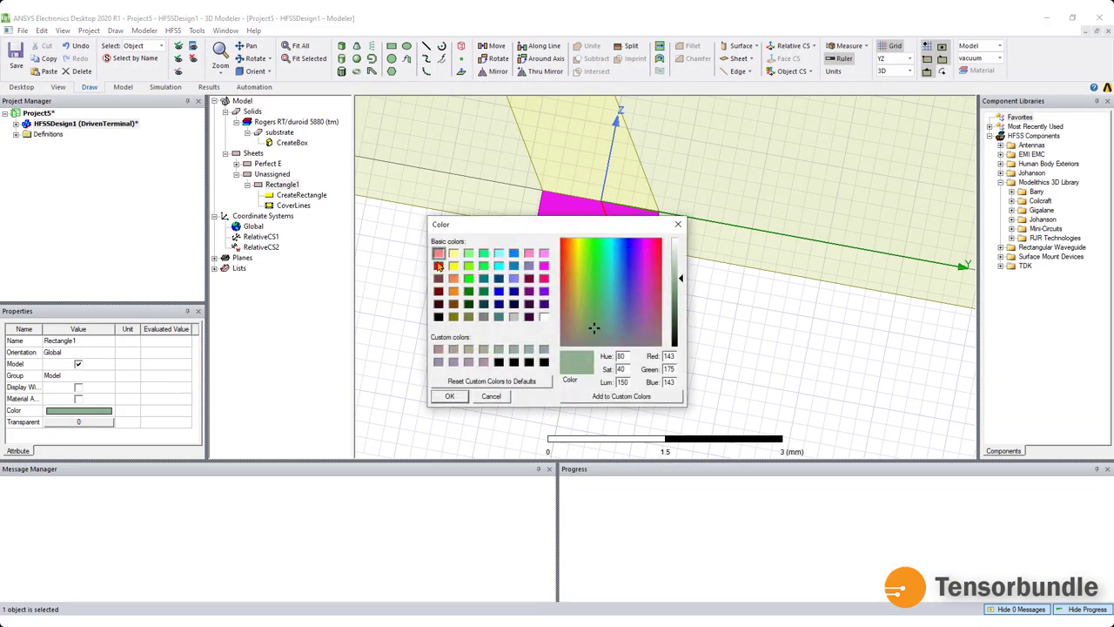
click(438, 265)
click(452, 396)
click(456, 367)
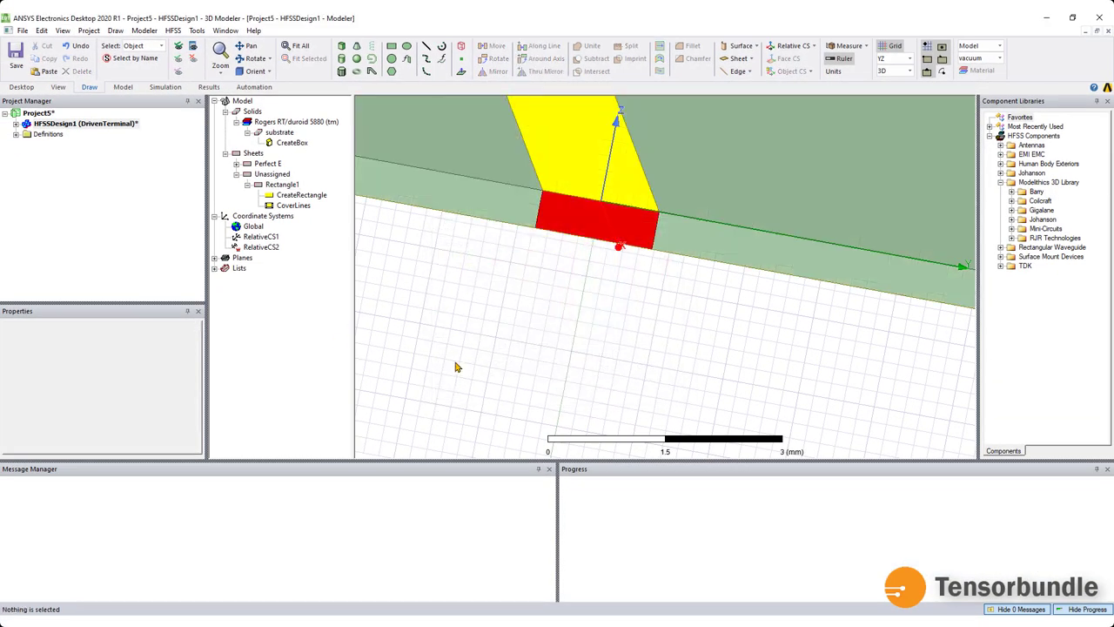
scroll(519, 340, down, 5)
alt+drag(645, 389, 585, 403)
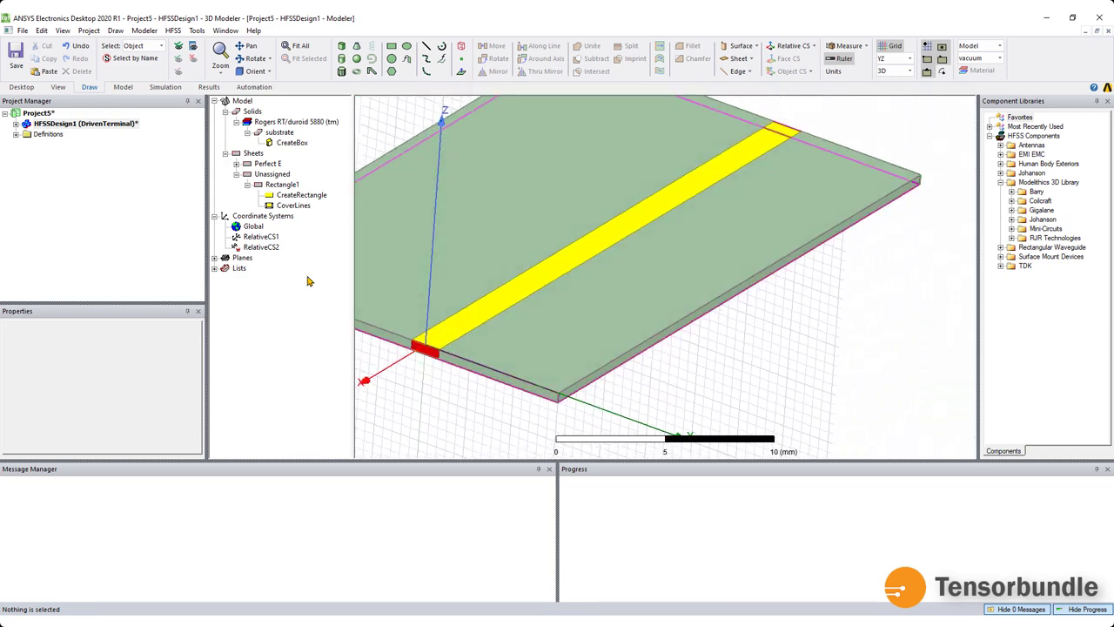
Mirror Rectangle1 about the origin along the strip, creating Rectangle1_1 at the far end
click(260, 237)
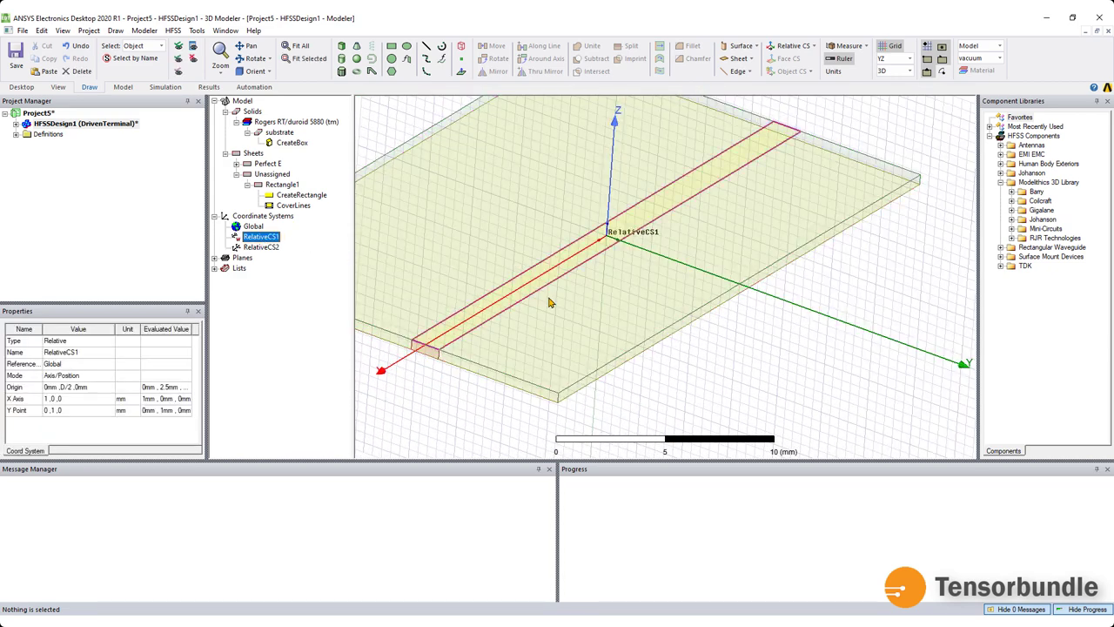
click(436, 360)
click(41, 30)
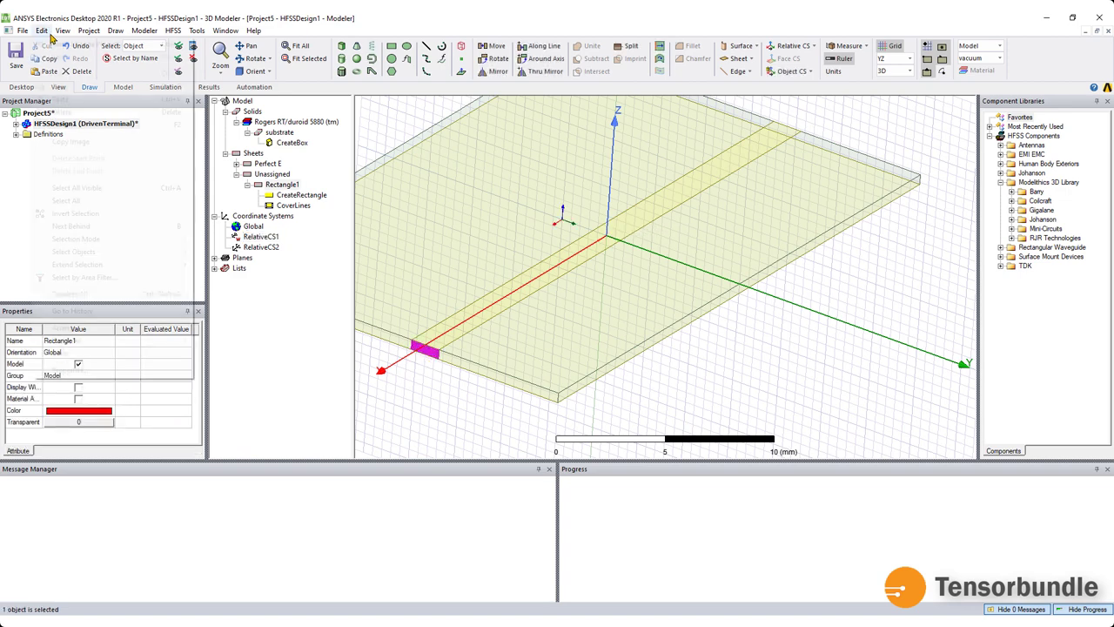
mouse_move(166, 342)
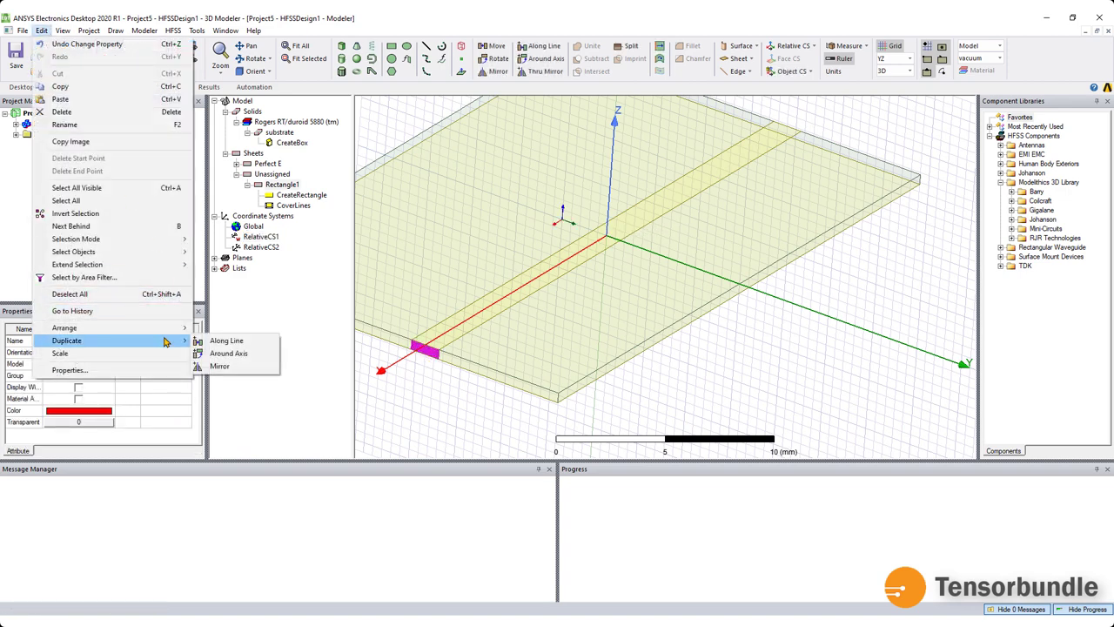
click(242, 366)
click(608, 235)
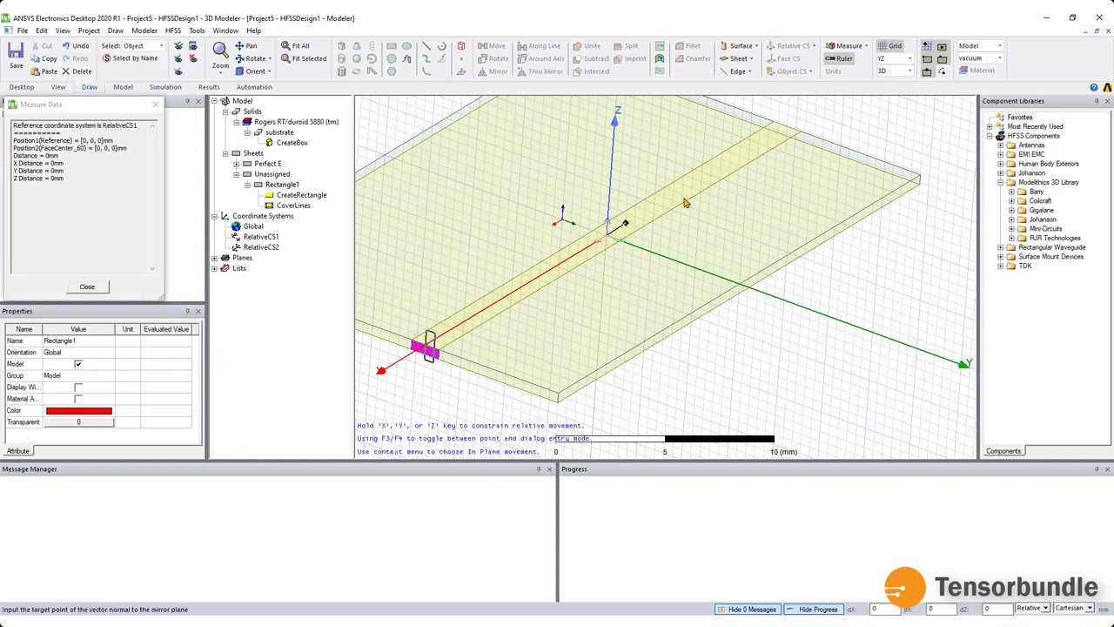
click(793, 129)
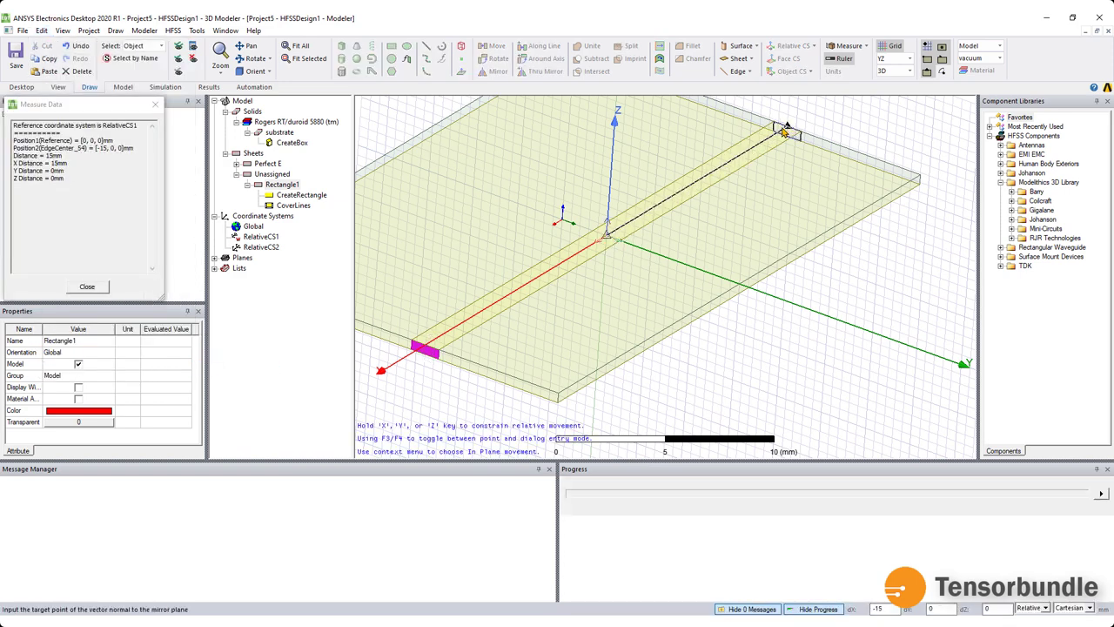
alt+drag(852, 334, 920, 309)
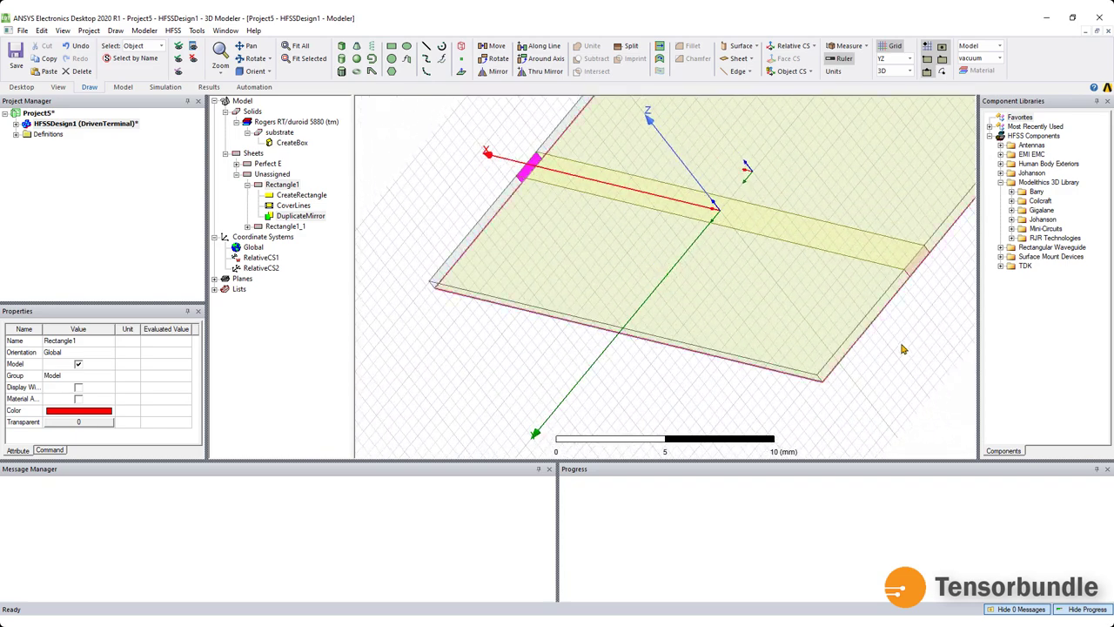
click(919, 309)
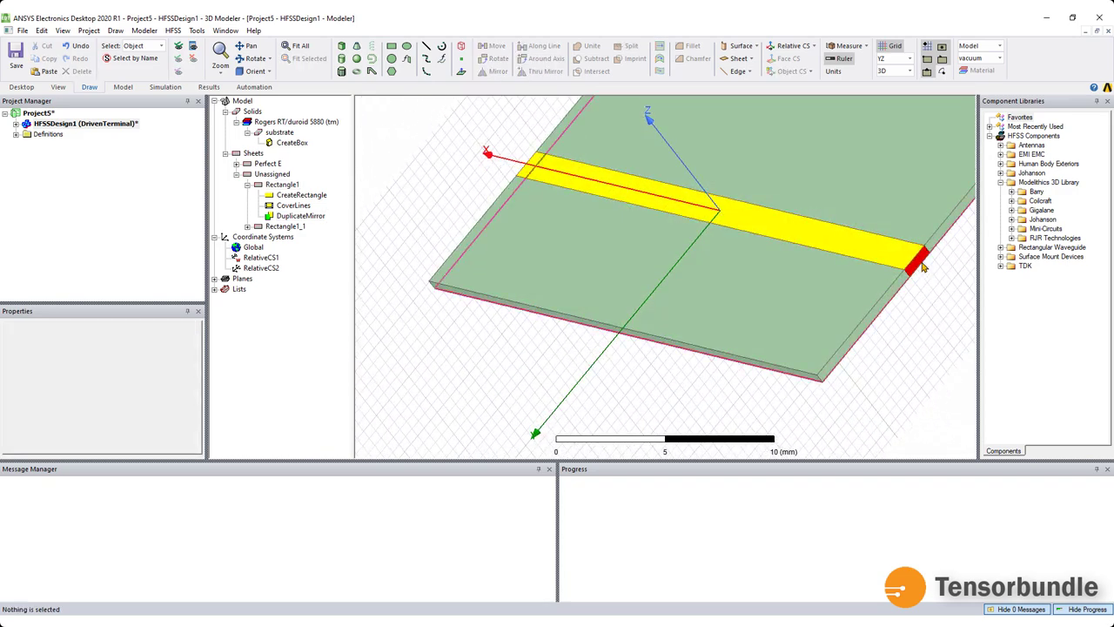
alt+drag(697, 375, 726, 349)
scroll(771, 336, up, 2)
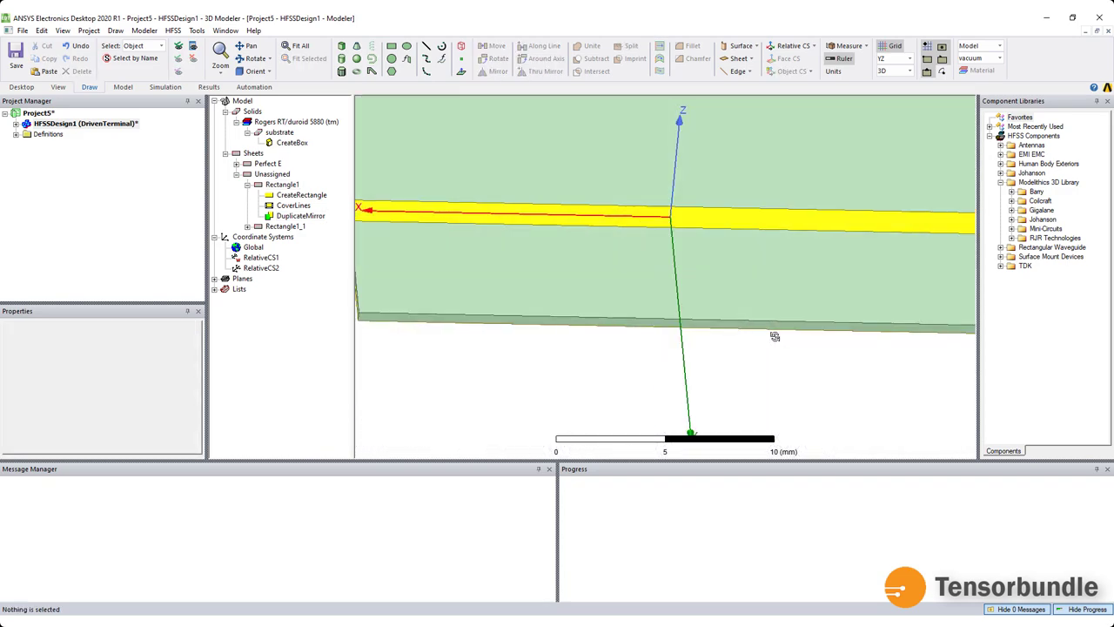
click(283, 185)
Rename Rectangle1 to p1 and its mirrored copy Rectangle1_1 to p2
click(88, 342)
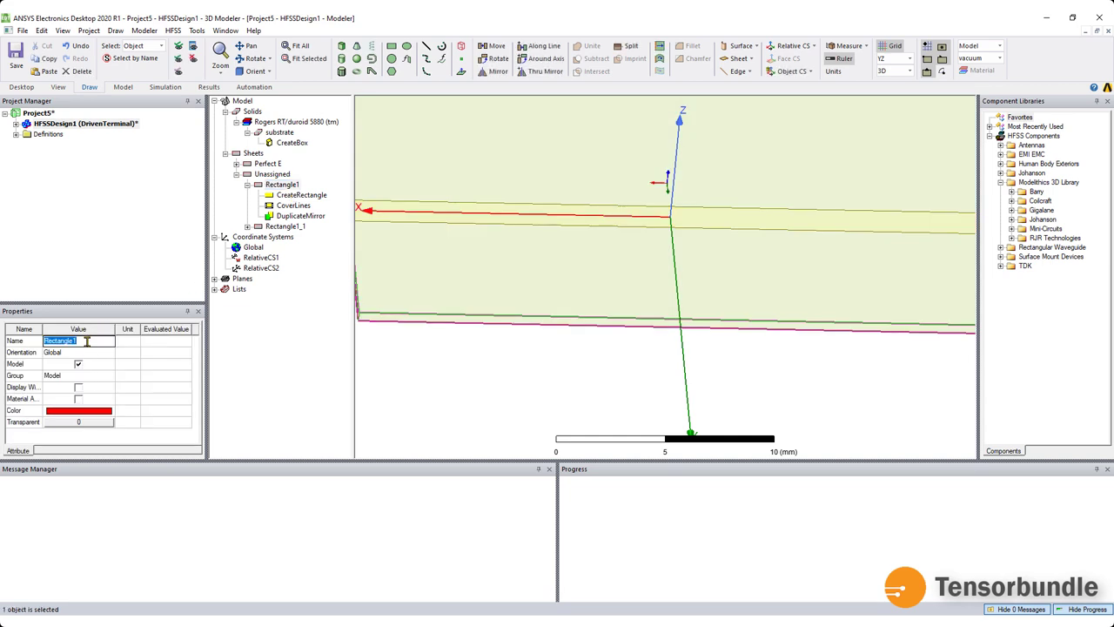
text(p1)
key(Return)
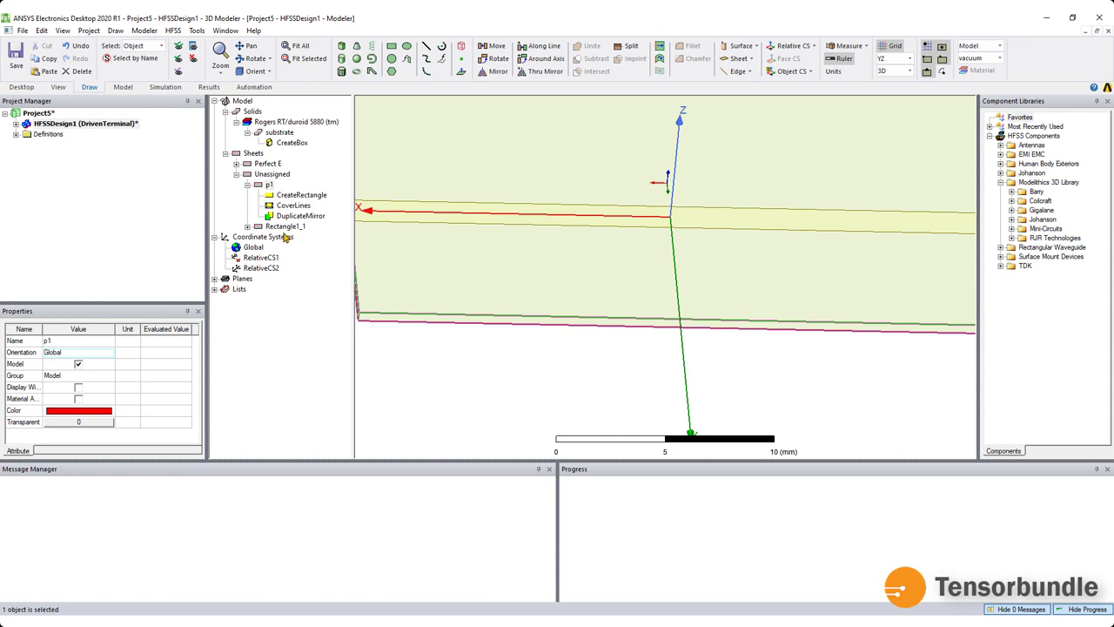
click(286, 228)
click(88, 343)
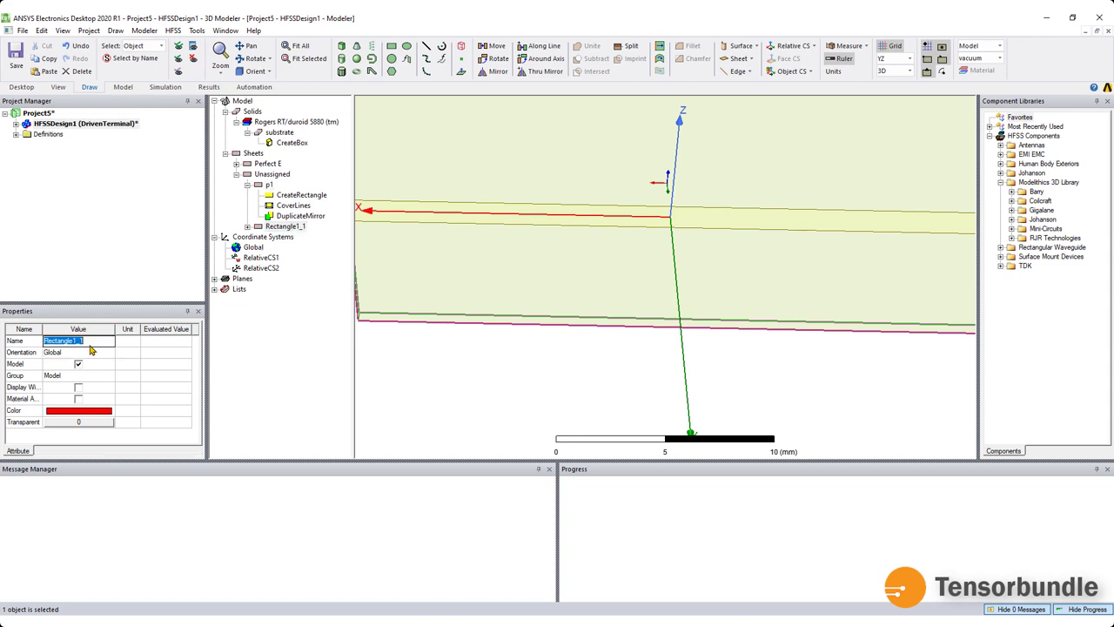
text(p2)
key(Return)
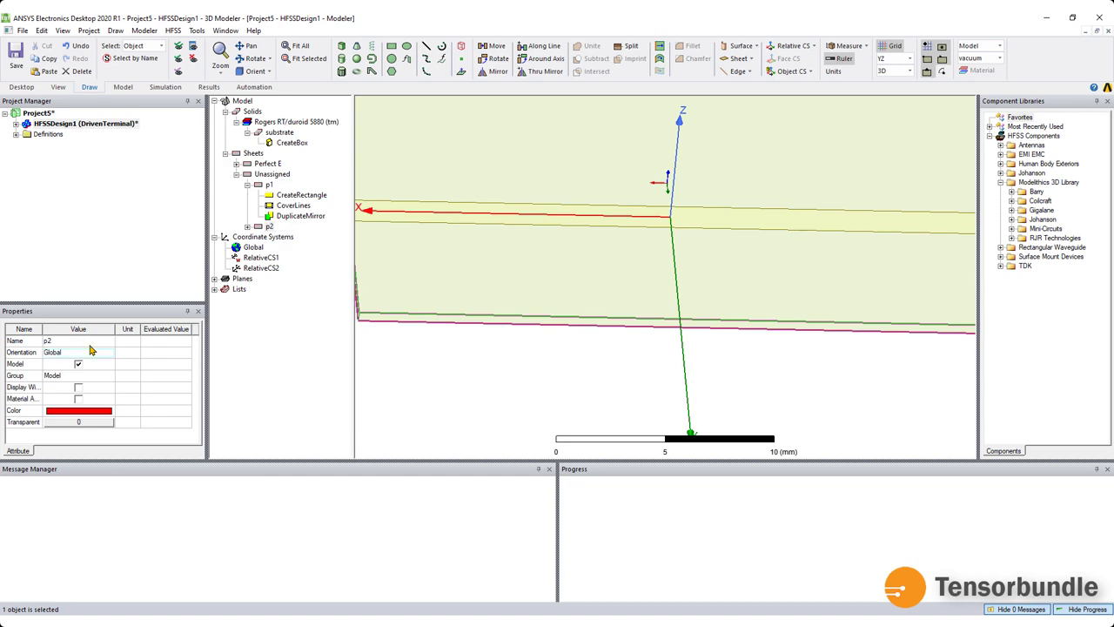
click(248, 184)
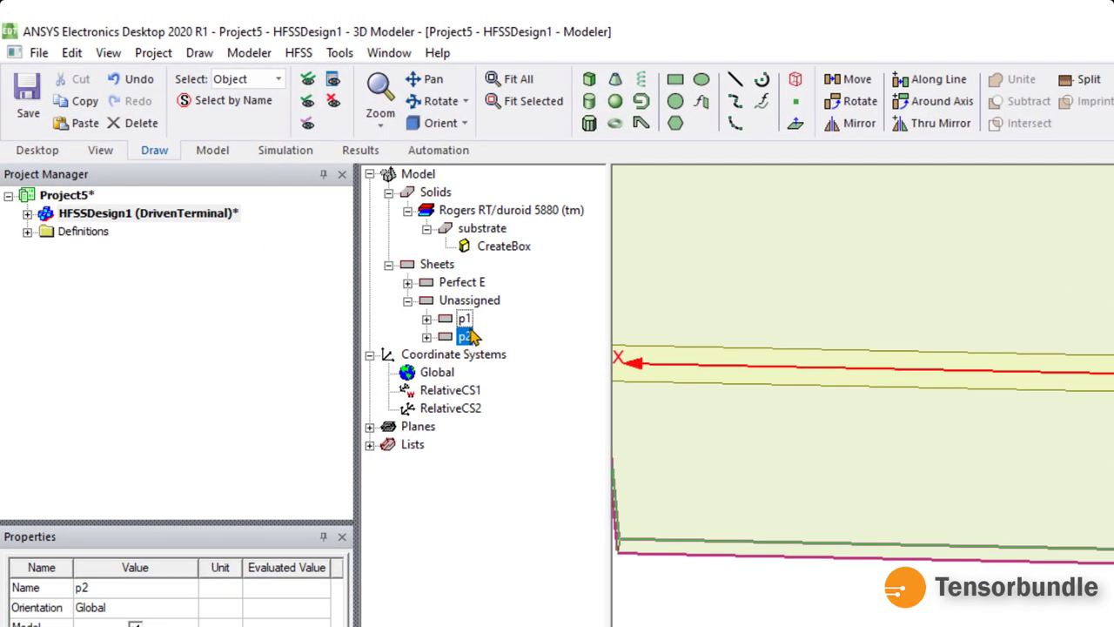
click(827, 610)
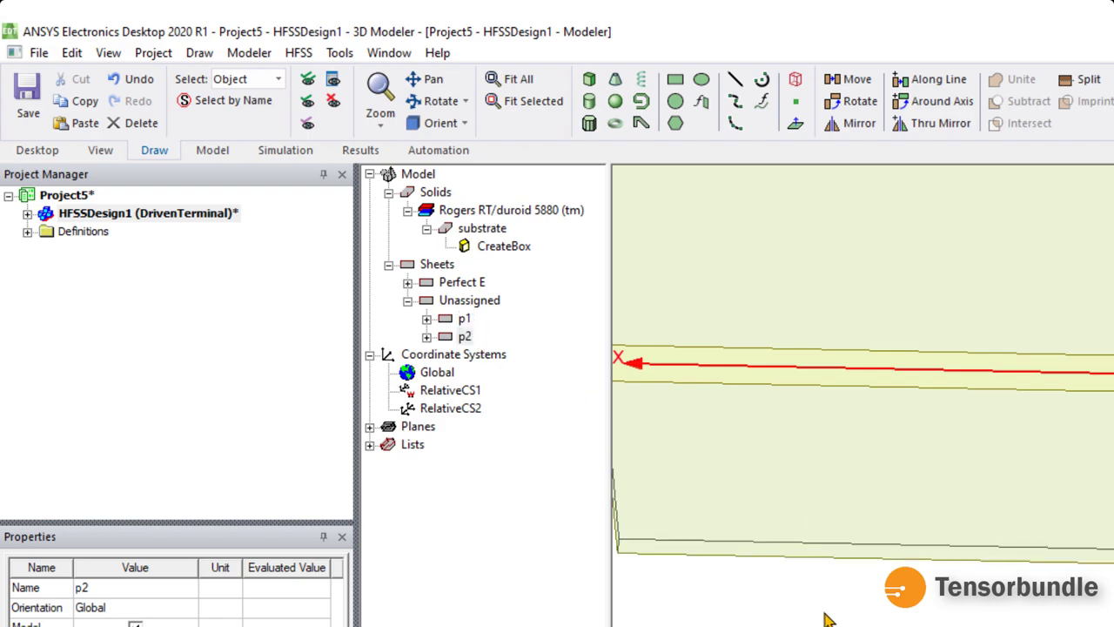
alt+drag(821, 617, 1001, 566)
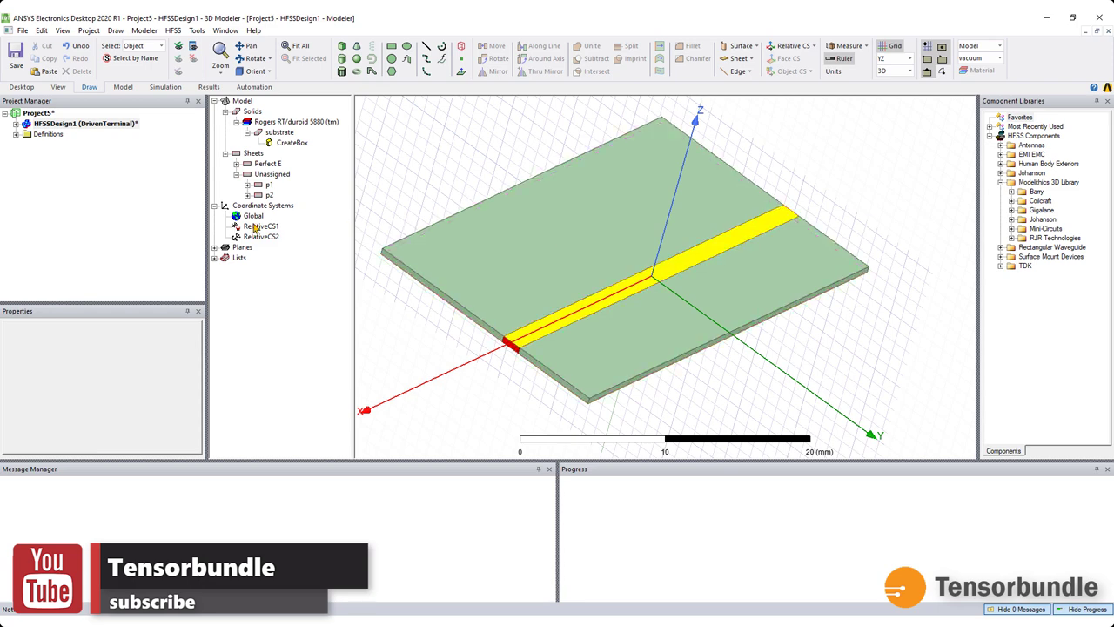
Mirror M1, p1 and p2 about the origin, creating strip M1_1 with ports p1_1 and p2_1
click(253, 216)
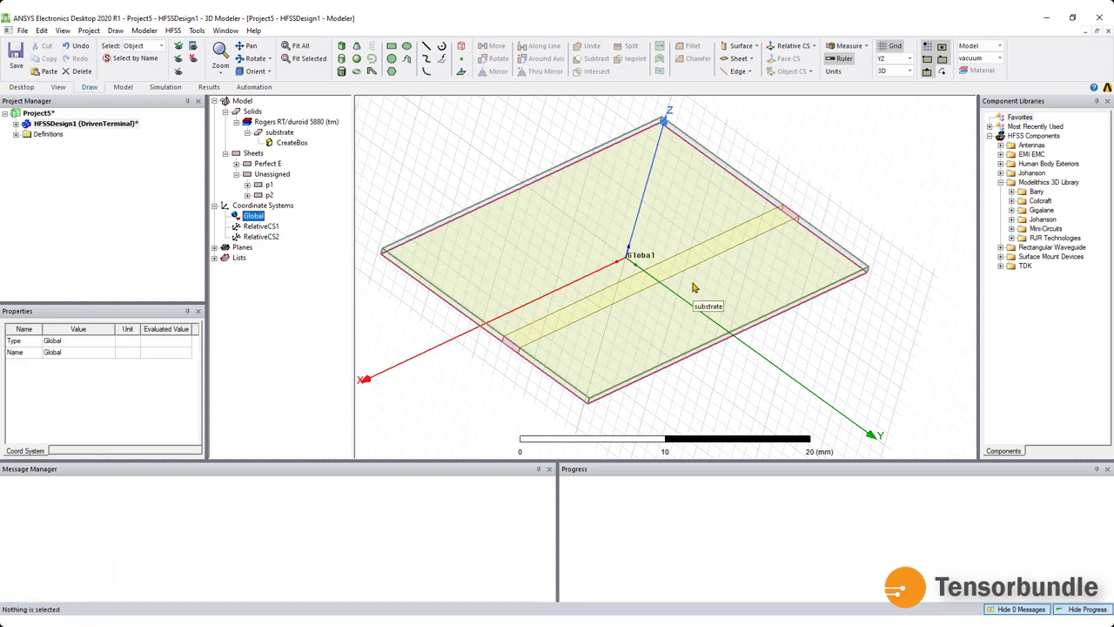
click(272, 186)
ctrl+click(277, 196)
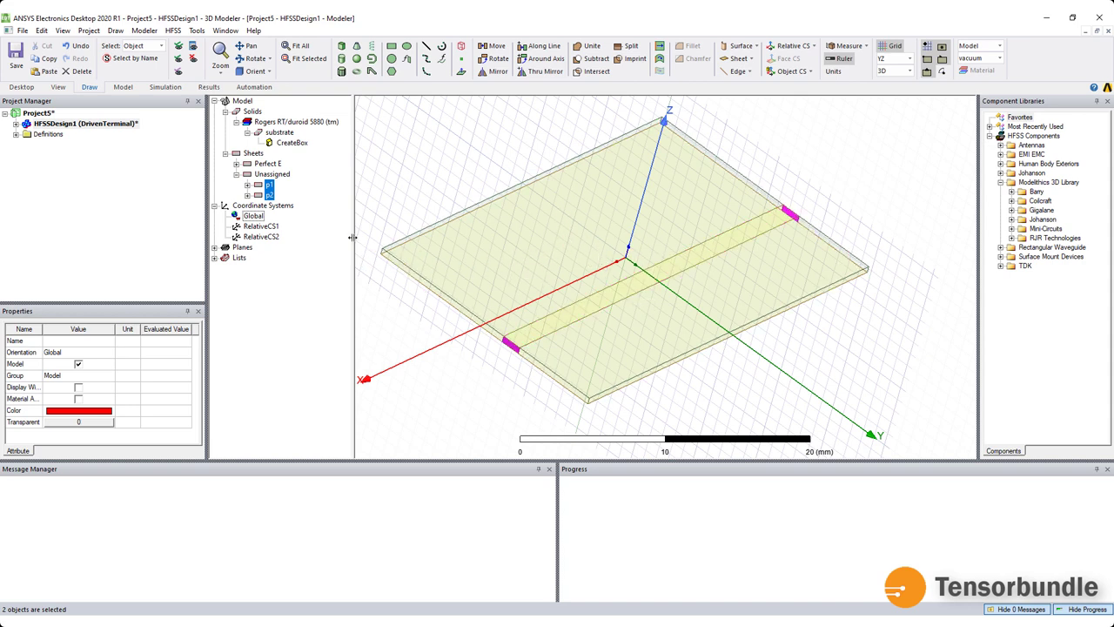
click(236, 163)
ctrl+click(271, 206)
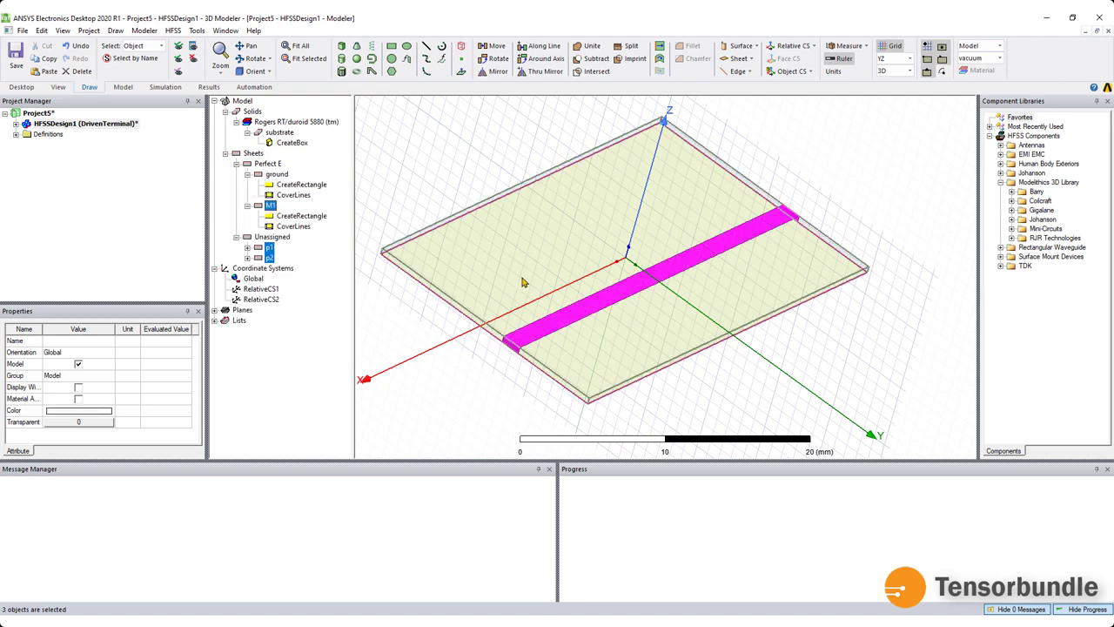
click(41, 31)
mouse_move(165, 341)
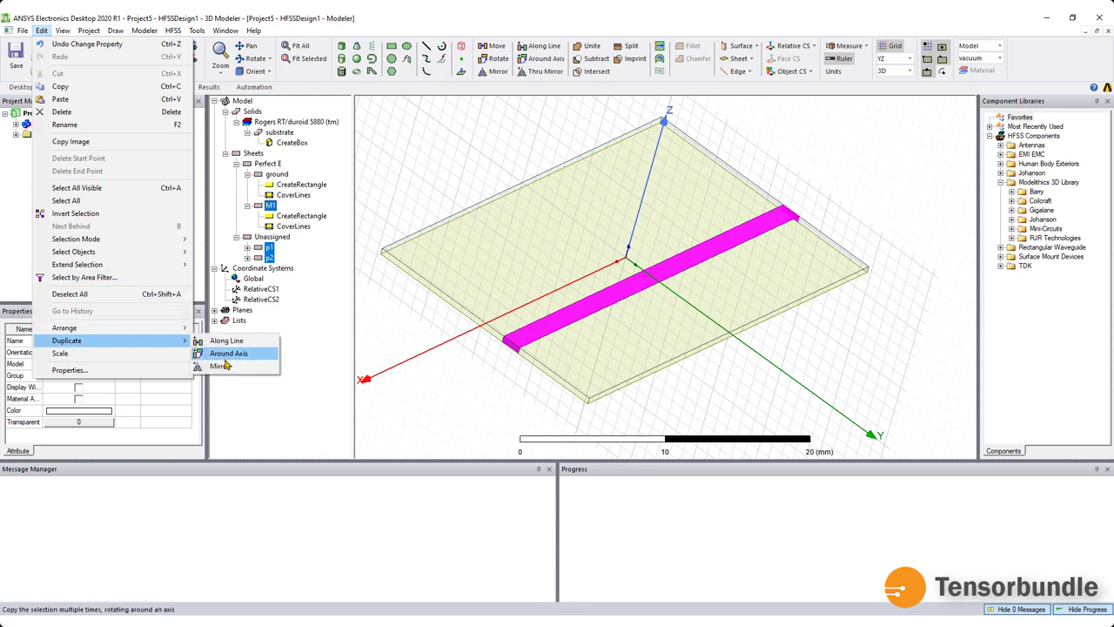
click(222, 365)
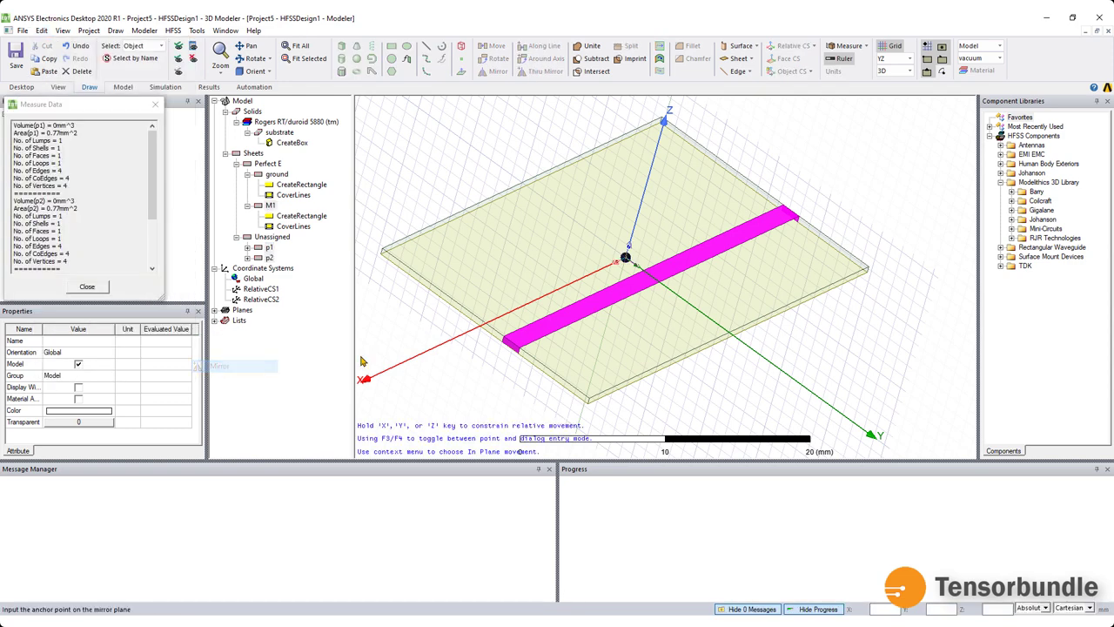
click(625, 260)
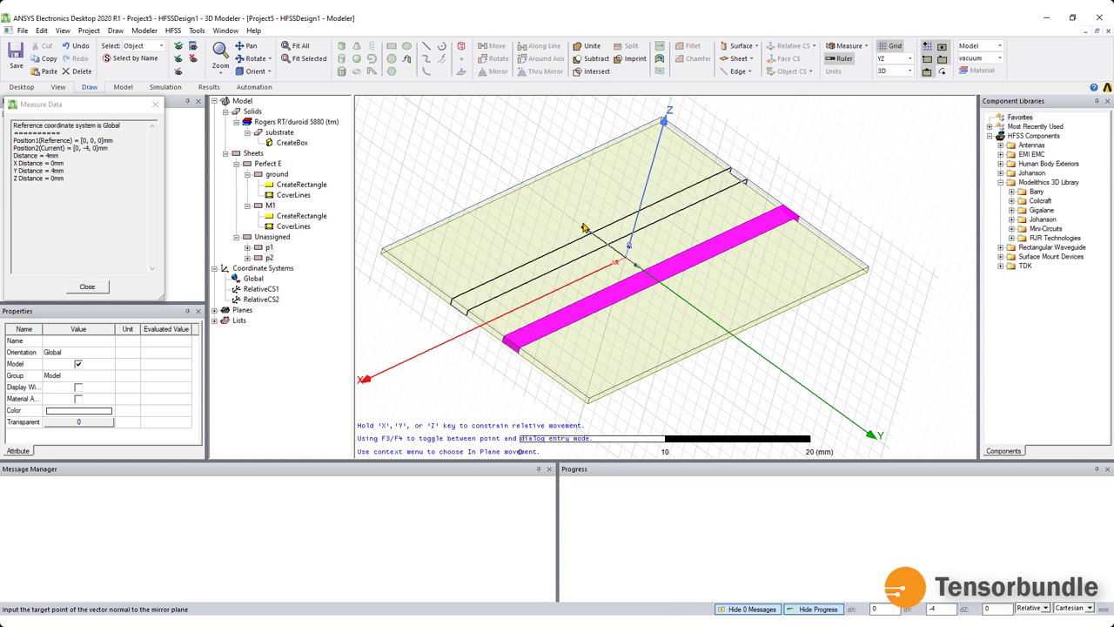
click(581, 229)
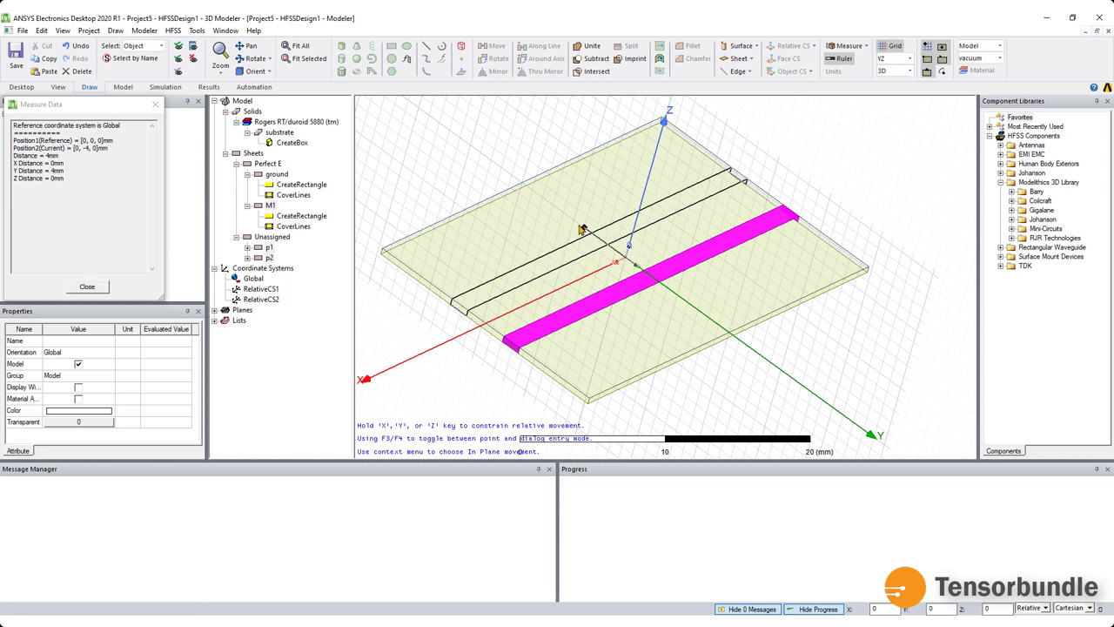
alt+drag(857, 197, 651, 267)
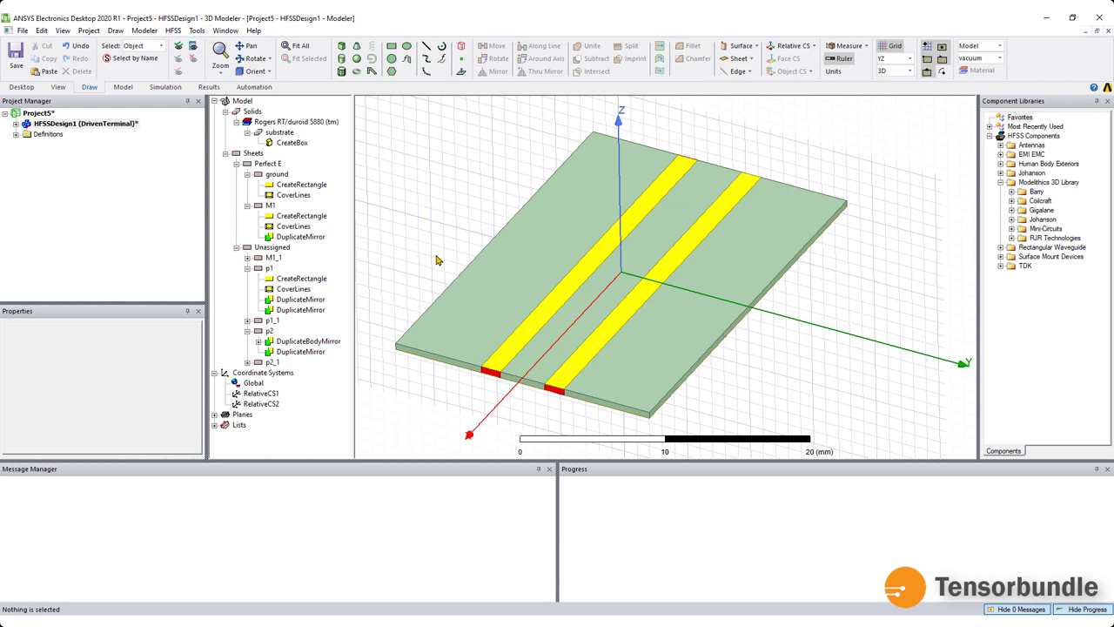
Rename the mirrored strip M1_1 to M2
click(247, 175)
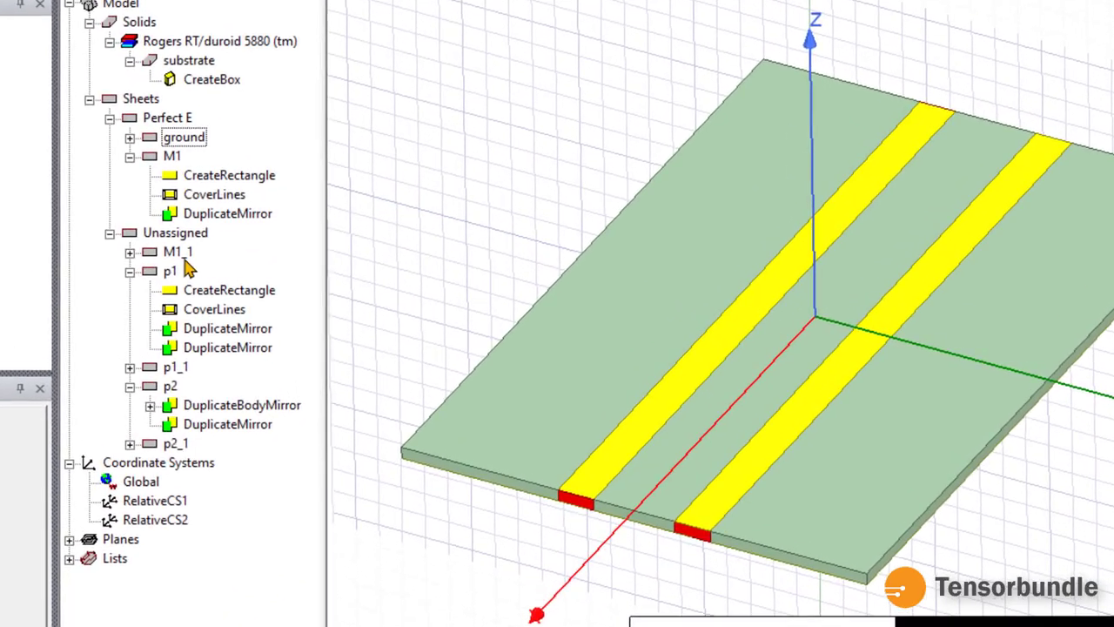
click(275, 238)
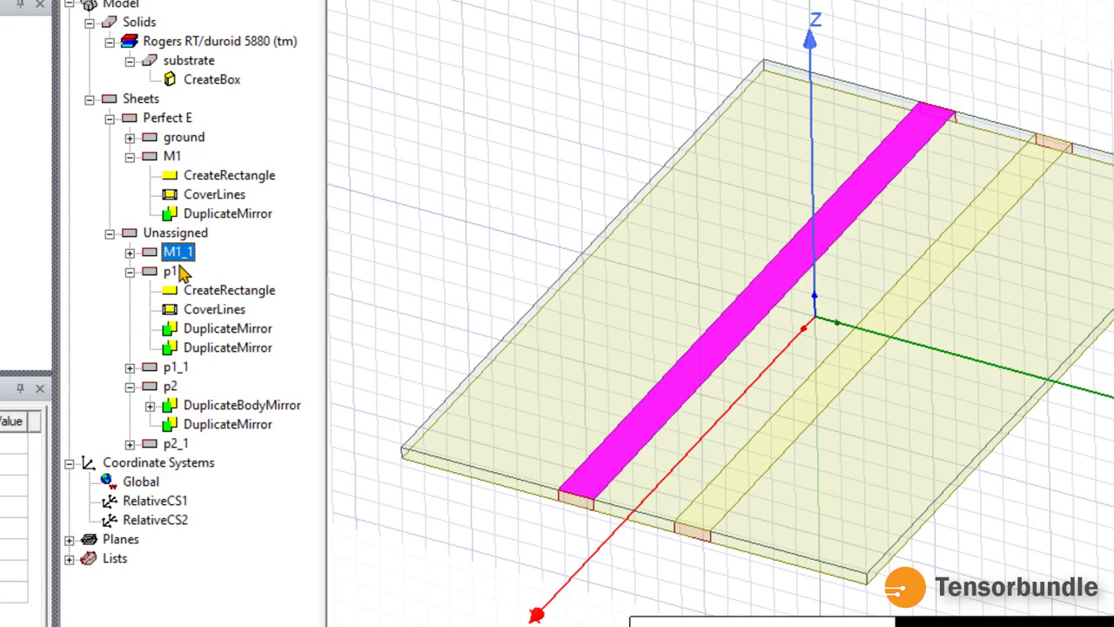
click(11, 442)
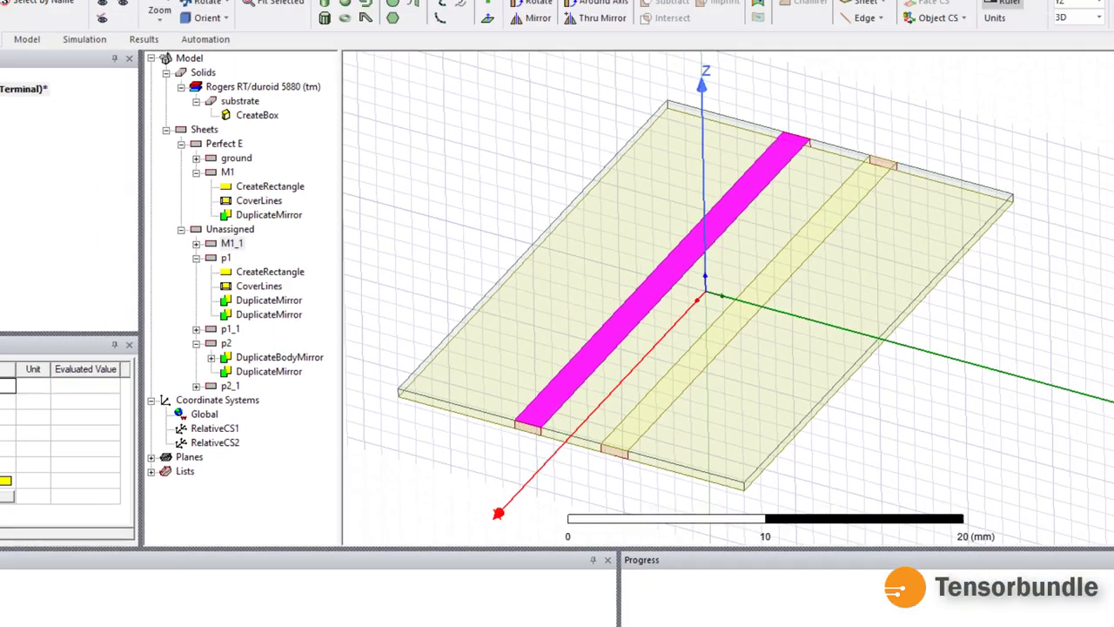
text(M)
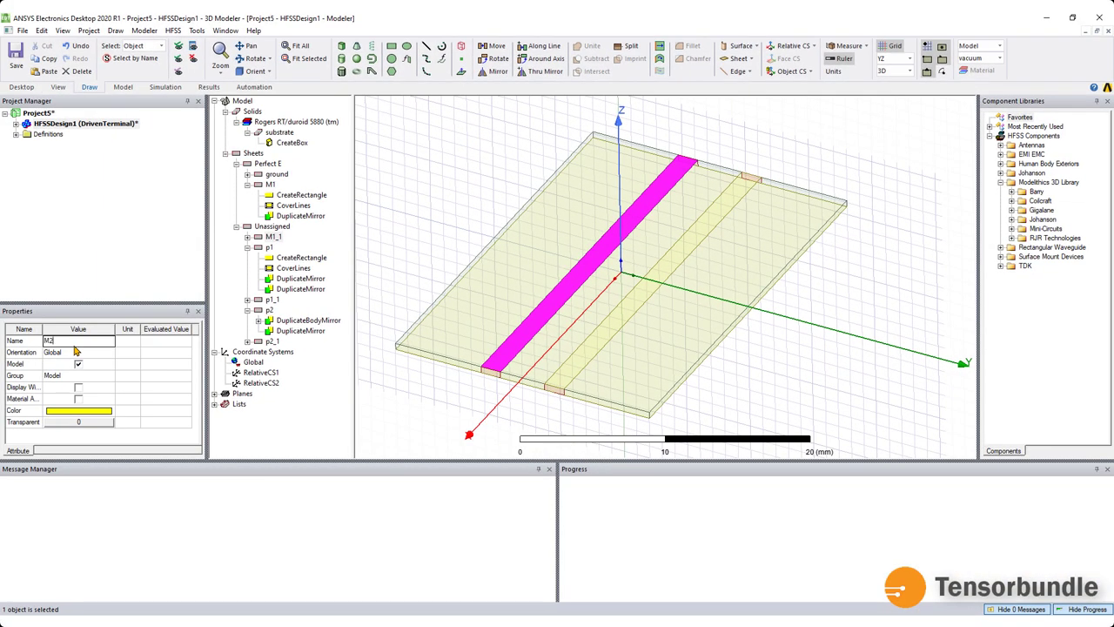
text(2)
click(76, 349)
click(450, 388)
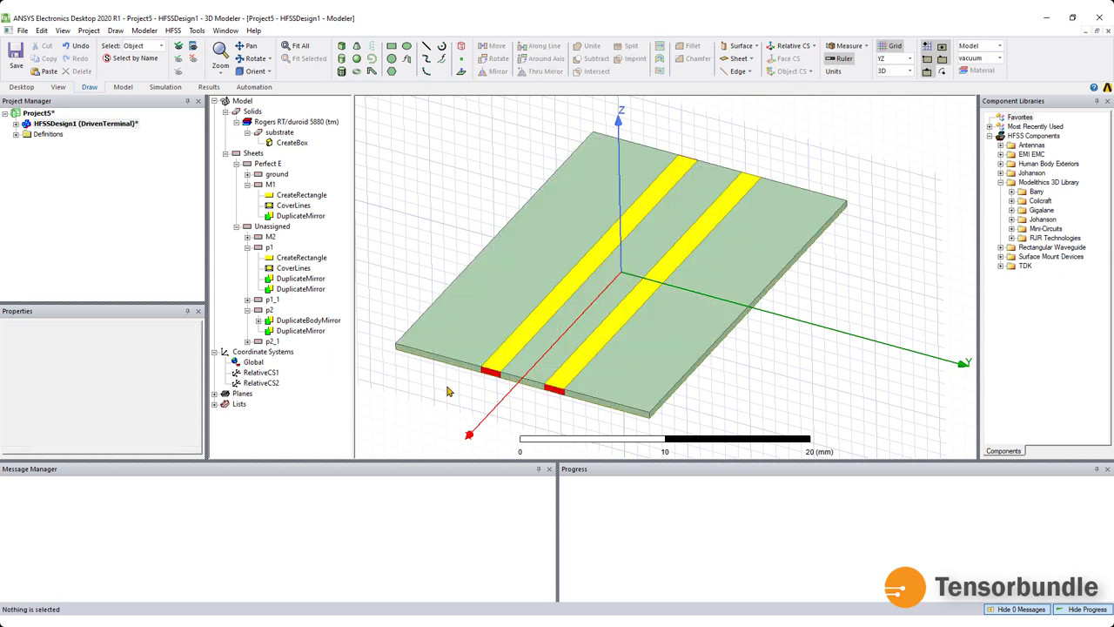
Rename ports p1_1 to P3 and p2_1 to p4
click(271, 341)
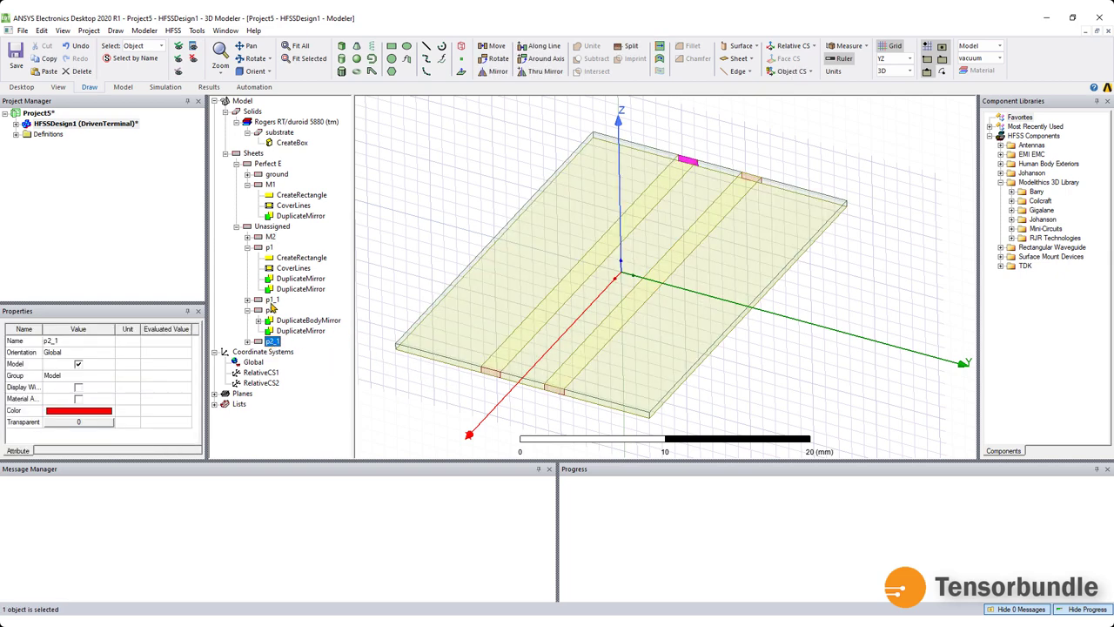
click(272, 301)
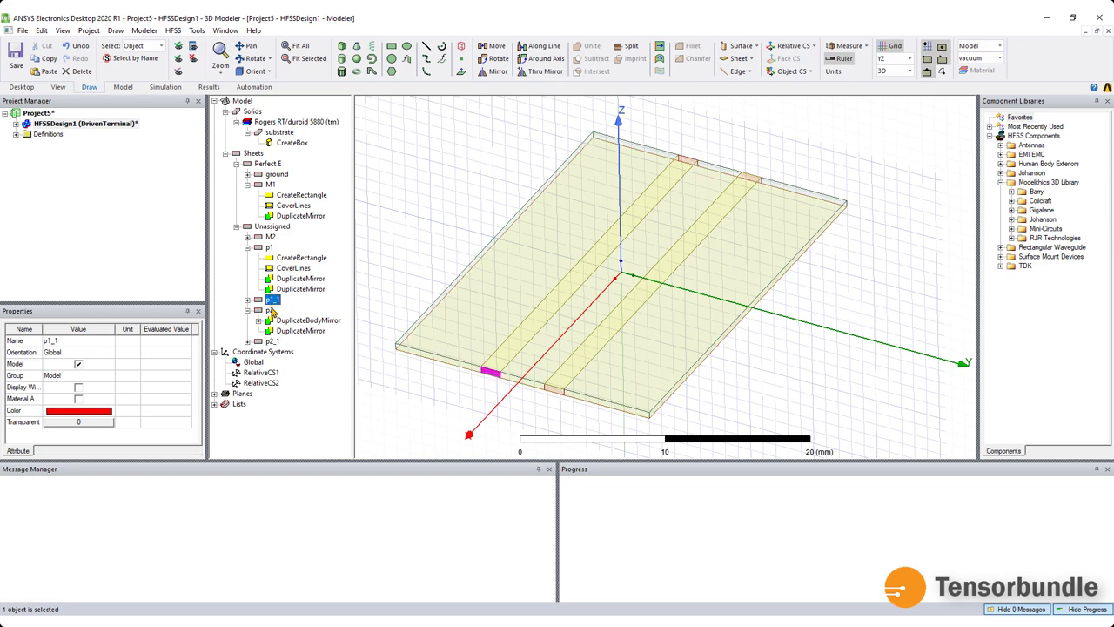
click(77, 344)
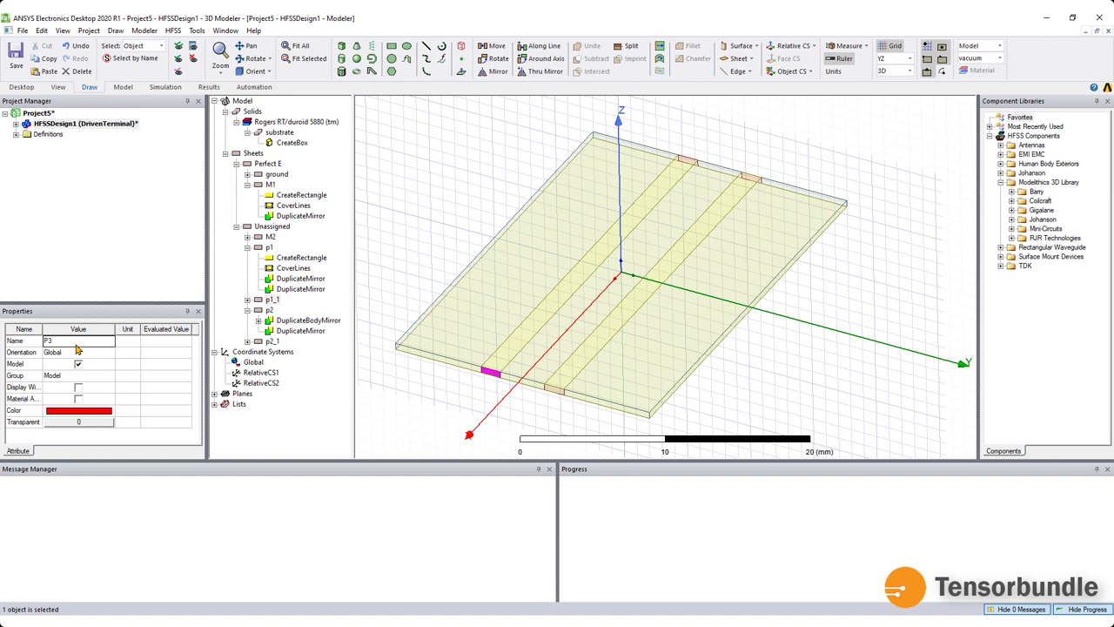
key(Return)
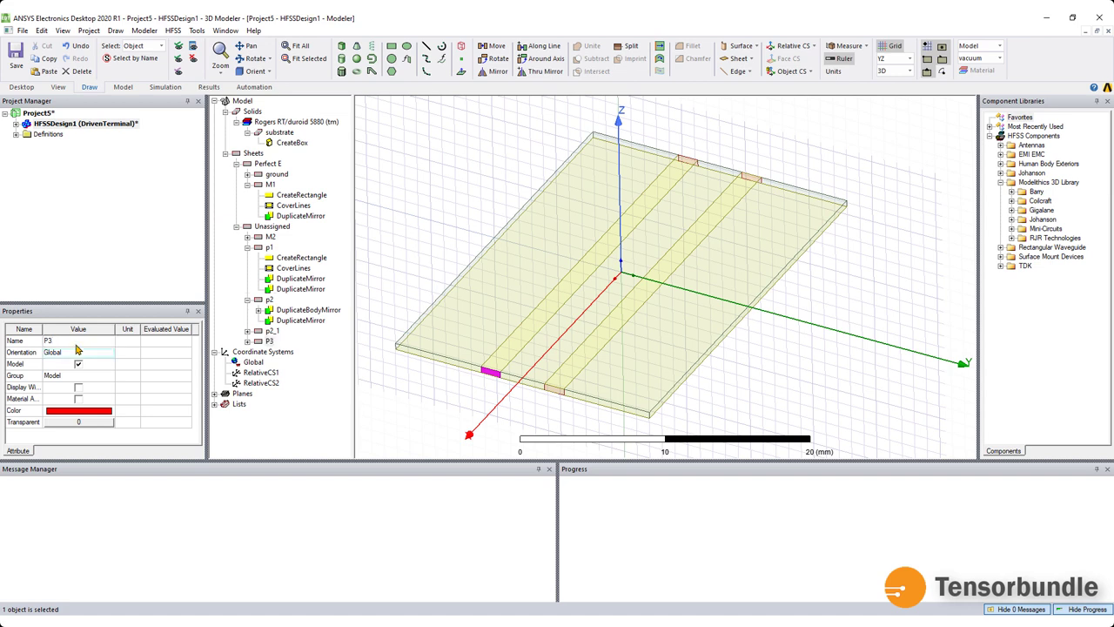
click(271, 331)
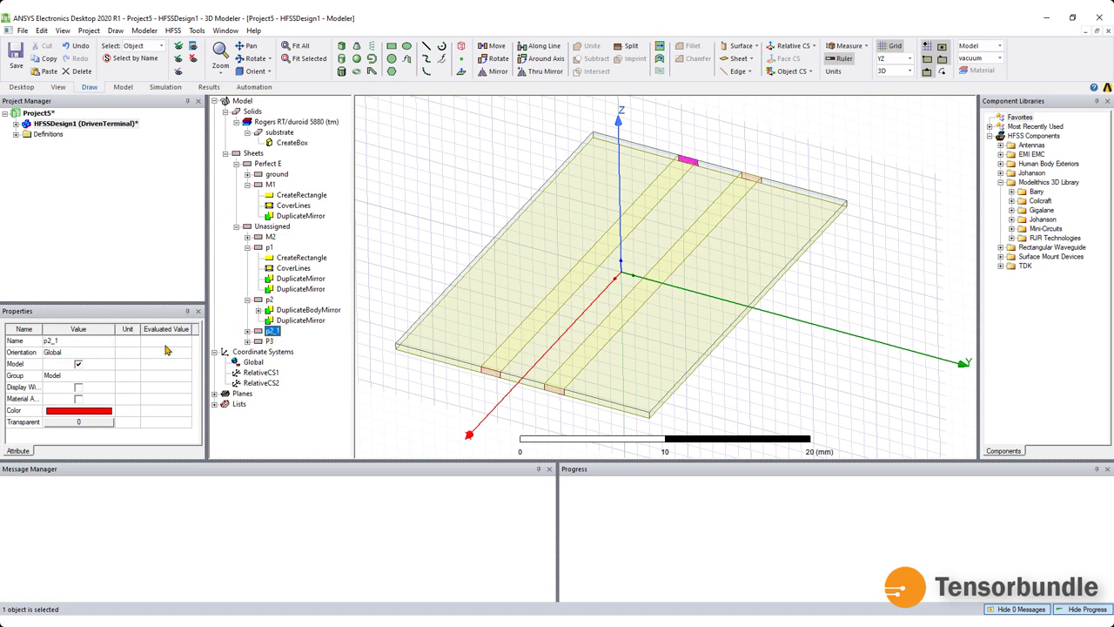
click(105, 347)
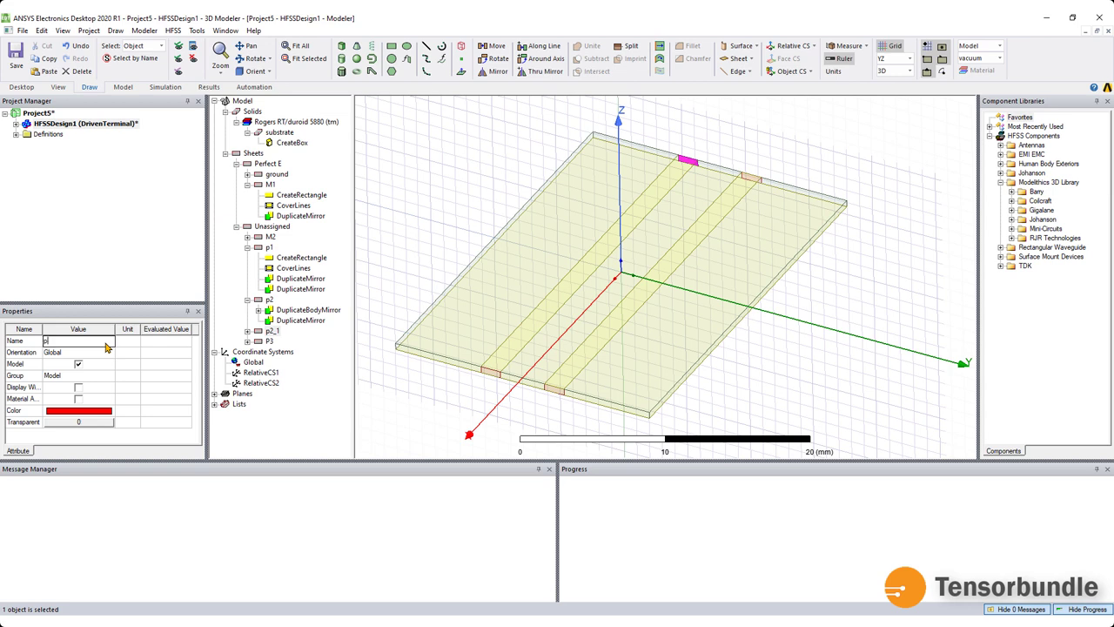
key(Return)
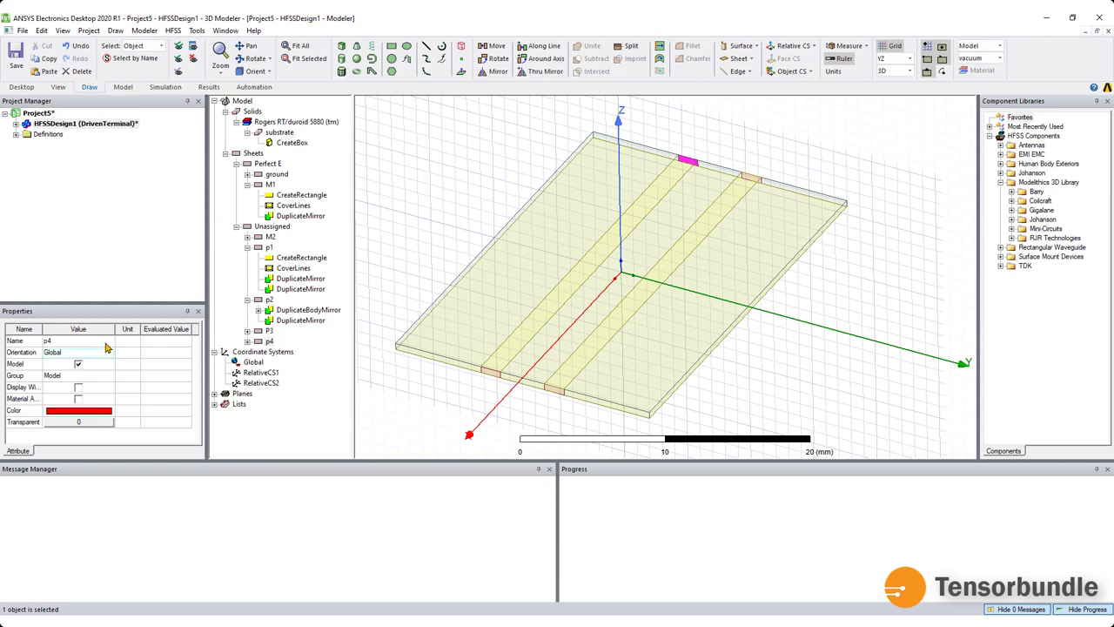
Rename P3 to lowercase p3, then undo the accidental rename
click(269, 331)
click(56, 341)
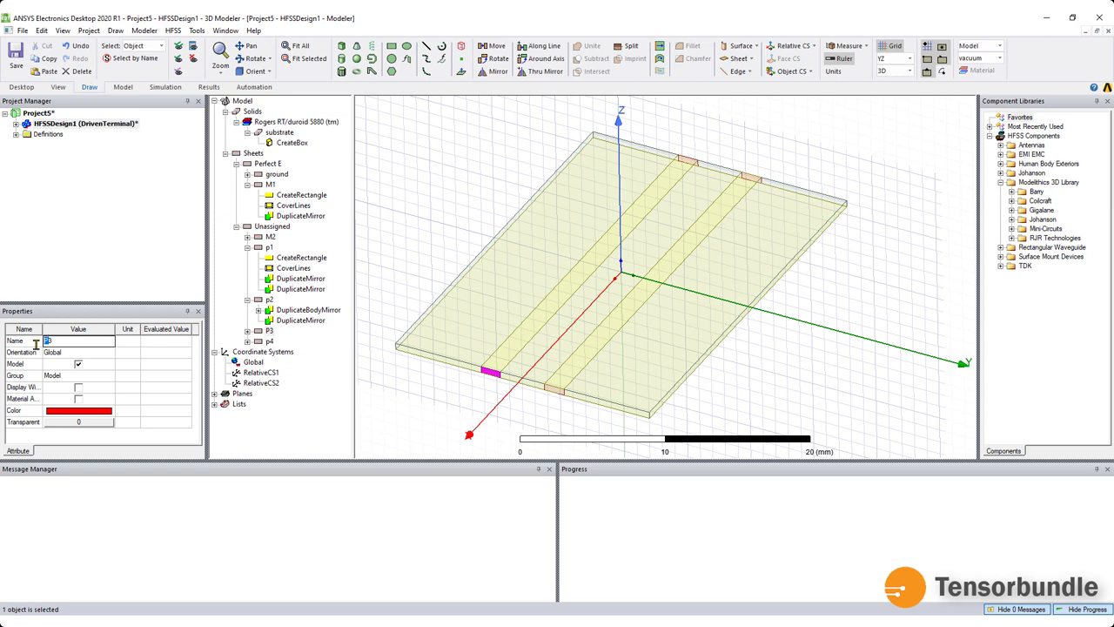
text(p3)
key(Return)
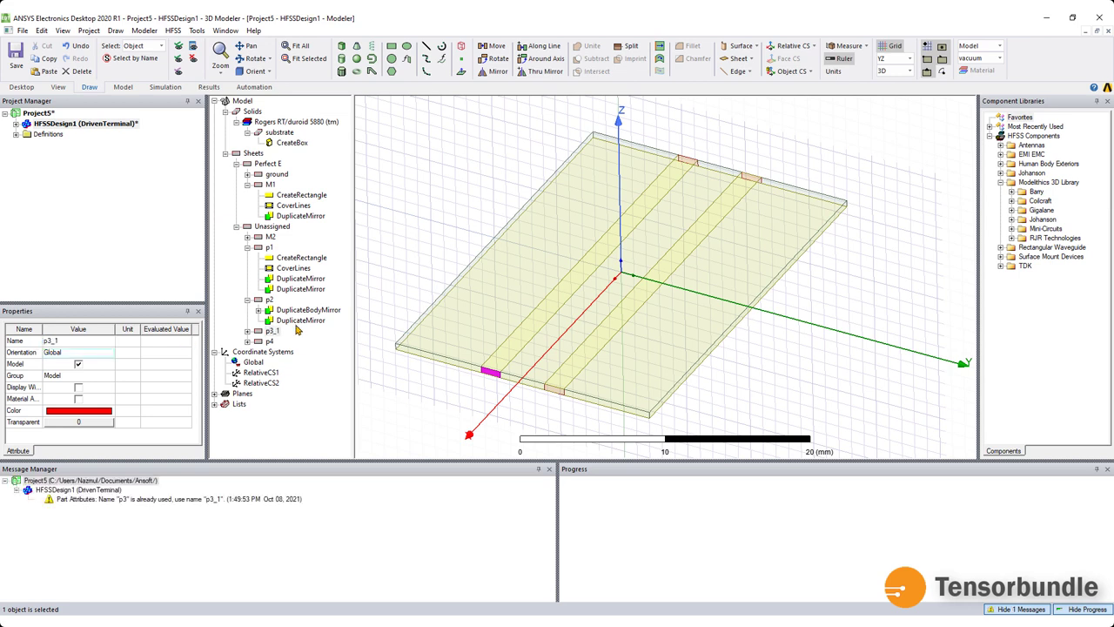
click(272, 332)
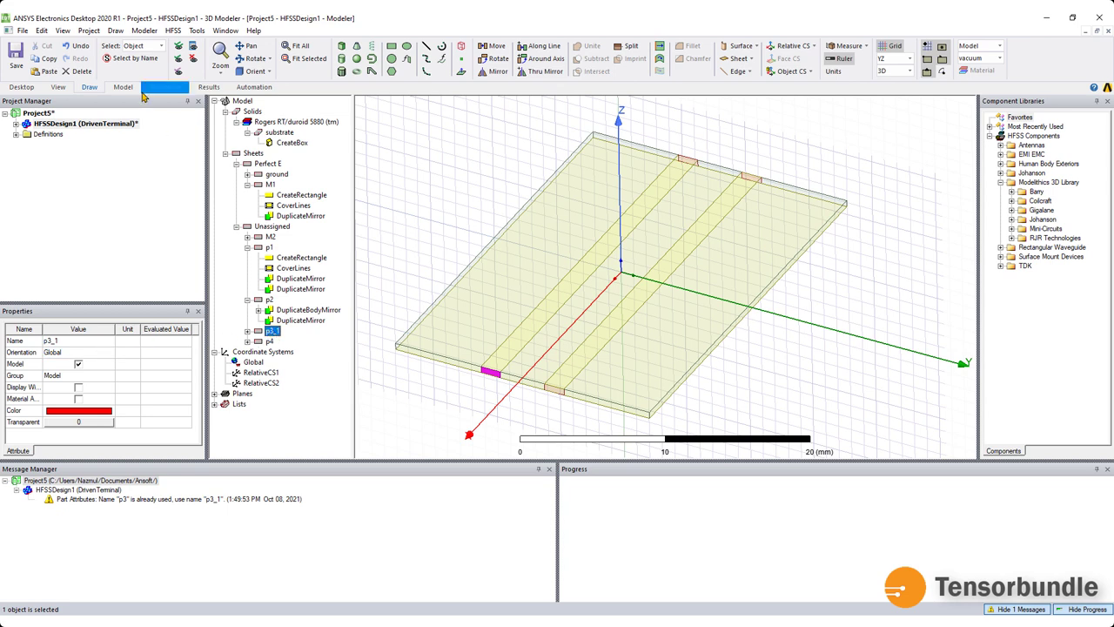
click(96, 123)
click(67, 46)
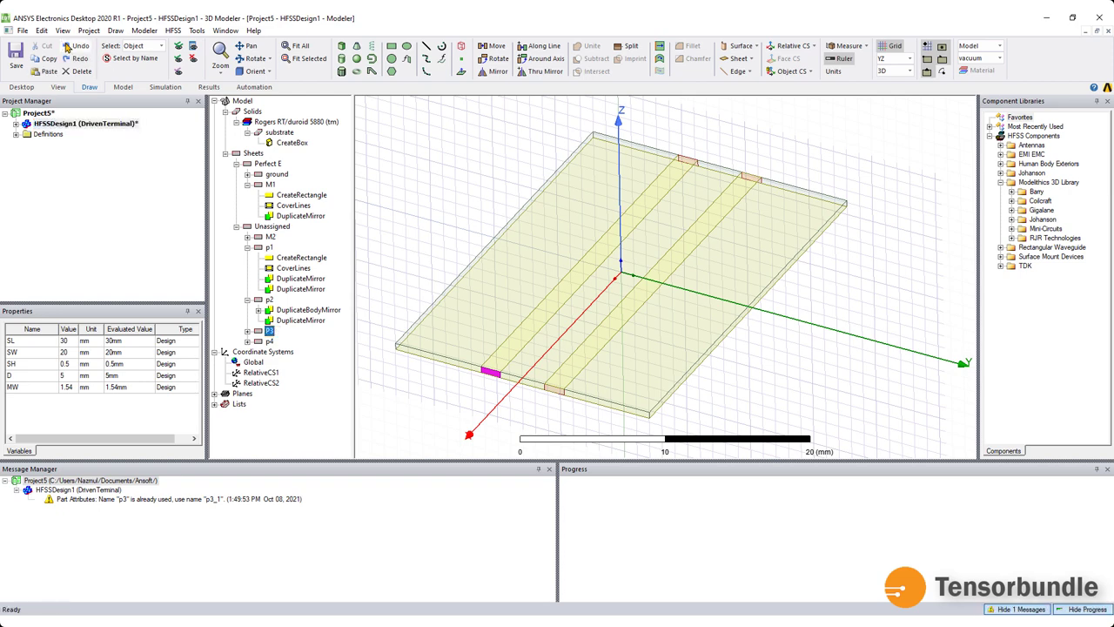
click(67, 46)
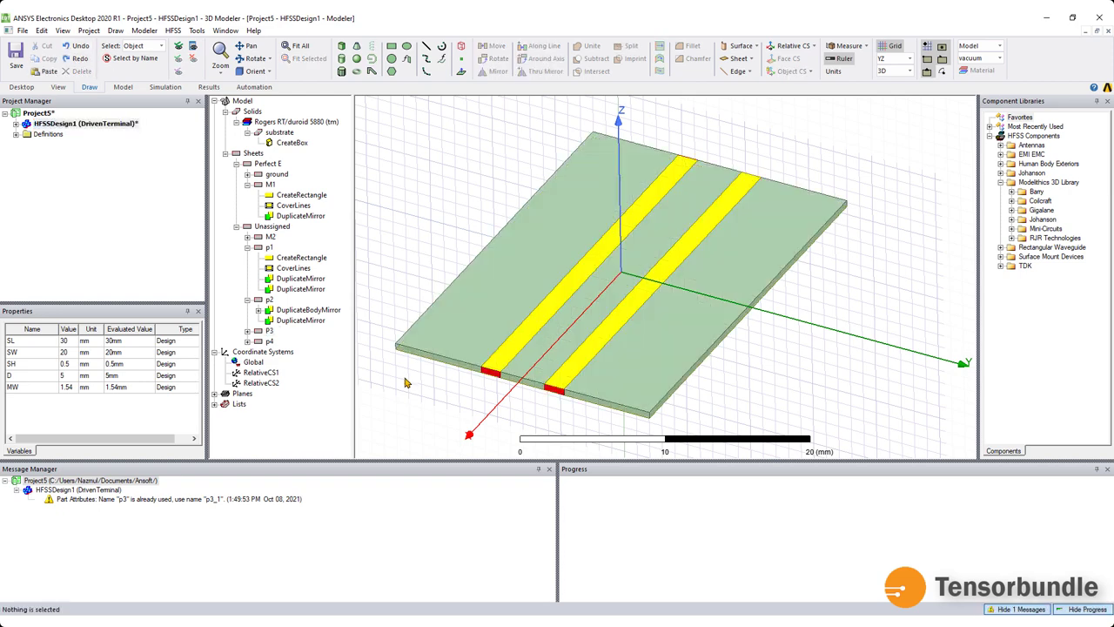
Assign a Perfect E boundary (PerfE3) to strip M2
scroll(505, 374, down, 2)
scroll(496, 409, up, 3)
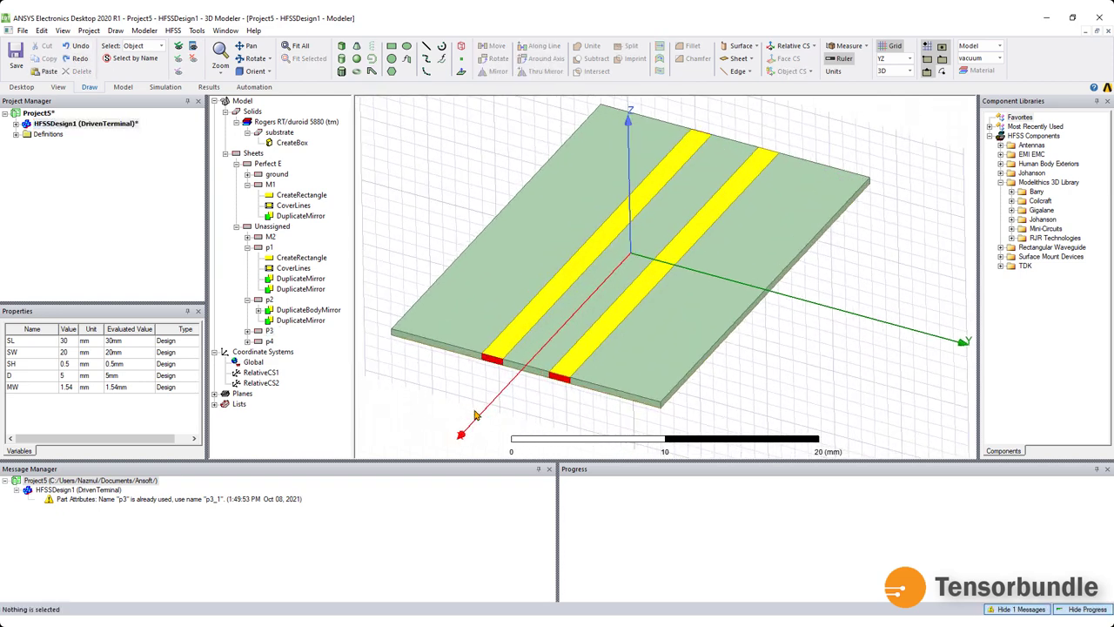
click(269, 239)
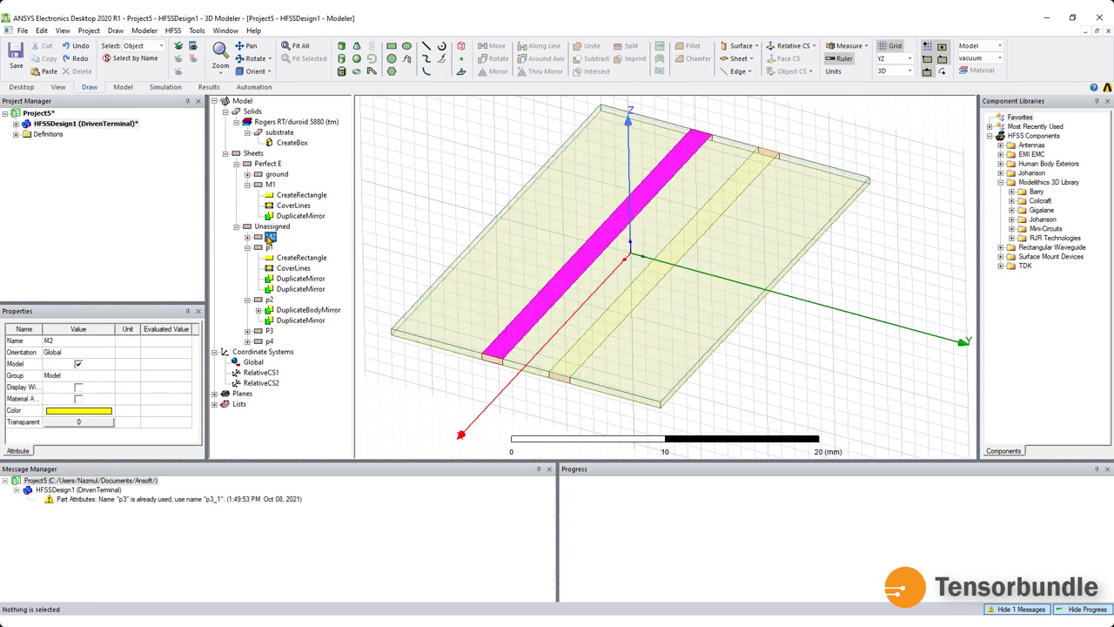
right_click(270, 239)
mouse_move(397, 436)
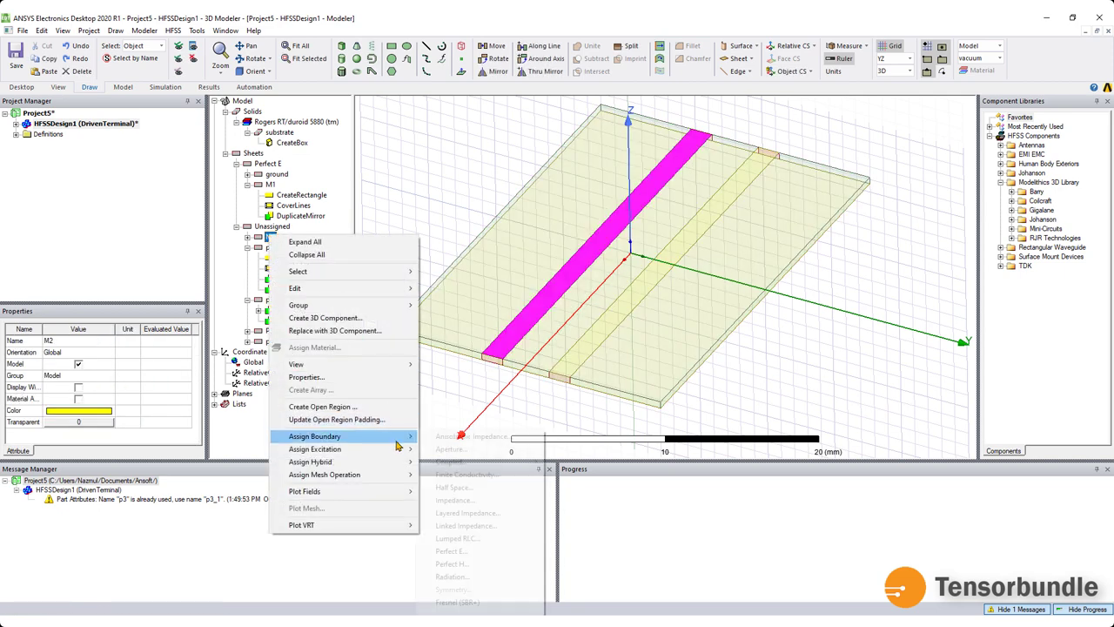
click(450, 551)
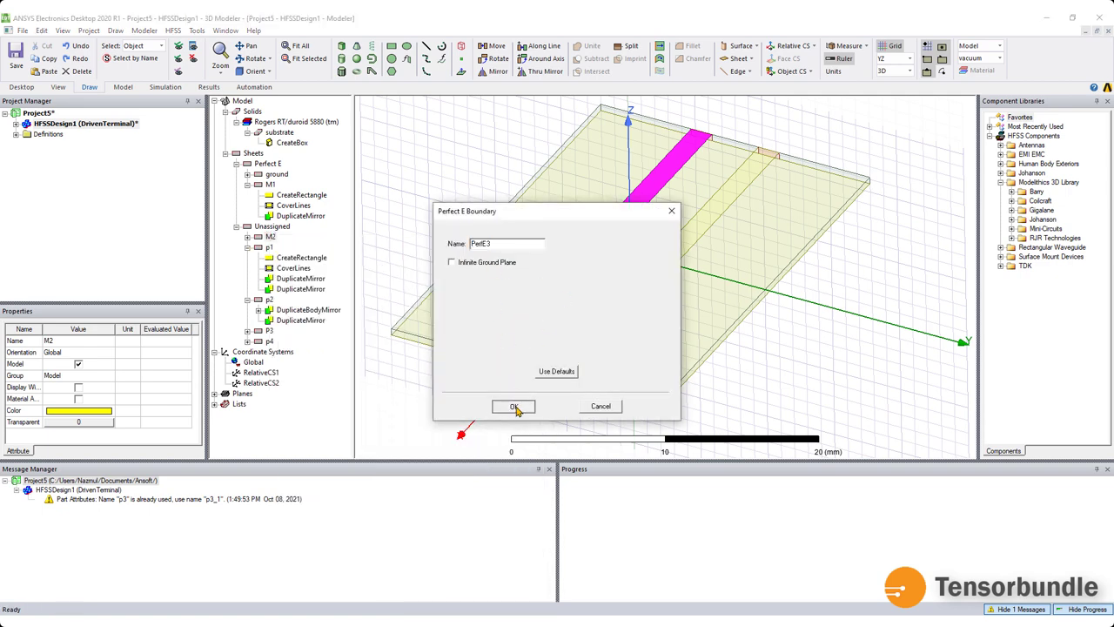
click(515, 407)
click(248, 248)
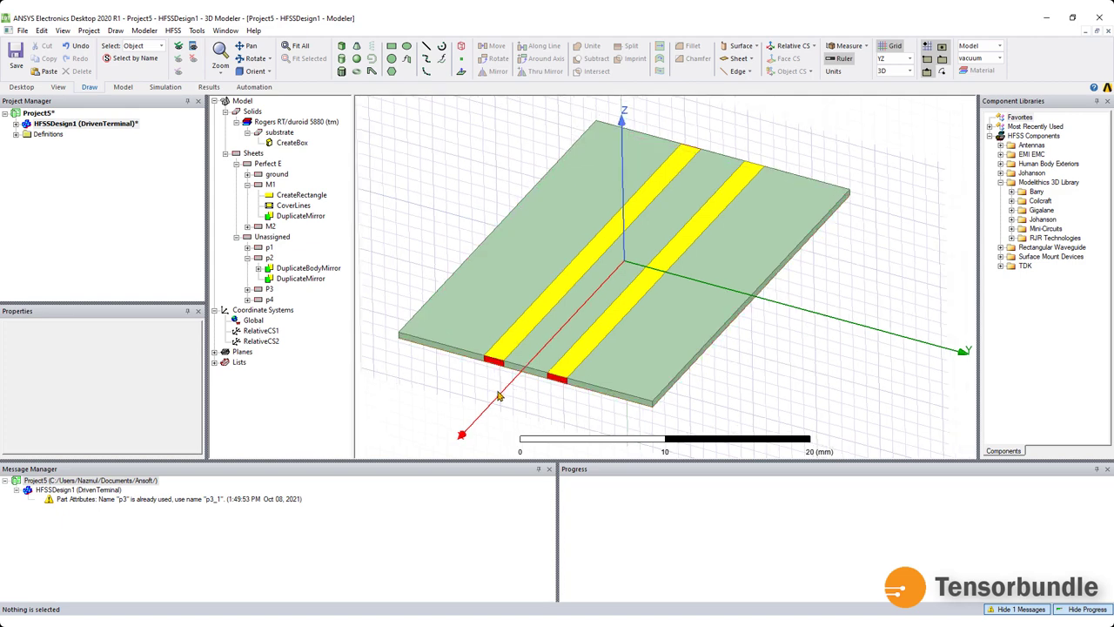
Make sheet p1 lumped port 1 with ground as its reference conductor
scroll(427, 366, up, 4)
click(267, 248)
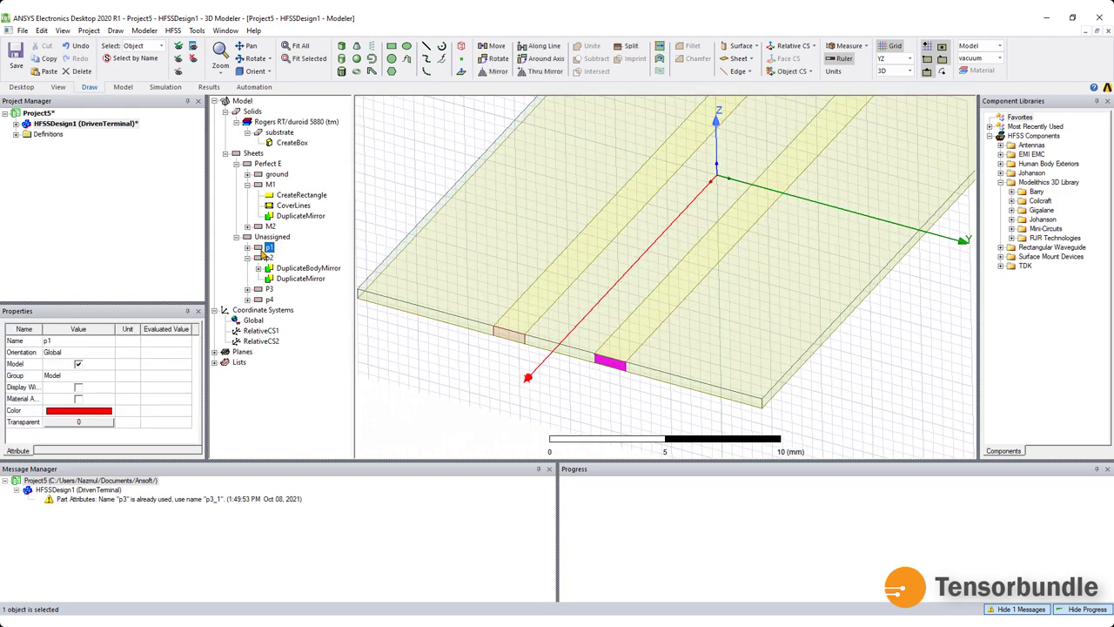
scroll(624, 386, up, 5)
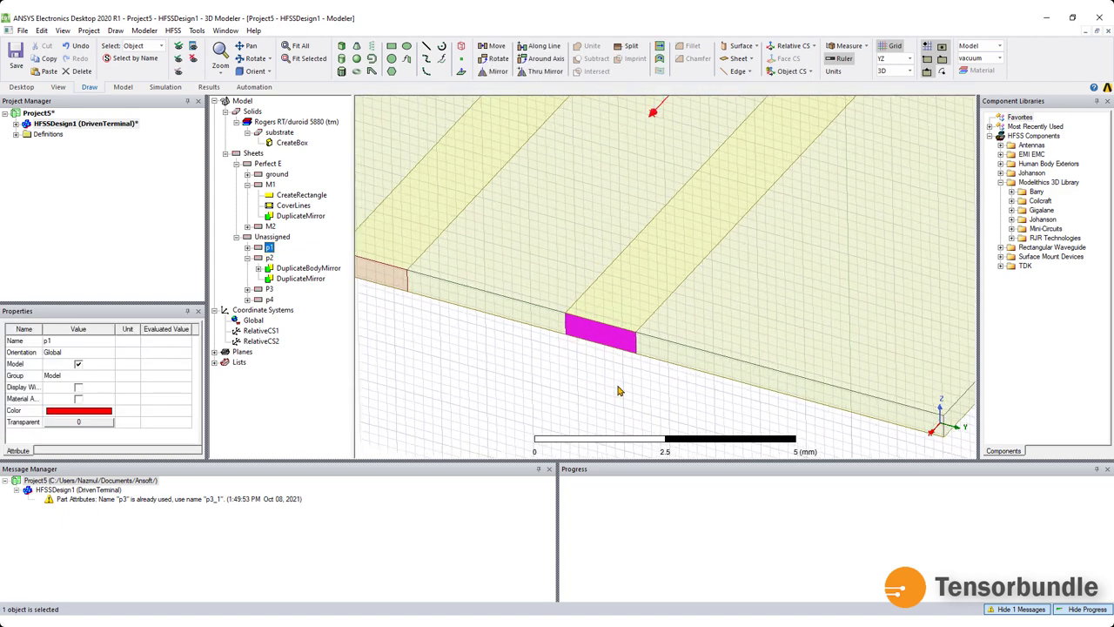
right_click(588, 303)
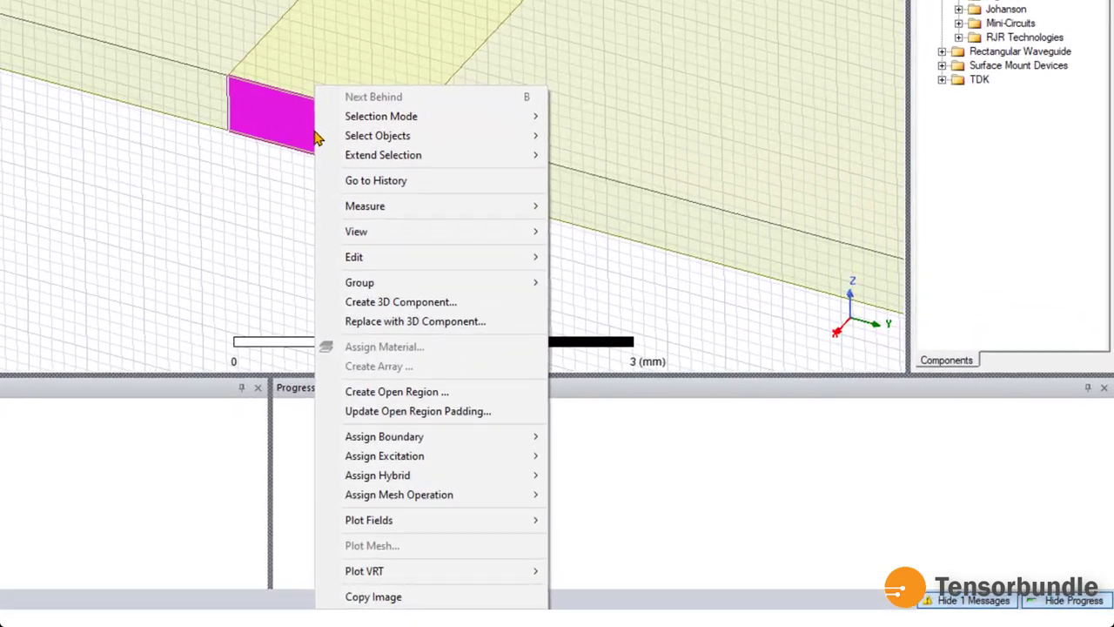
mouse_move(526, 463)
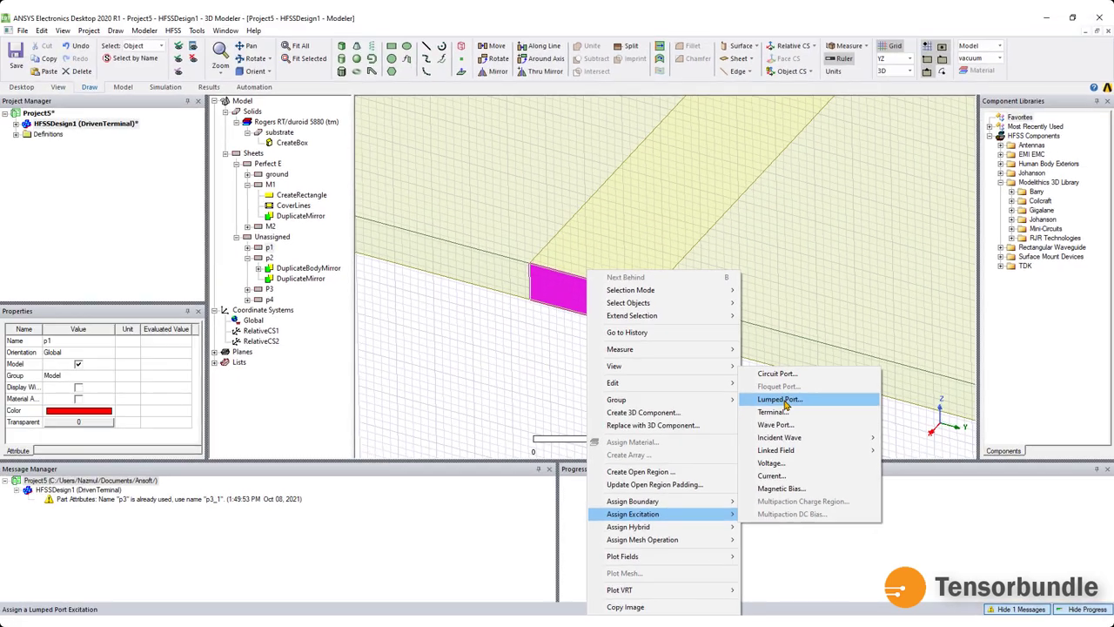
click(607, 282)
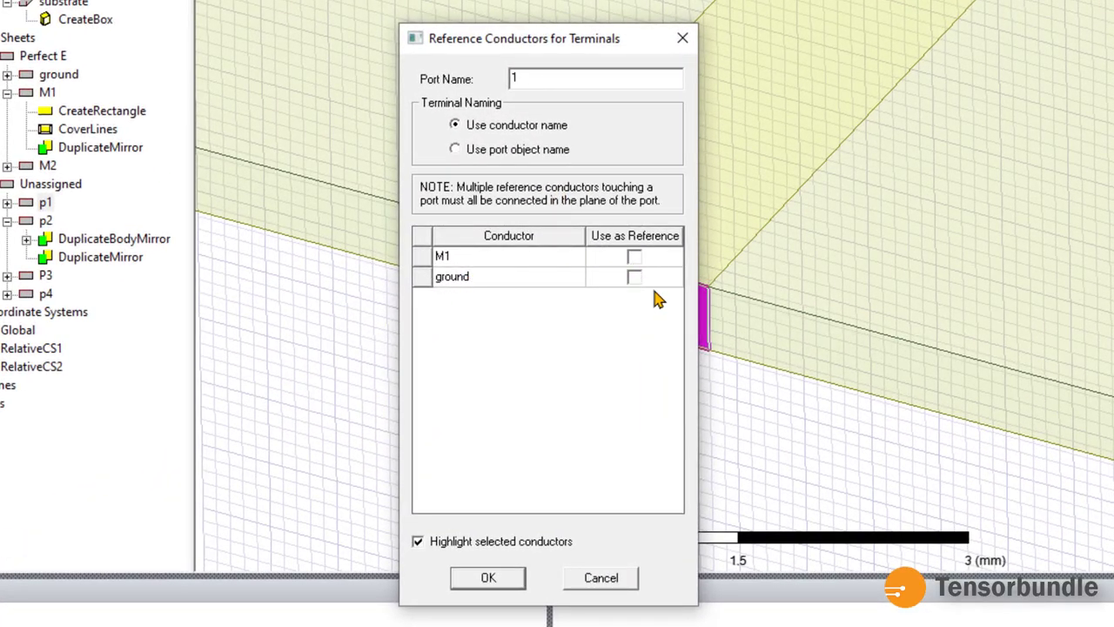
click(634, 277)
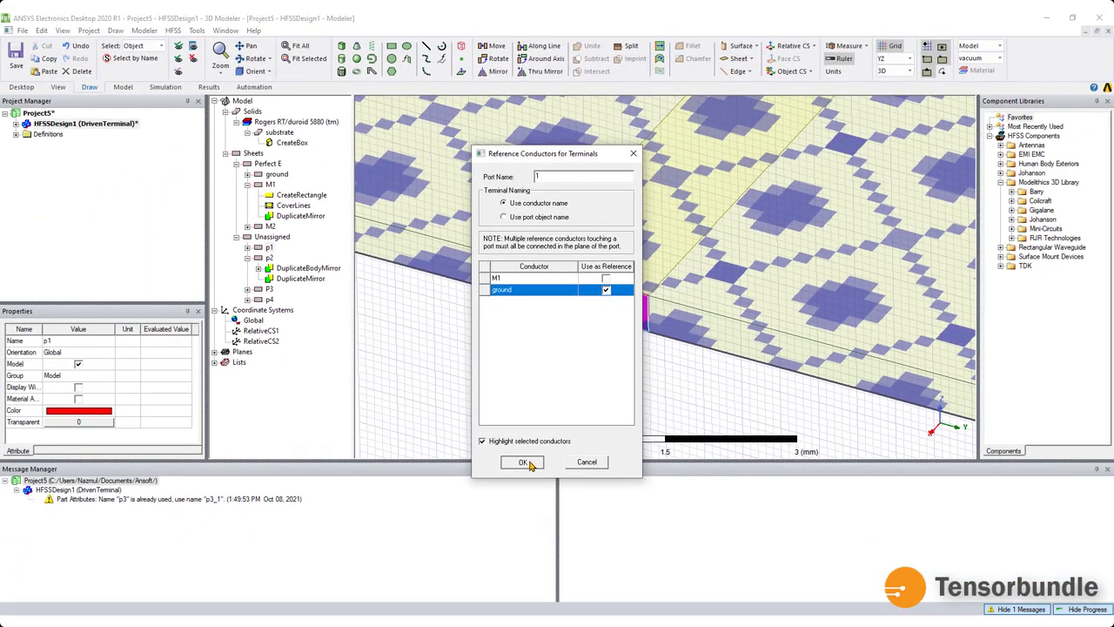
click(523, 462)
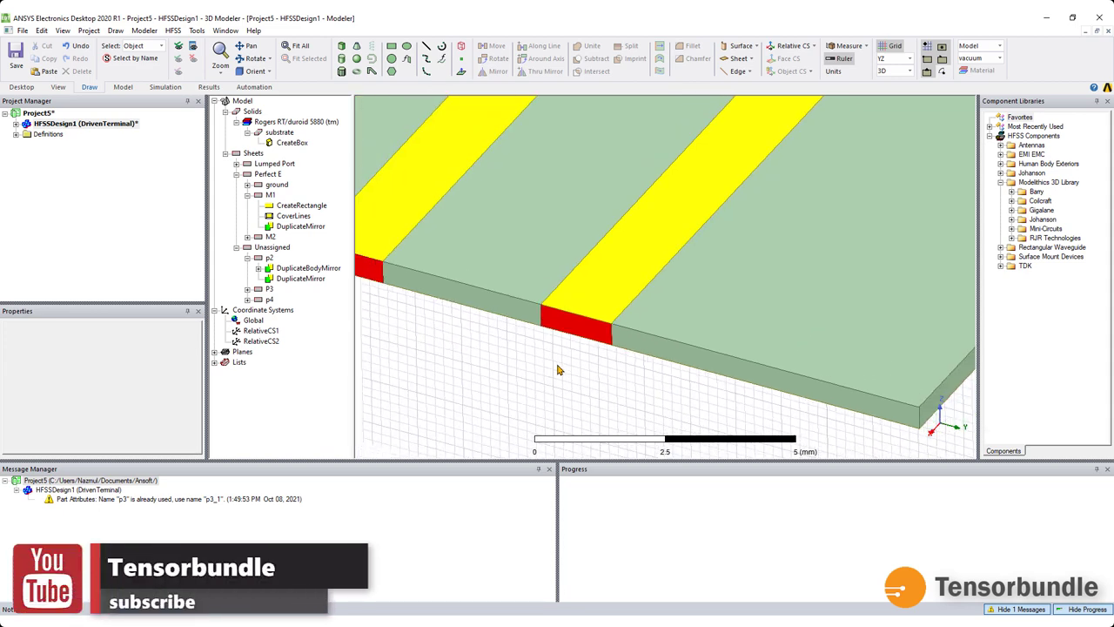
Make sheet p2 terminal port 2 referenced to ground
alt+drag(558, 369, 898, 324)
scroll(694, 308, up, 5)
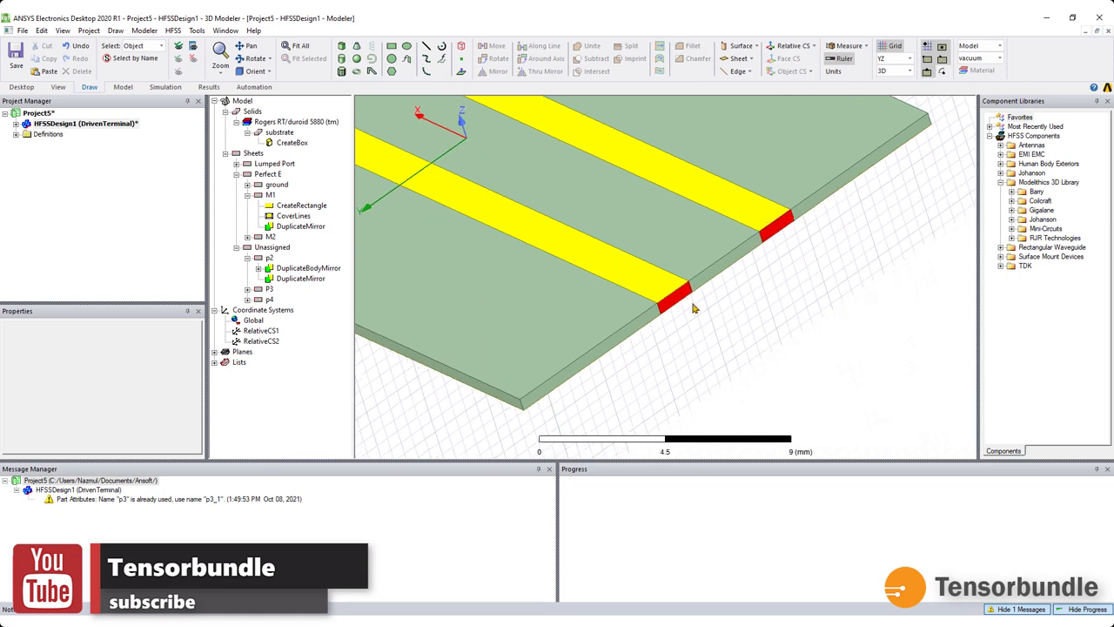
click(678, 301)
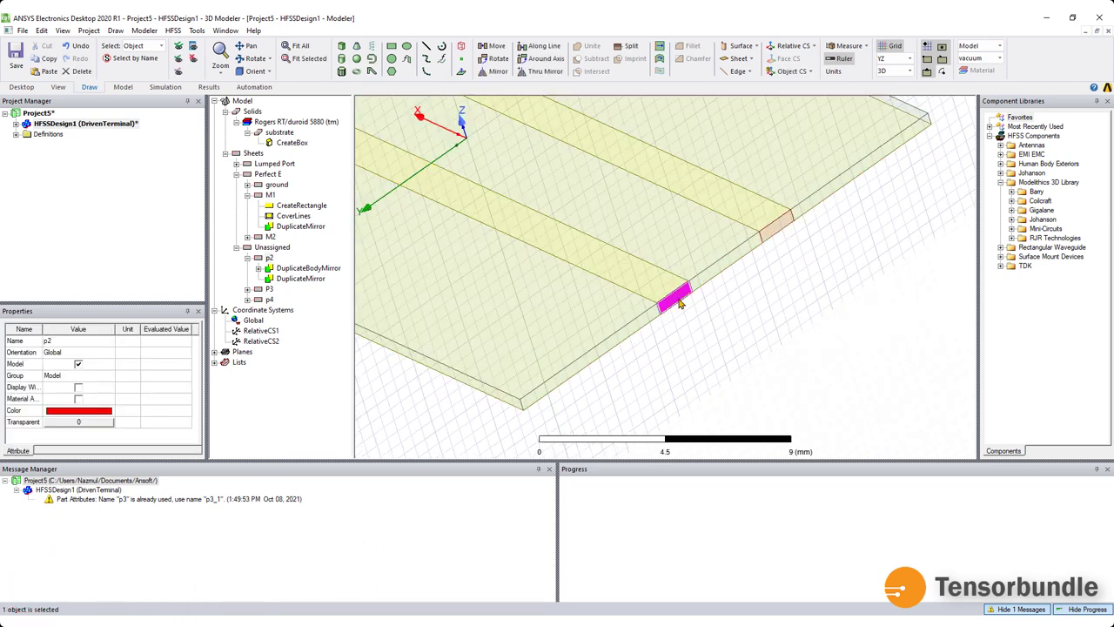
right_click(679, 301)
mouse_move(815, 517)
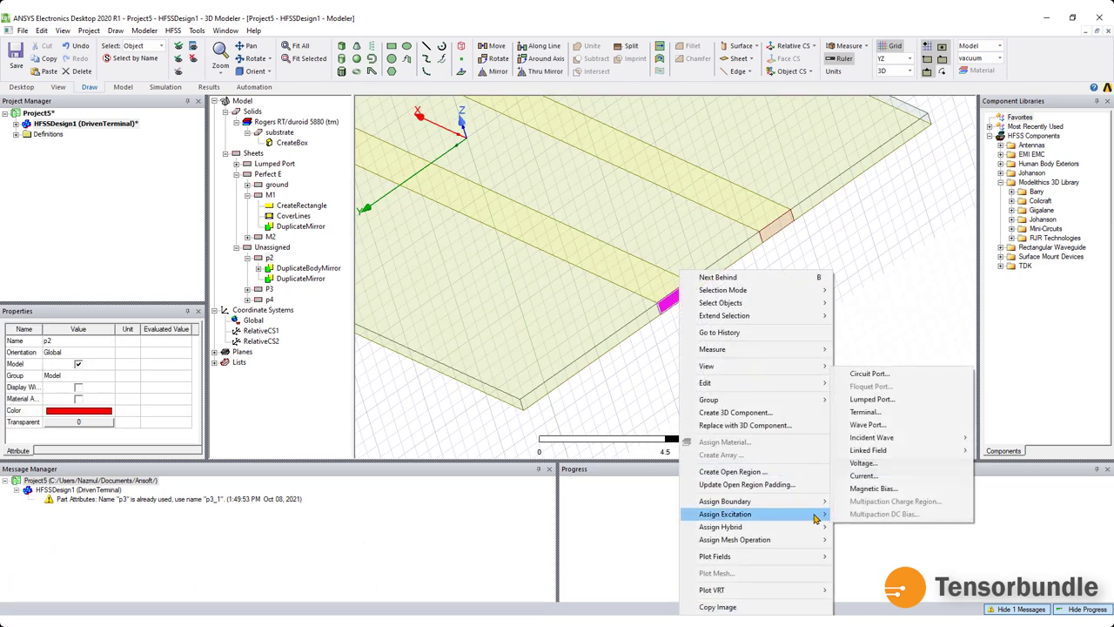
click(865, 412)
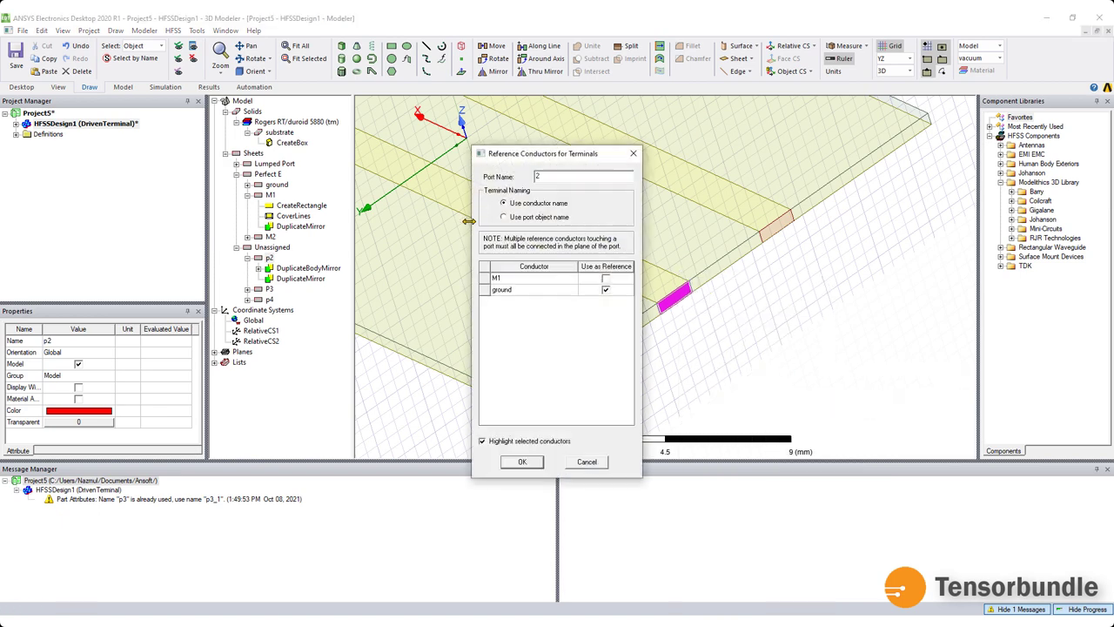
click(521, 463)
scroll(470, 337, down, 5)
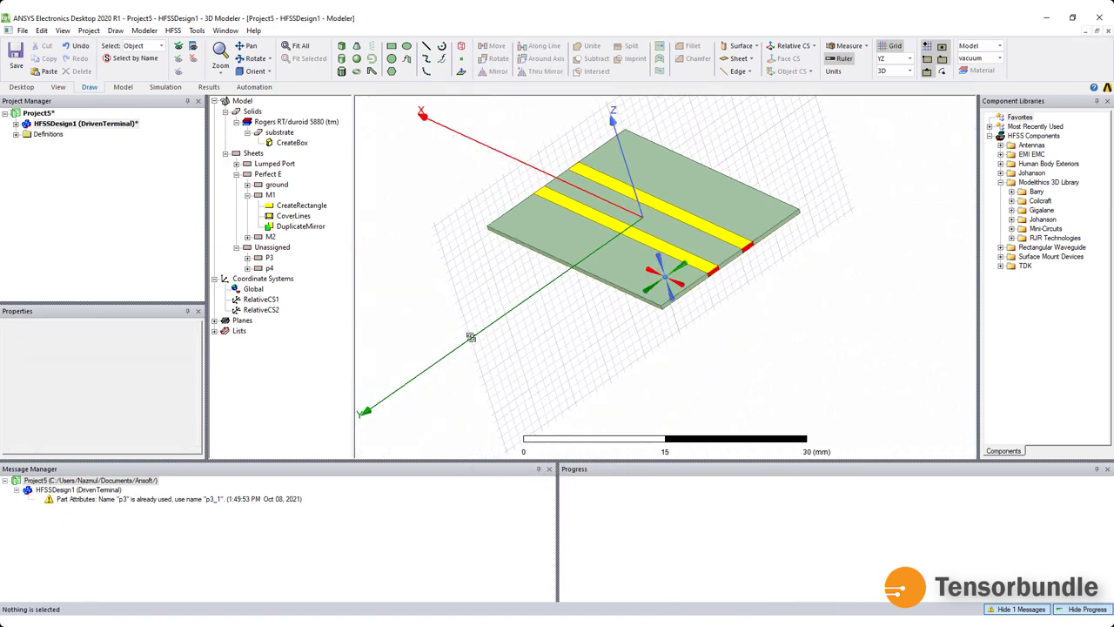
Make sheet P3 lumped port 3 referenced to ground
alt+drag(471, 337, 645, 300)
scroll(645, 300, up, 3)
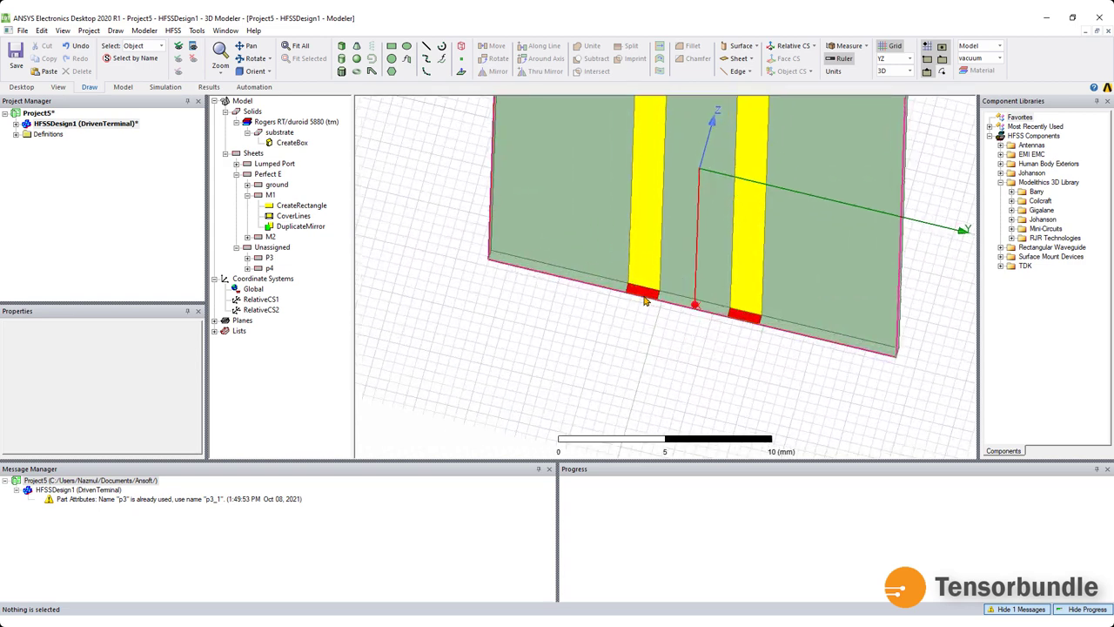
scroll(645, 300, up, 2)
click(631, 295)
right_click(632, 294)
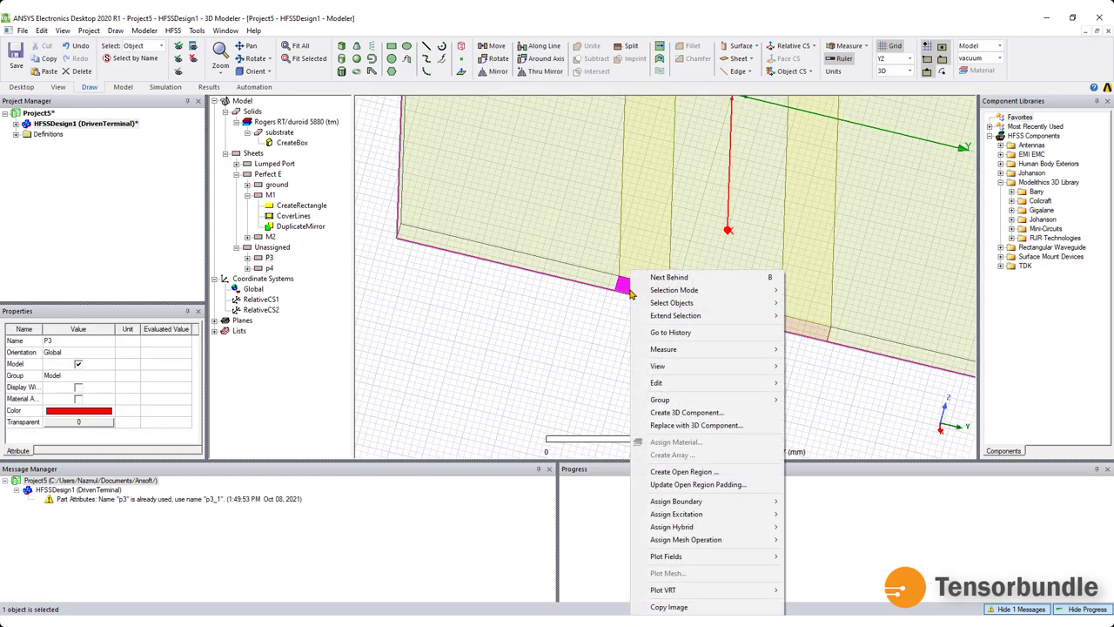
mouse_move(764, 514)
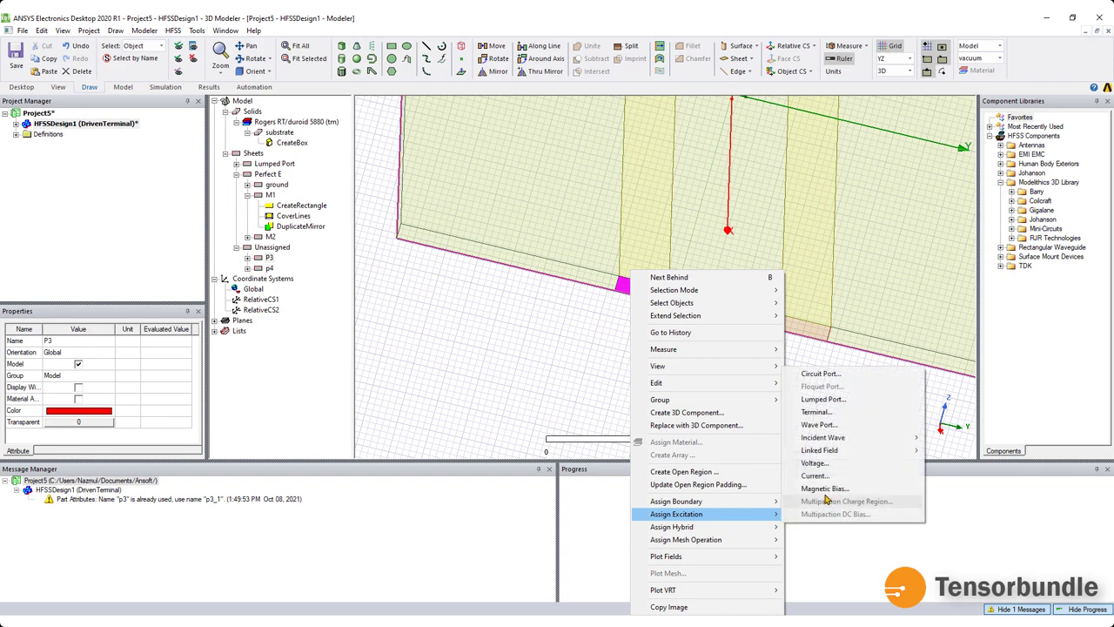
click(827, 399)
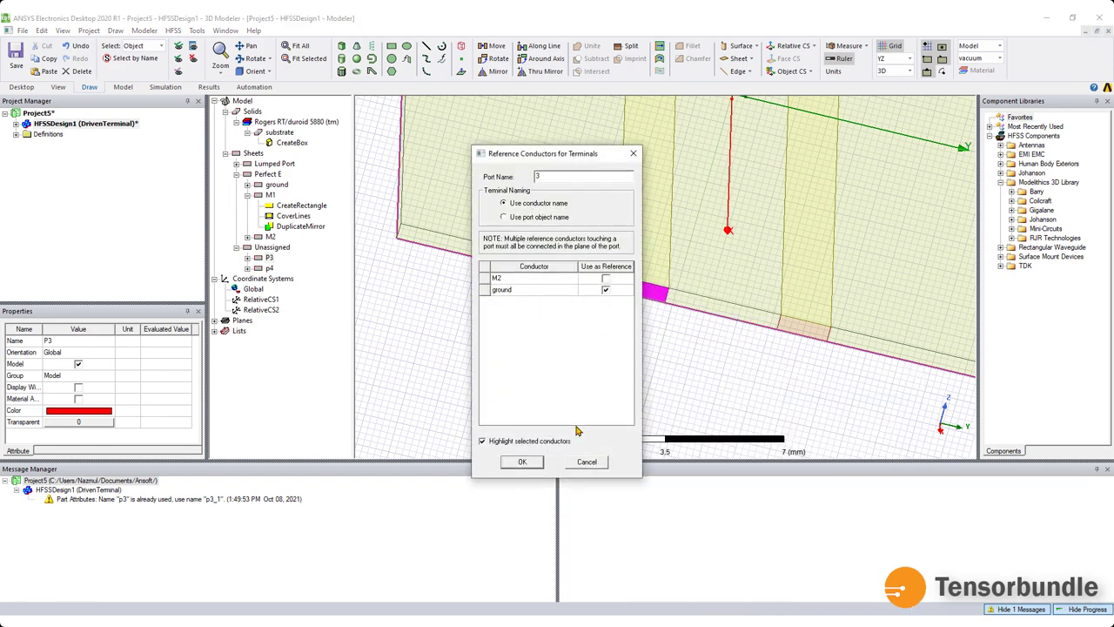
click(523, 463)
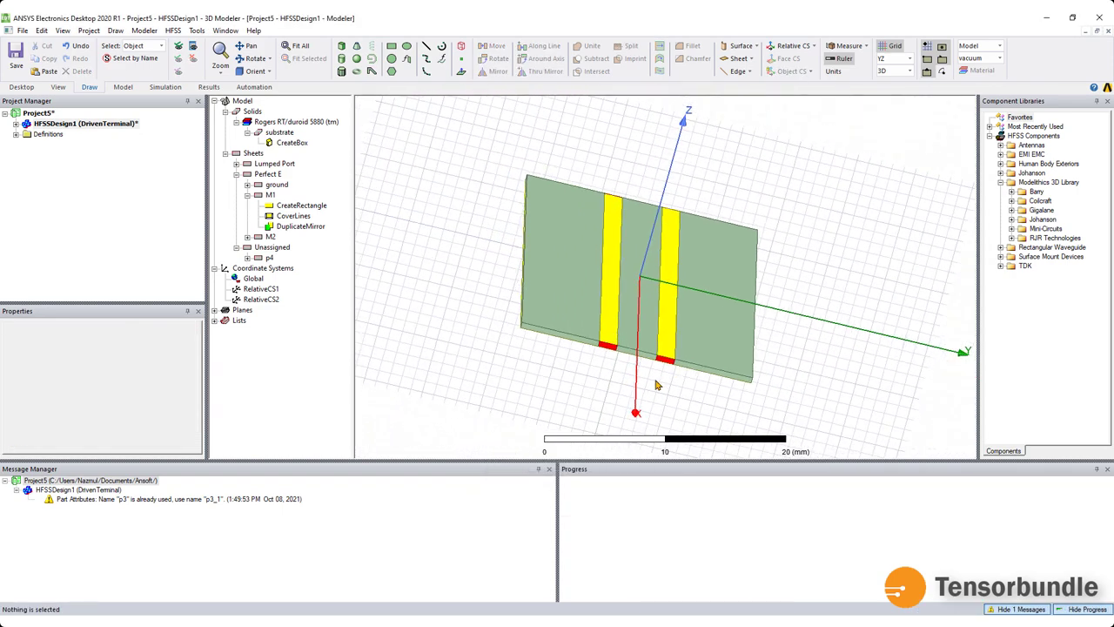
Make sheet p4 lumped port 4 referenced to ground
alt+drag(591, 319, 468, 325)
scroll(819, 326, up, 5)
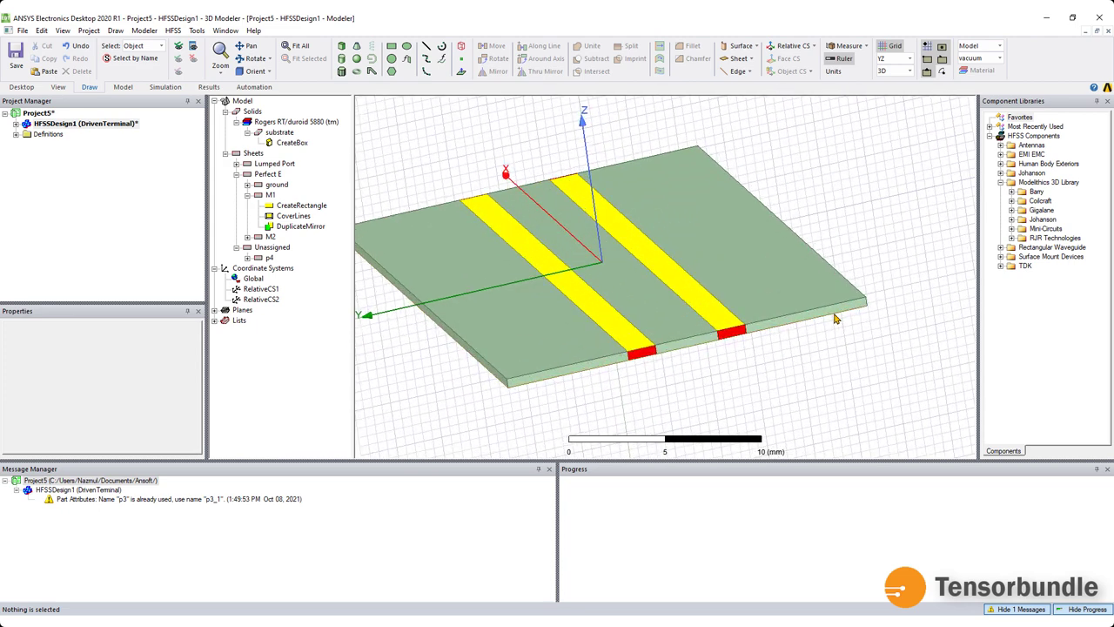
scroll(803, 329, up, 2)
right_click(667, 348)
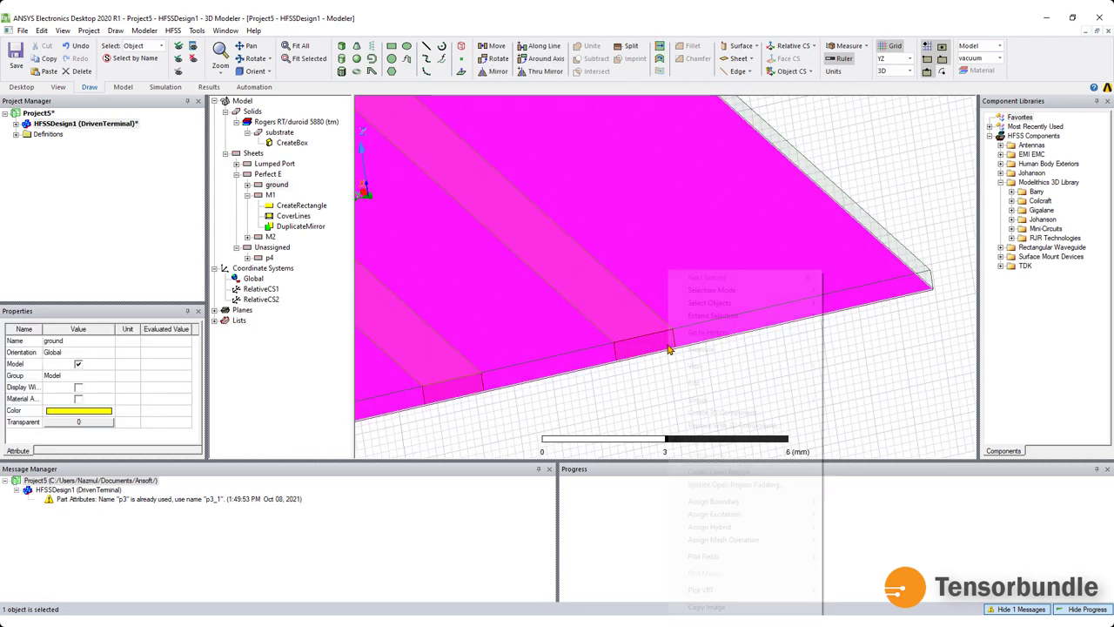
click(621, 350)
click(726, 383)
click(652, 353)
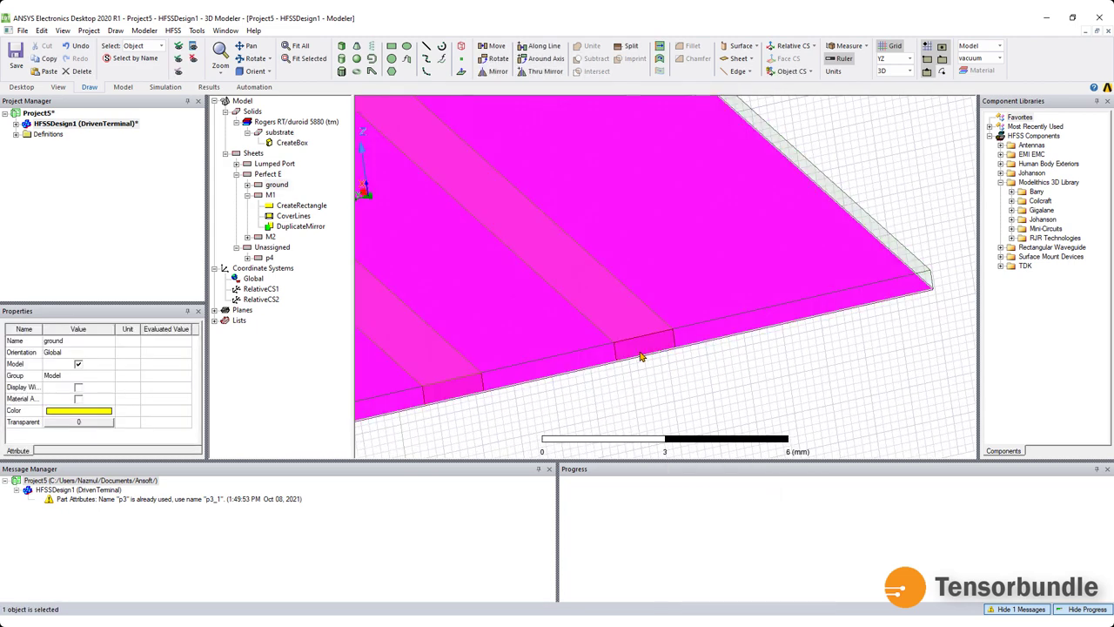
click(646, 383)
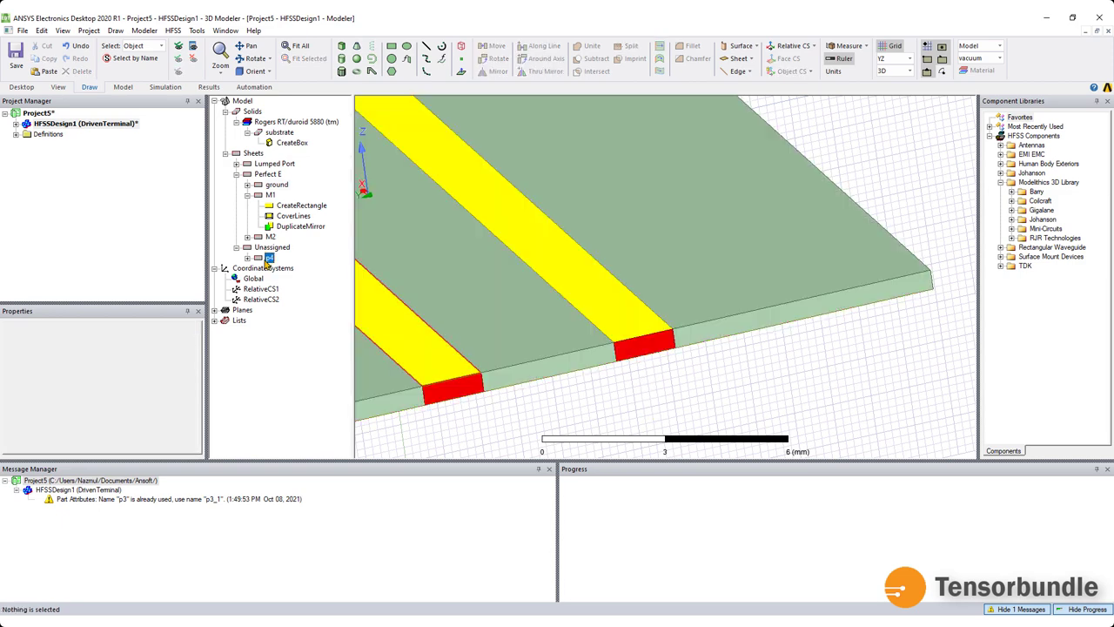
click(269, 258)
right_click(641, 348)
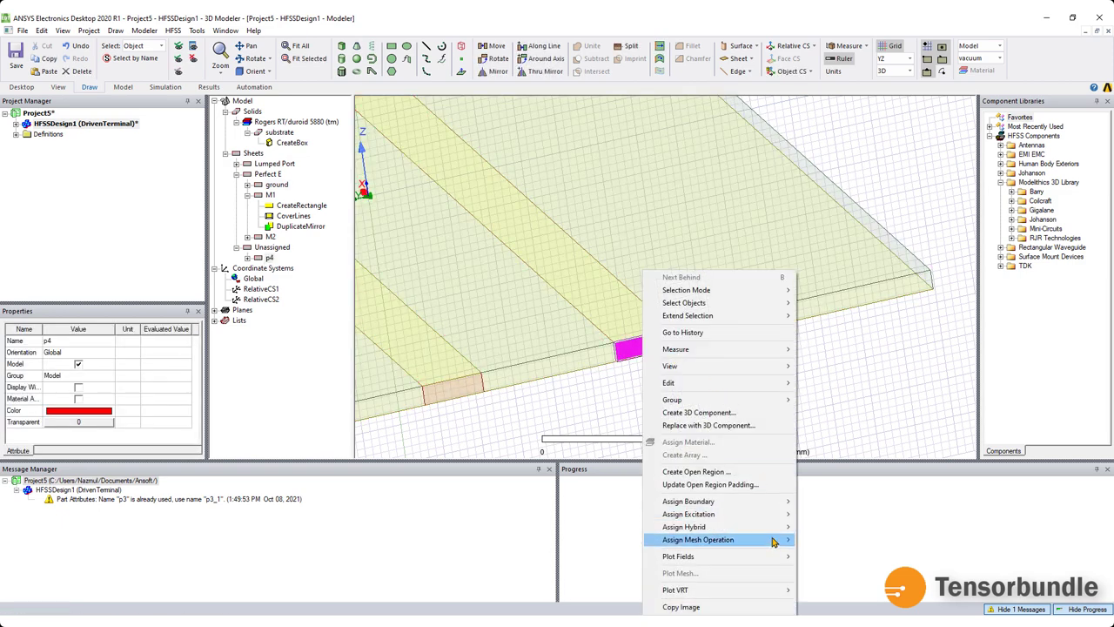
mouse_move(766, 514)
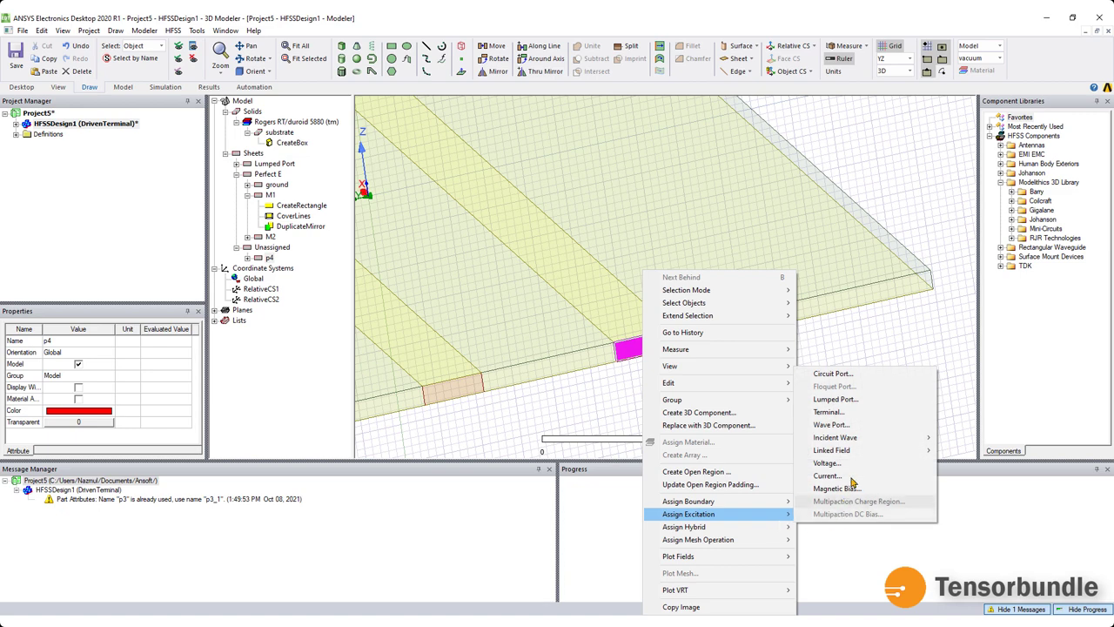
click(836, 398)
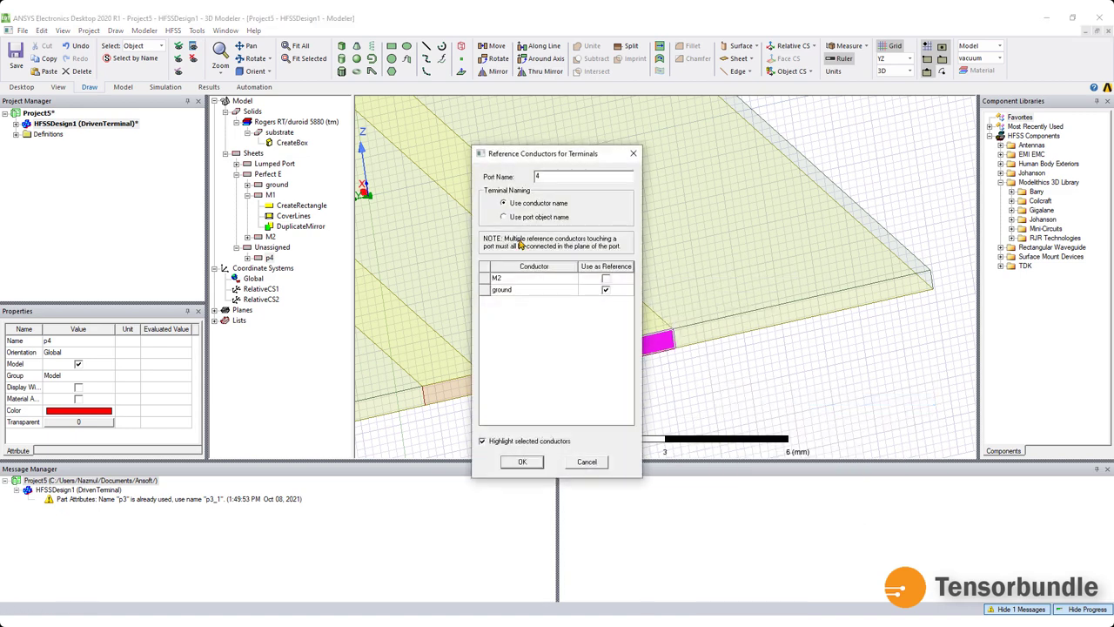
click(524, 462)
key(ctrl+d)
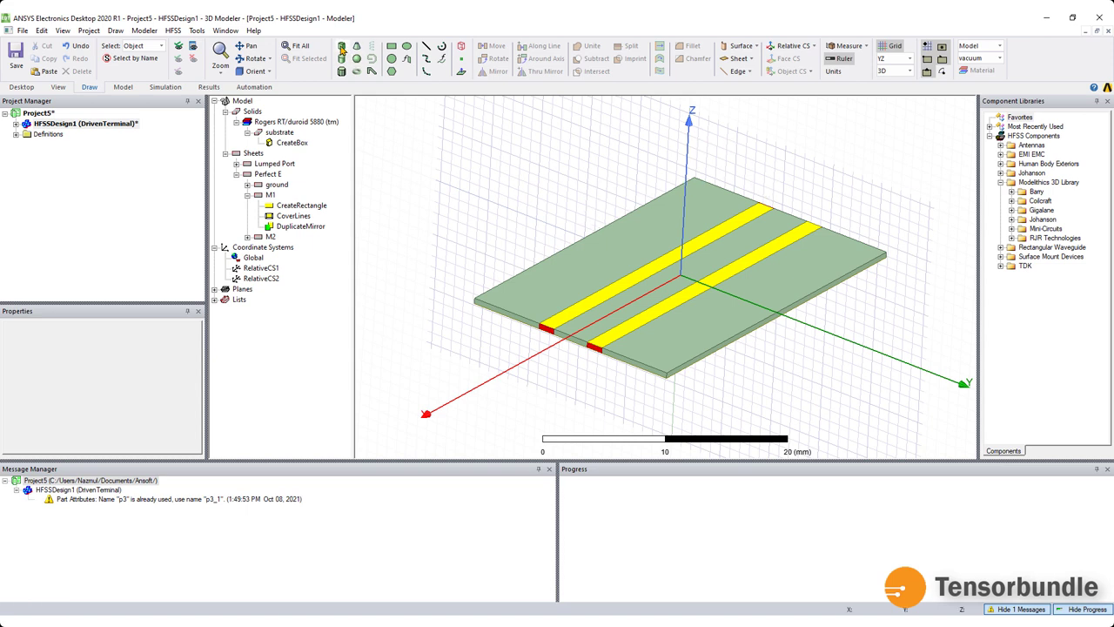
Draw a rough box over the board as the vacuum region
click(342, 50)
click(451, 312)
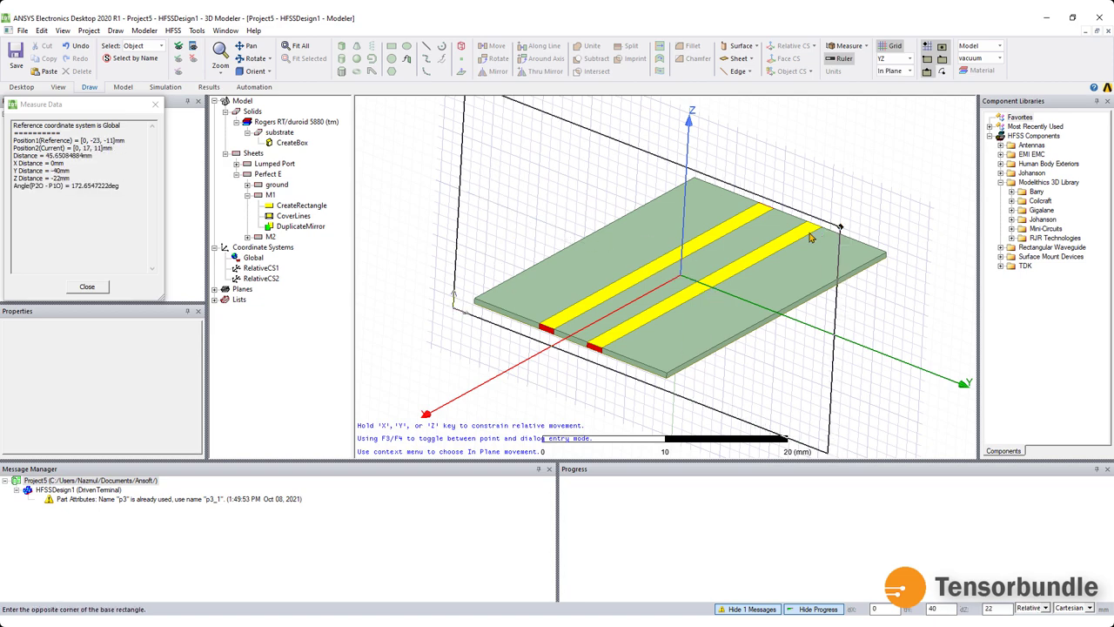
click(727, 285)
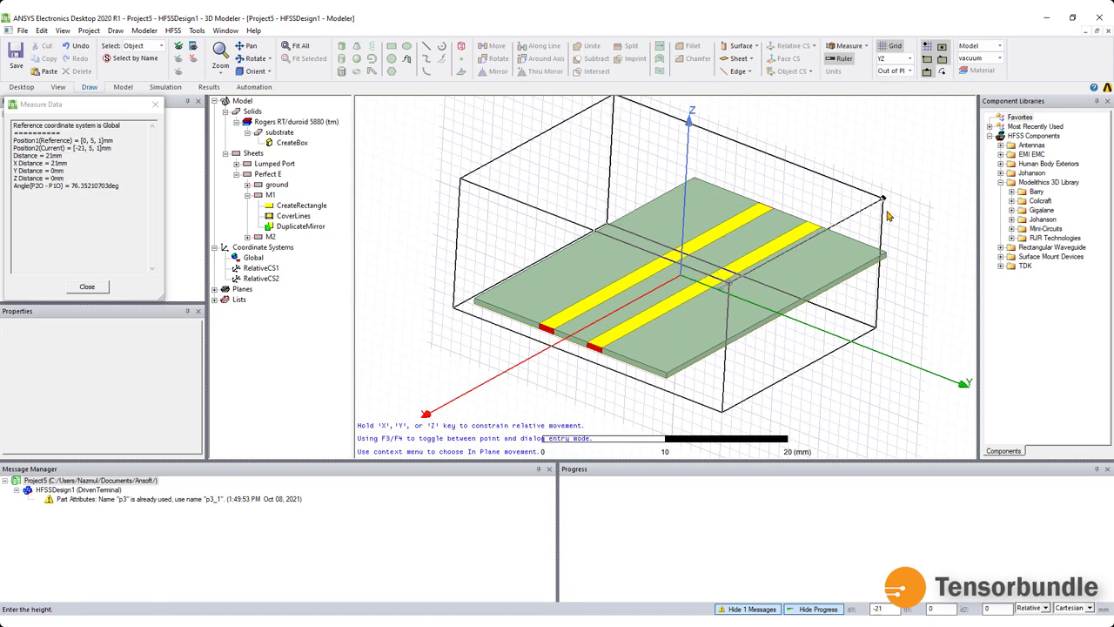
click(944, 165)
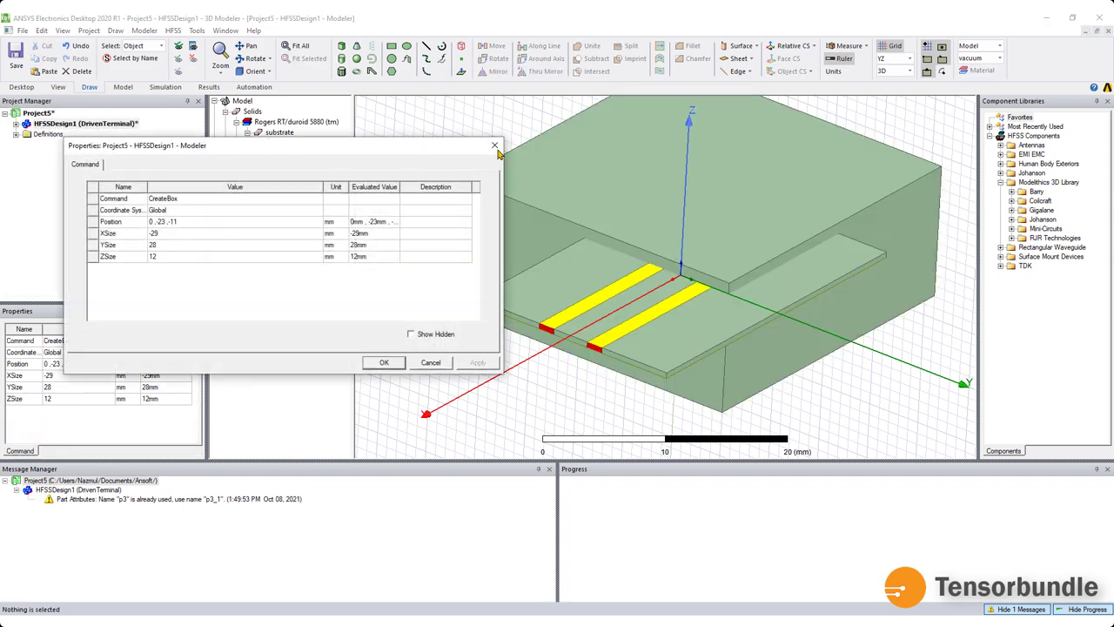
click(495, 146)
Make Box1 mostly transparent
click(265, 161)
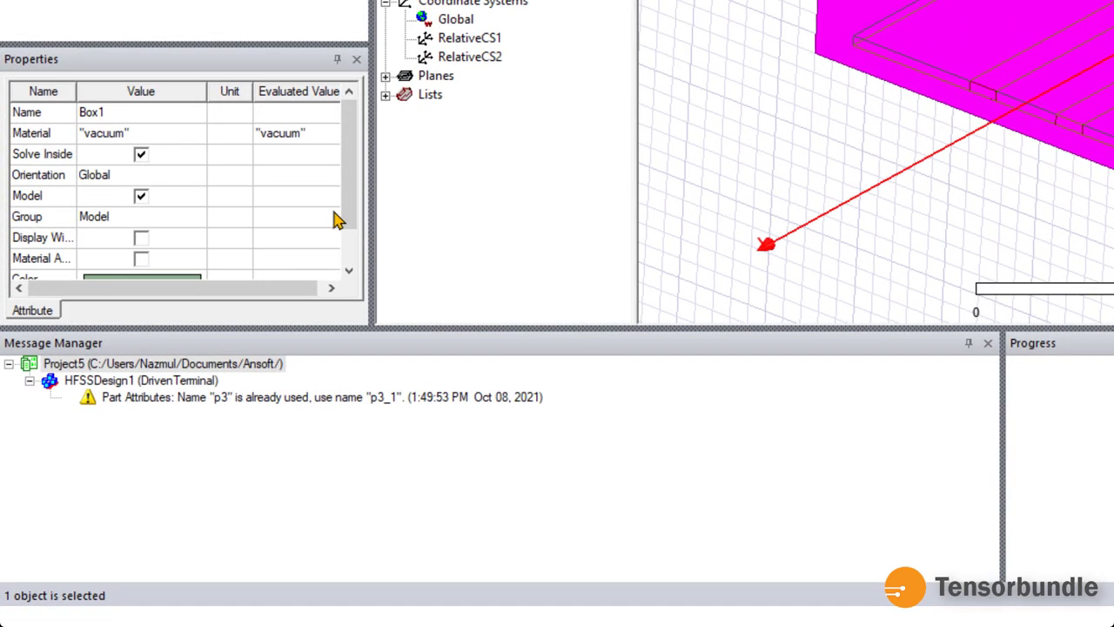
scroll(338, 219, down, 1)
click(201, 259)
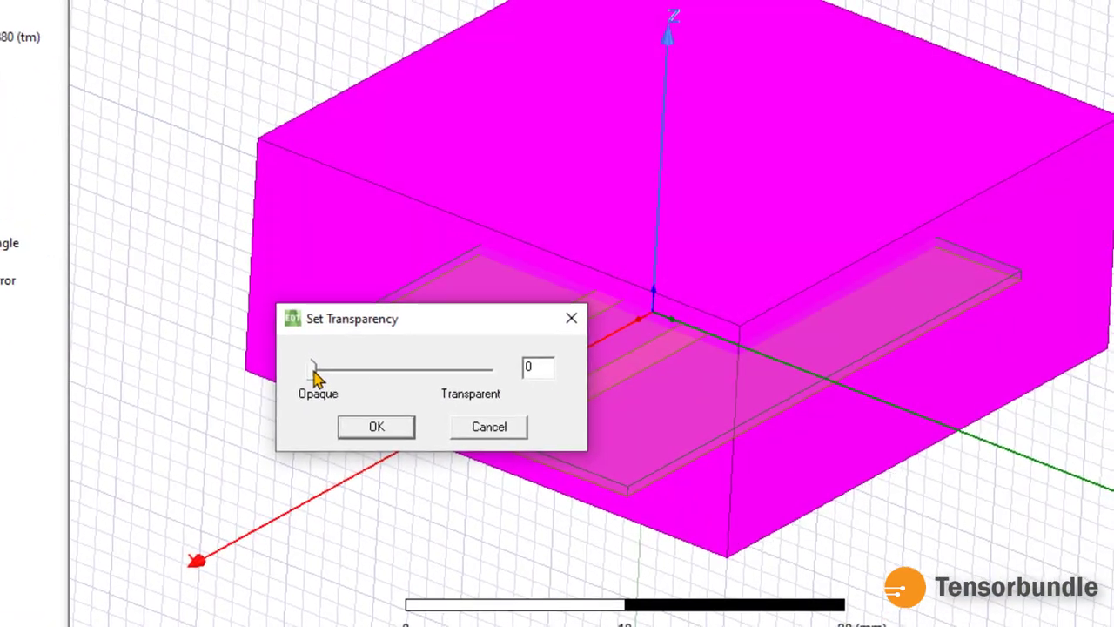
drag(315, 370, 481, 343)
click(376, 427)
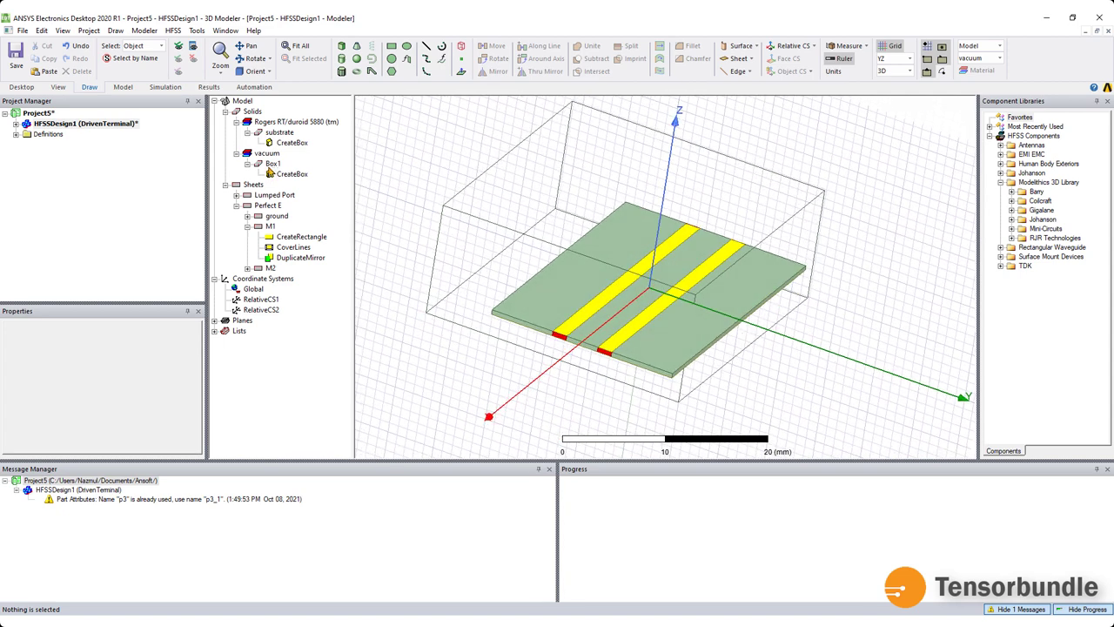
Set Box1's position to -20, -15, -5 mm and size to 40 × 30 × 15 mm
click(272, 164)
click(290, 174)
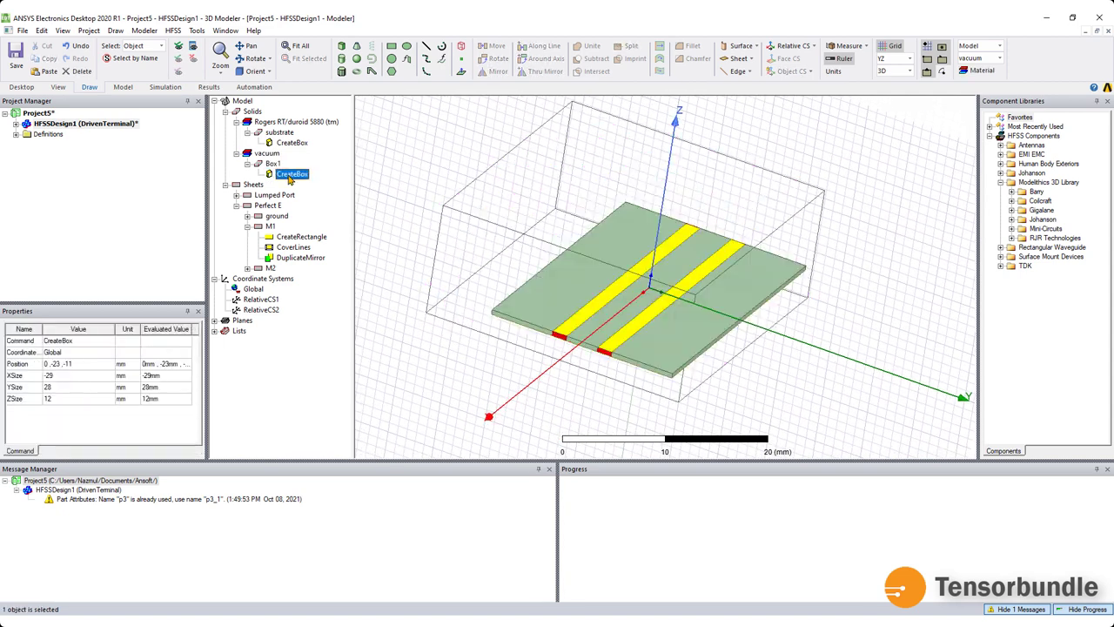
double_click(289, 175)
click(133, 223)
double_click(148, 221)
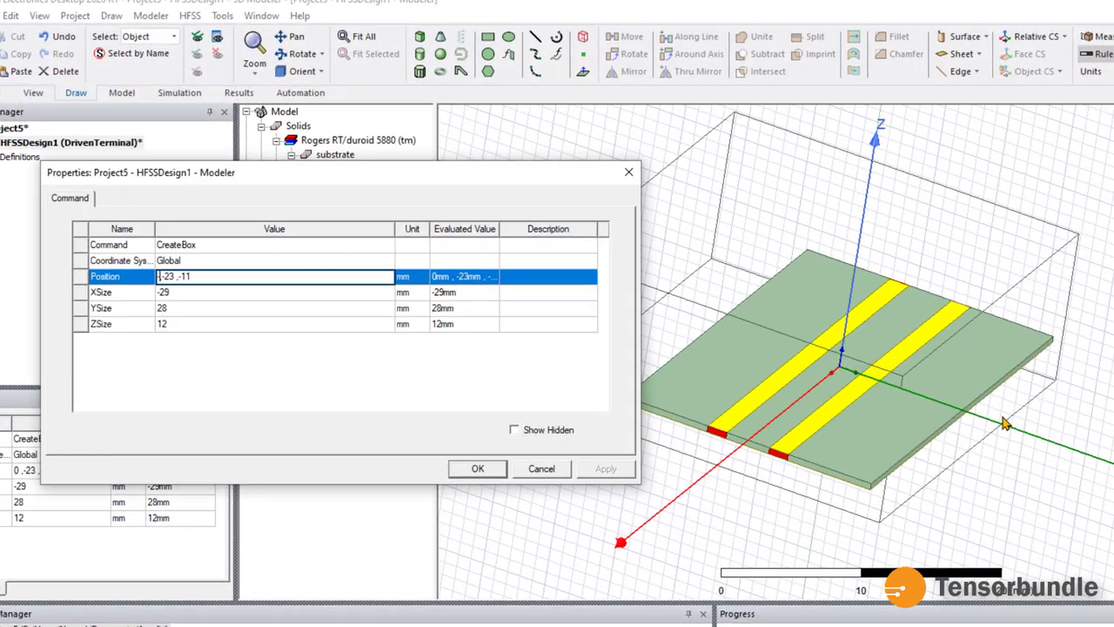
text(-40)
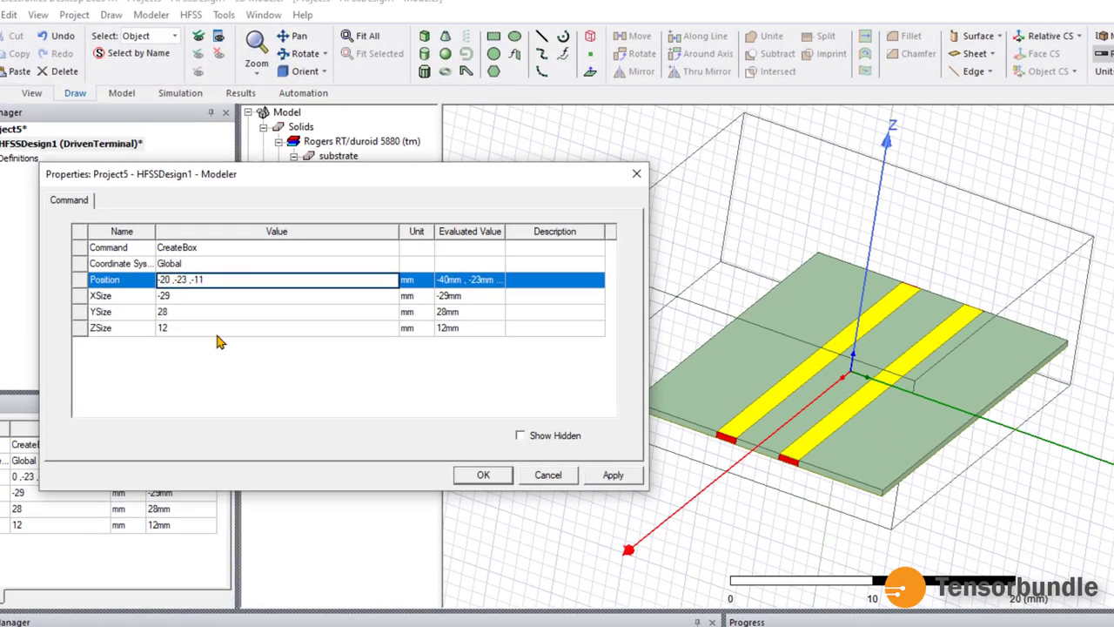
click(187, 297)
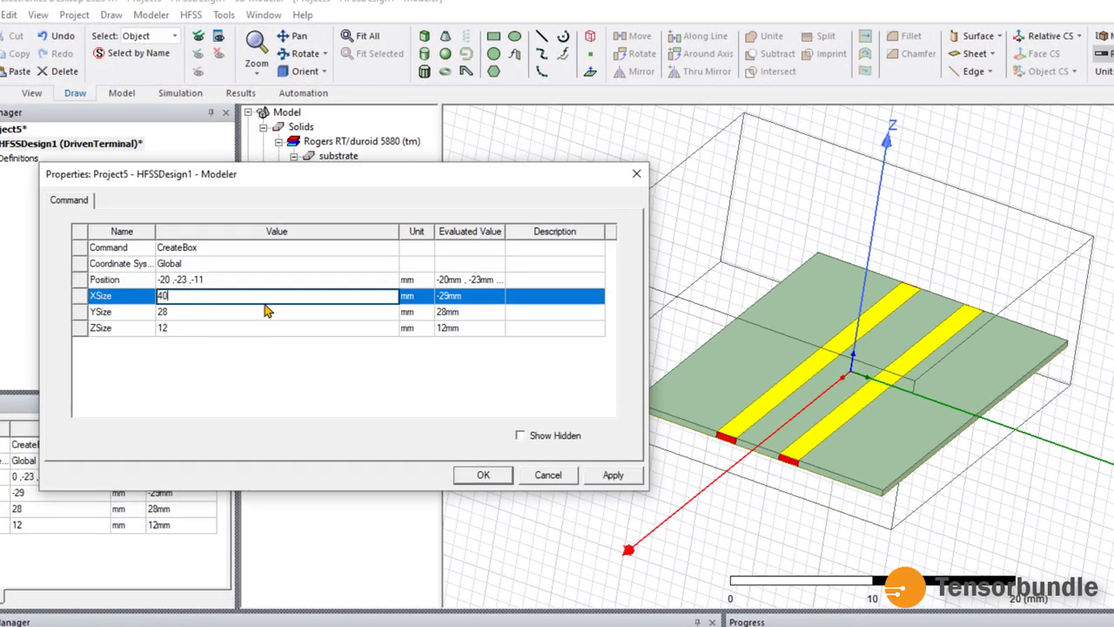
click(184, 279)
click(185, 279)
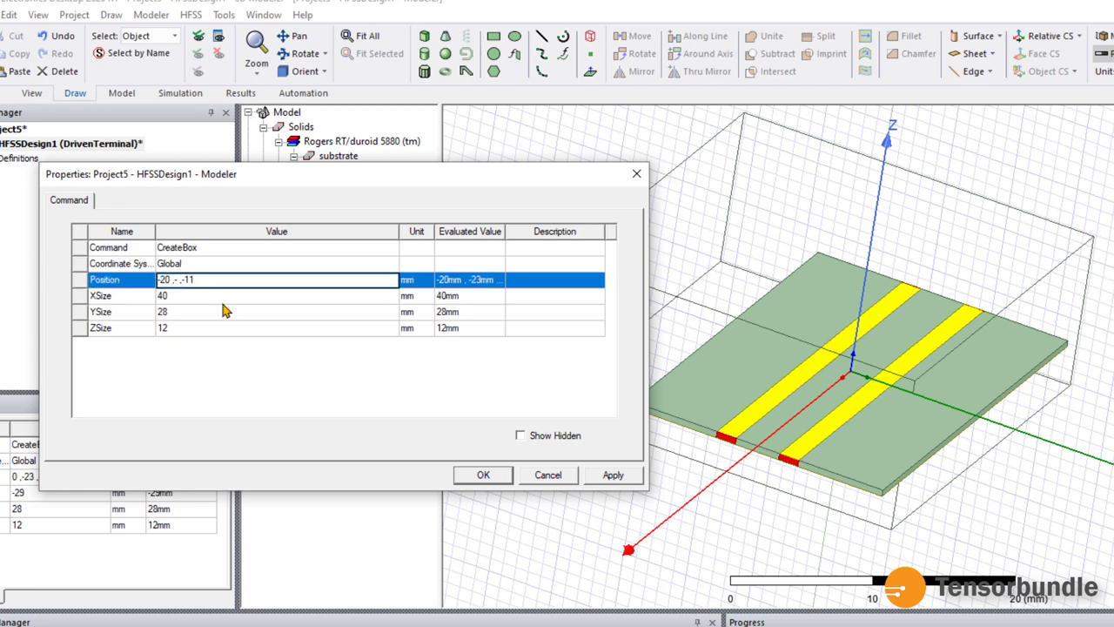
click(195, 315)
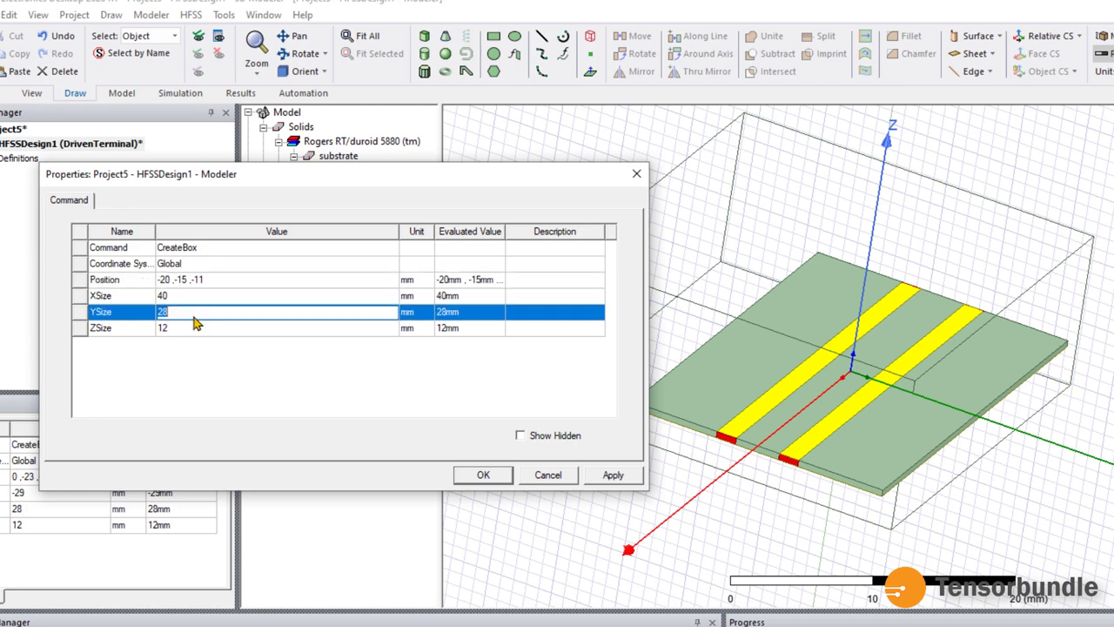
click(227, 280)
click(227, 279)
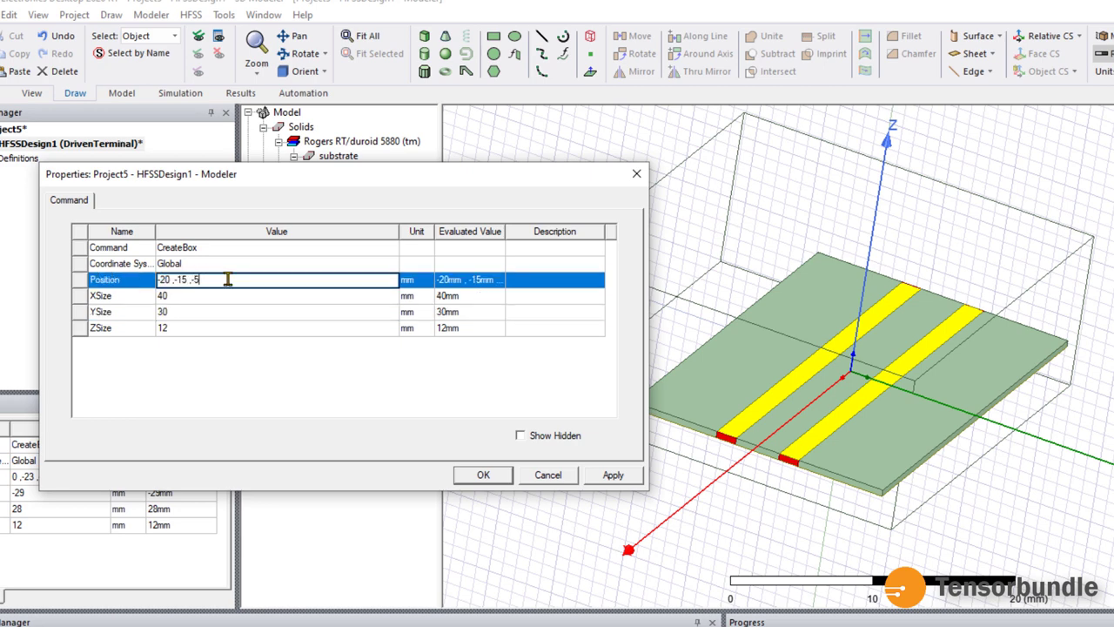
click(171, 329)
text(1)
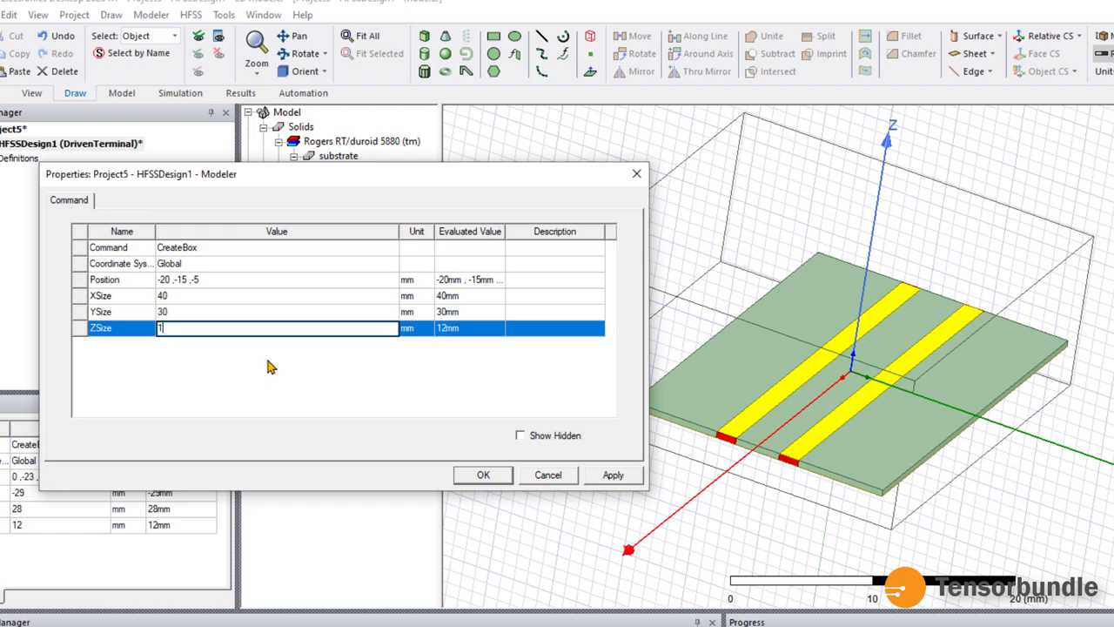
text(5)
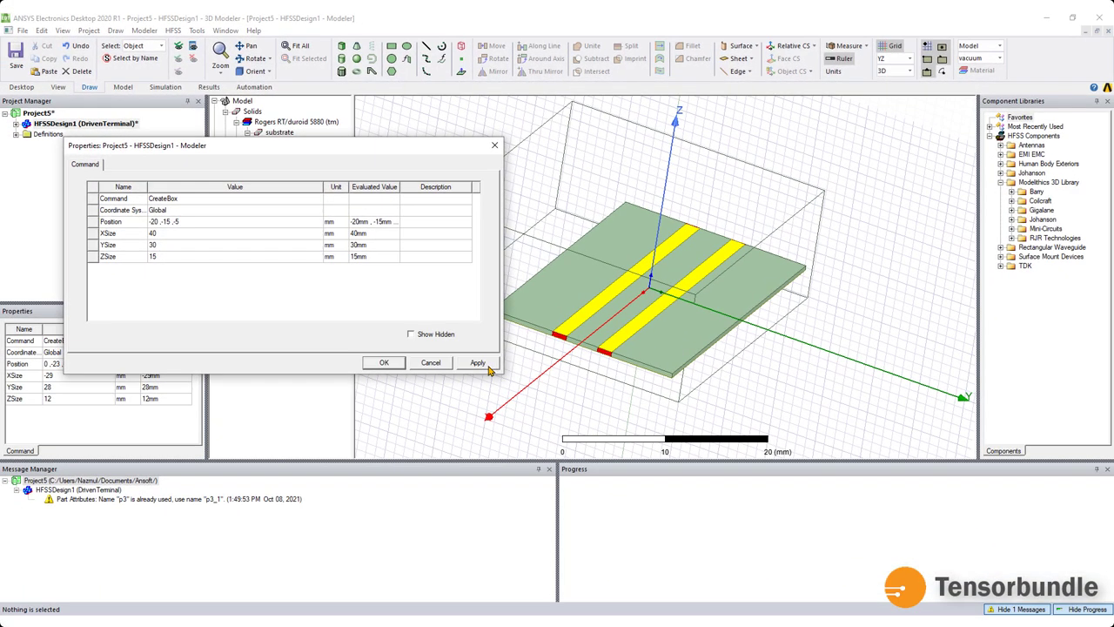
click(623, 480)
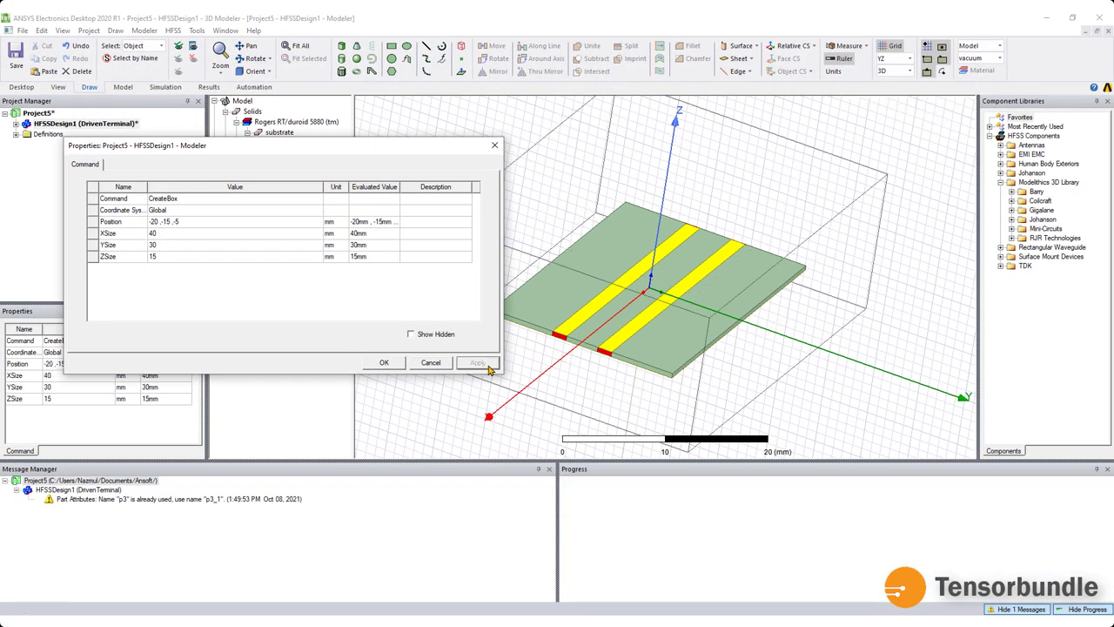
Confirm the enlarged Box1 properties and keep the HFSS solution type as Terminal
click(383, 363)
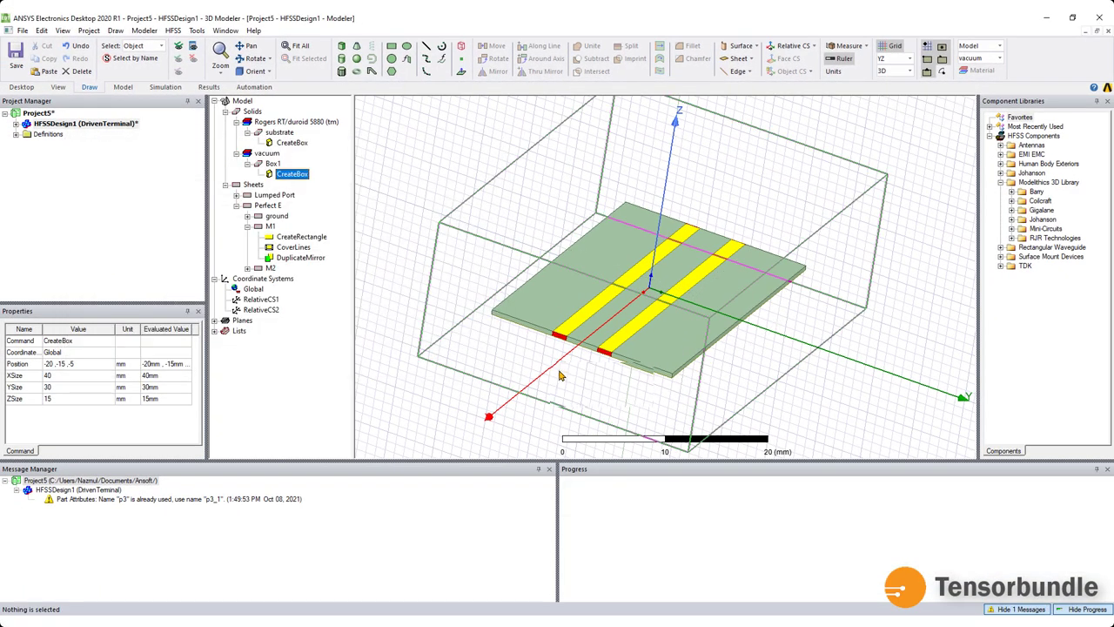
alt+drag(610, 366, 883, 307)
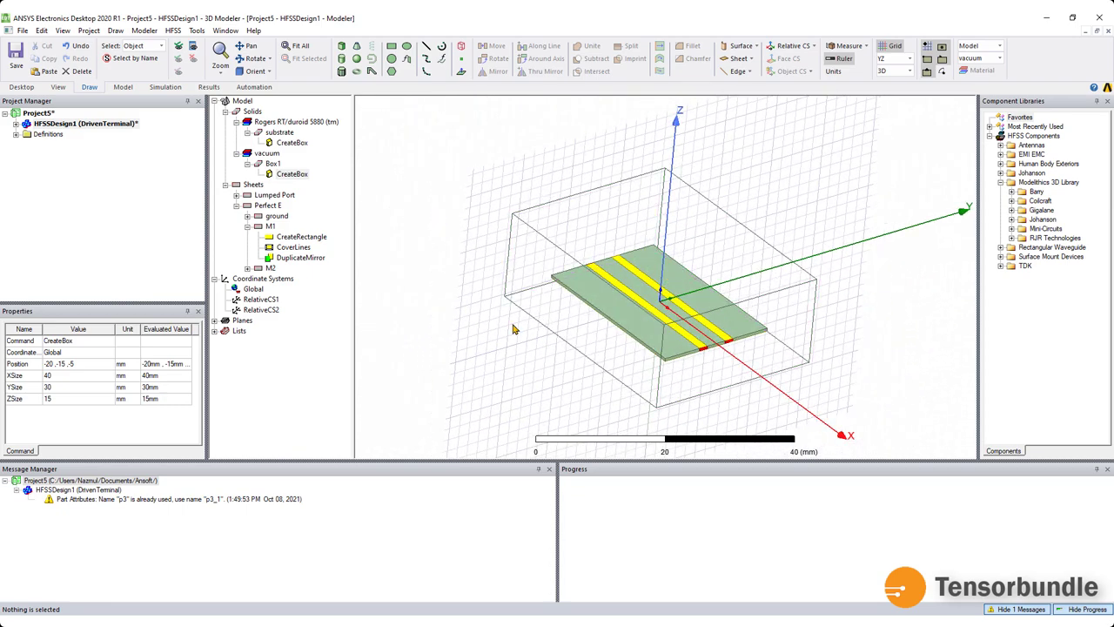
mouse_move(436, 257)
alt+mouse_down()
mouse_move(427, 238)
mouse_move(426, 252)
alt+mouse_up()
click(145, 30)
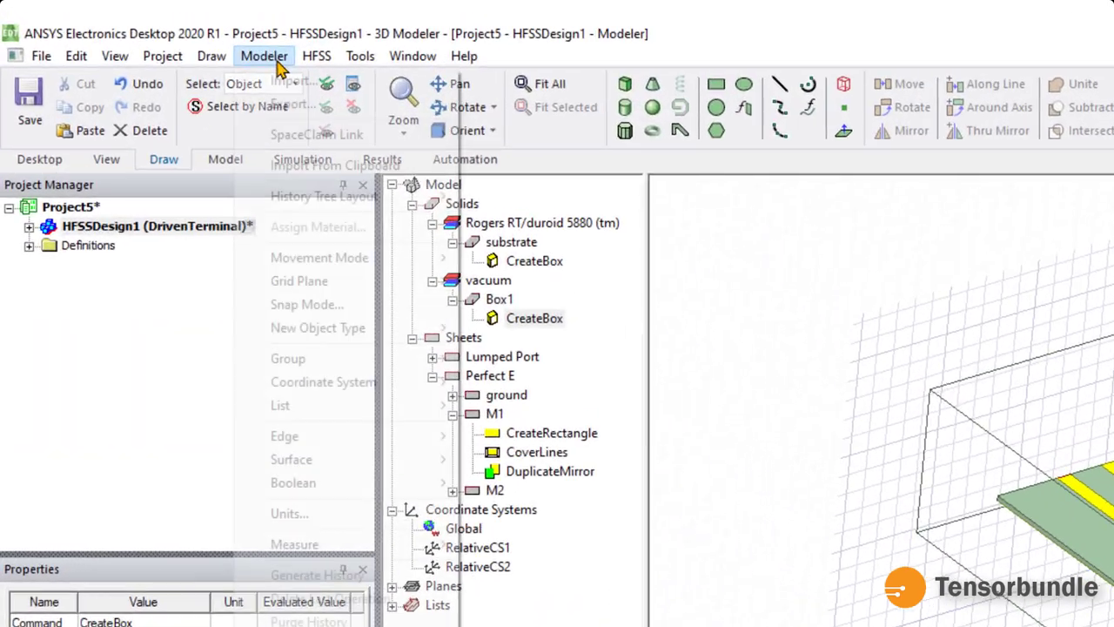
mouse_move(173, 32)
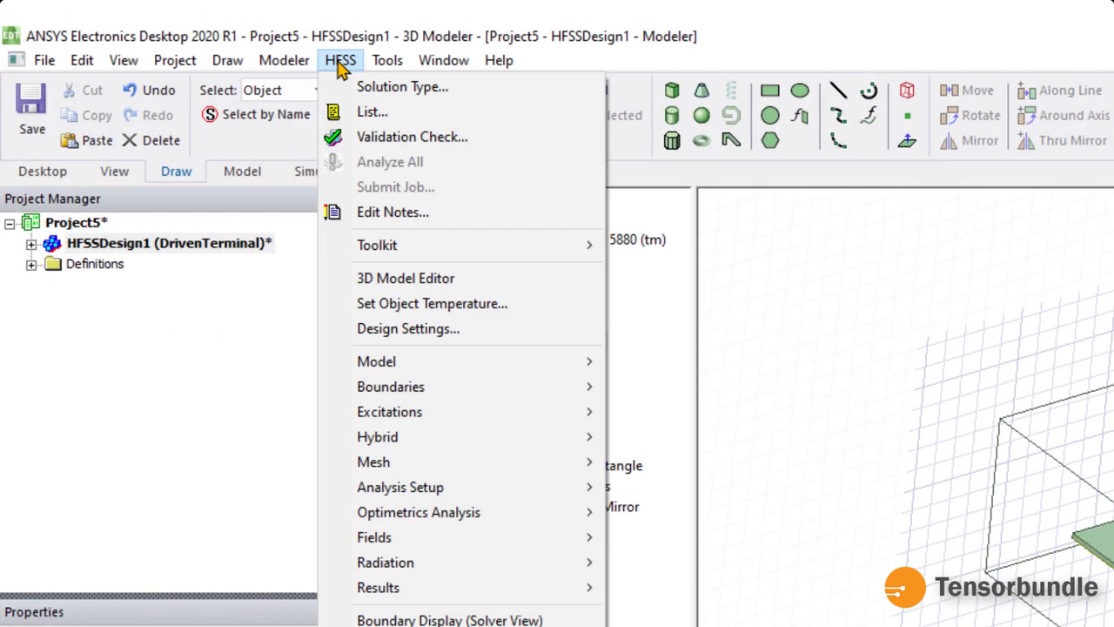
click(389, 91)
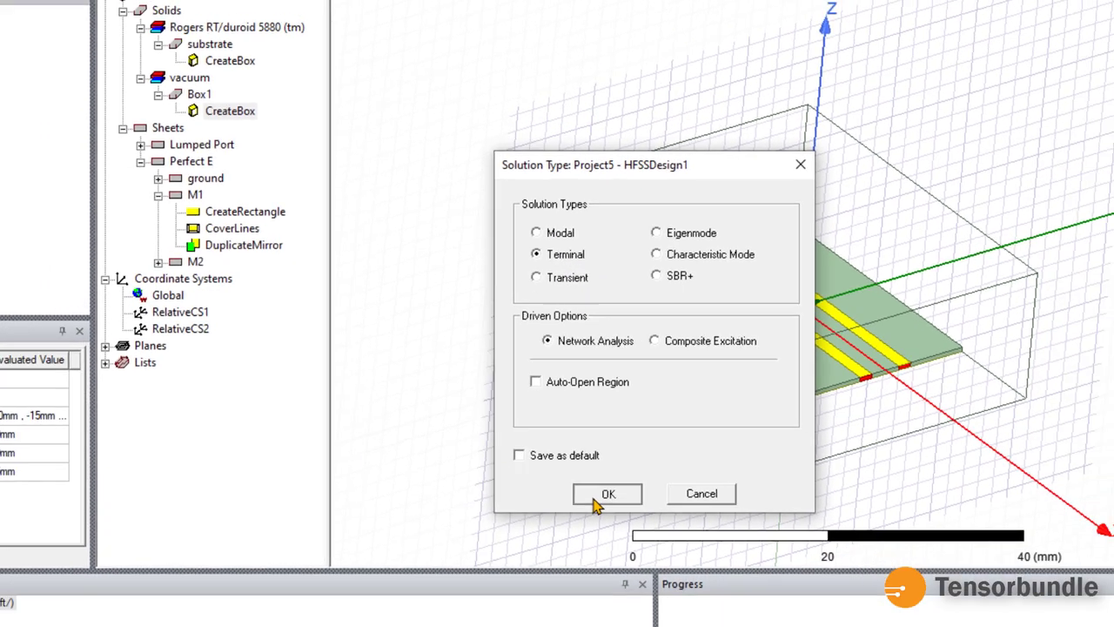
click(646, 549)
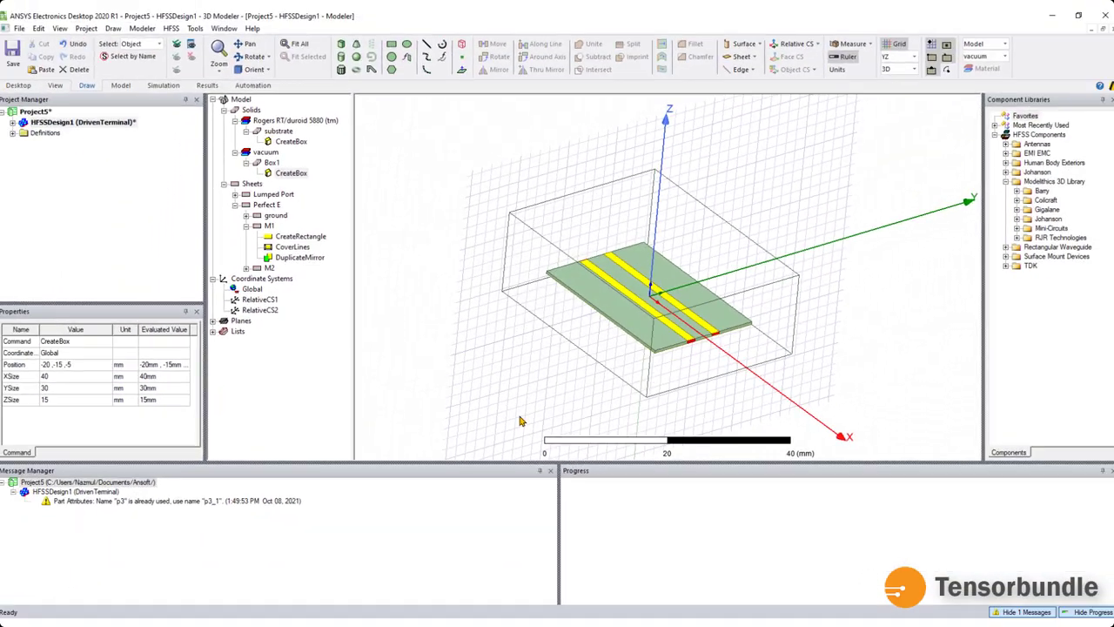
Assign a Radiation boundary to the vacuum box Box1
click(505, 290)
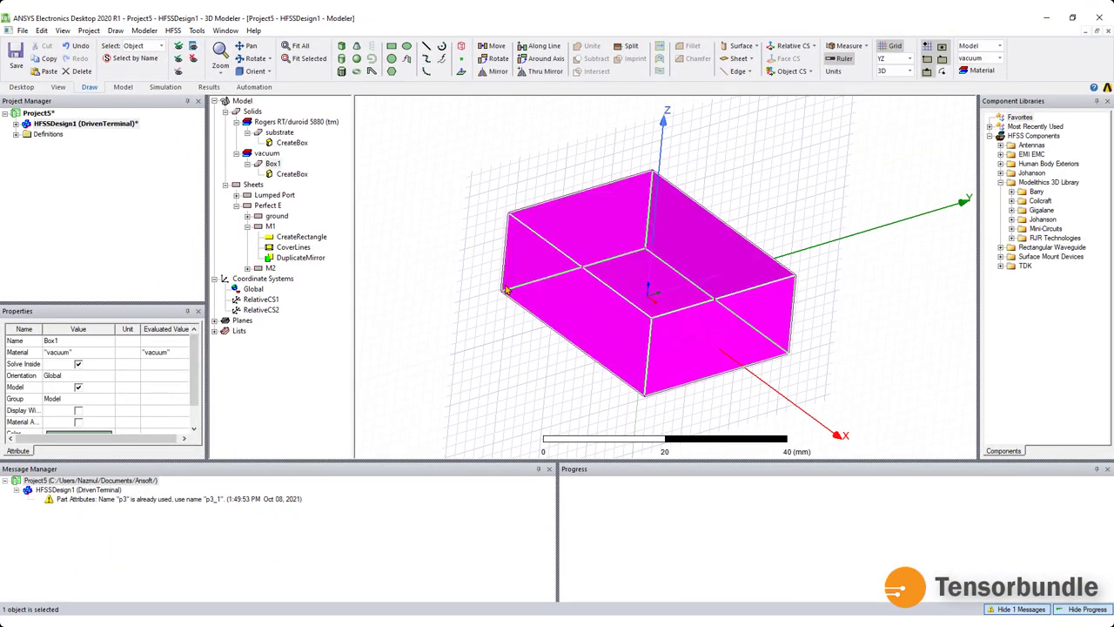
right_click(506, 289)
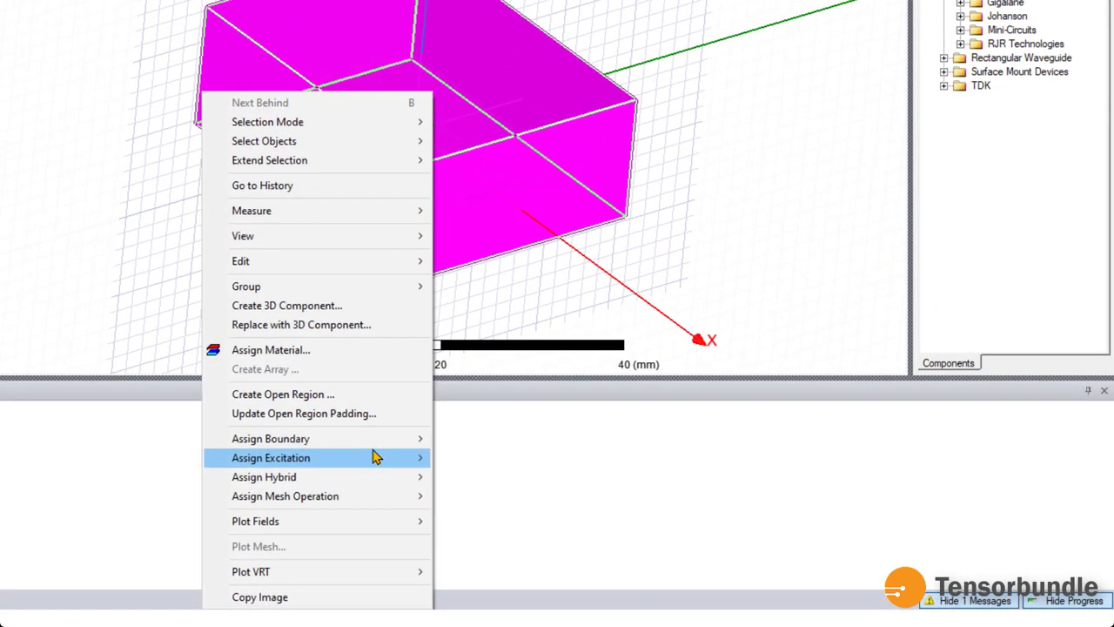
mouse_move(380, 444)
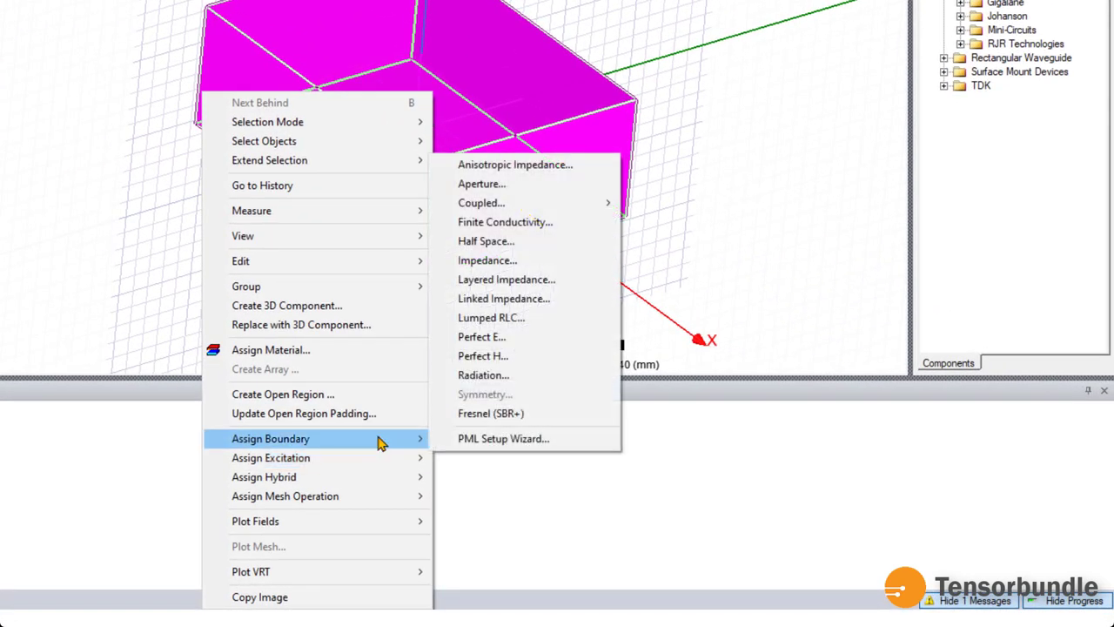
click(490, 378)
click(214, 296)
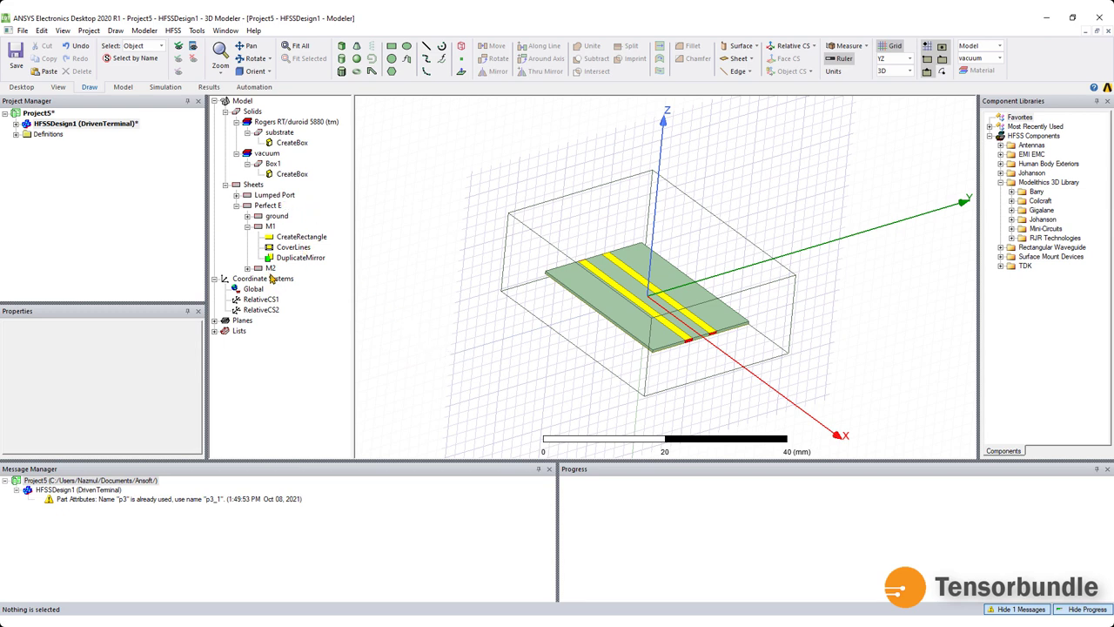
Rename terminals M1_T1 and M1_T2 under Excitations to p1 and p2
double_click(52, 123)
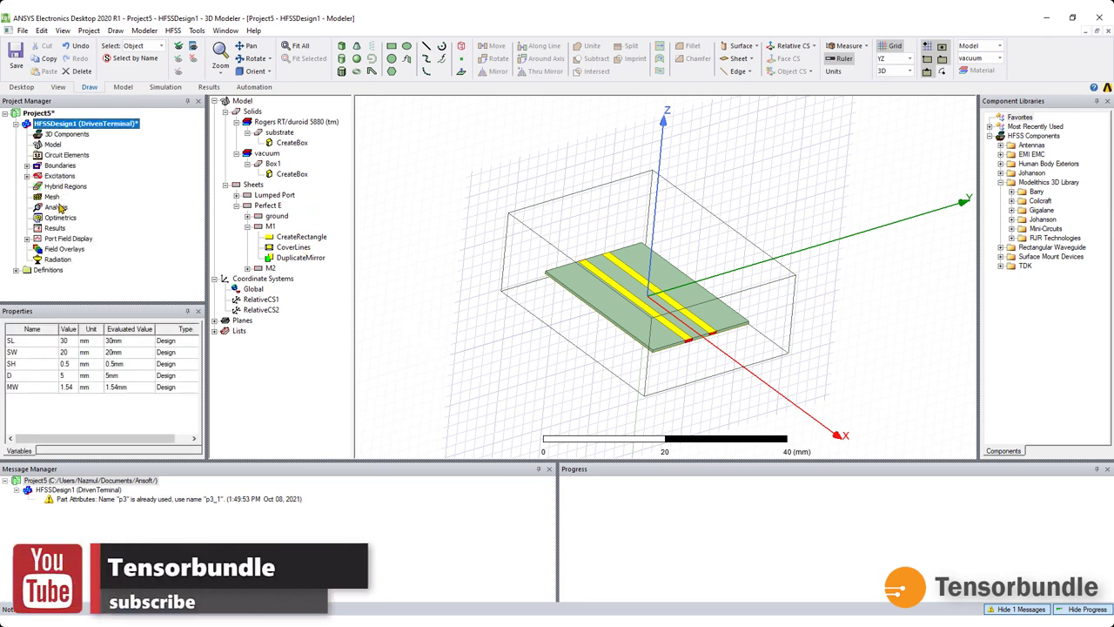
click(27, 176)
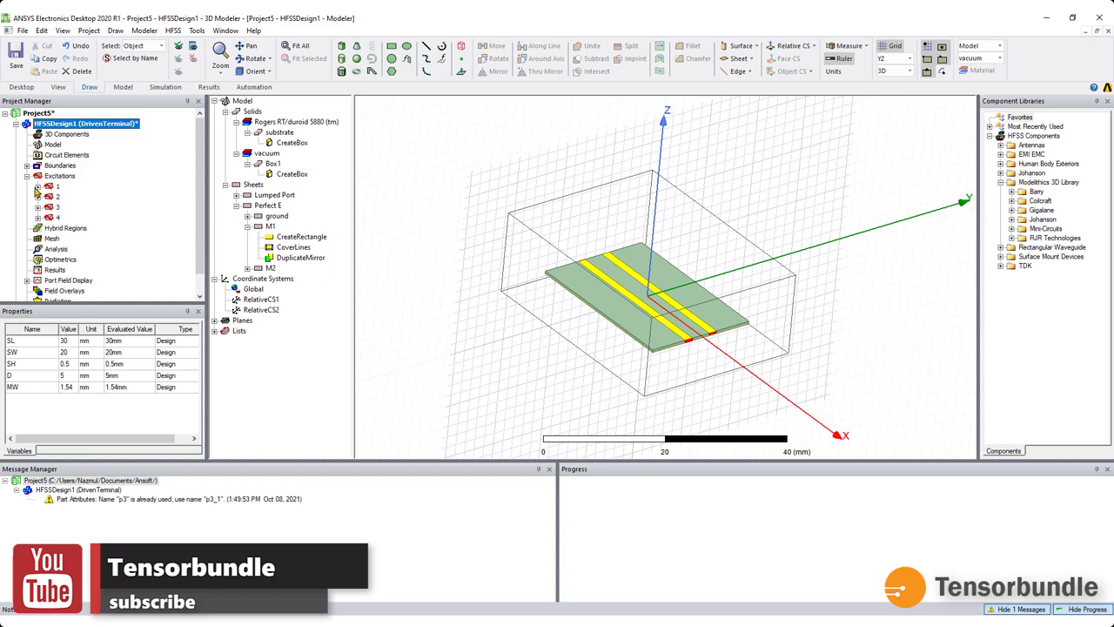
click(38, 187)
click(76, 196)
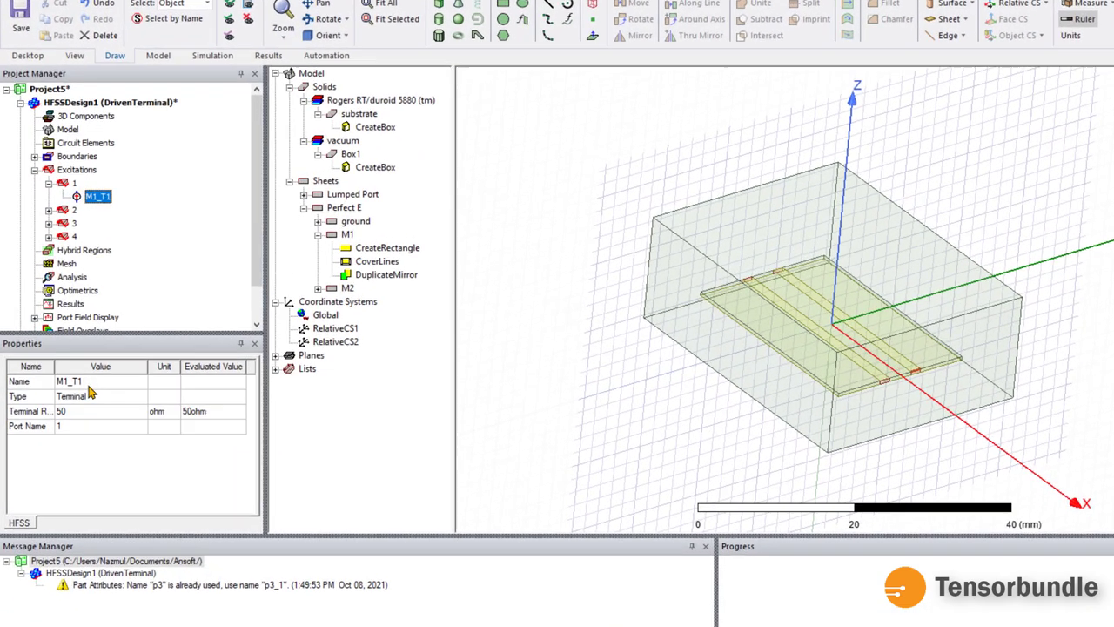
click(68, 343)
text(p1)
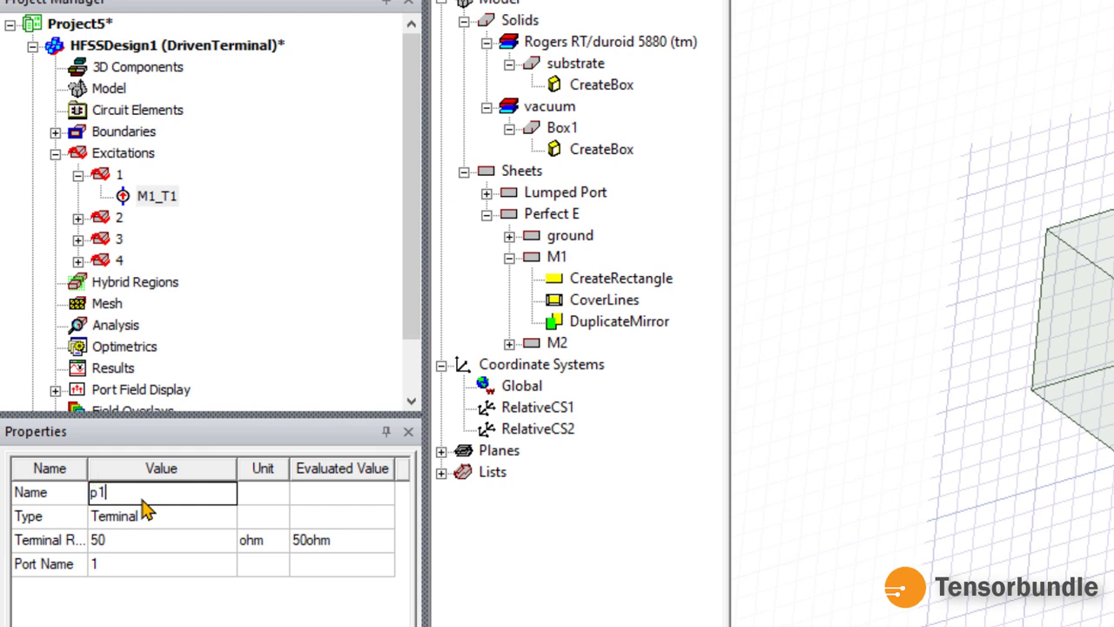
click(144, 510)
click(79, 217)
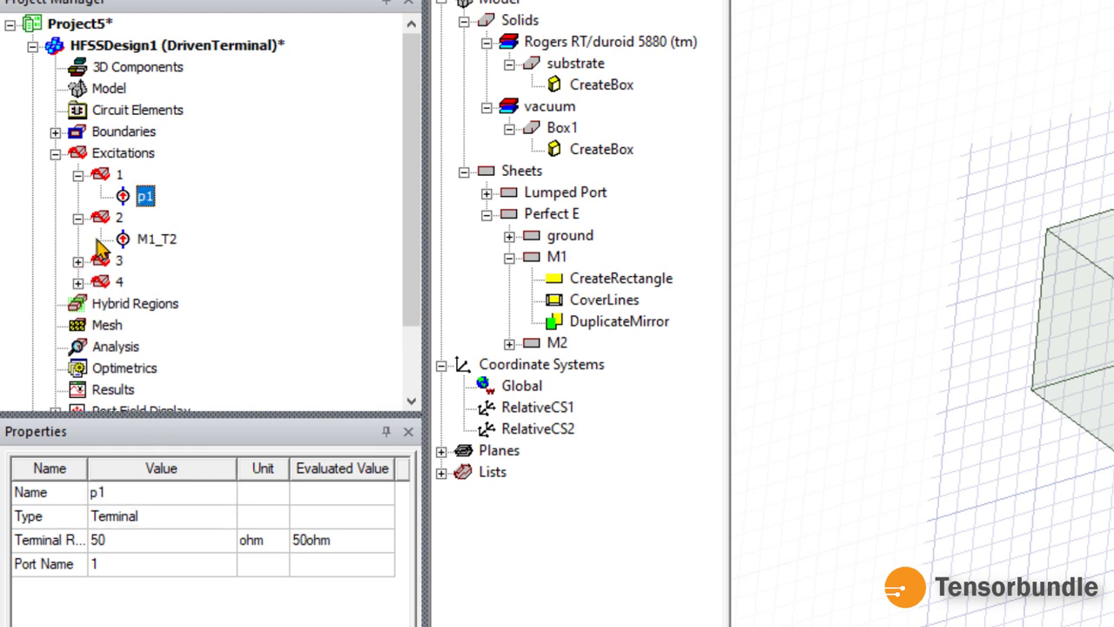
click(152, 239)
click(142, 501)
text(p)
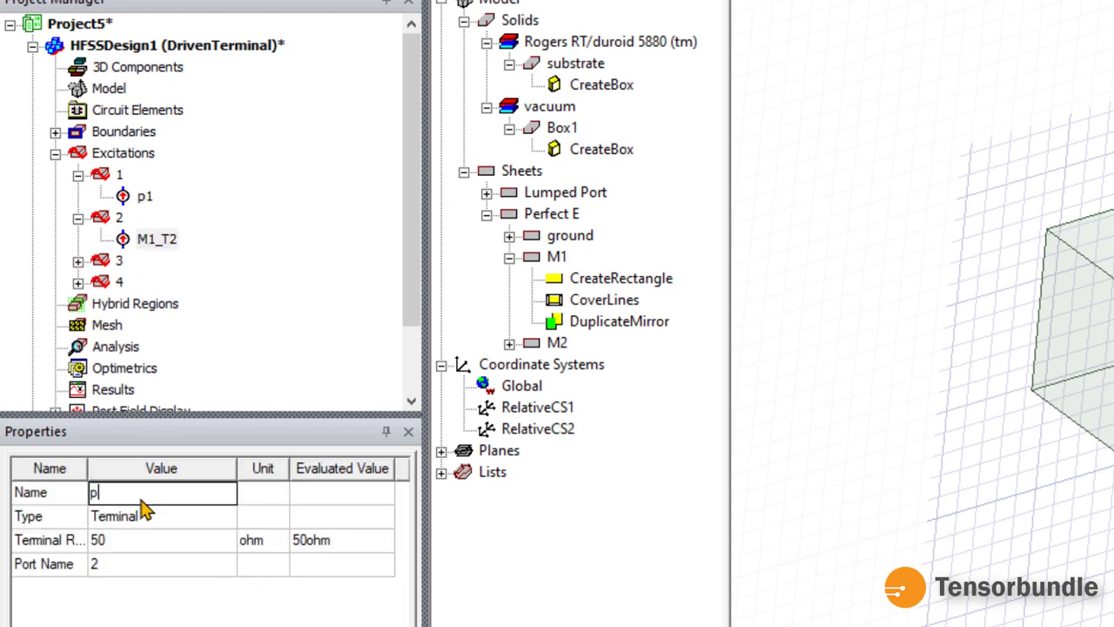
text(2)
click(145, 512)
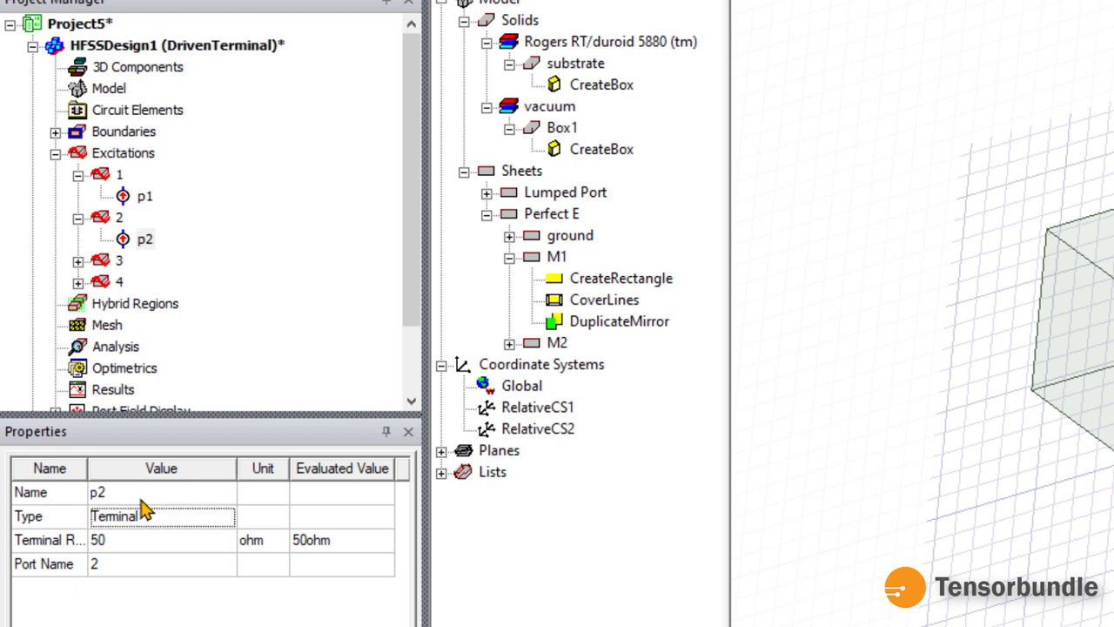
Rename terminals M2_T1 and M2_T2 to p3 and p4
click(78, 261)
click(153, 282)
click(149, 493)
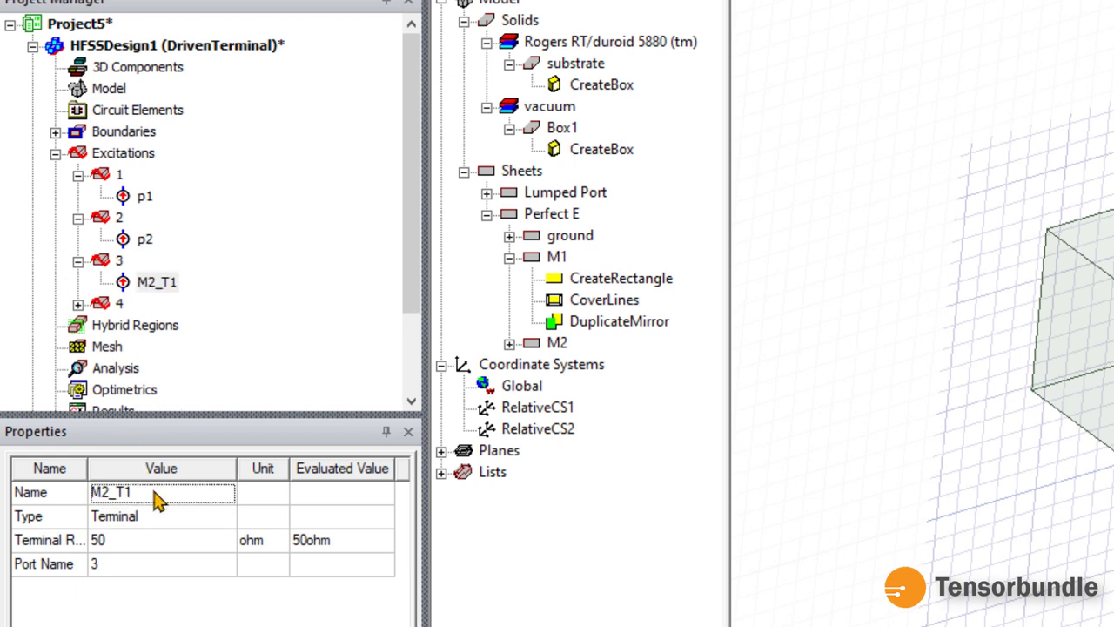
click(155, 496)
text(p3)
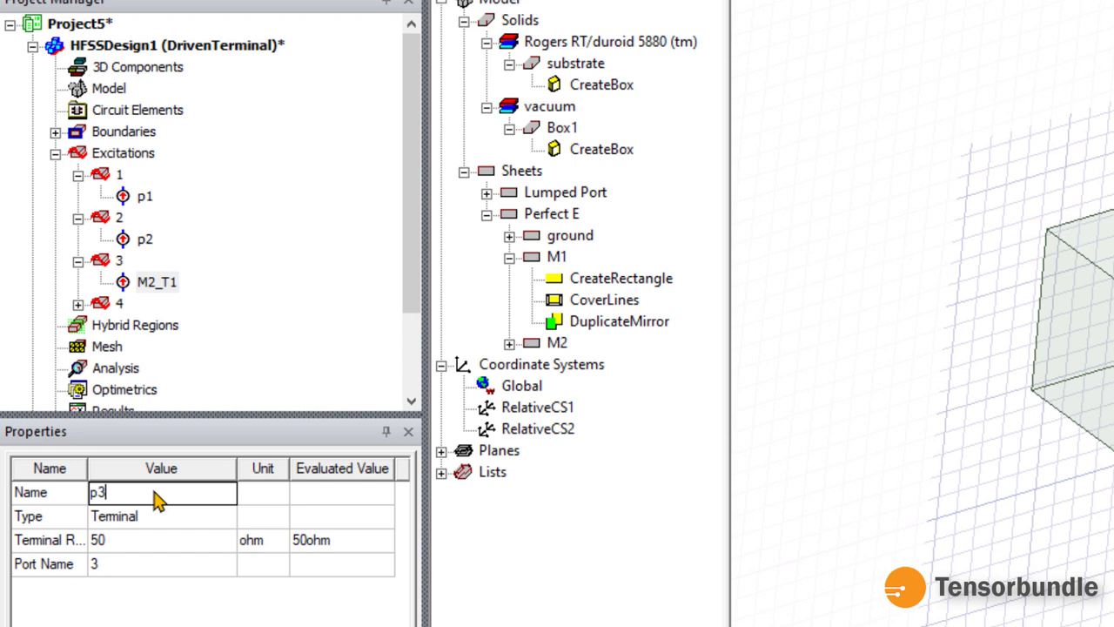
key(Return)
click(79, 303)
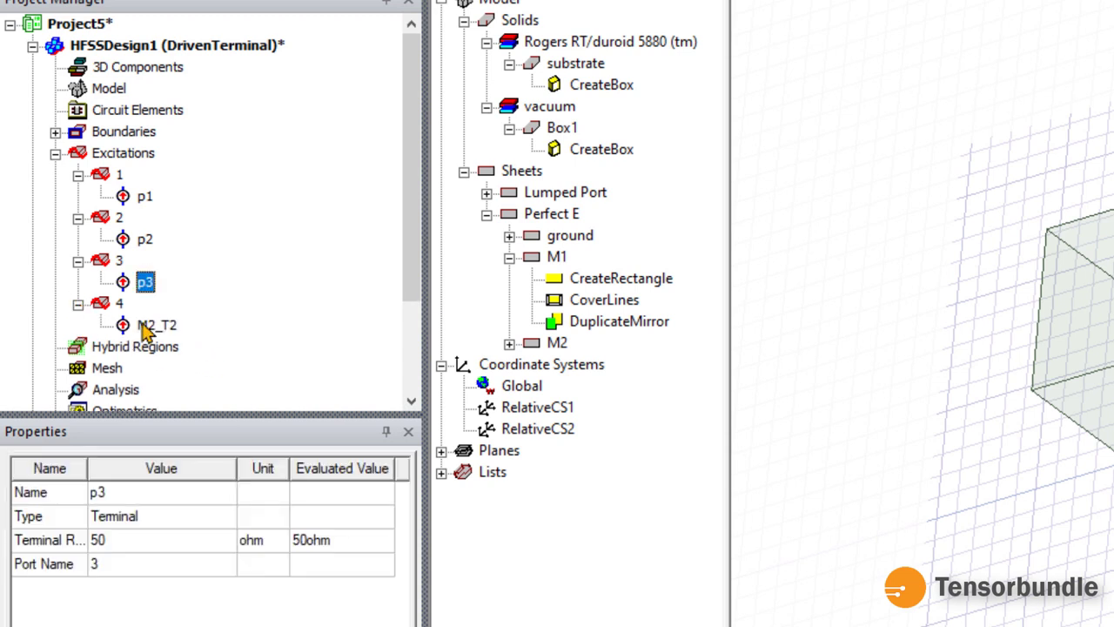
click(146, 327)
click(165, 498)
click(166, 494)
text(p)
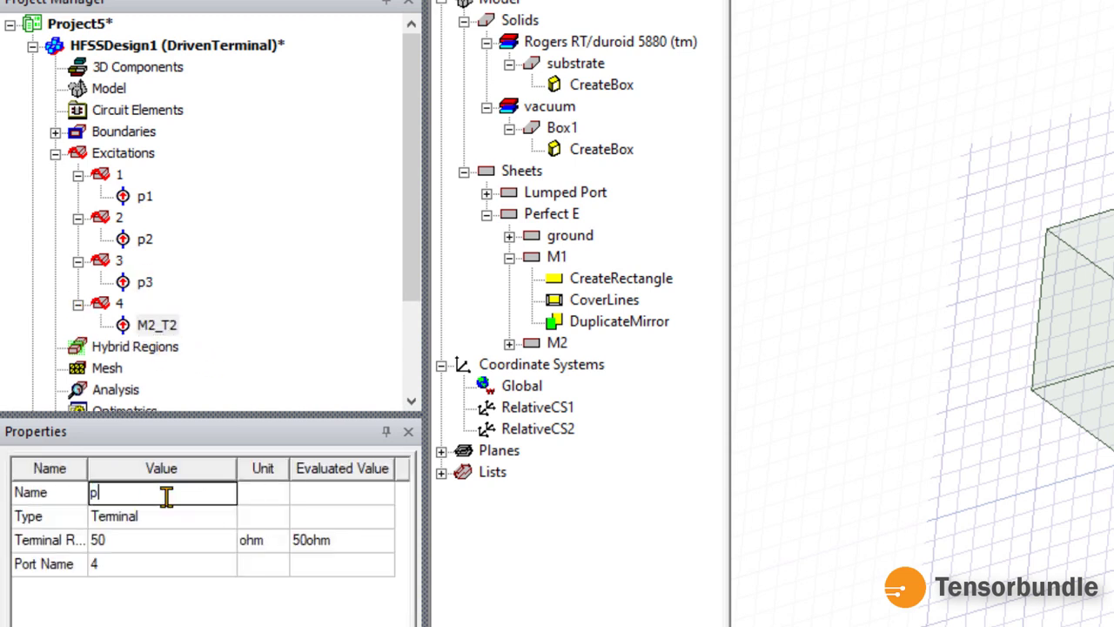
text(4)
key(Return)
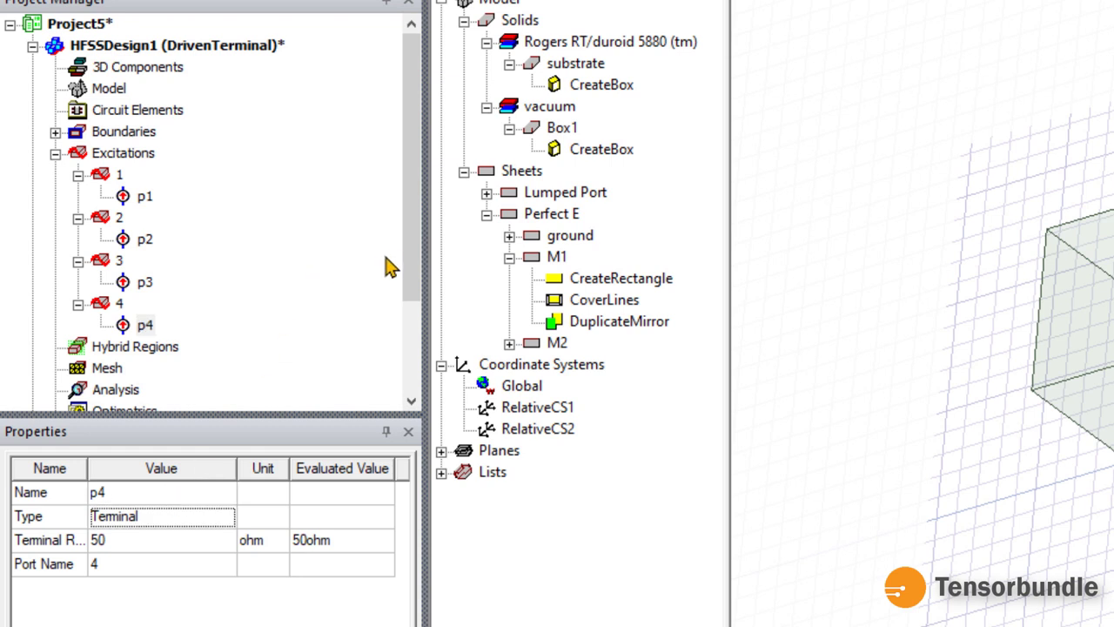
drag(409, 261, 403, 364)
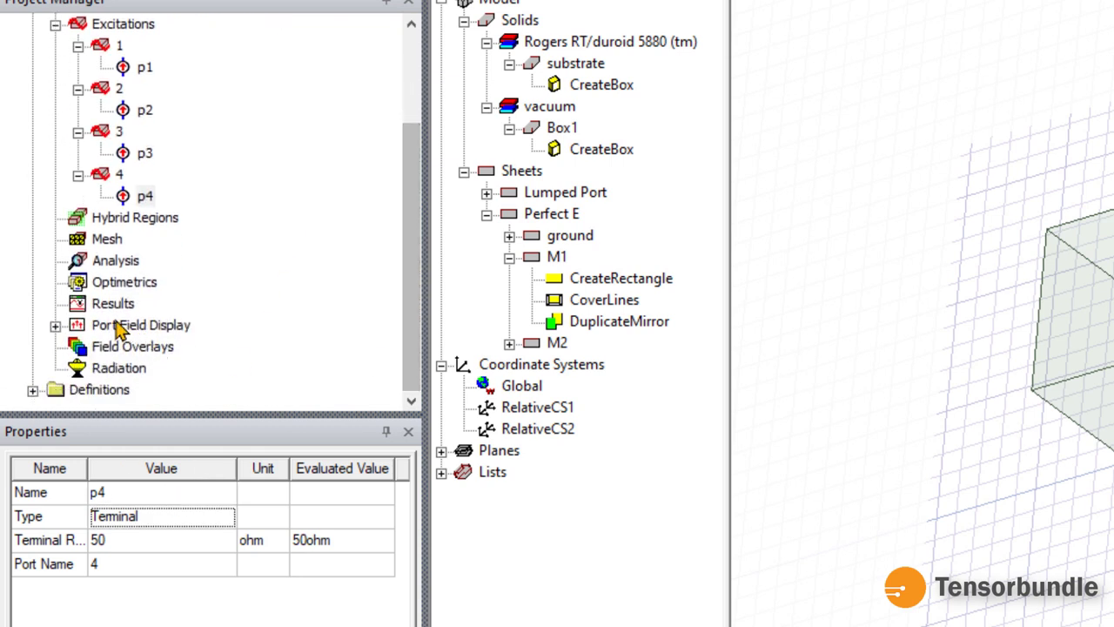
Add an advanced solution setup at 10 GHz with 20 maximum passes and Maximum Delta S 0.01
right_click(116, 263)
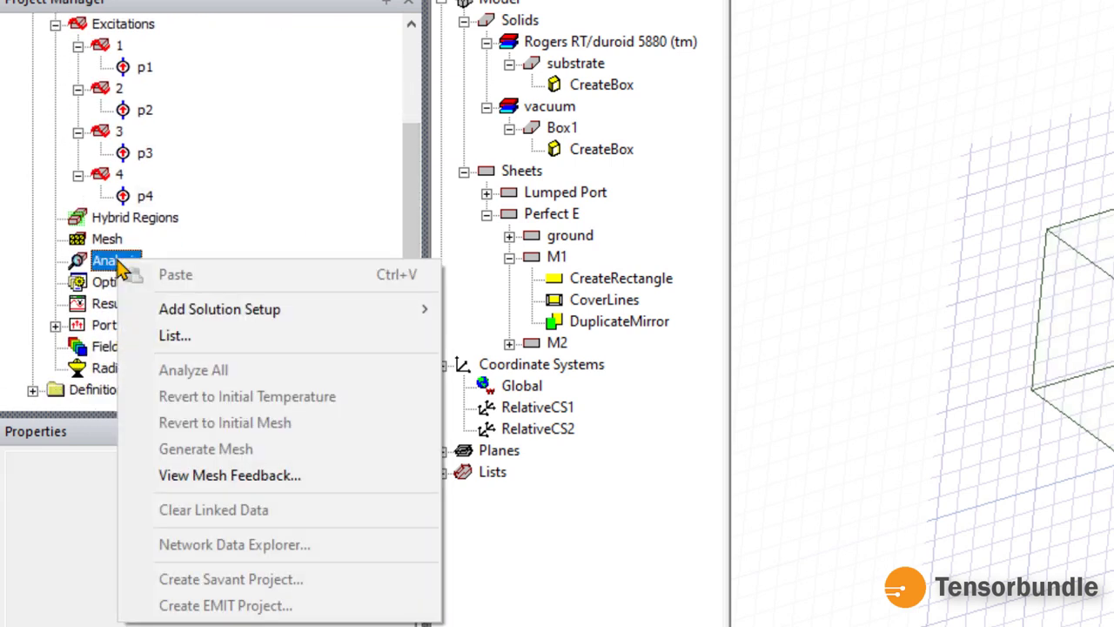
mouse_move(323, 311)
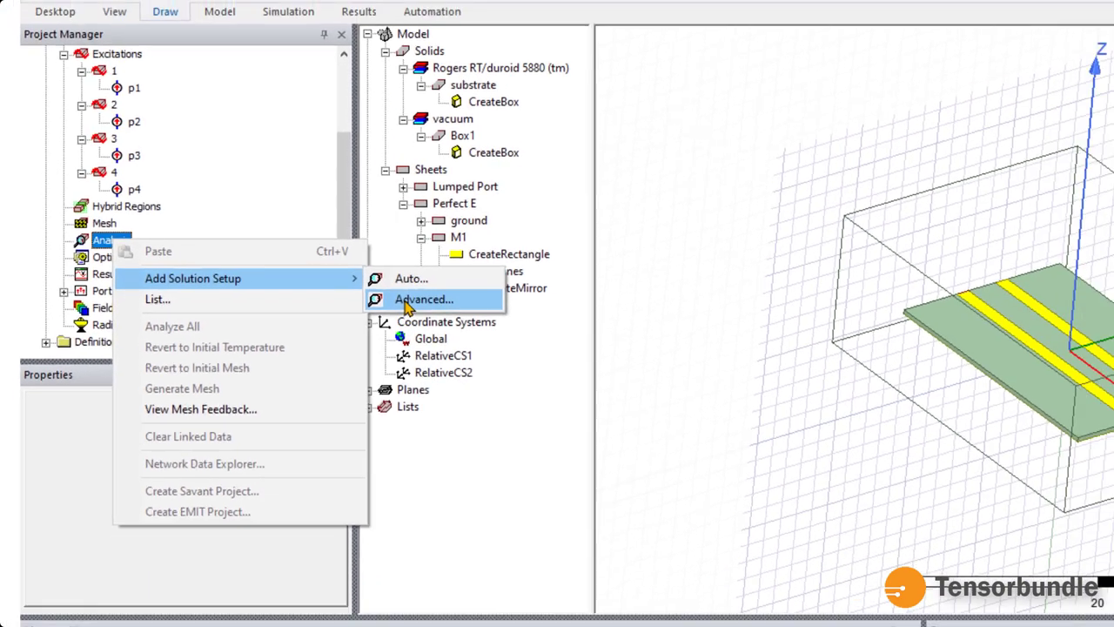
click(500, 335)
double_click(440, 205)
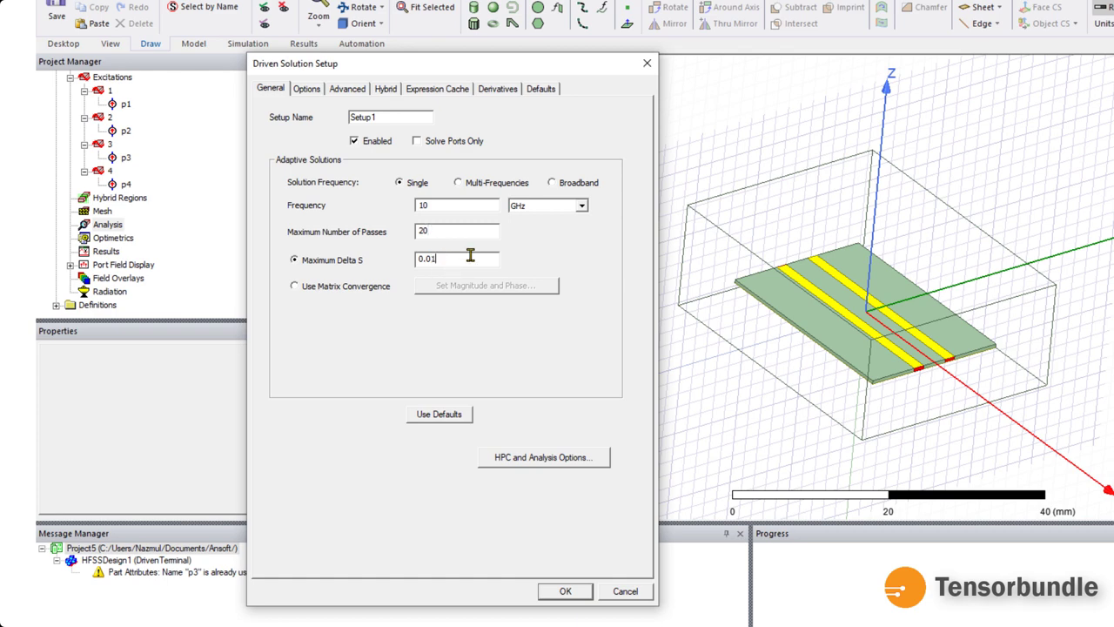
click(566, 592)
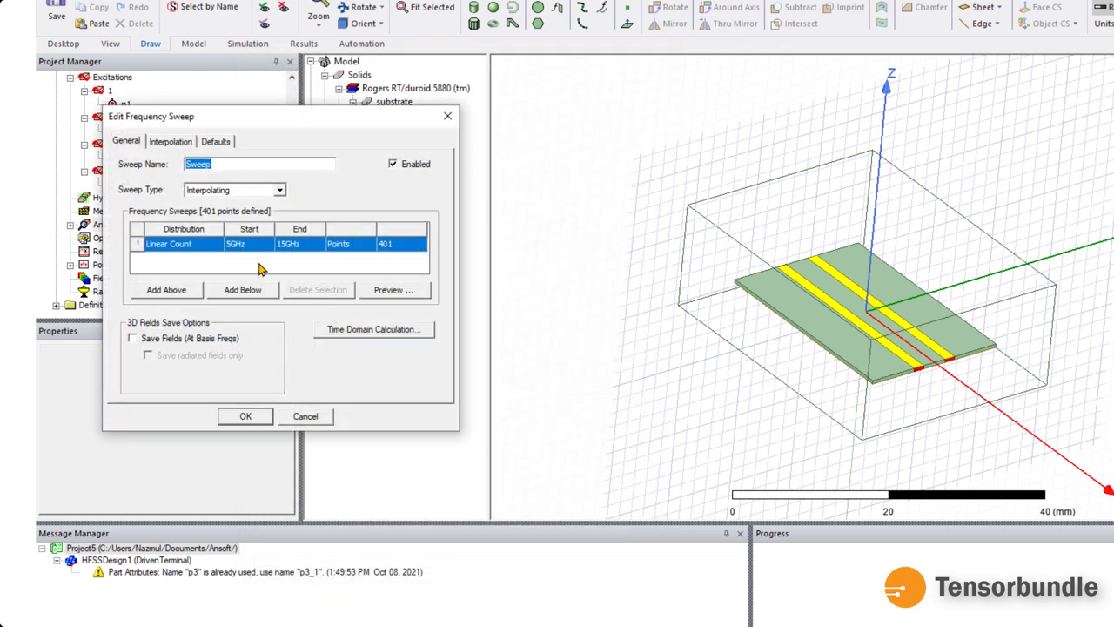
Make the frequency sweep Discrete and enter a first start frequency and an 11GHz end frequency
click(280, 193)
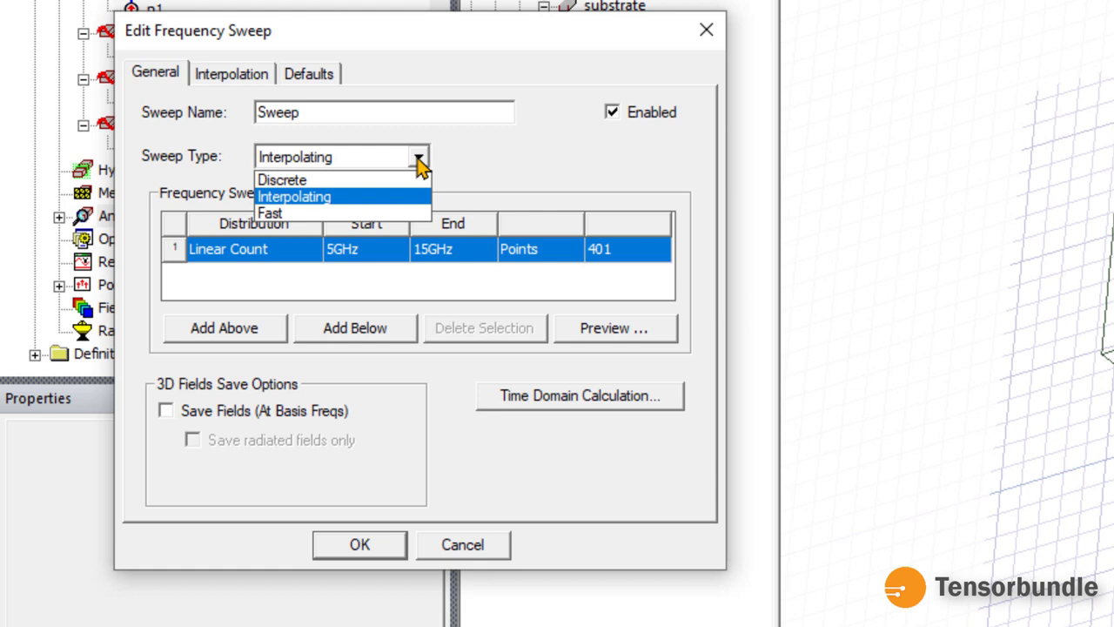
click(296, 180)
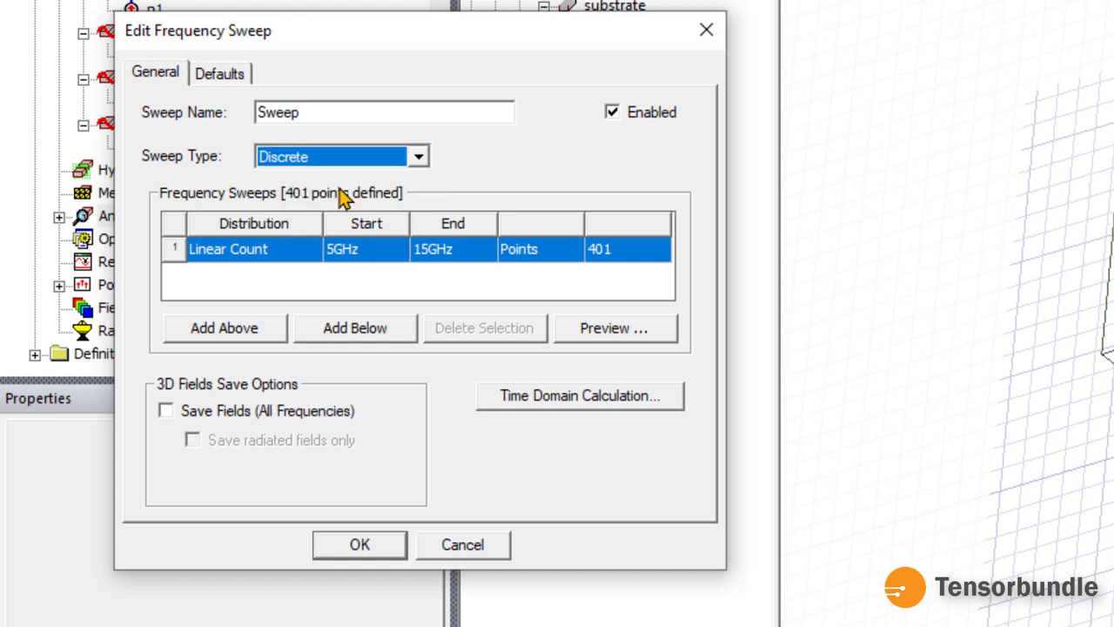
click(342, 250)
key(Home)
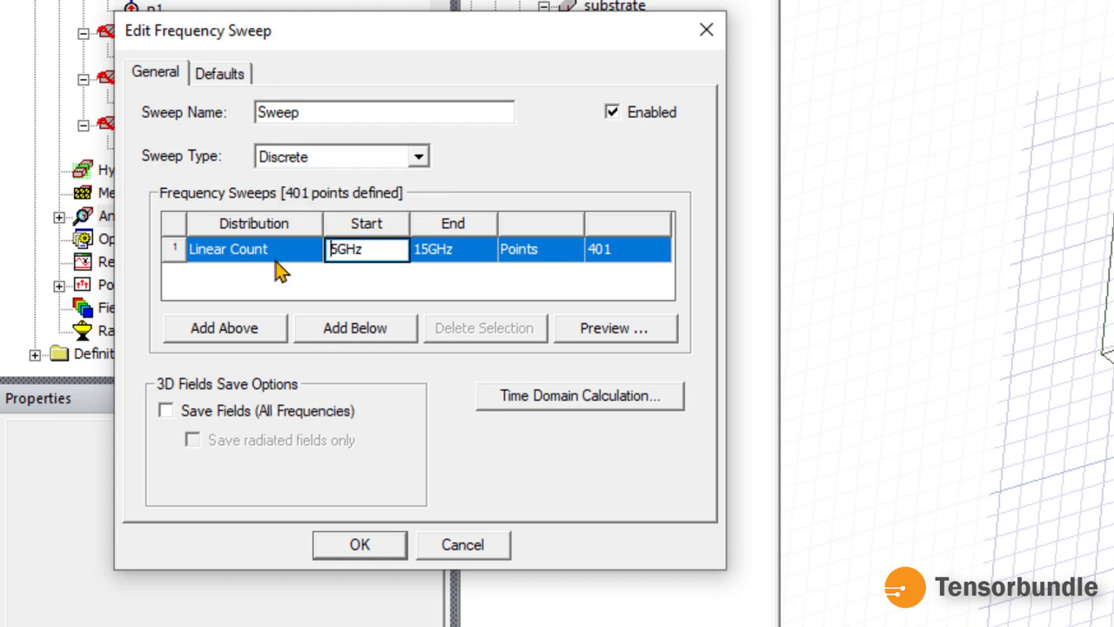
key(Delete)
text(3)
text(9)
click(410, 250)
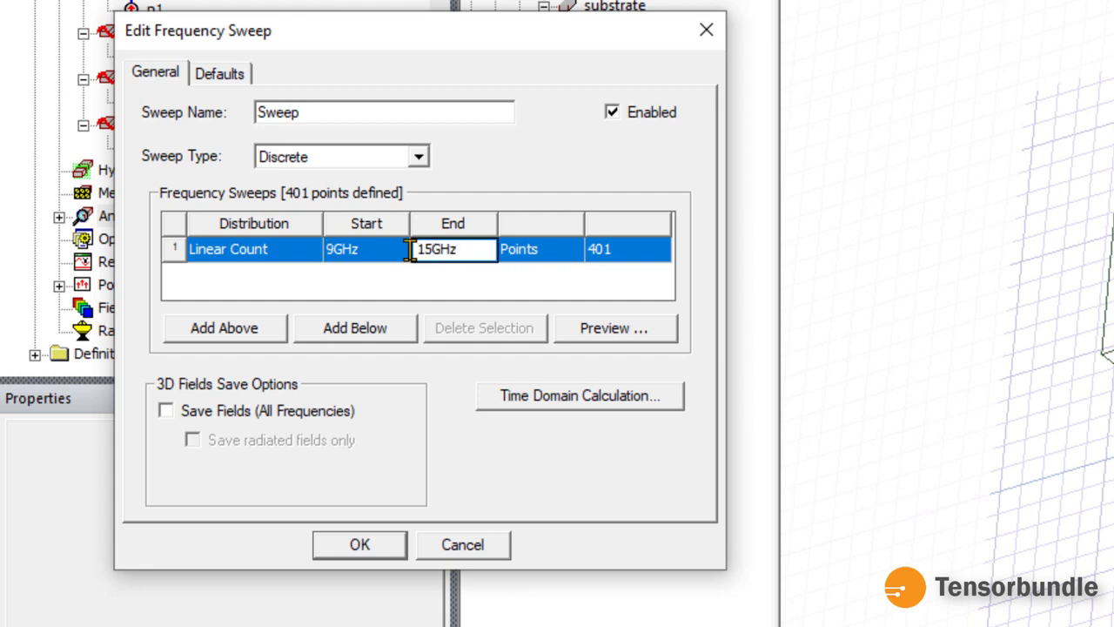
key(Delete)
key(Delete)
text(11)
click(608, 277)
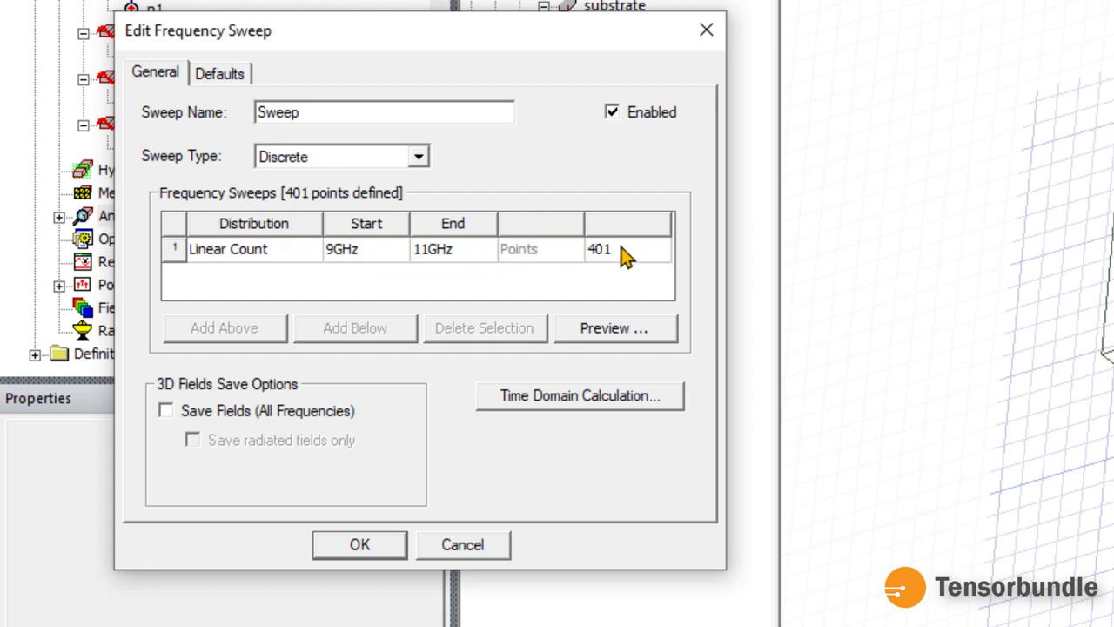
click(636, 252)
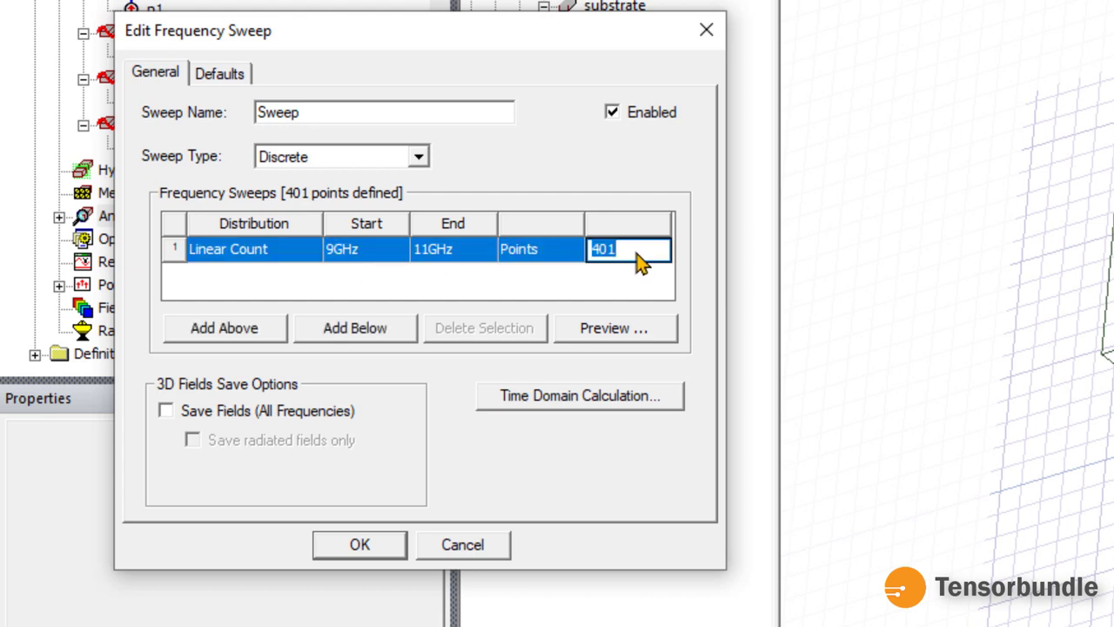
Correct the sweep to 5GHz–15GHz with 50 points and save fields at all frequencies
click(374, 251)
click(348, 252)
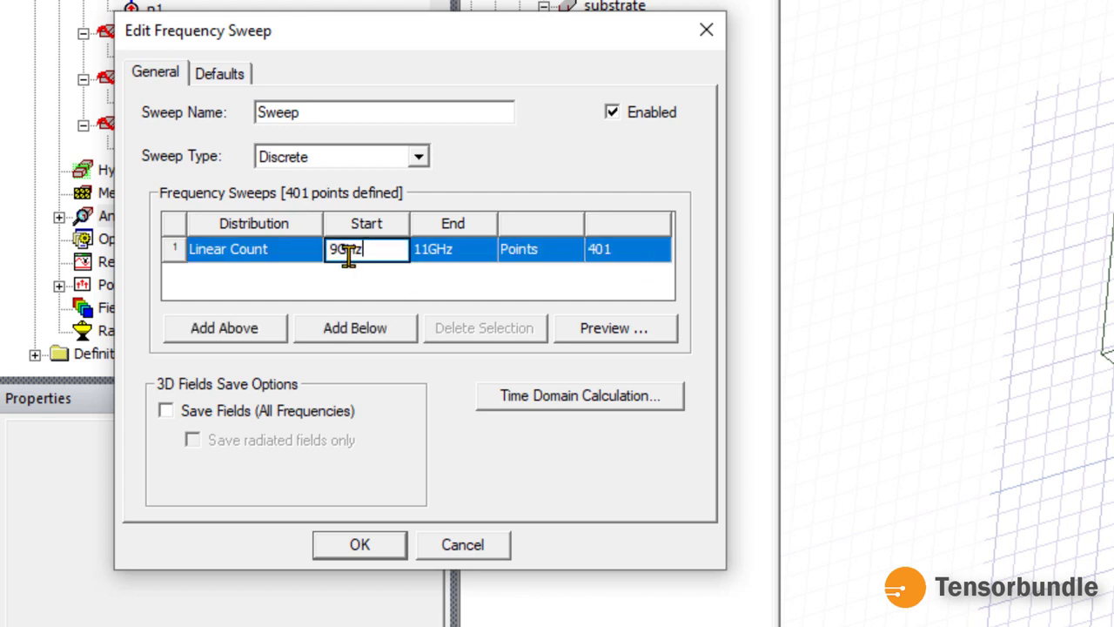
drag(337, 250, 314, 274)
text(5)
click(432, 251)
drag(433, 250, 386, 248)
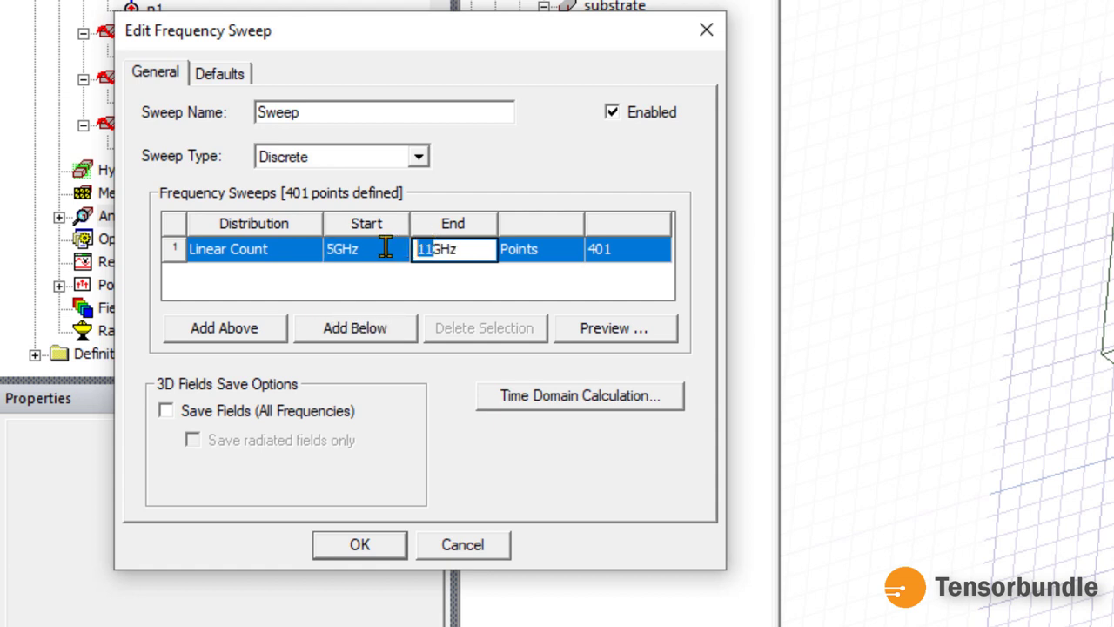
text(15)
click(622, 250)
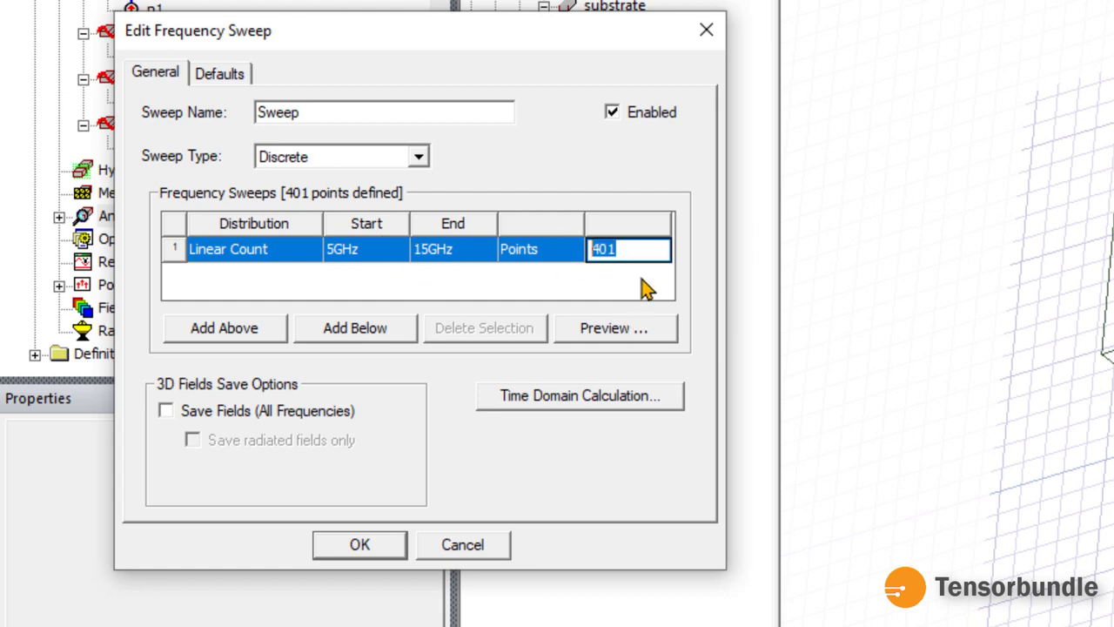
text(50)
key(Return)
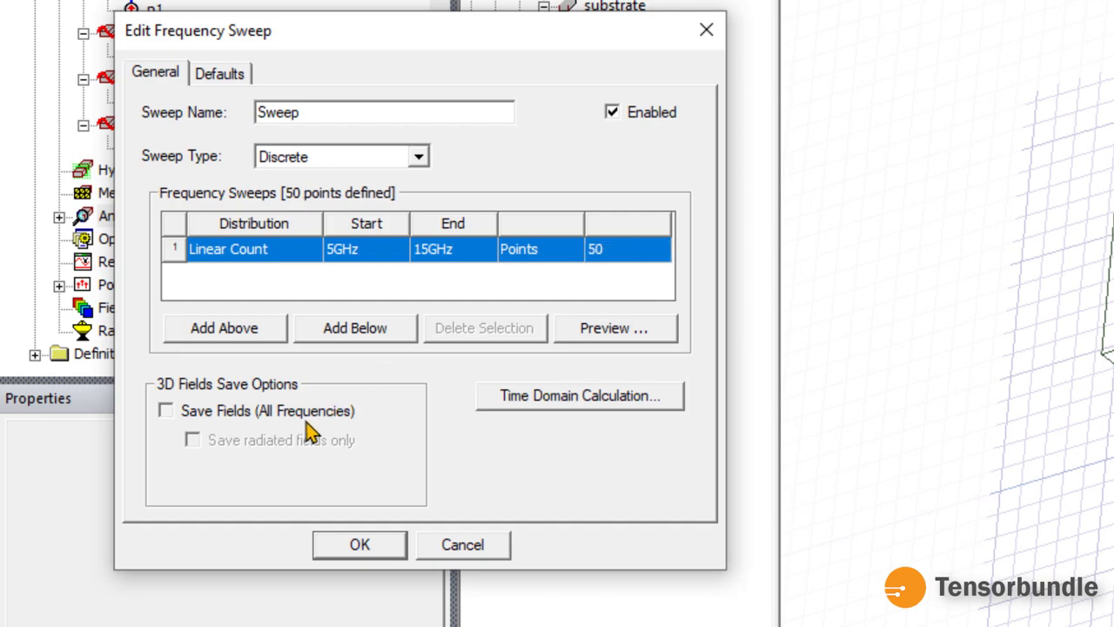
click(165, 413)
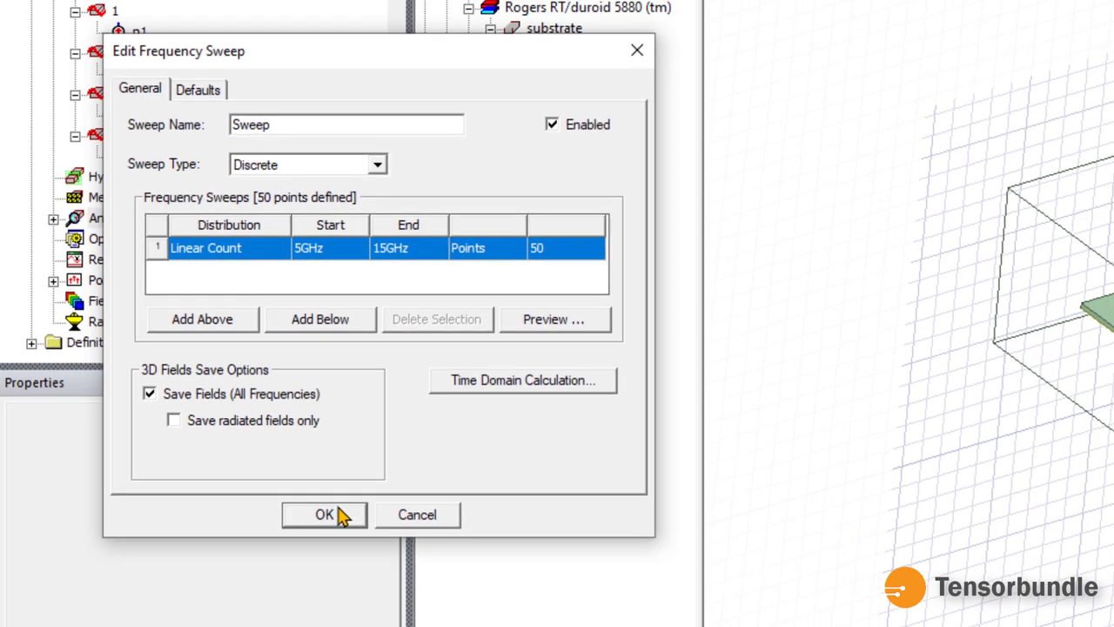
Accept the sweep and review the Sweep listed under Analysis > Setup1
click(370, 546)
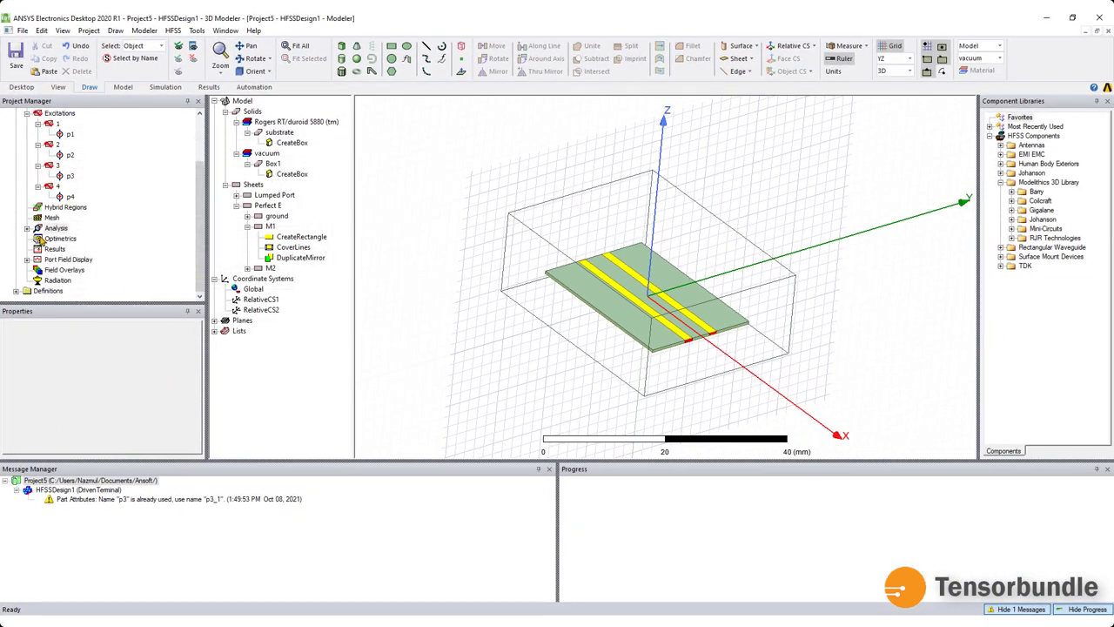
click(27, 228)
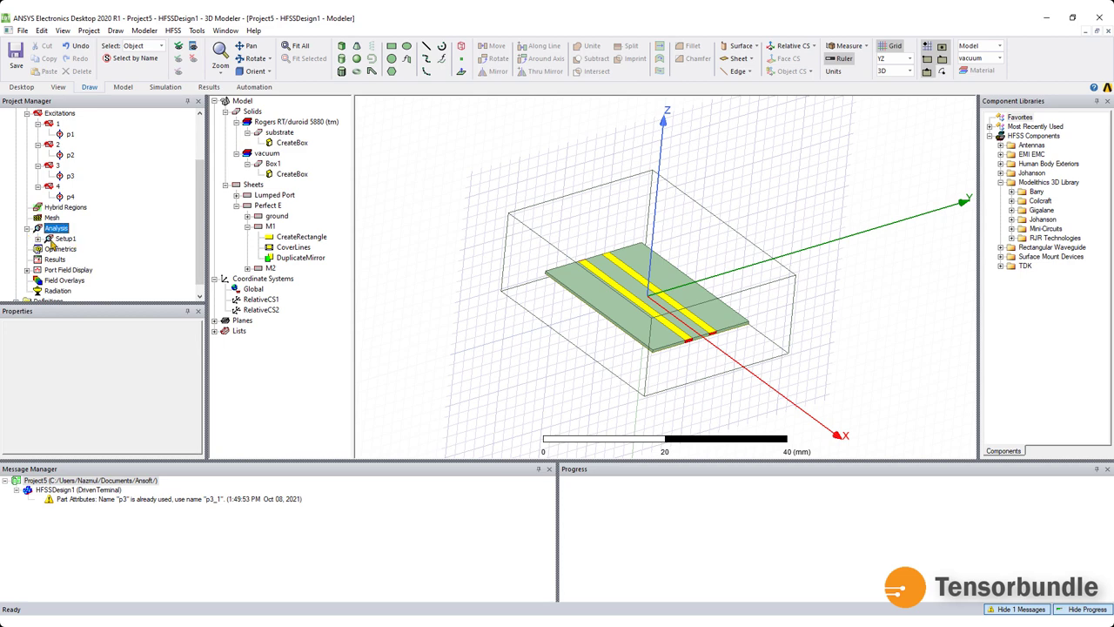
click(38, 239)
click(75, 249)
double_click(72, 250)
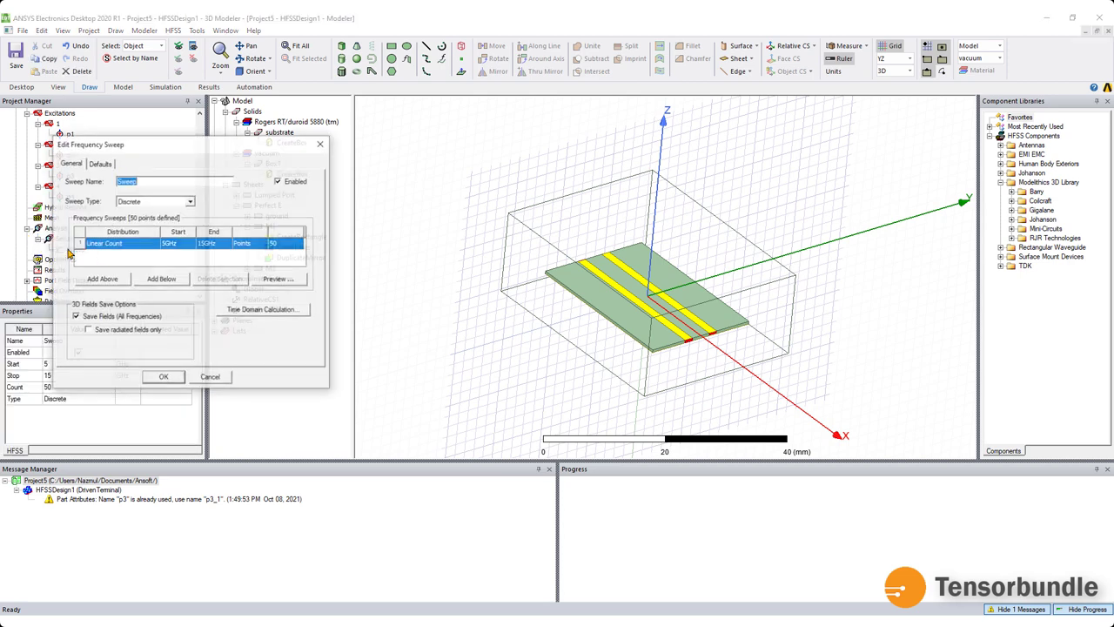
click(164, 378)
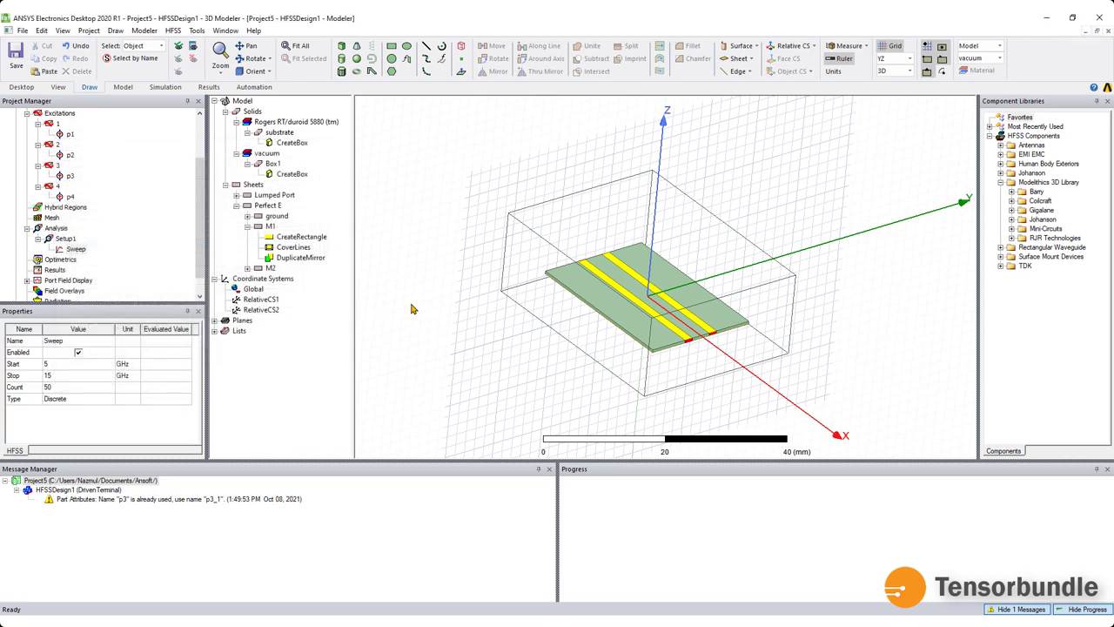
scroll(412, 308, down, 1)
scroll(399, 301, down, 2)
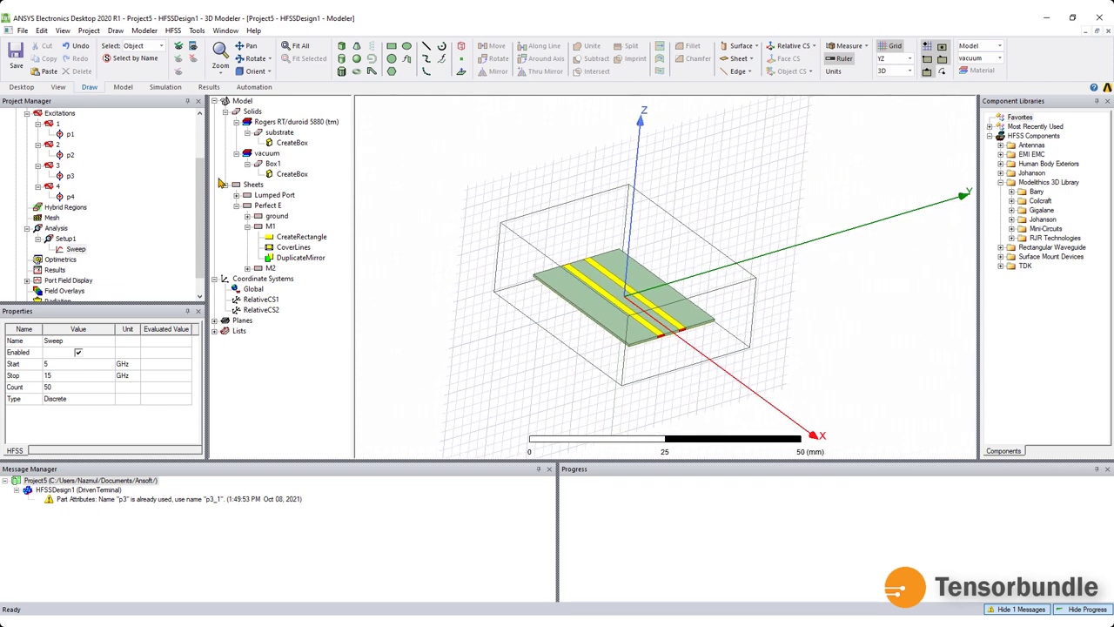
drag(209, 182, 203, 181)
scroll(195, 183, up, 2)
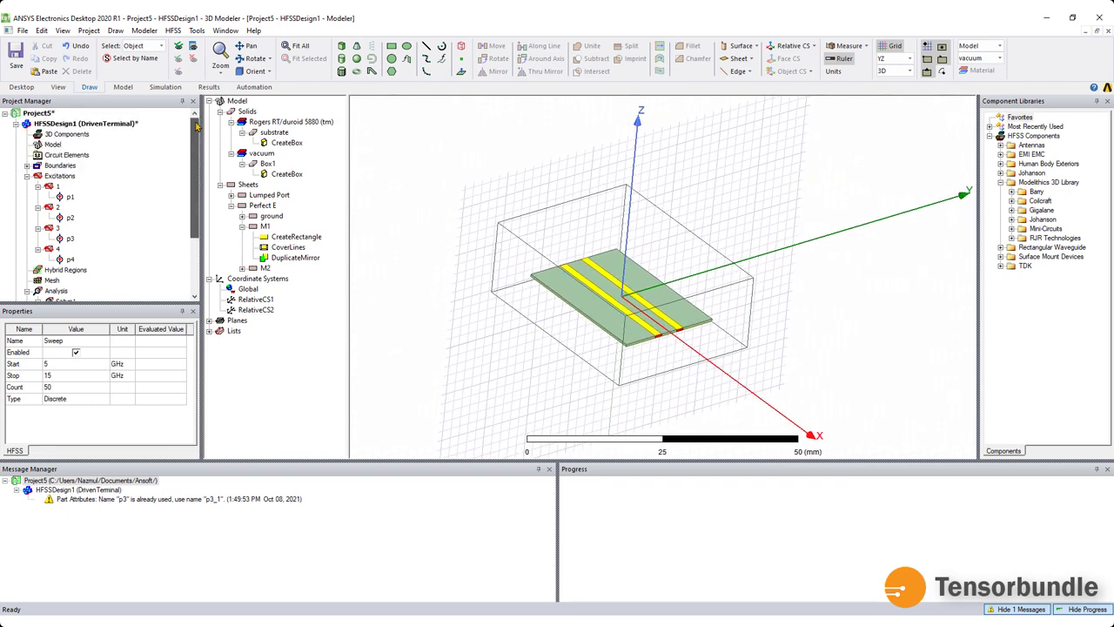
drag(348, 158, 364, 158)
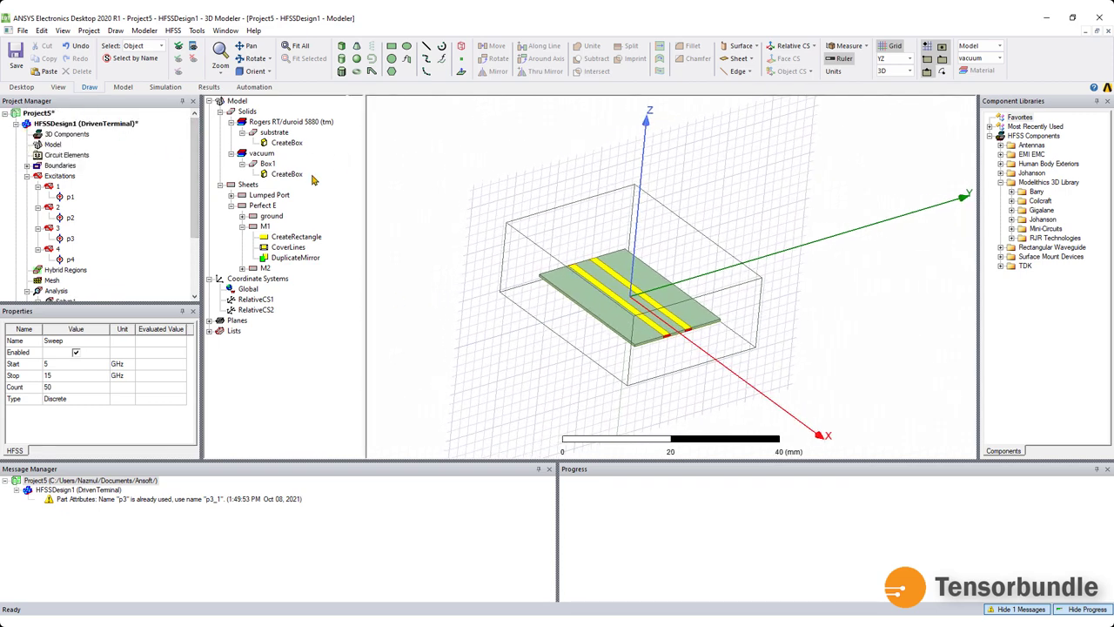
Save the project as CTL.aedt
click(19, 53)
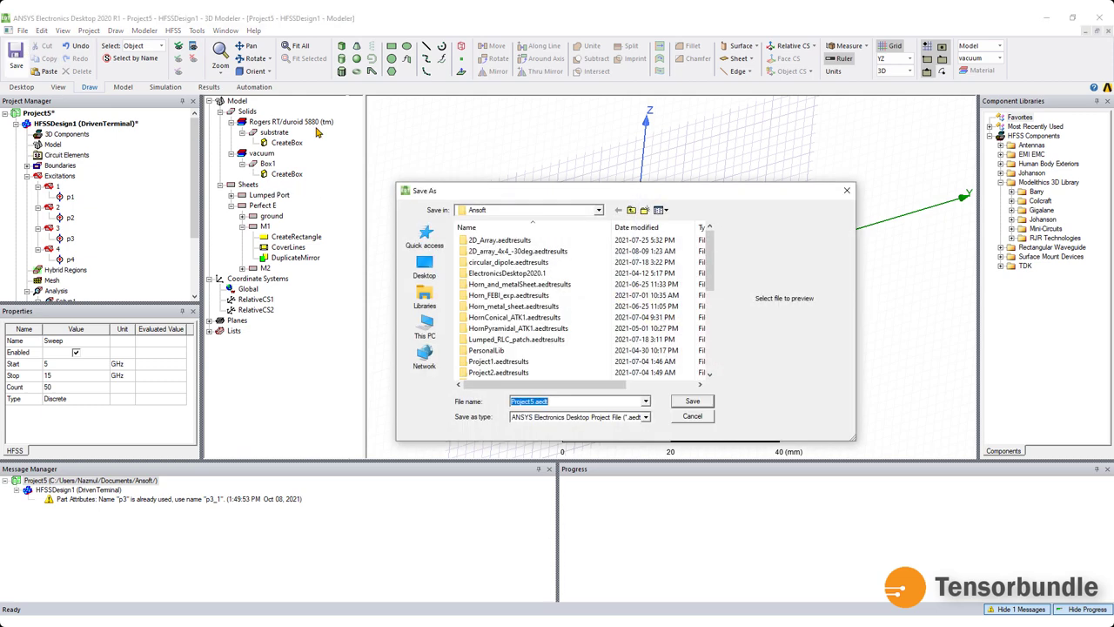
click(537, 402)
double_click(527, 401)
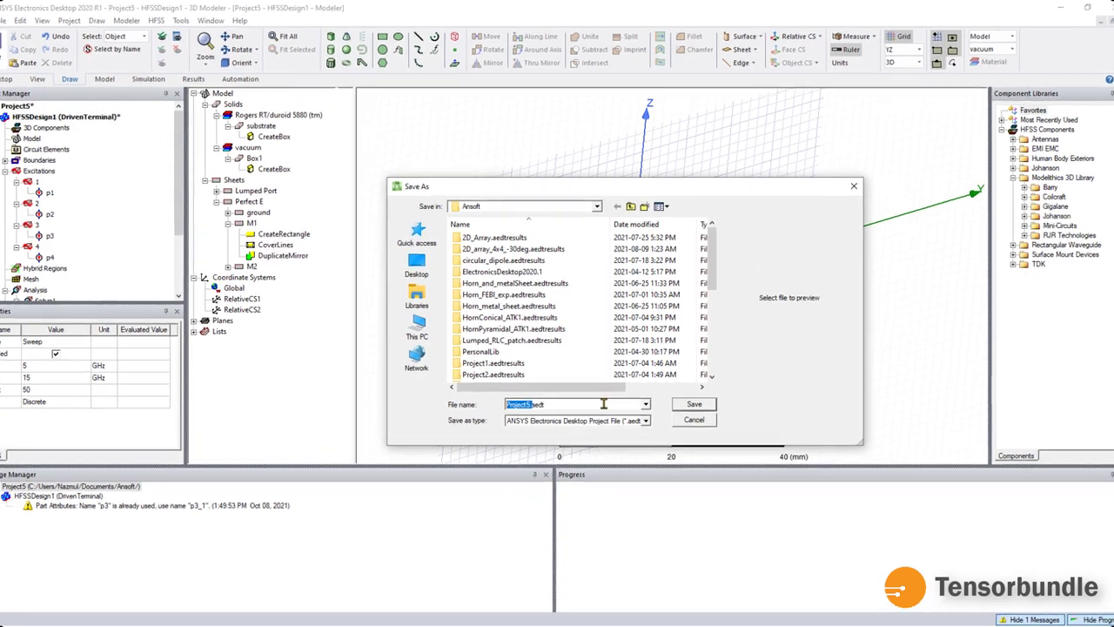
click(532, 402)
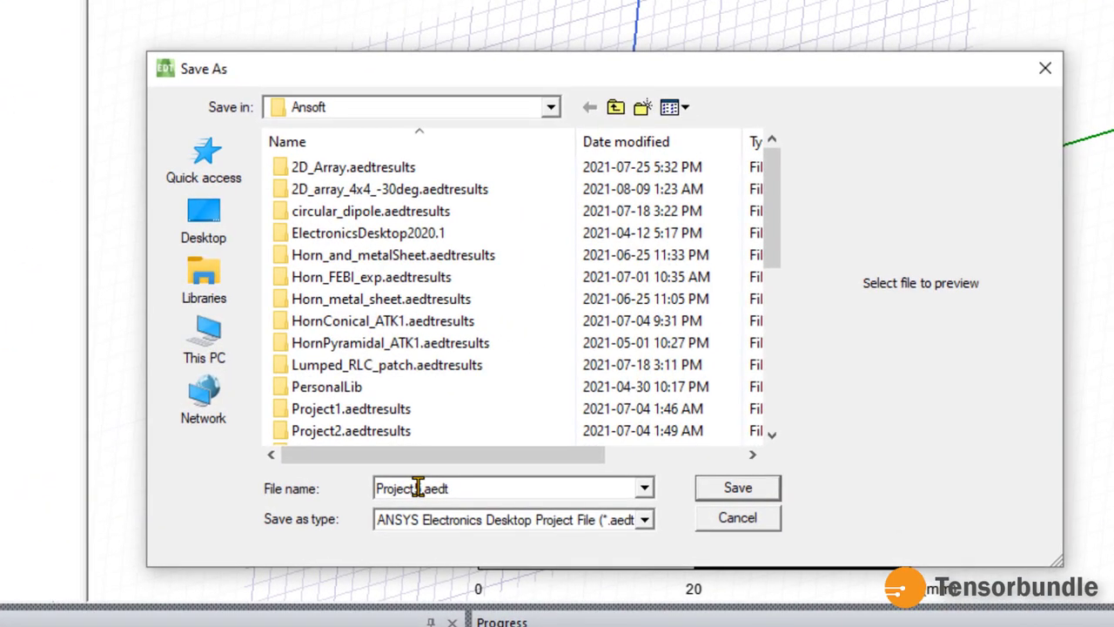
double_click(418, 489)
text(CTL)
click(736, 488)
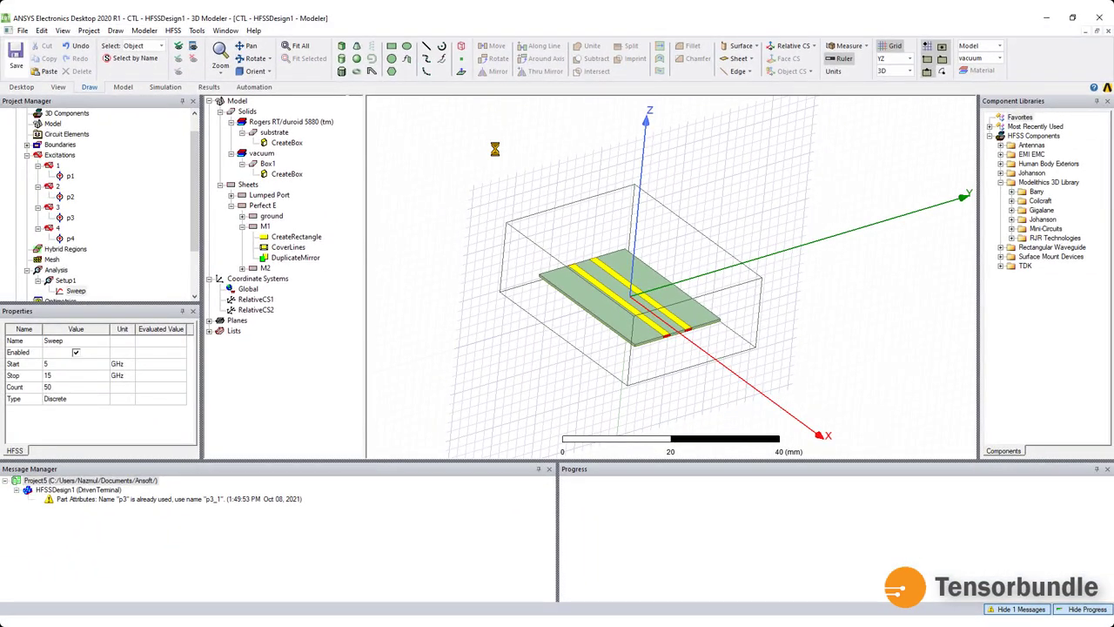
Validate HFSSDesign1, dismiss the validation check, and run Analyze All to solve it
click(171, 93)
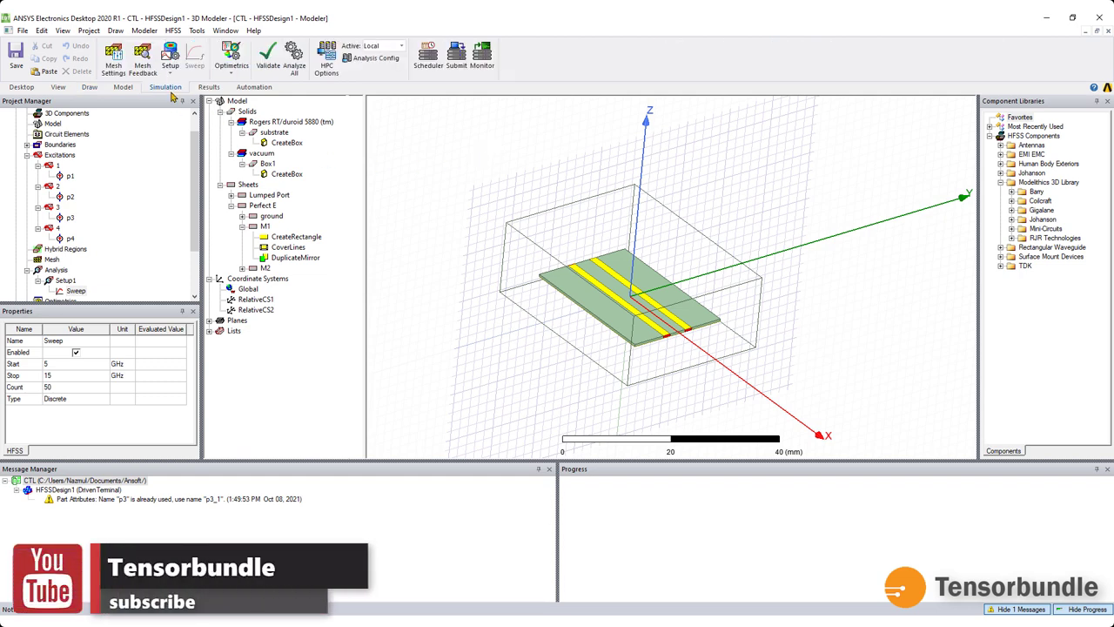
click(268, 59)
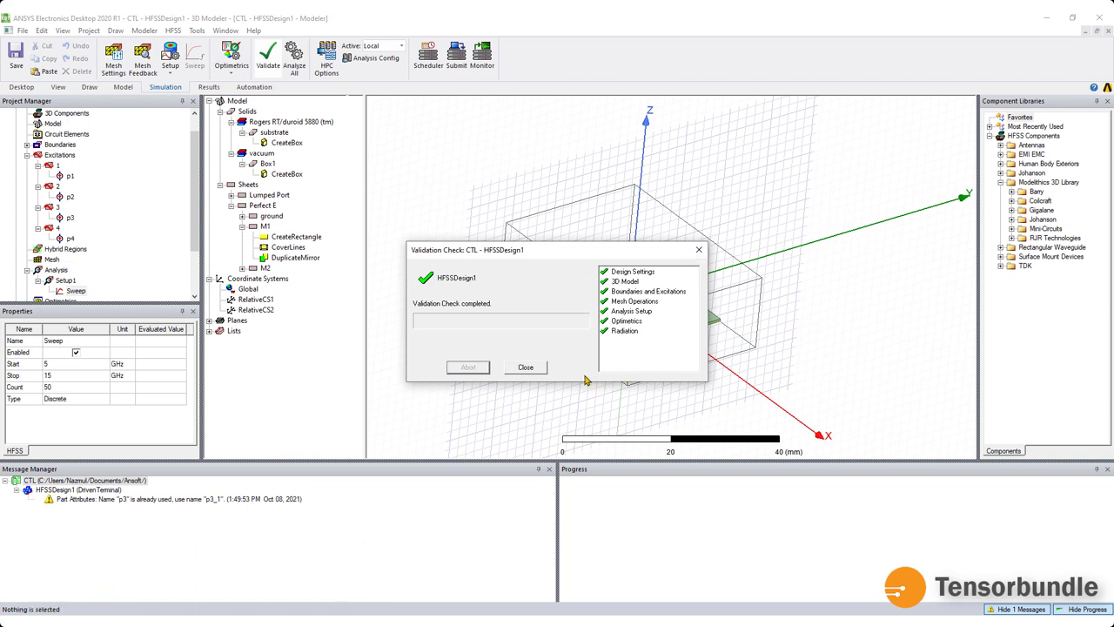
click(526, 368)
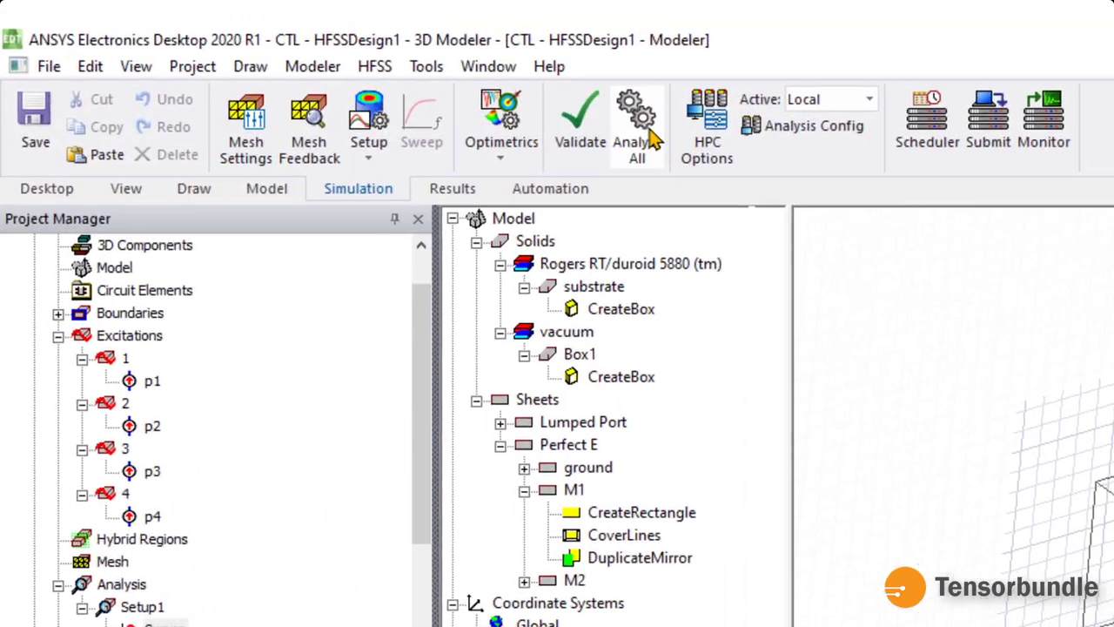
click(645, 139)
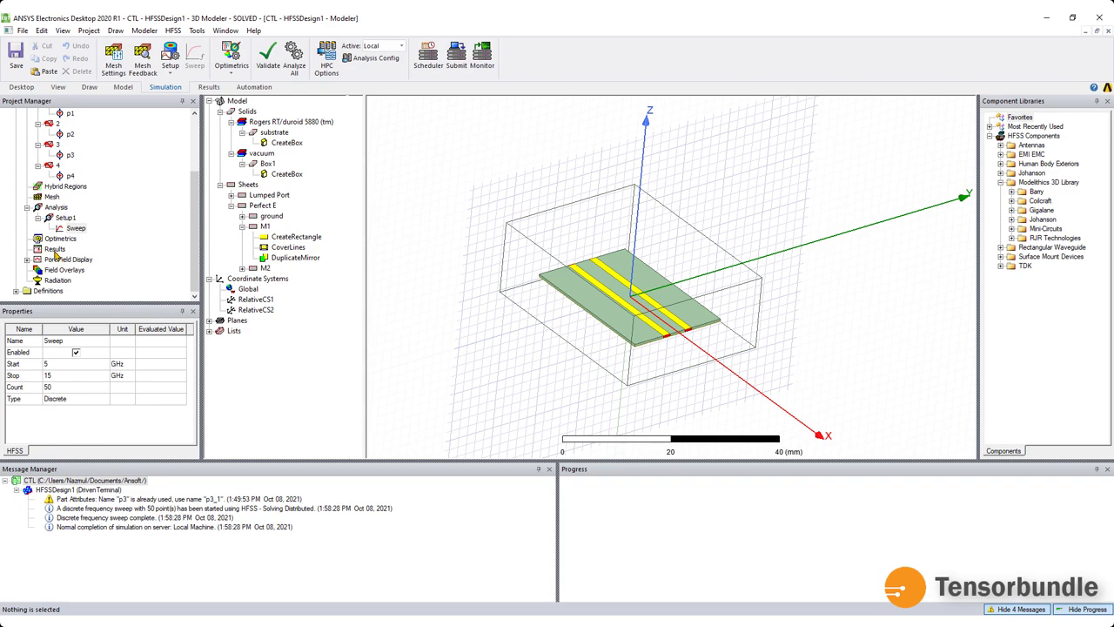
Create a rectangular terminal plot of dB(St(p3,p1)) and dB(St(p4,p1)) over 5–15 GHz
right_click(54, 250)
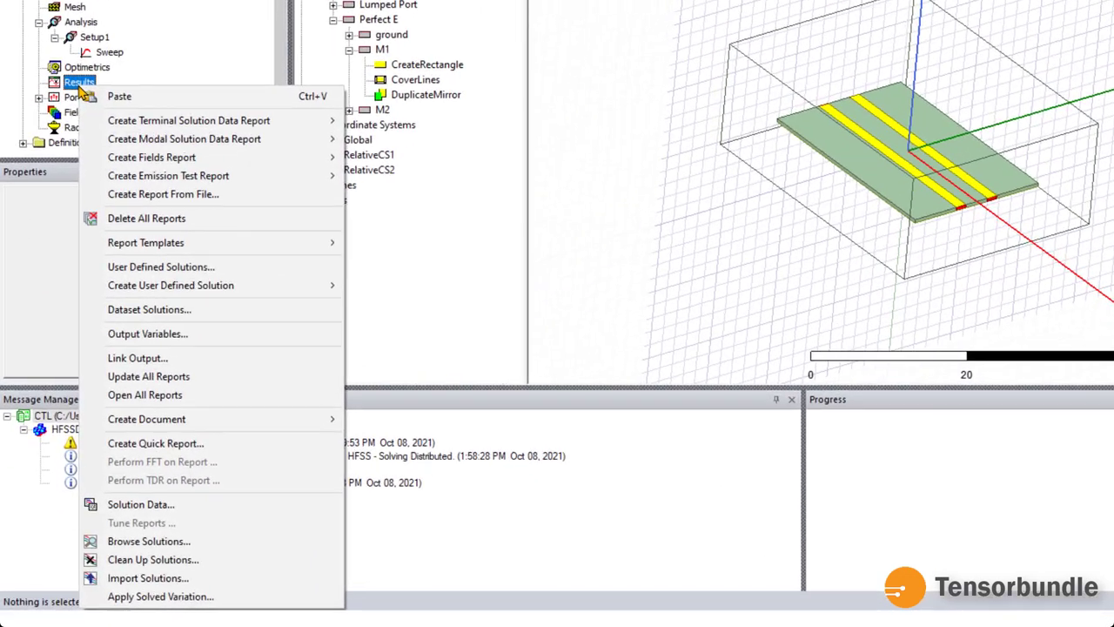
mouse_move(298, 106)
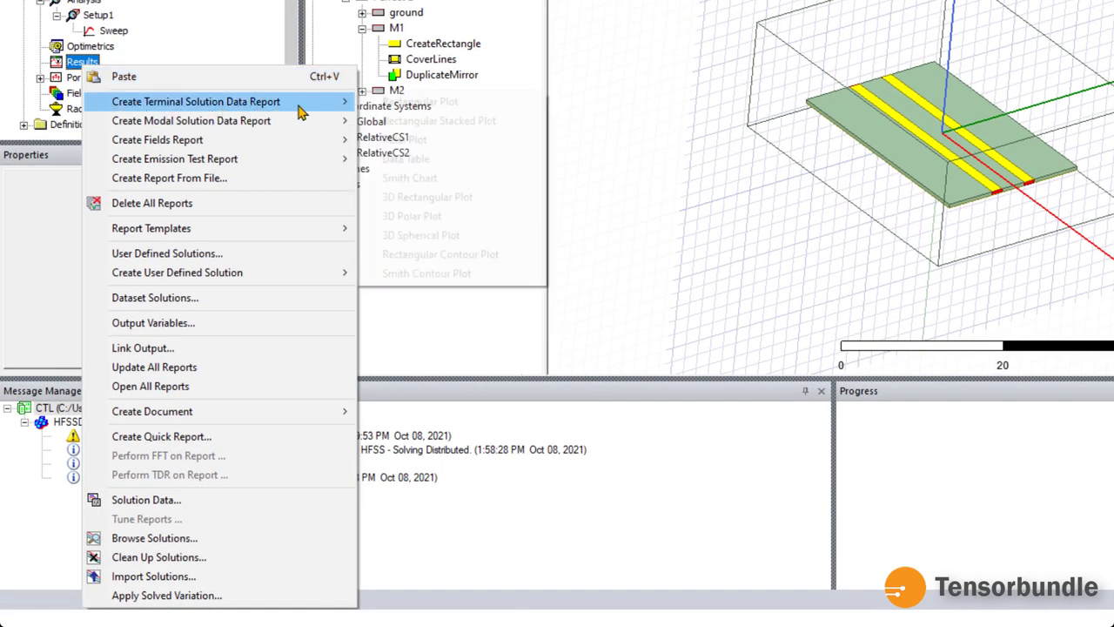
click(448, 104)
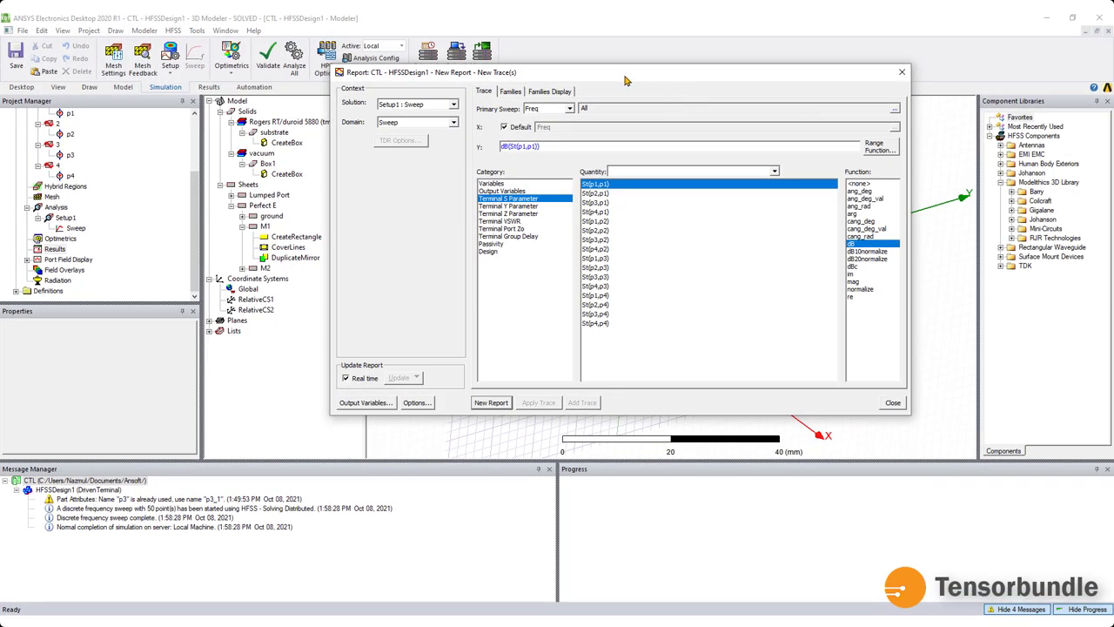
drag(625, 80, 382, 89)
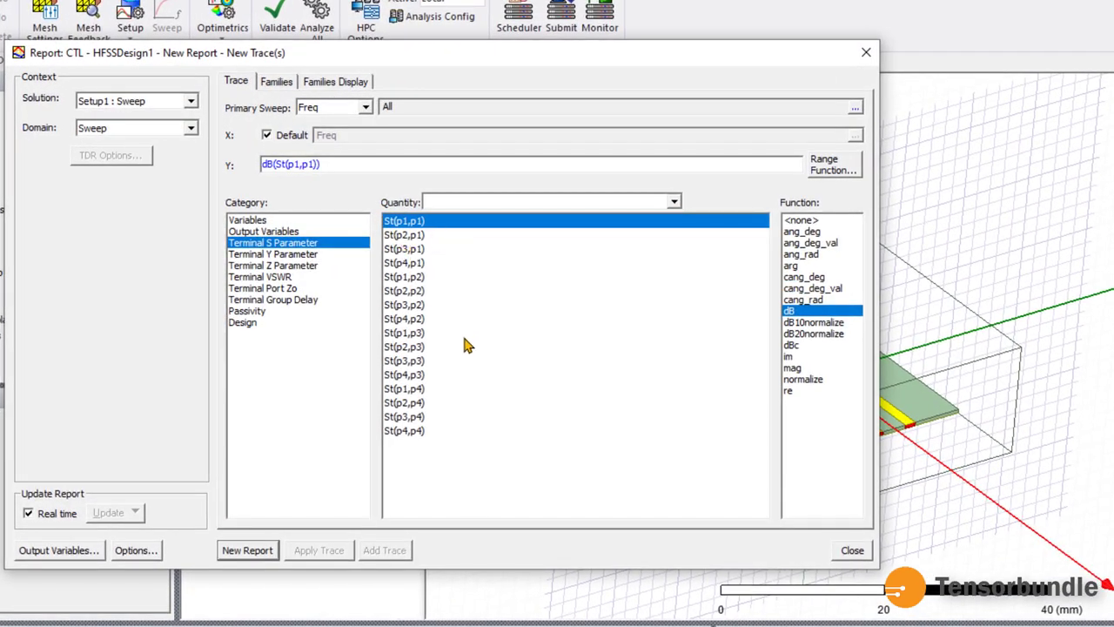
drag(699, 63, 563, 82)
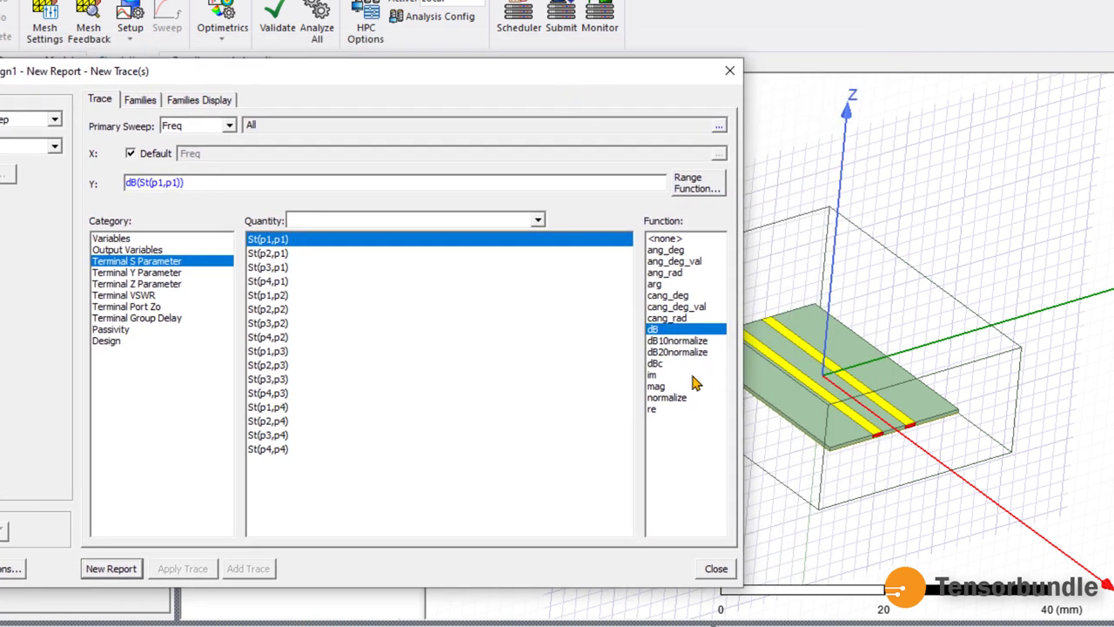
drag(555, 70, 543, 50)
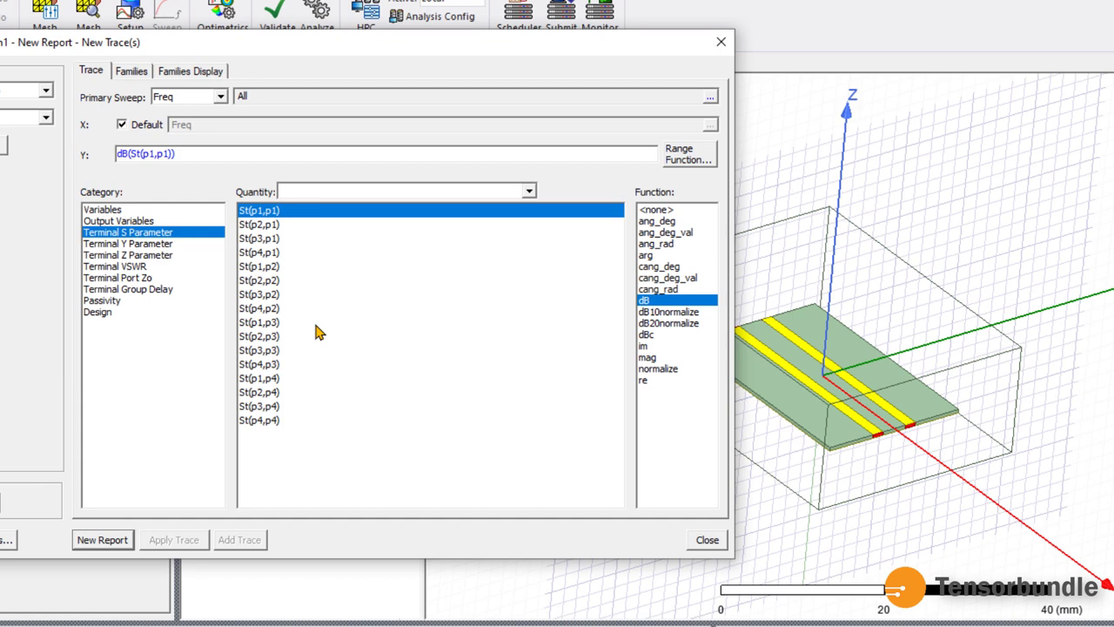
drag(562, 38, 534, 30)
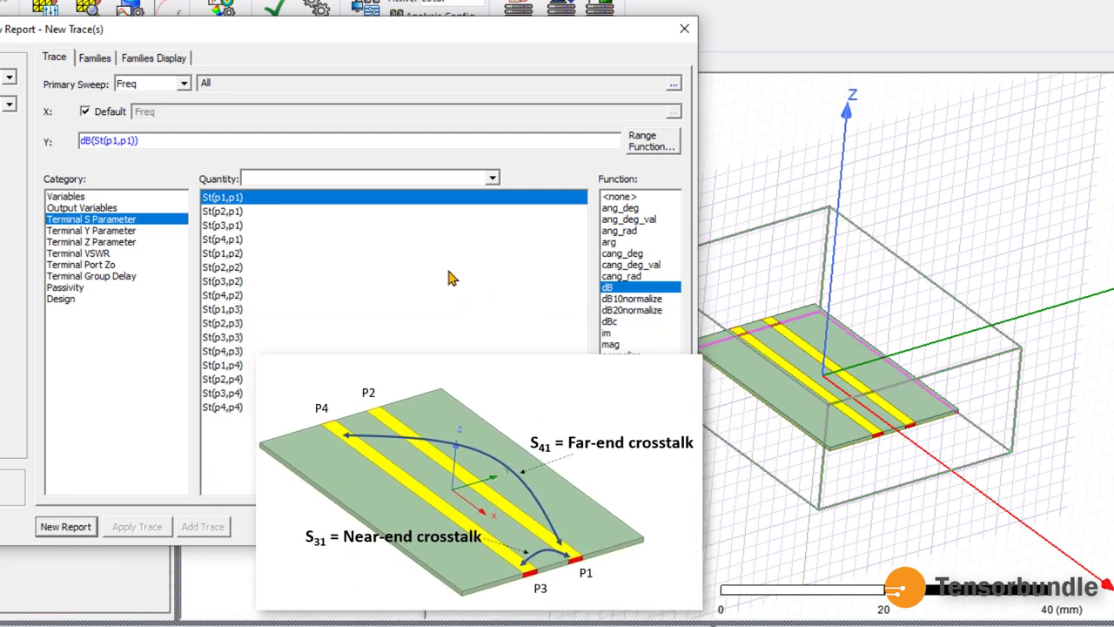
click(231, 241)
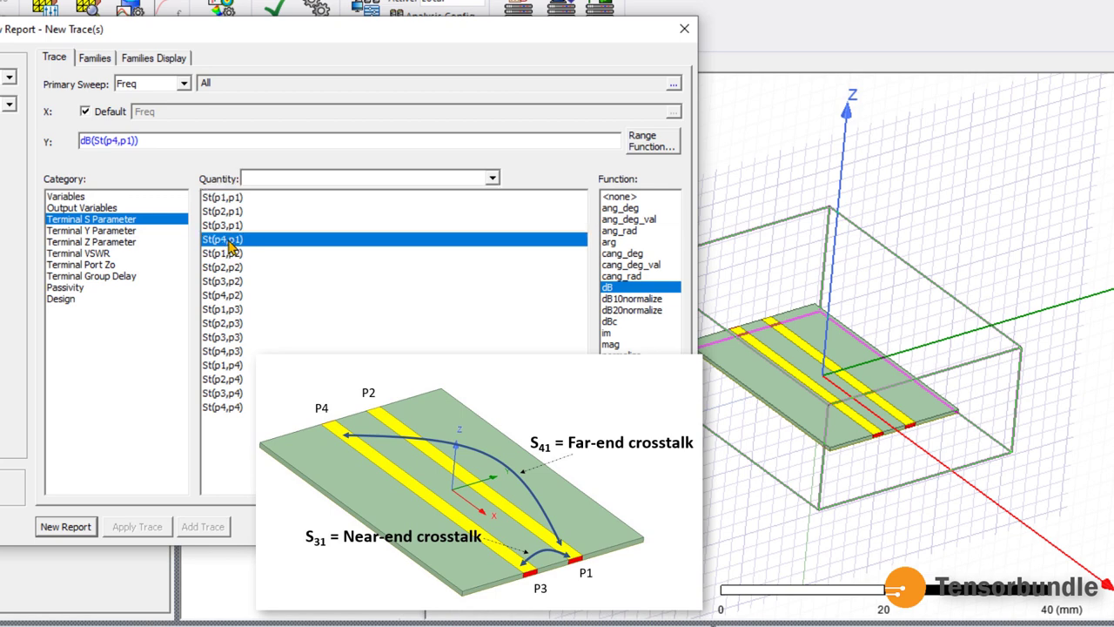
ctrl+click(237, 226)
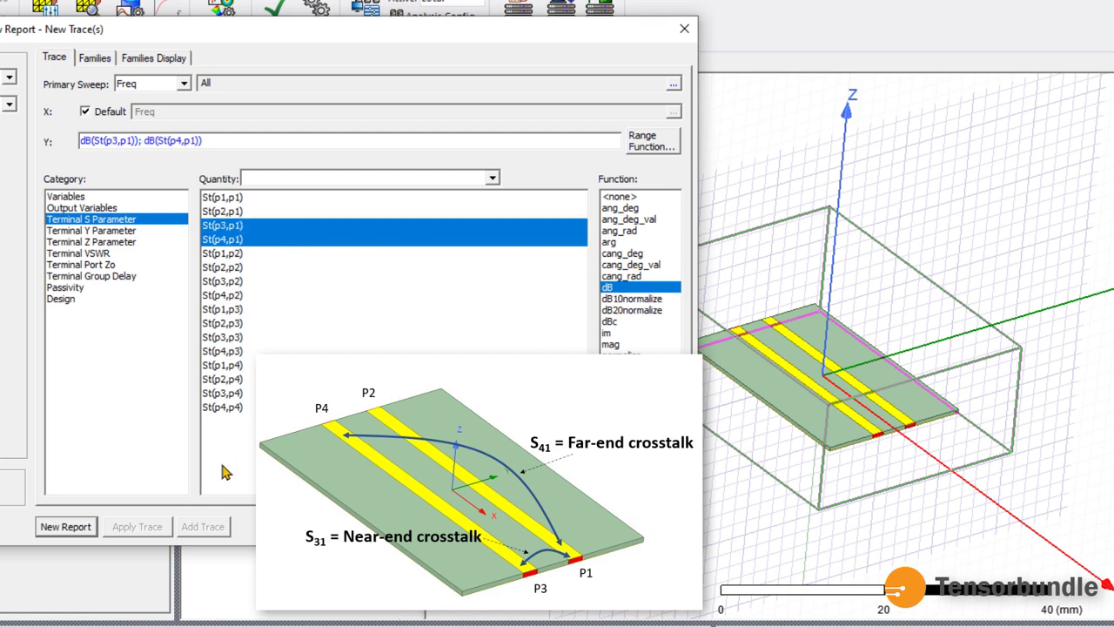
click(65, 526)
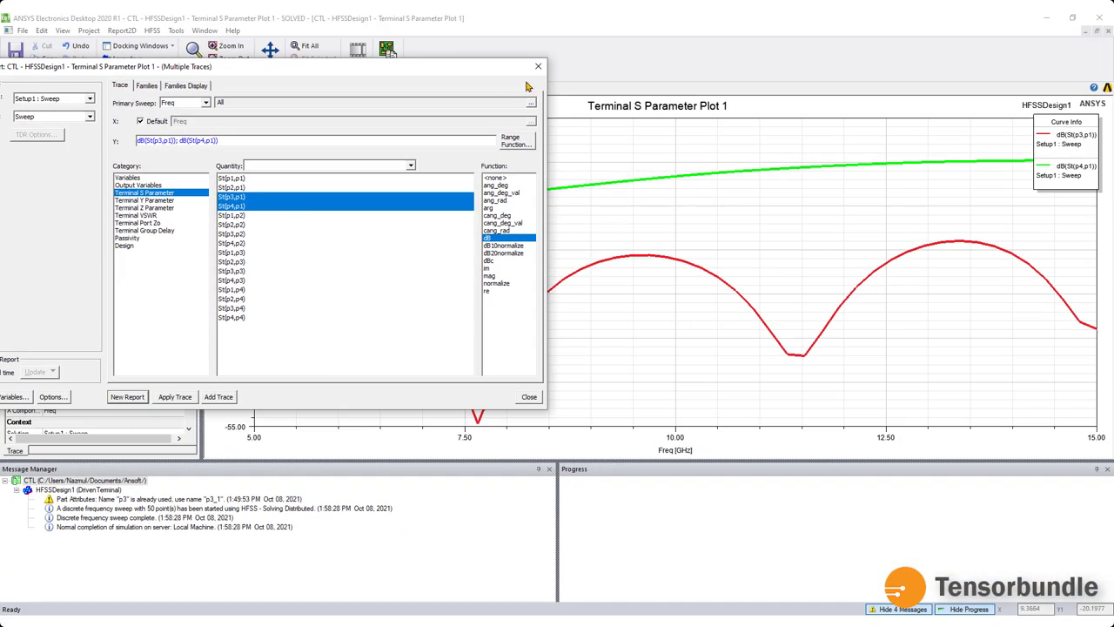
Move the Report dialog aside and double-click HFSSDesign1 to show the coupled-line 3D model
drag(467, 68, 543, 417)
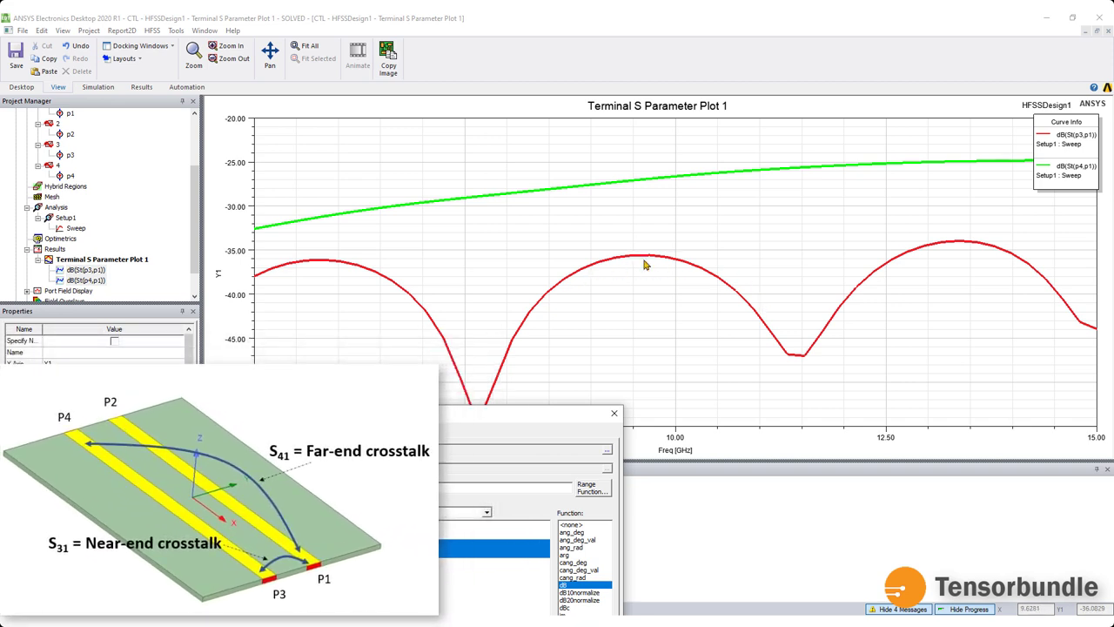
drag(499, 422, 472, 86)
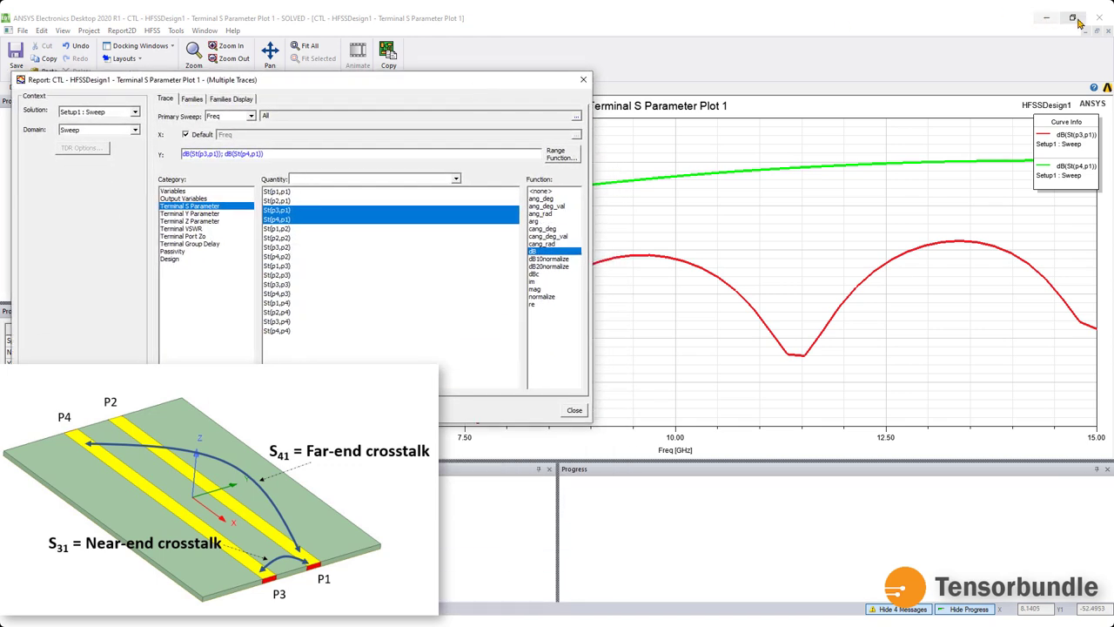
drag(512, 84, 492, 300)
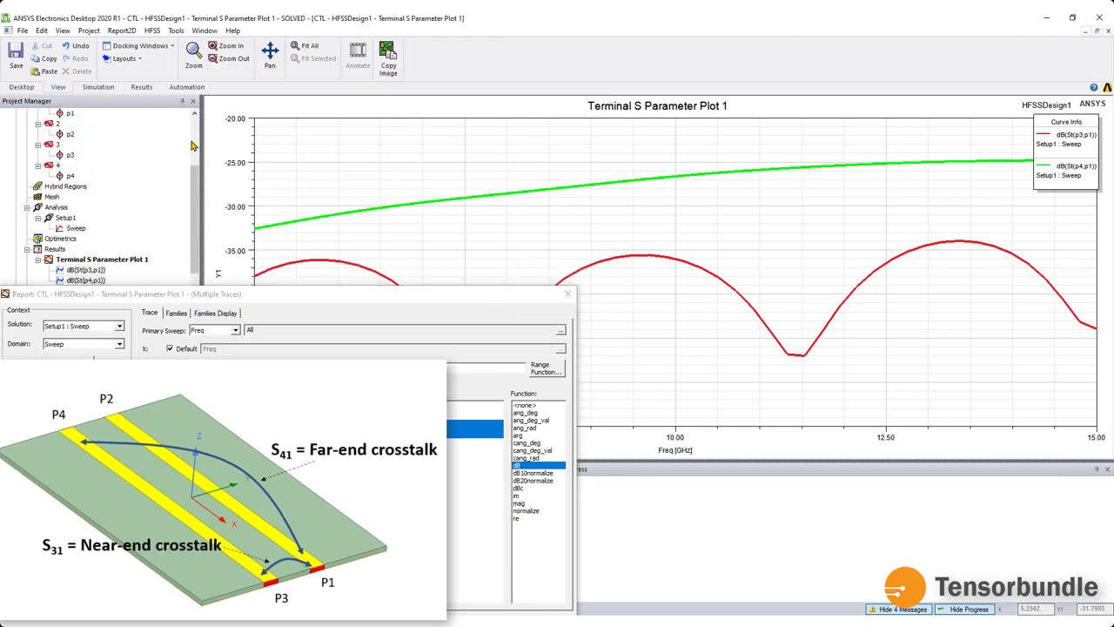
scroll(185, 150, up, 5)
double_click(135, 124)
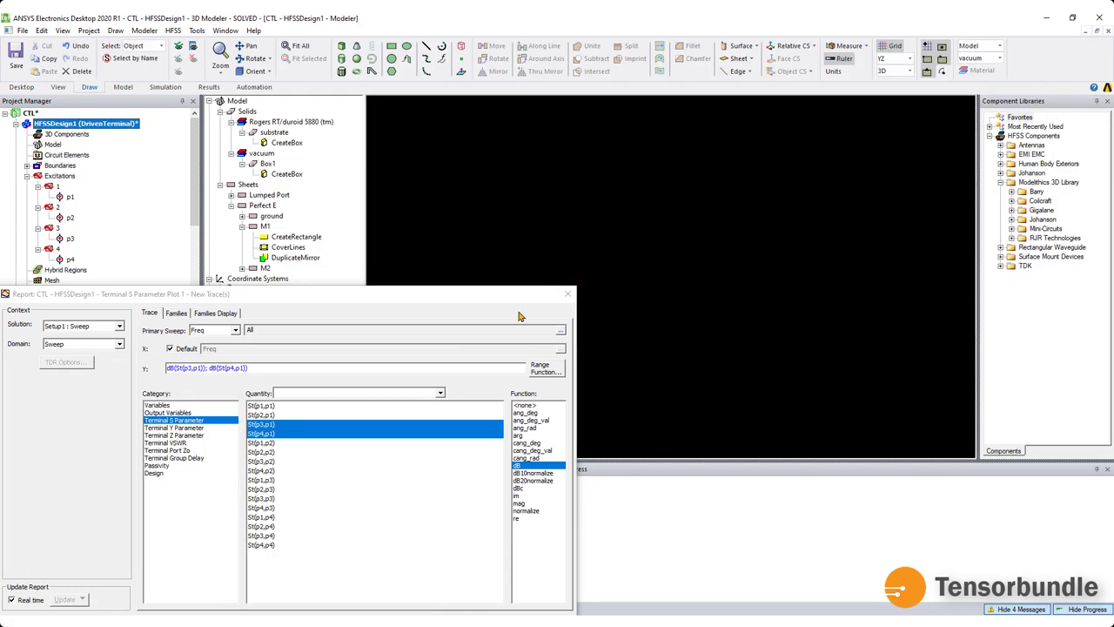
scroll(660, 333, up, 3)
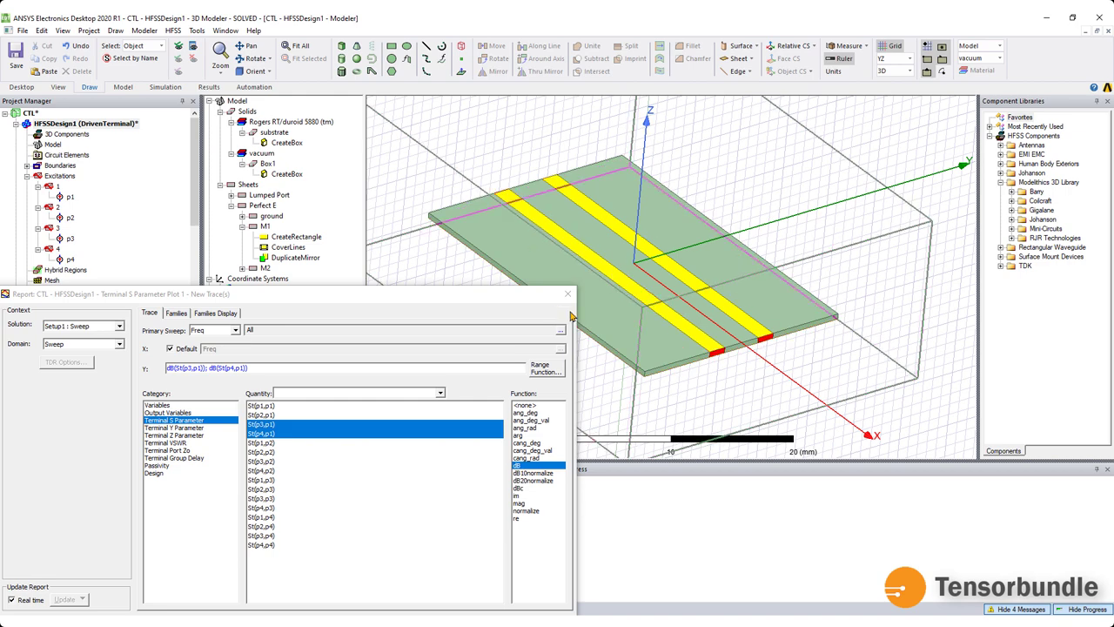
drag(502, 295, 476, 99)
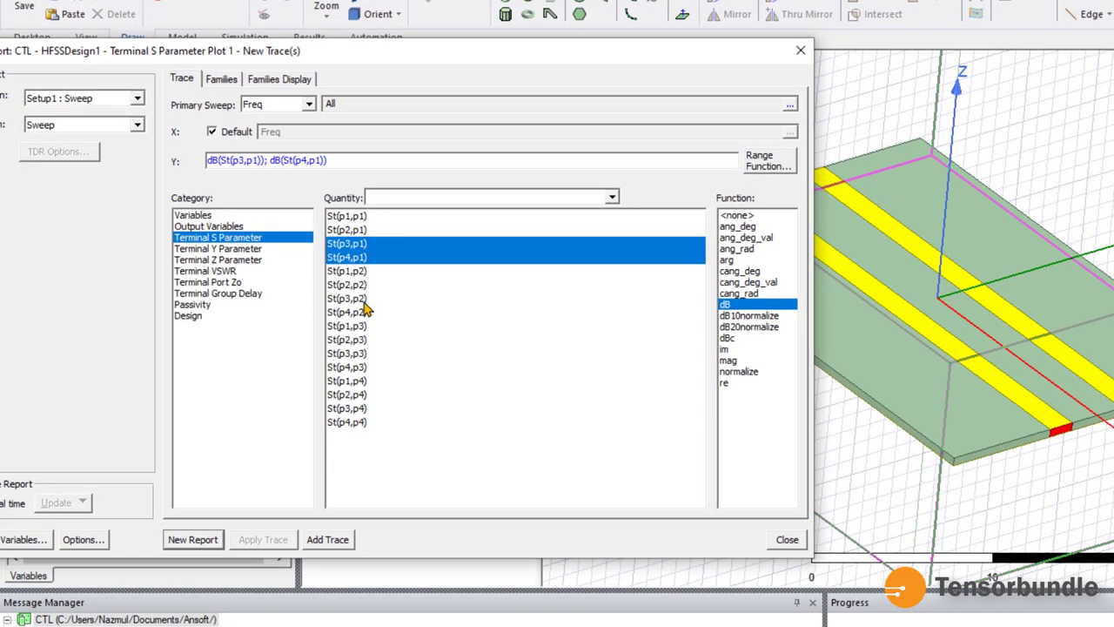
Add St(p3,p2) and St(p4,p2) crosstalk traces to Terminal S Parameter Plot 1 and view it
click(246, 264)
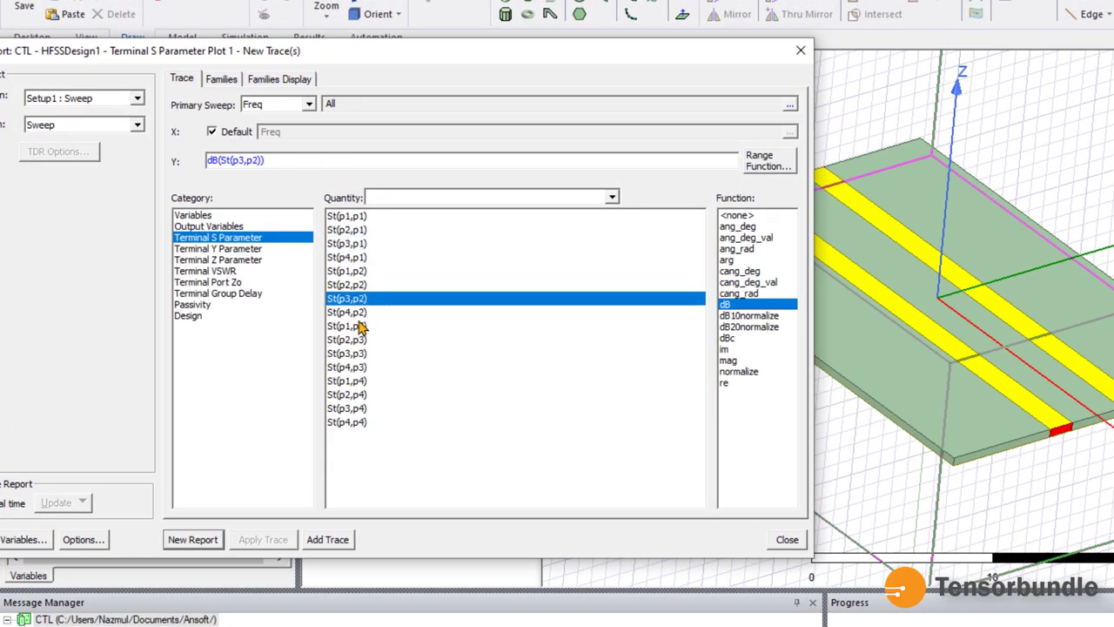
ctrl+click(352, 315)
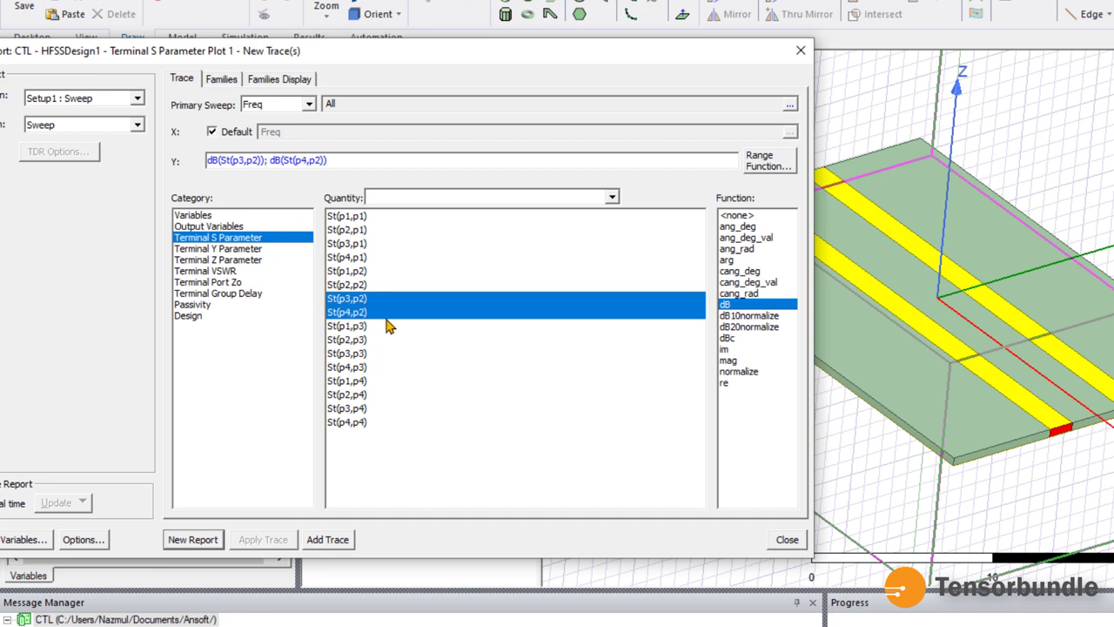
click(335, 540)
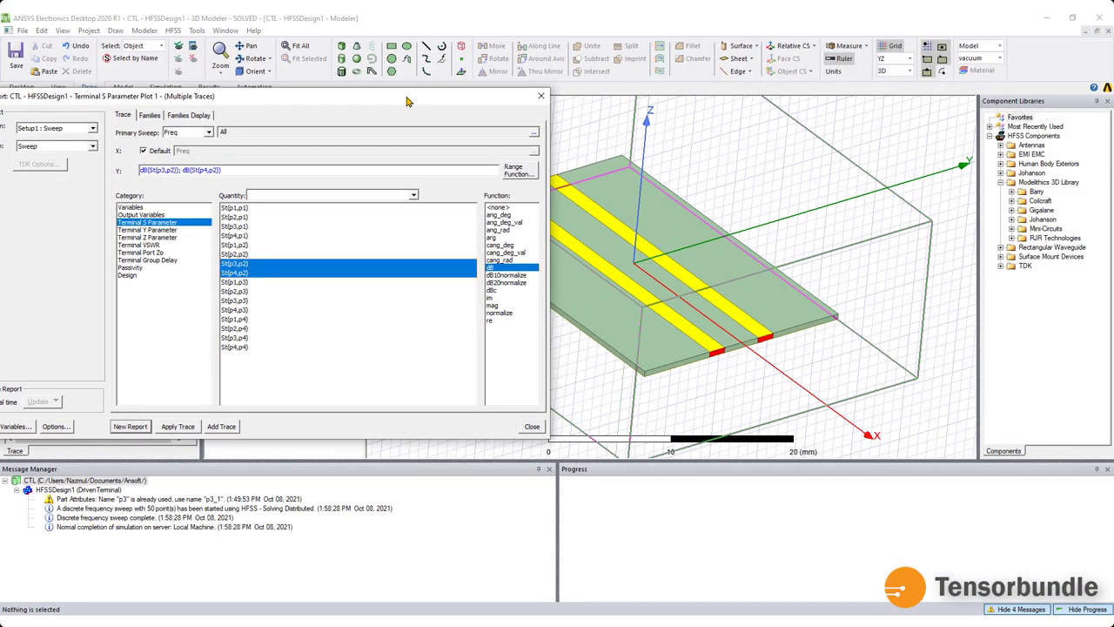
drag(405, 102, 494, 457)
double_click(95, 249)
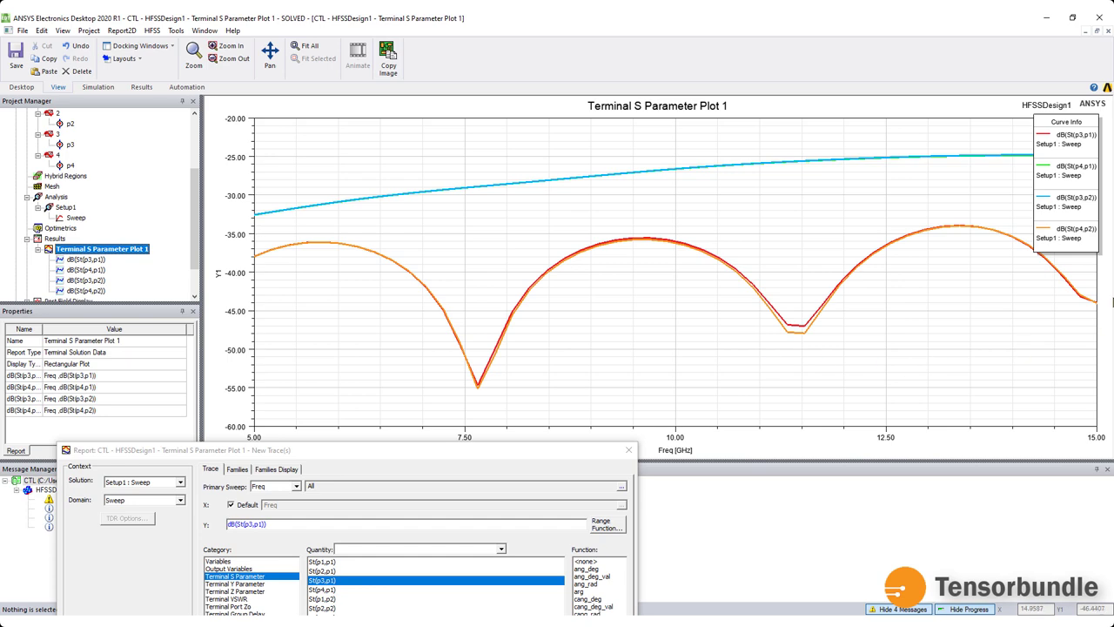
Return to the 3D model, close the Report dialog, and reopen Terminal S Parameter Plot 1
drag(508, 451, 563, 90)
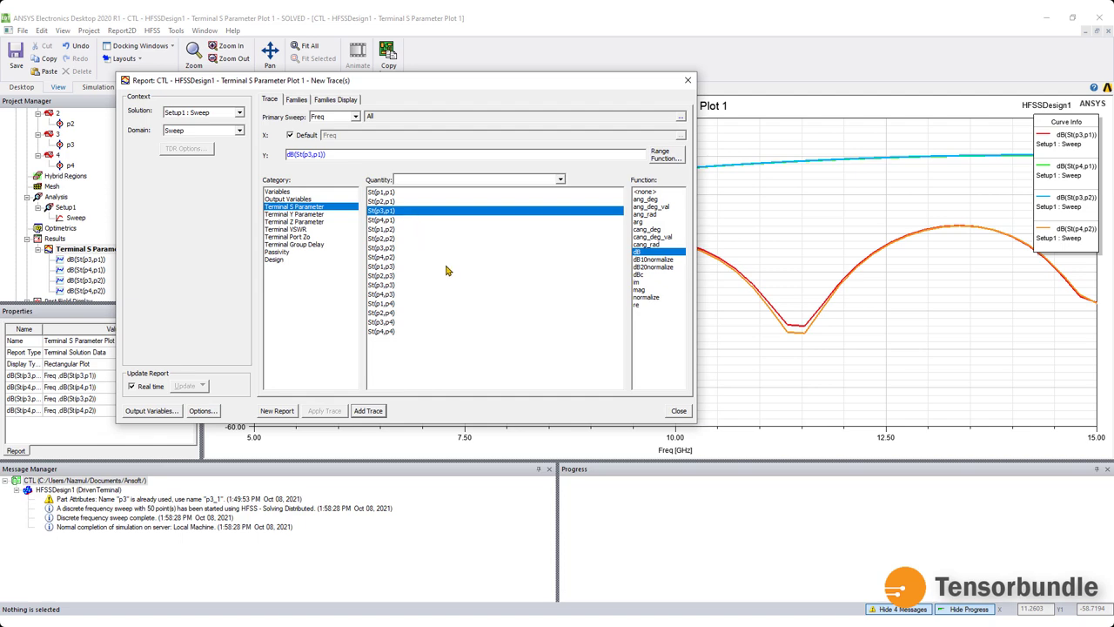
drag(534, 80, 545, 226)
scroll(196, 144, up, 5)
double_click(84, 122)
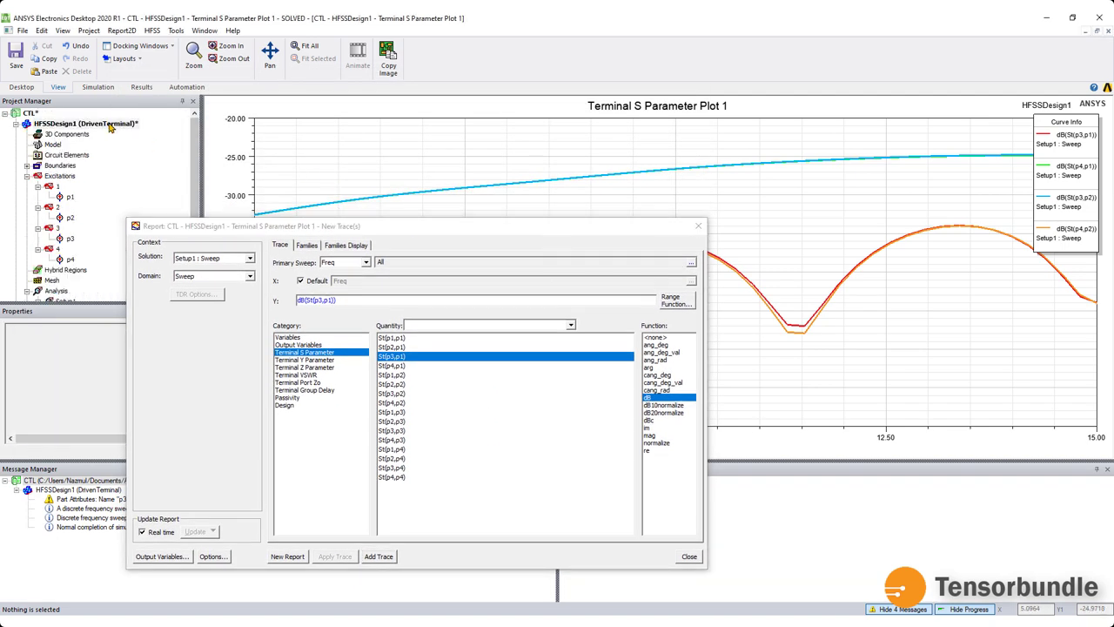
drag(618, 233, 546, 188)
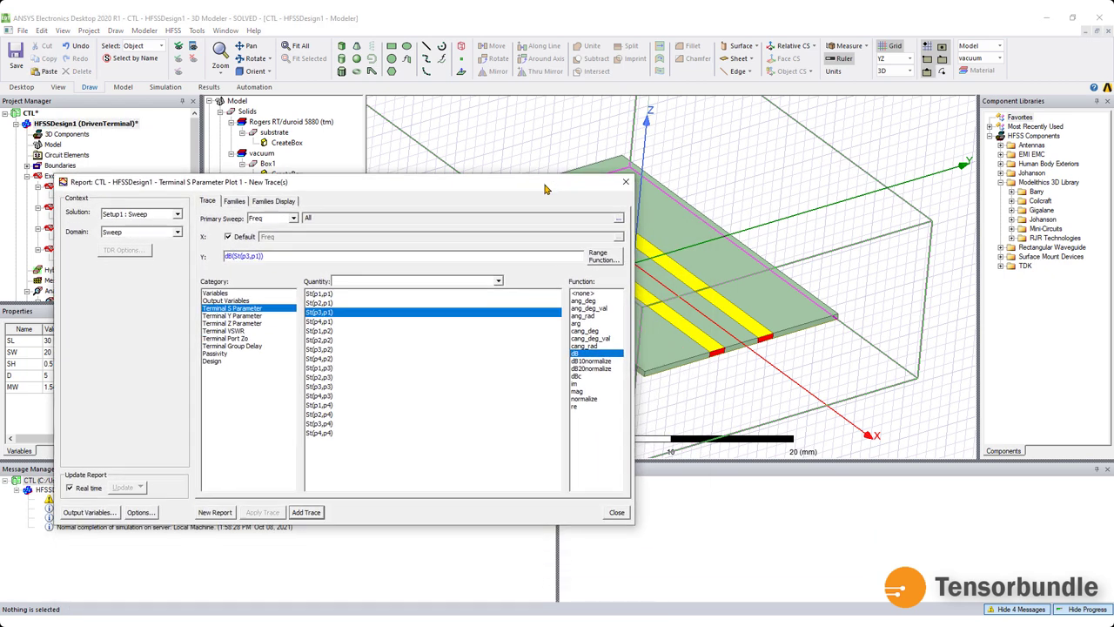
click(625, 181)
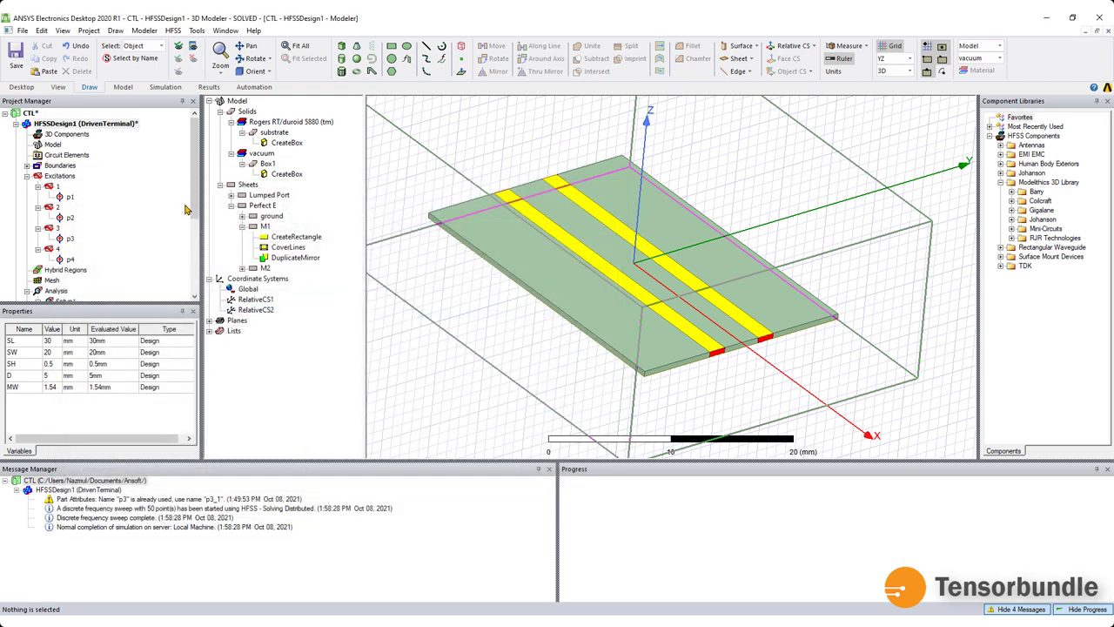
scroll(98, 263, down, 3)
scroll(98, 263, down, 2)
double_click(108, 248)
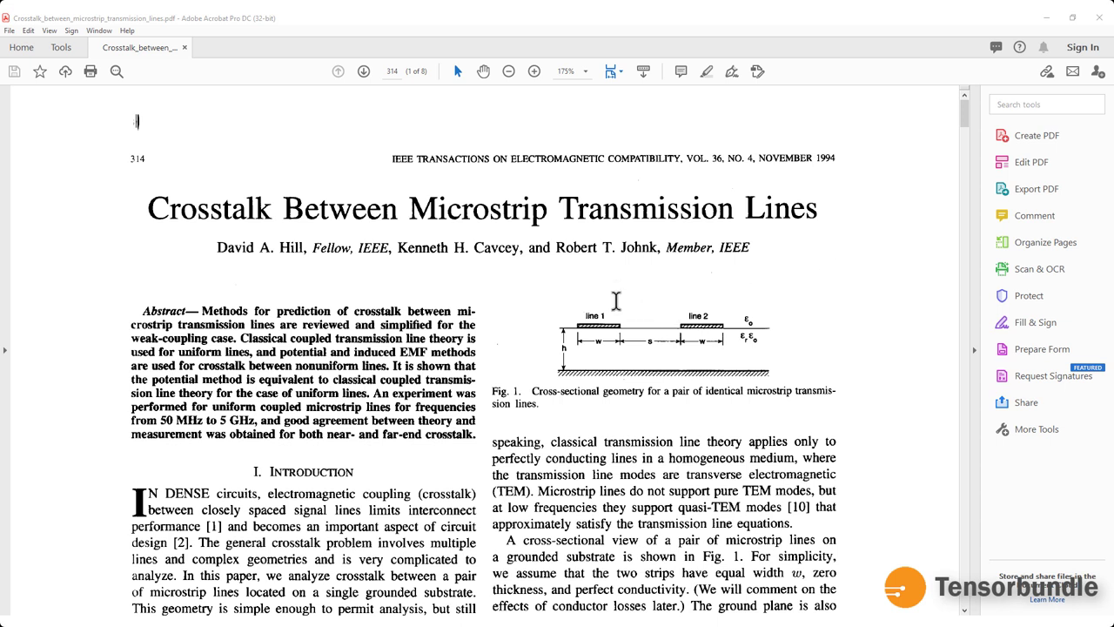
Scroll the paper past Fig. 1 and equations (1a)–(1d) to Fig. 2 on page 315
scroll(680, 288, down, 2)
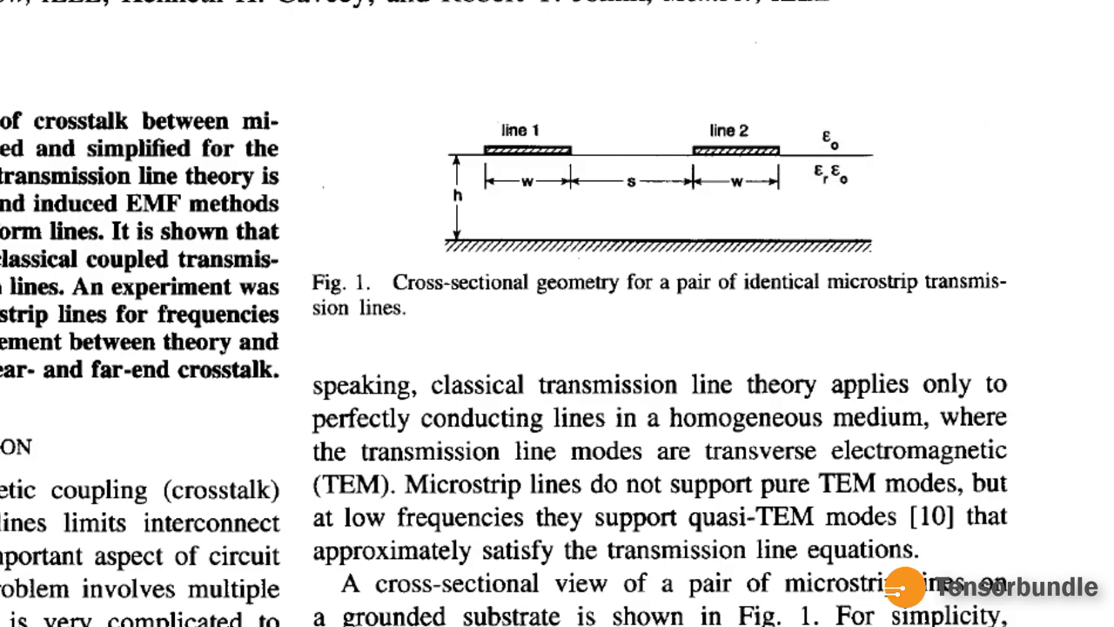
scroll(540, 61, down, 10)
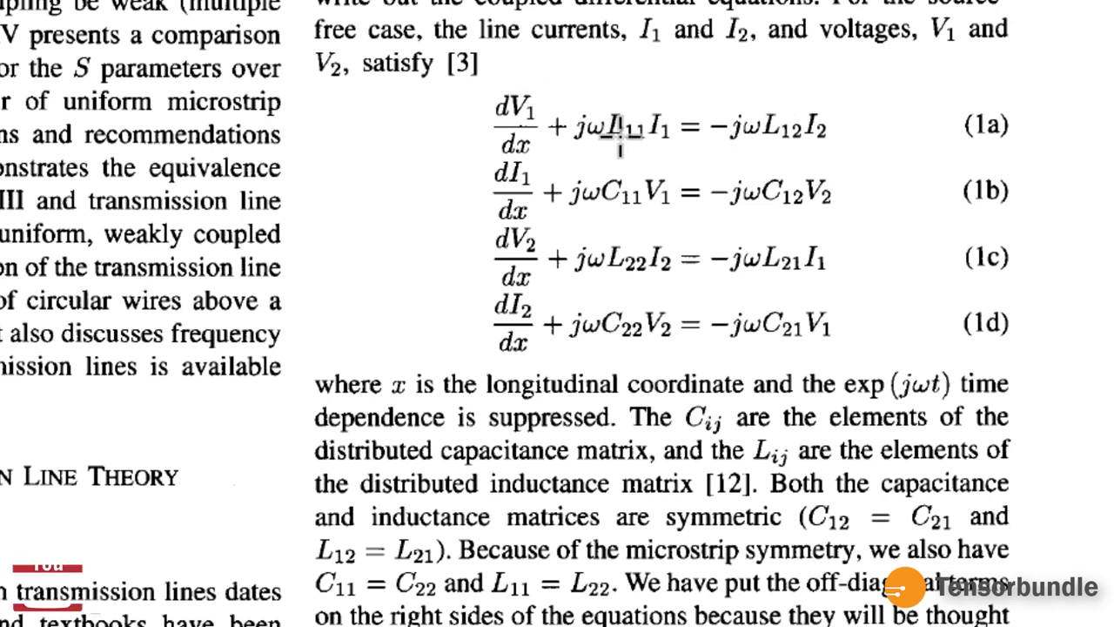
scroll(659, 243, up, 3)
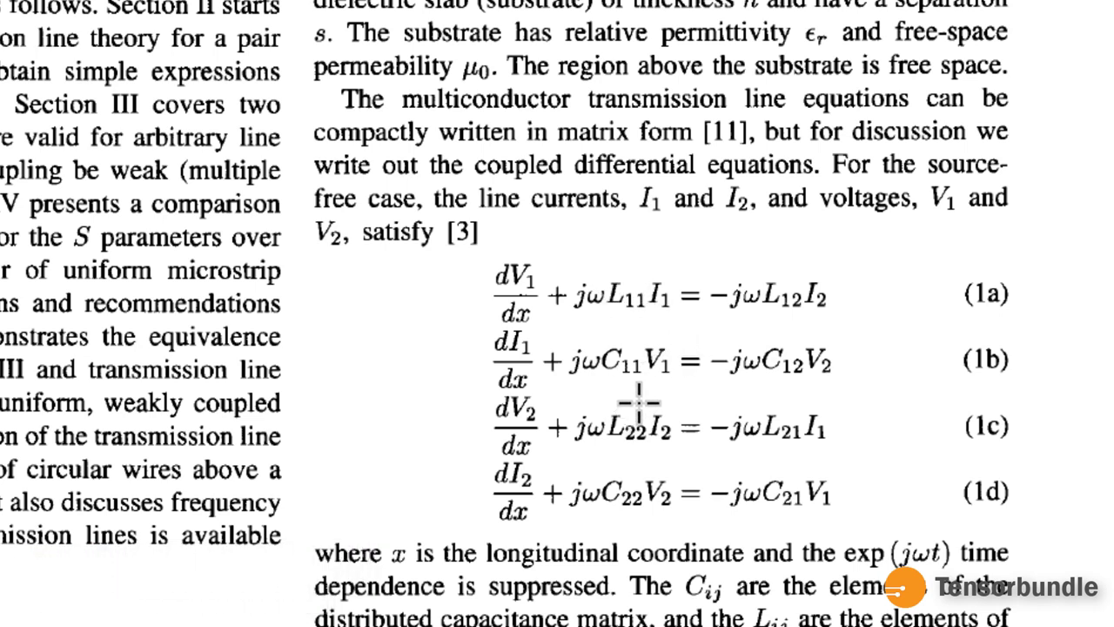
scroll(639, 402, up, 1)
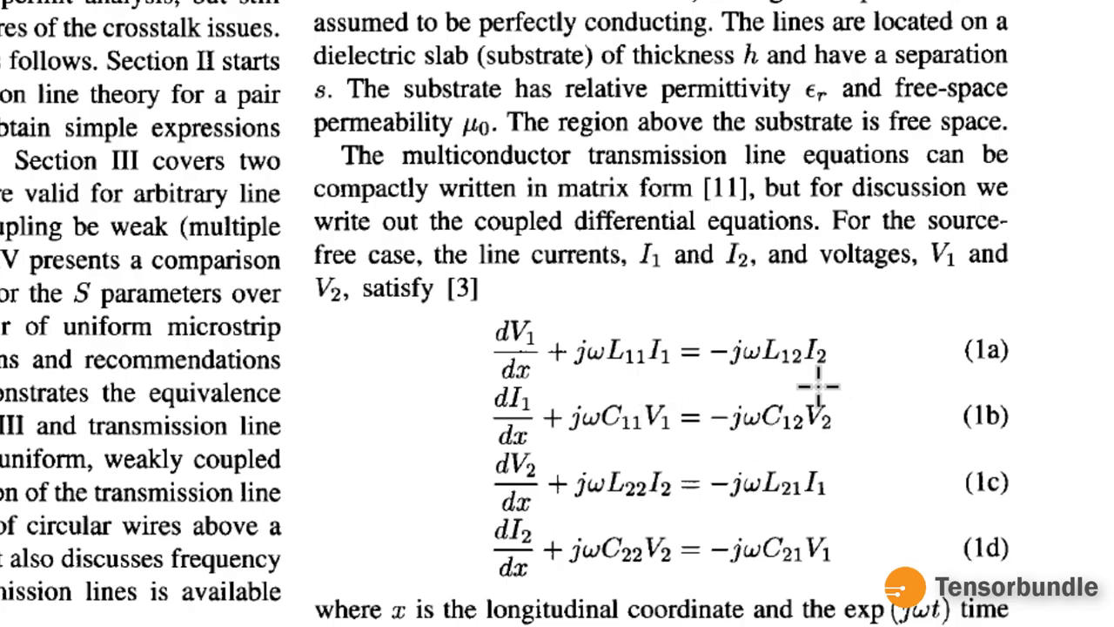
scroll(823, 383, up, 8)
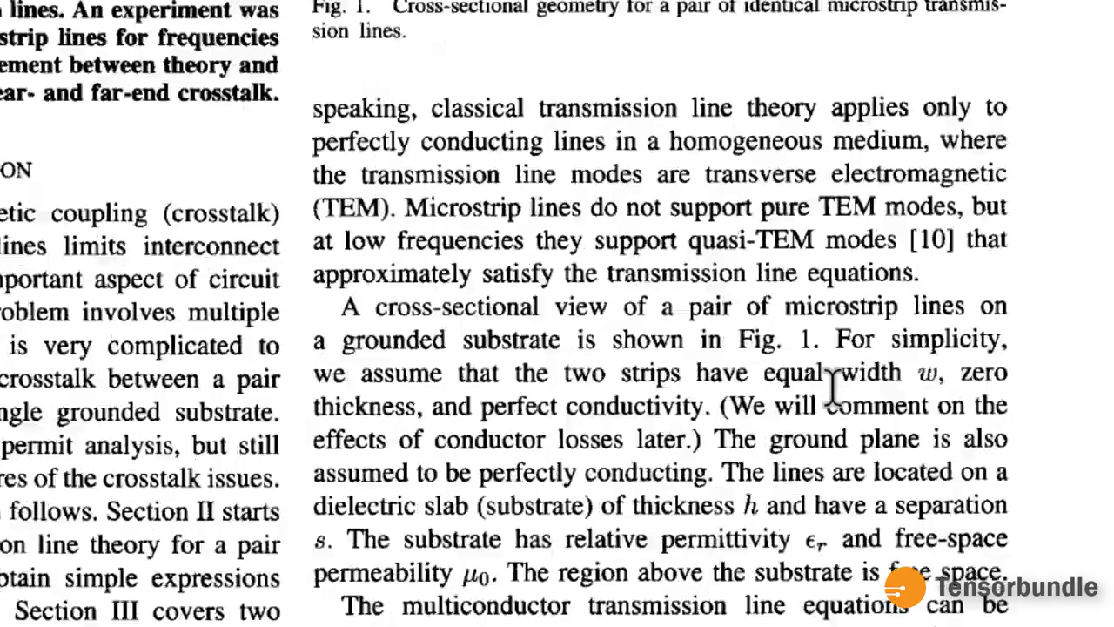
scroll(834, 384, up, 4)
scroll(405, 304, down, 11)
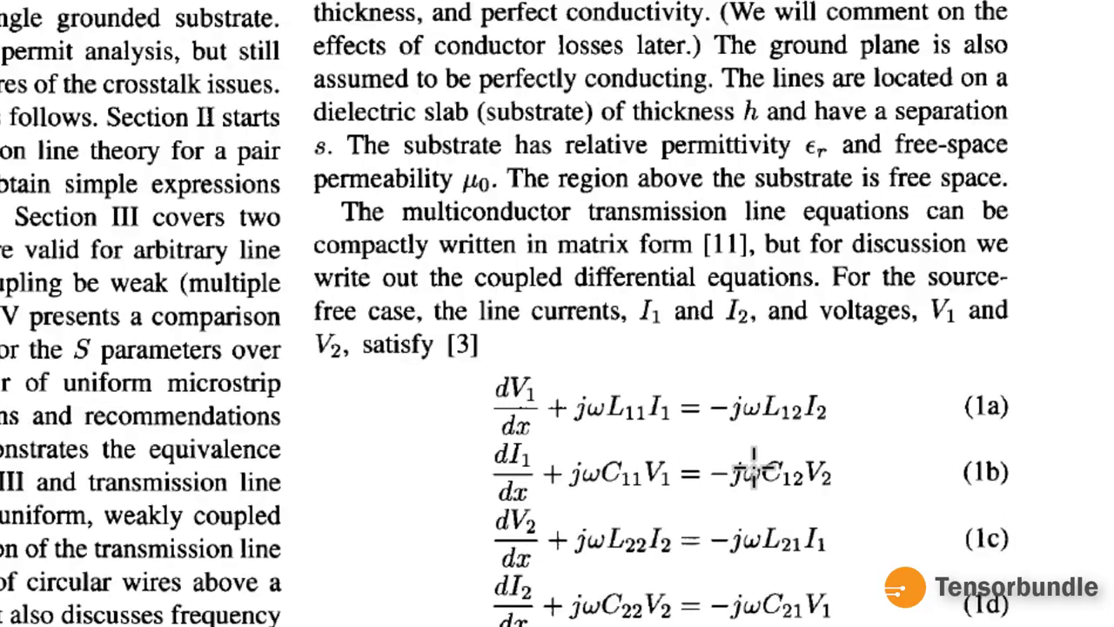
scroll(754, 461, down, 10)
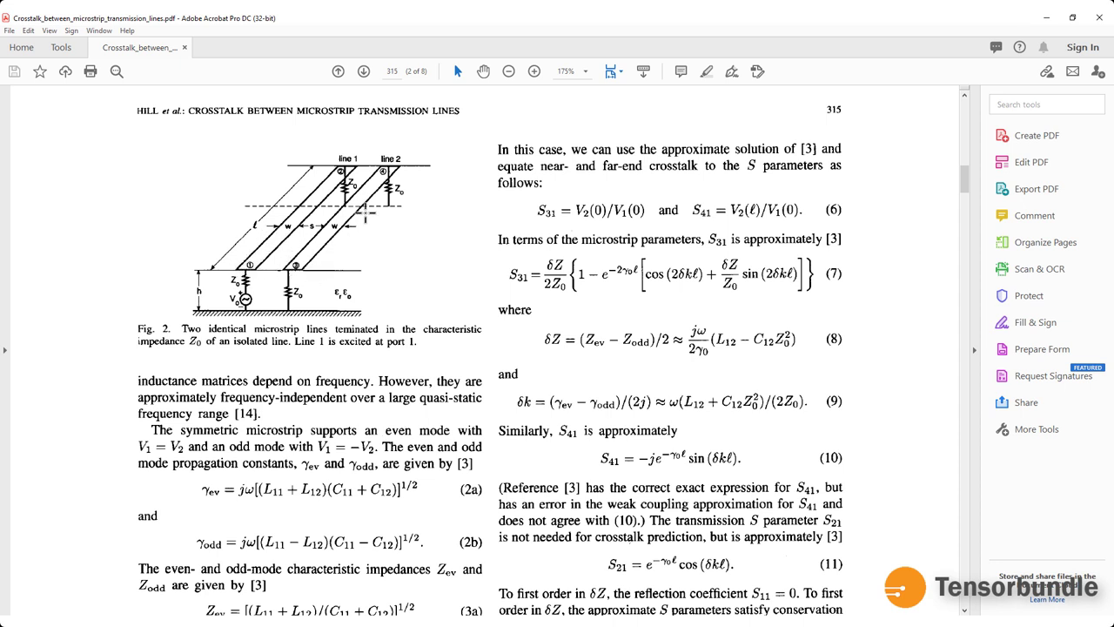
scroll(234, 394, down, 5)
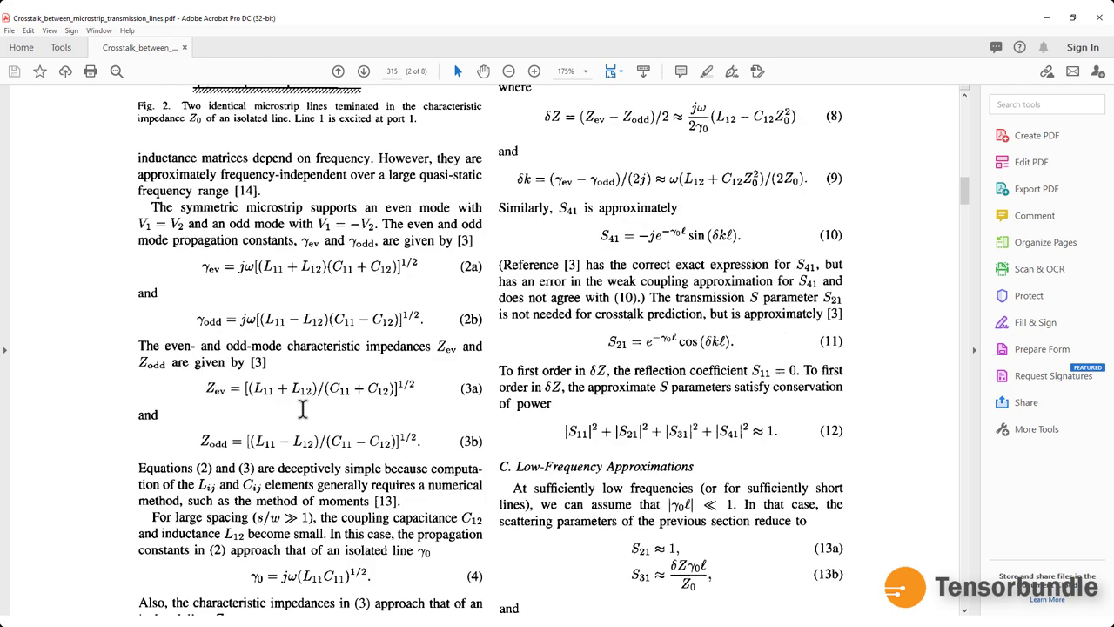
scroll(300, 409, up, 4)
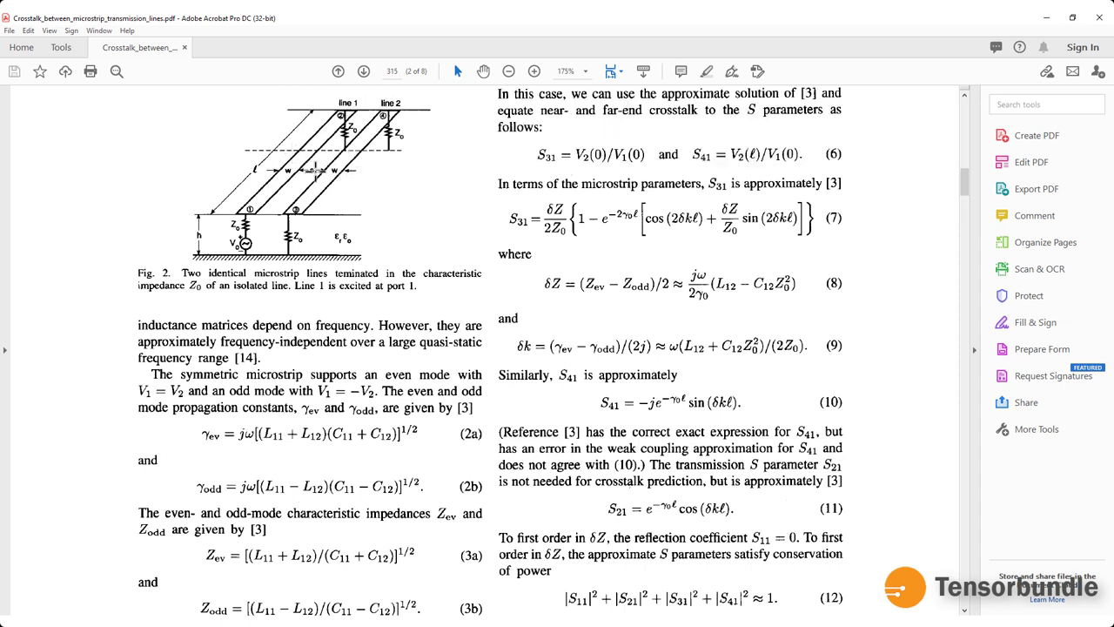
scroll(311, 161, down, 3)
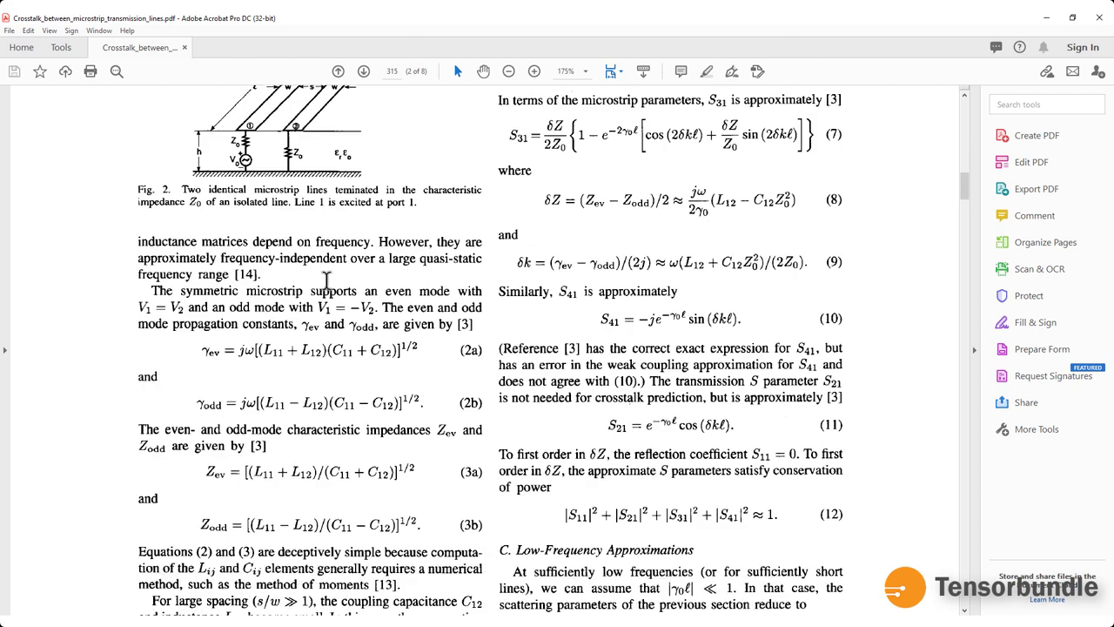
scroll(311, 158, up, 3)
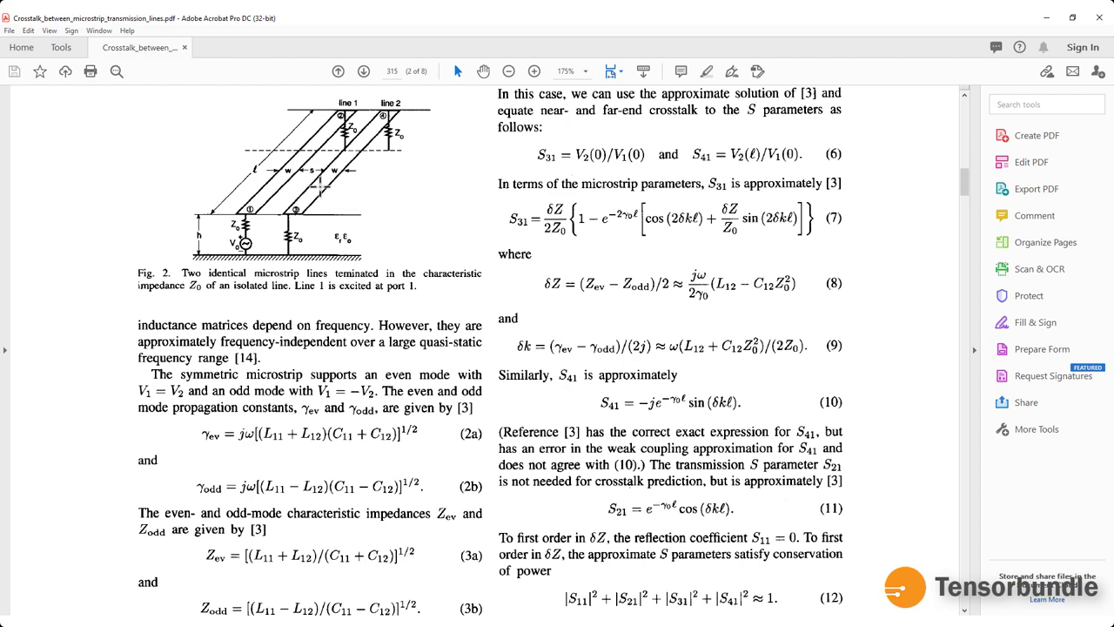
scroll(407, 340, down, 5)
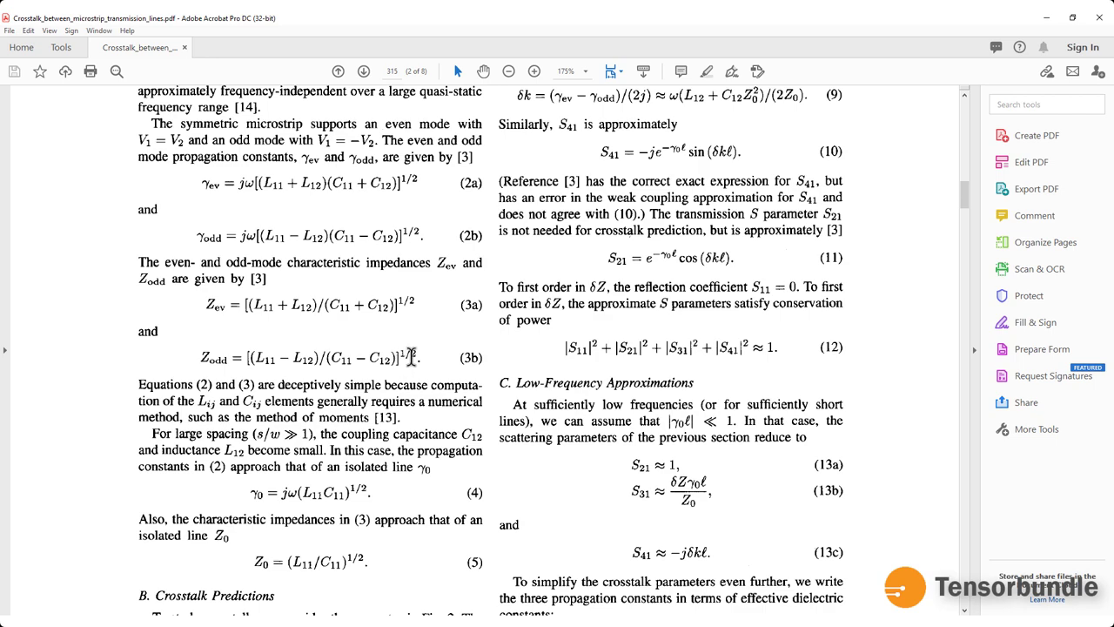
scroll(436, 361, up, 5)
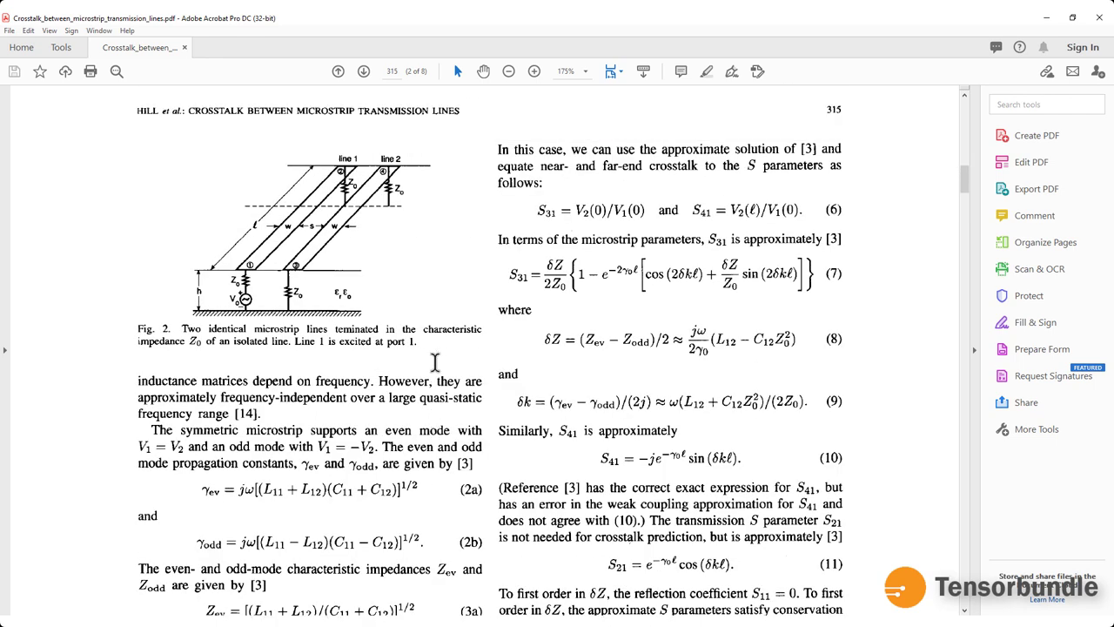
scroll(435, 361, down, 8)
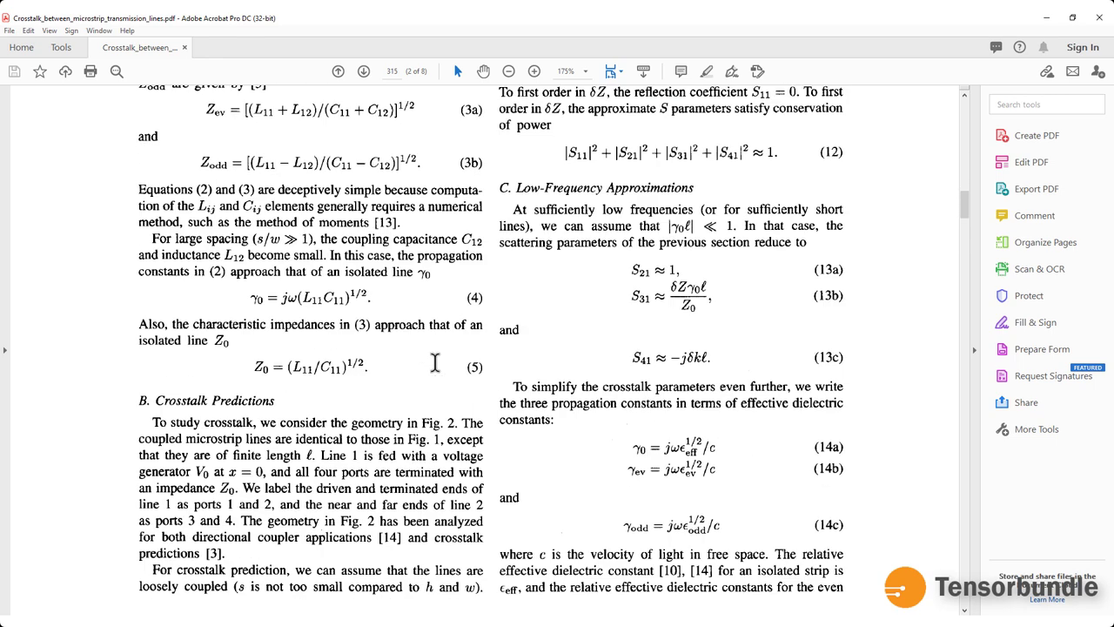
scroll(435, 363, up, 1)
scroll(435, 361, down, 3)
scroll(436, 362, down, 2)
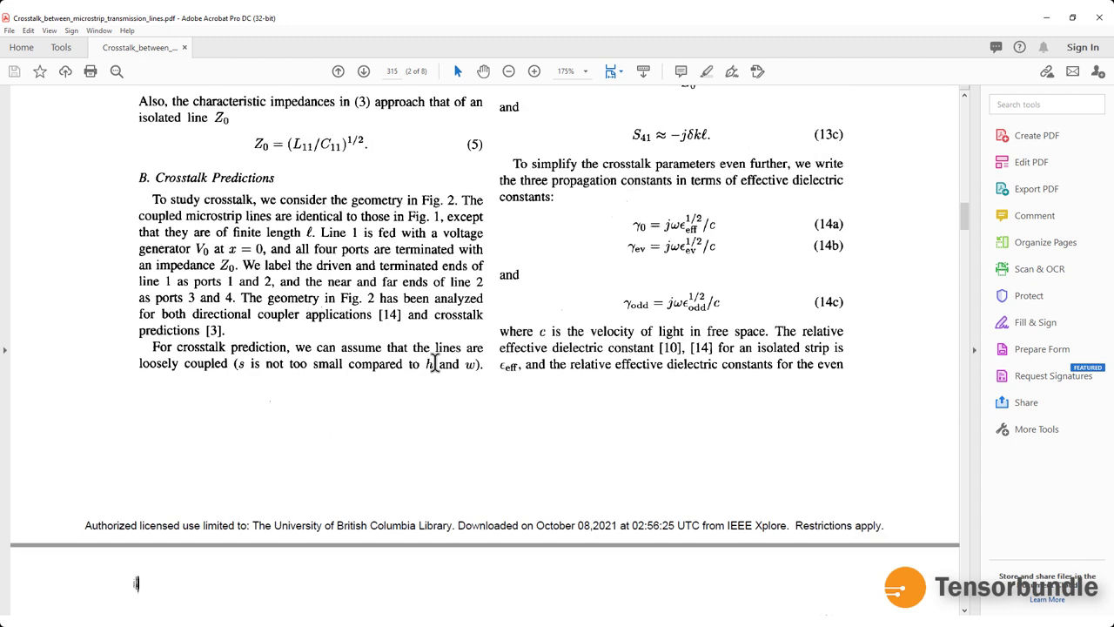
scroll(435, 361, up, 3)
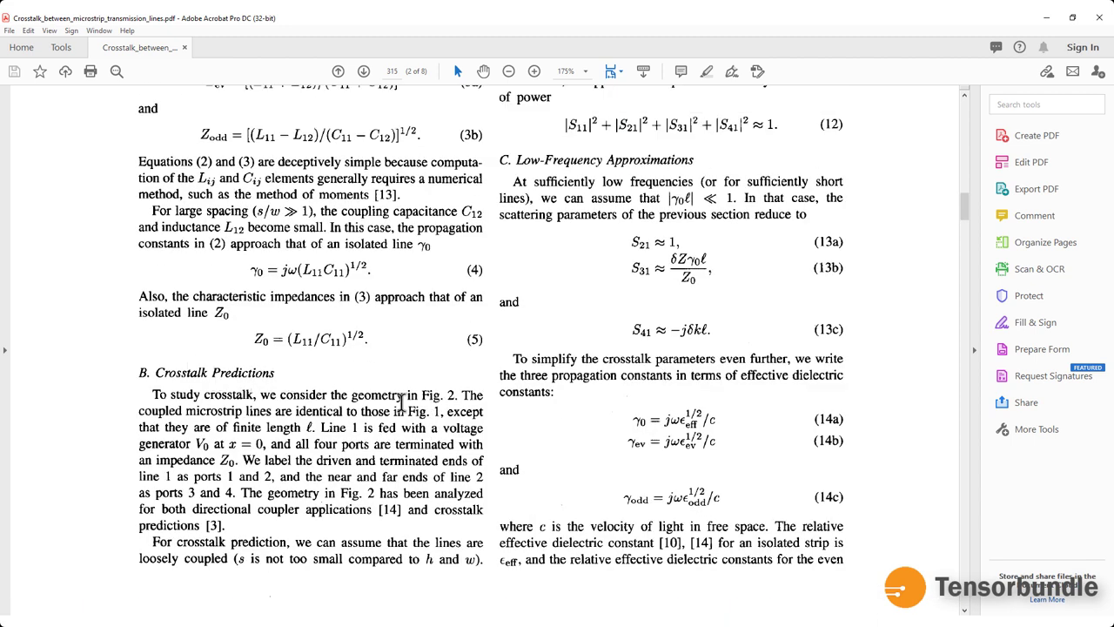
scroll(401, 401, up, 8)
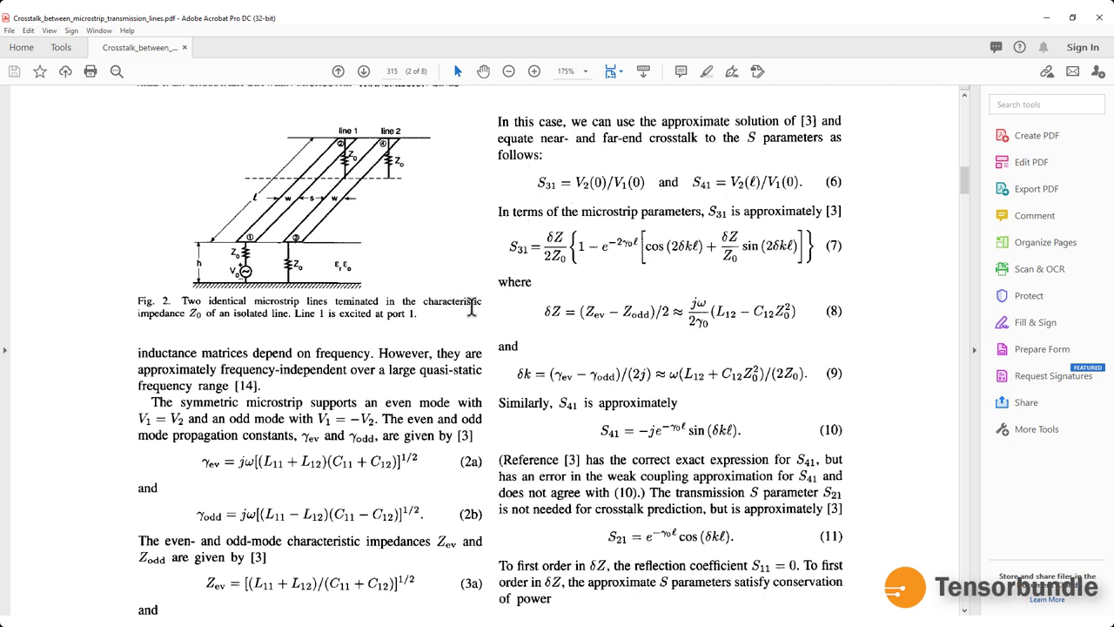
scroll(472, 308, up, 1)
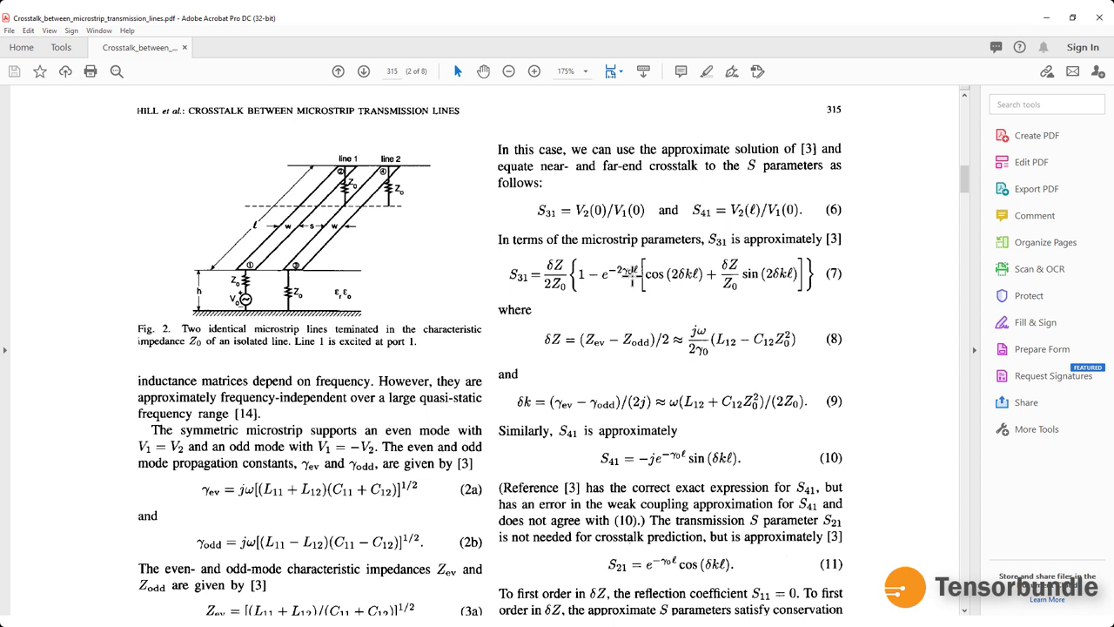
scroll(632, 276, down, 4)
scroll(632, 277, down, 3)
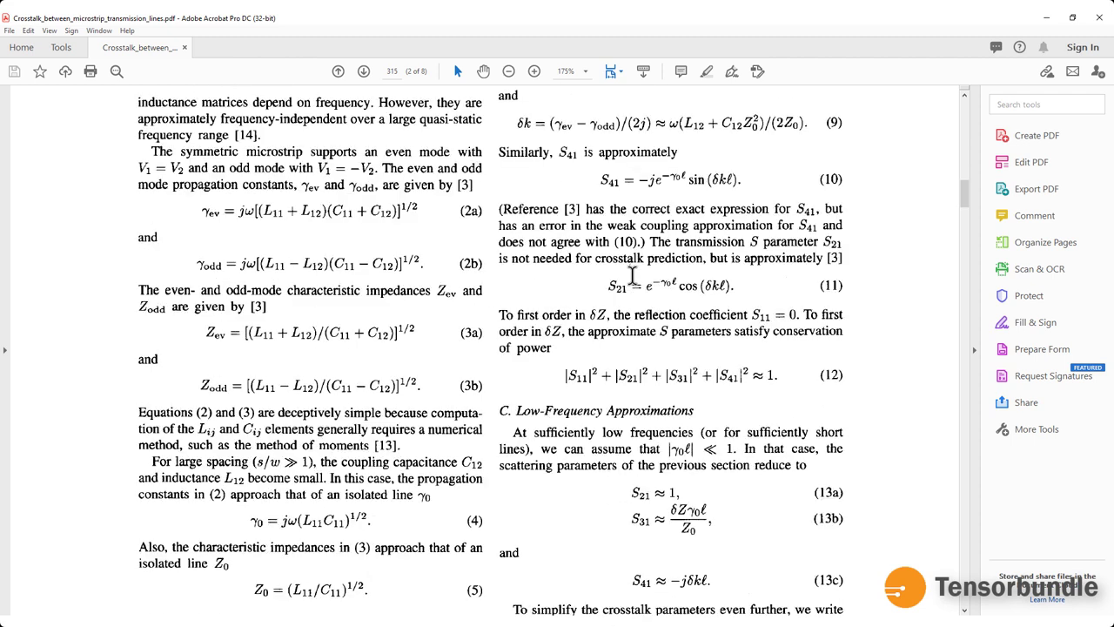
scroll(632, 276, up, 2)
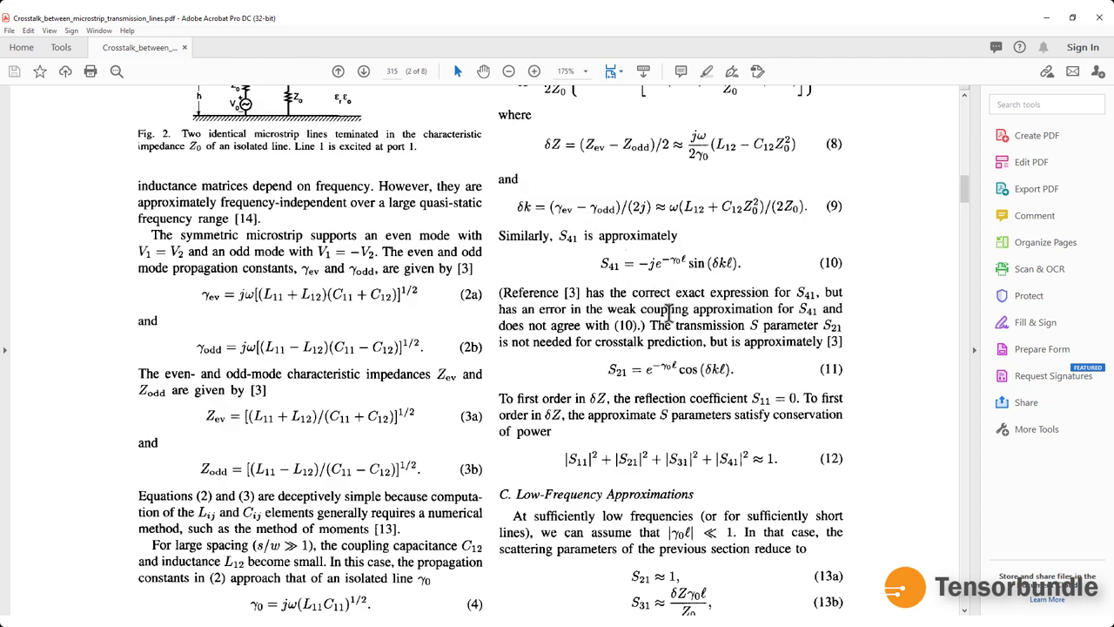
scroll(669, 315, down, 9)
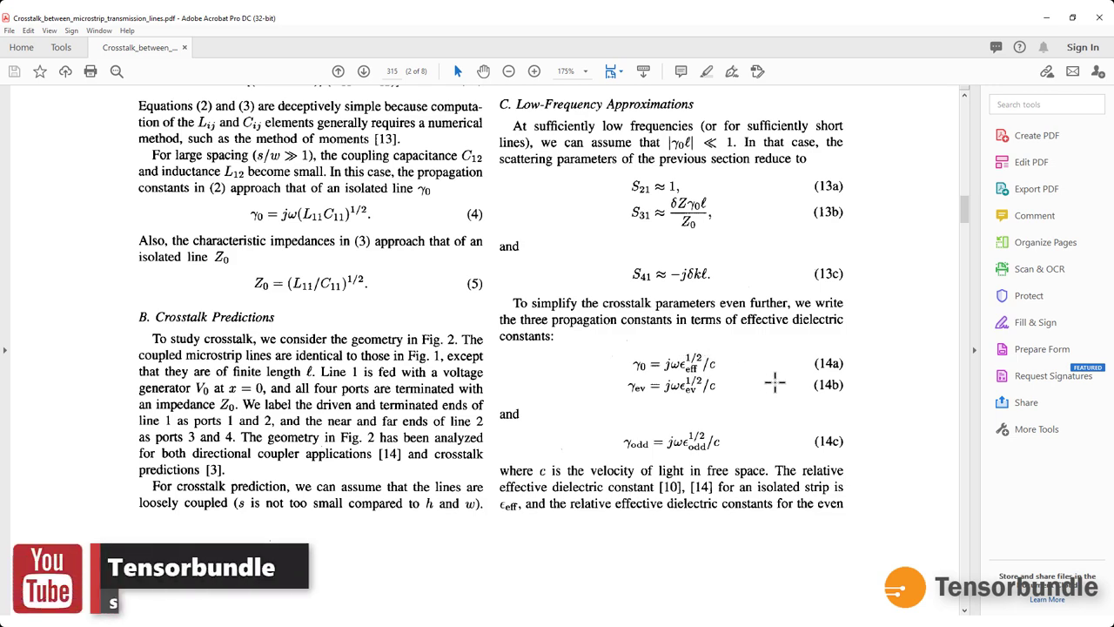
scroll(763, 381, up, 1)
scroll(774, 380, up, 10)
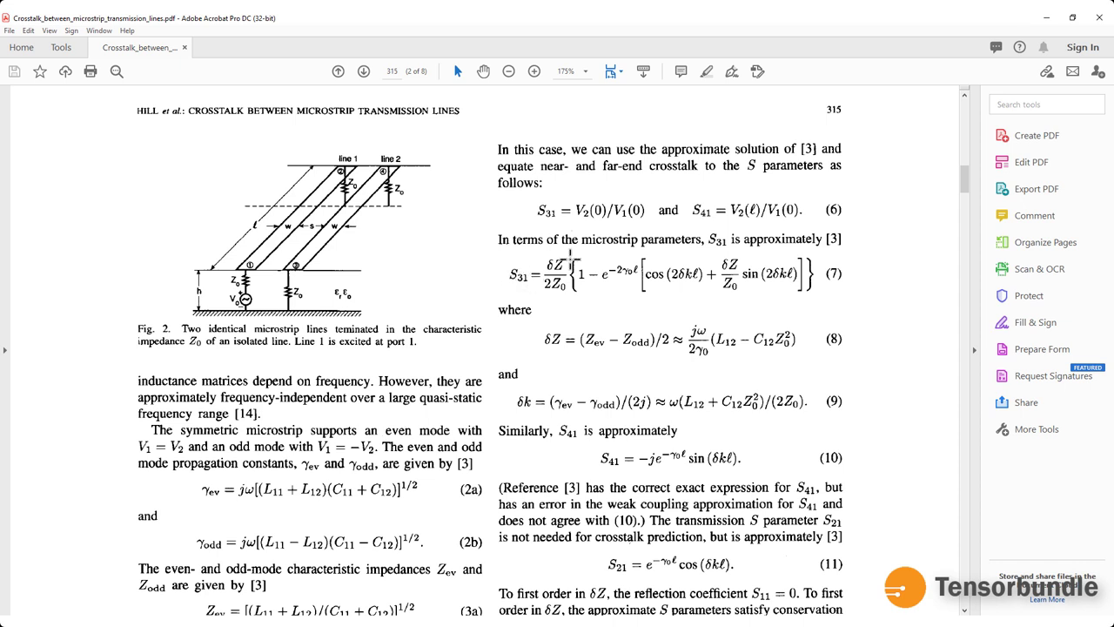
scroll(580, 379, down, 1)
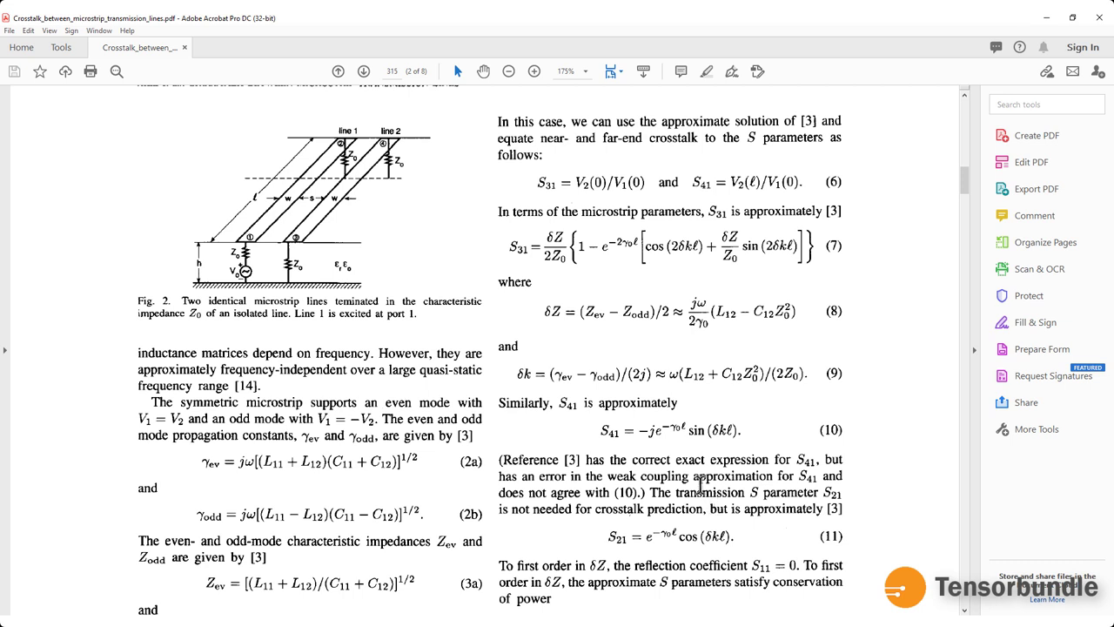
scroll(701, 483, down, 4)
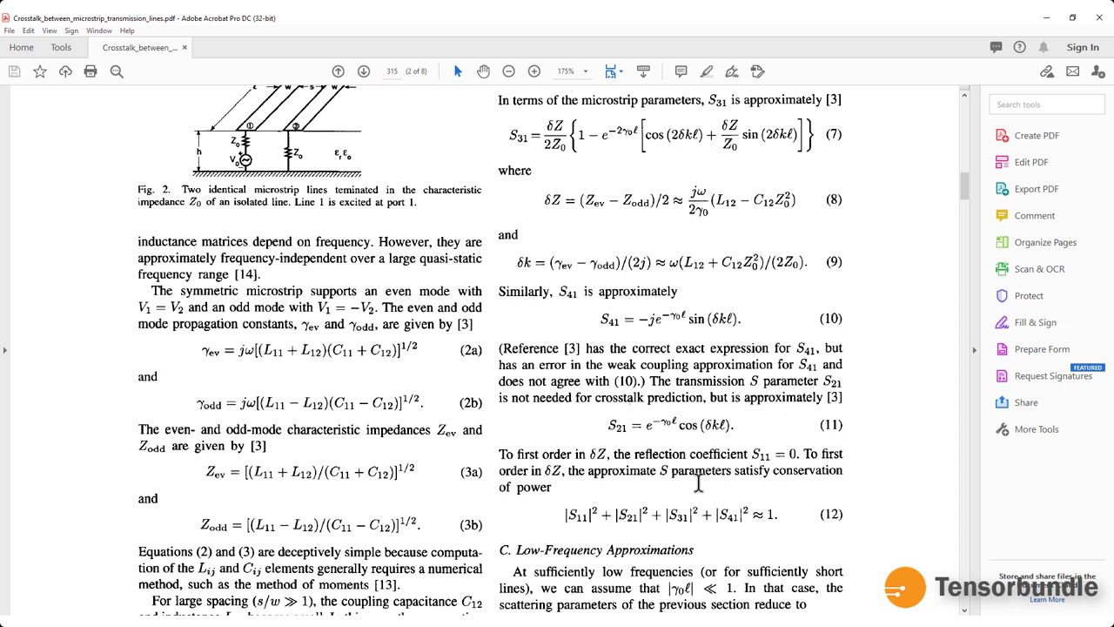
scroll(698, 483, up, 3)
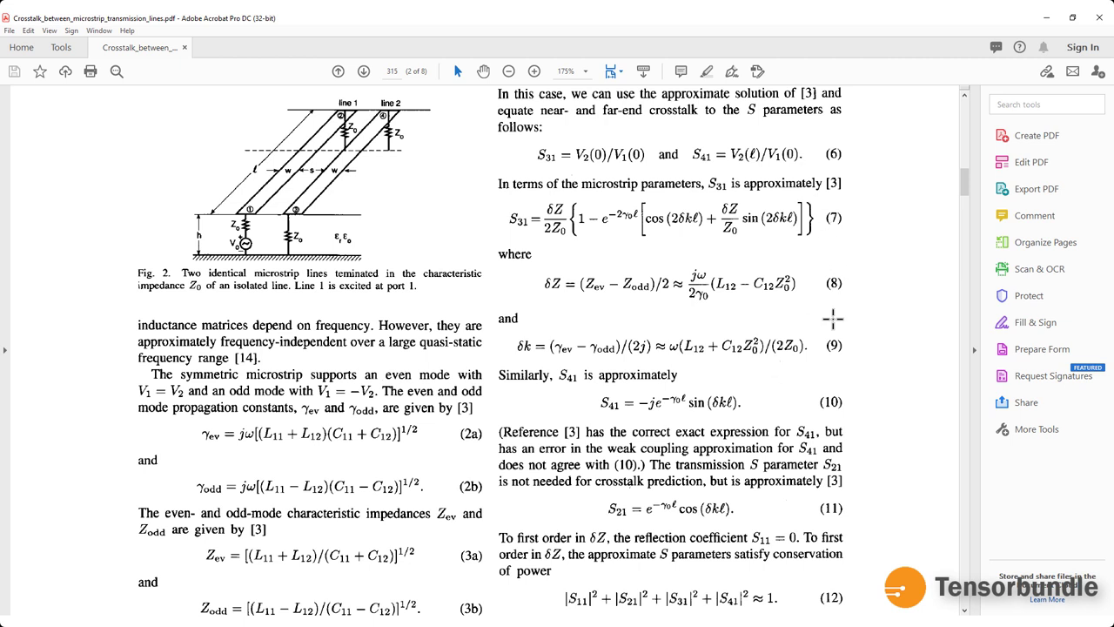
scroll(821, 396, down, 3)
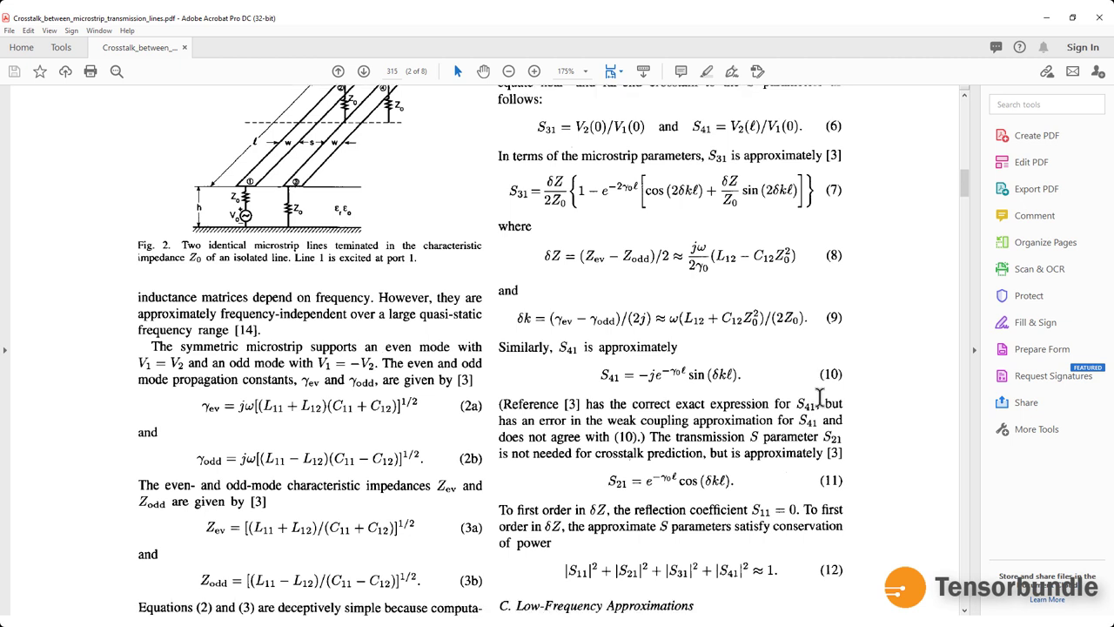
scroll(821, 397, down, 2)
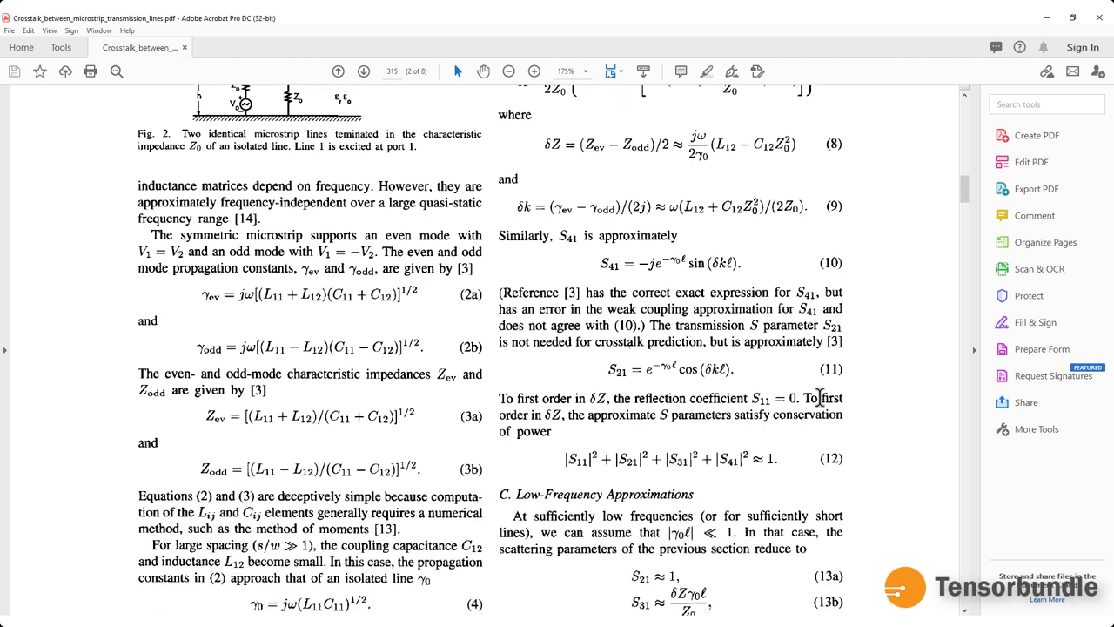